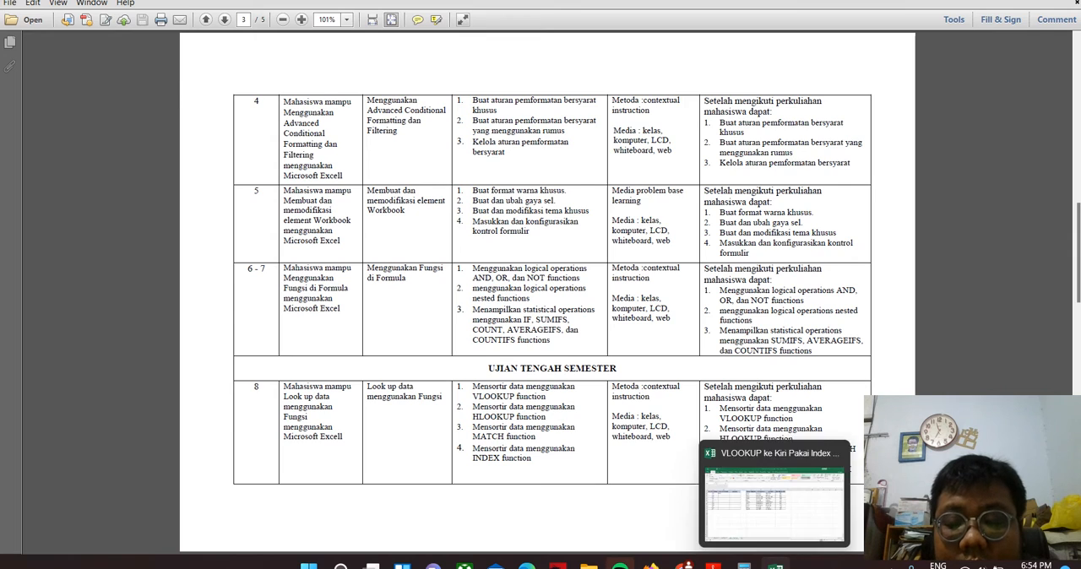
# Switch to the Excel workbook and examine the order tables on the VLOOK UP and HLOOK UP sheets
pyautogui.click(775, 566)
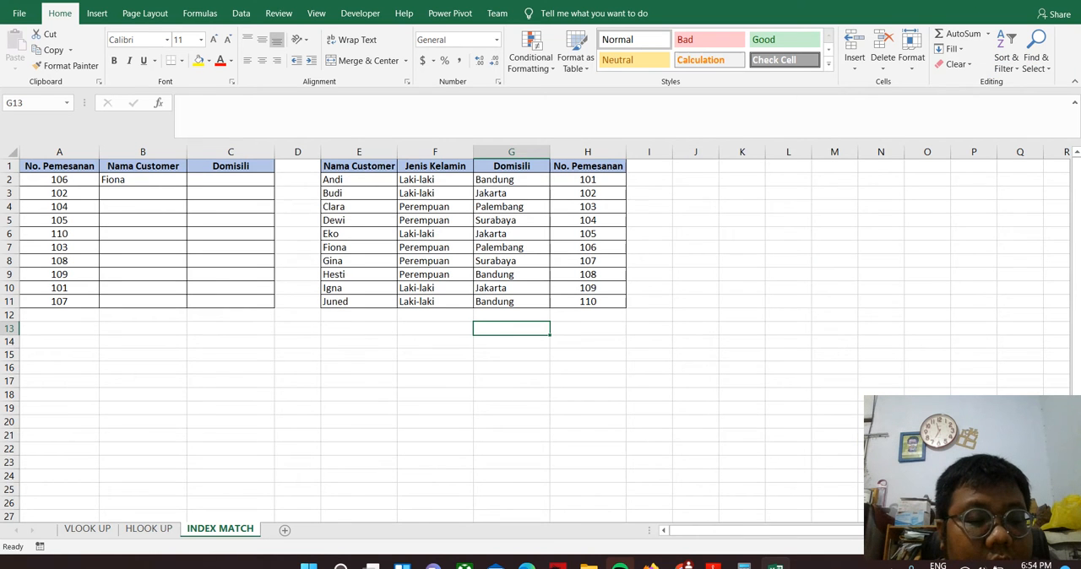
pyautogui.click(87, 528)
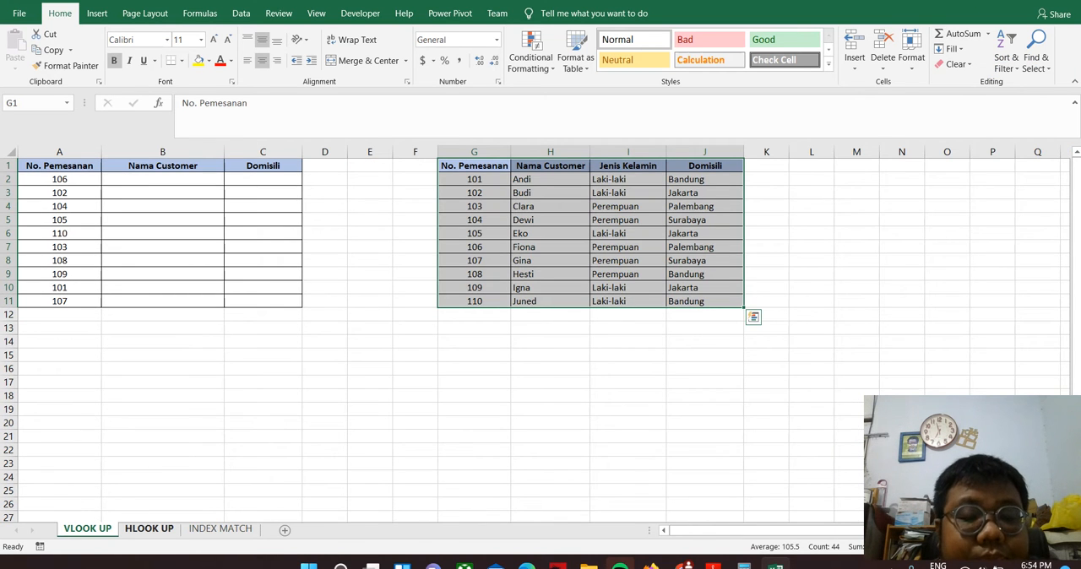
pyautogui.click(149, 528)
pyautogui.click(88, 528)
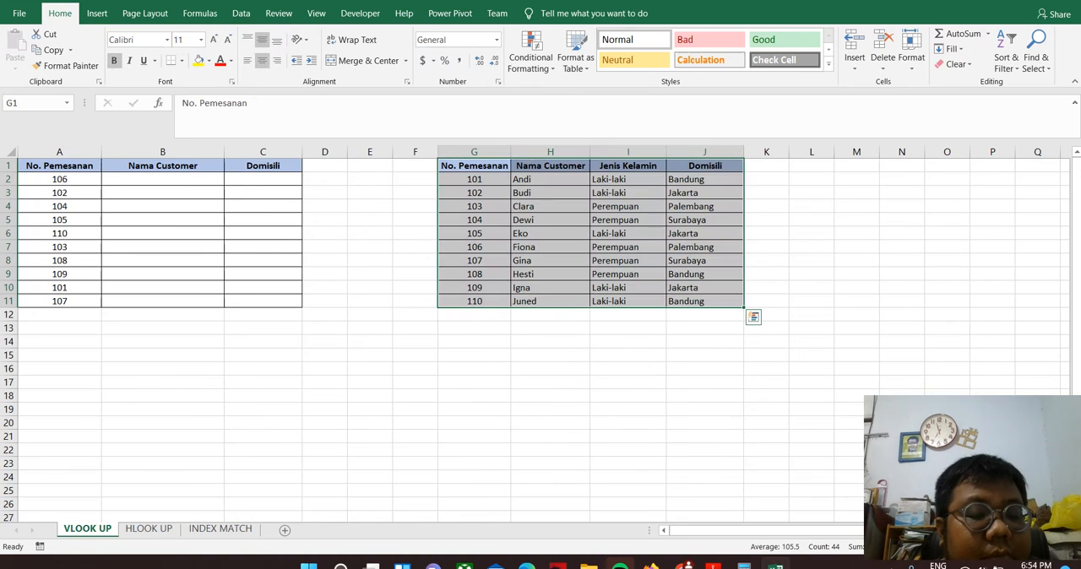
pyautogui.click(149, 528)
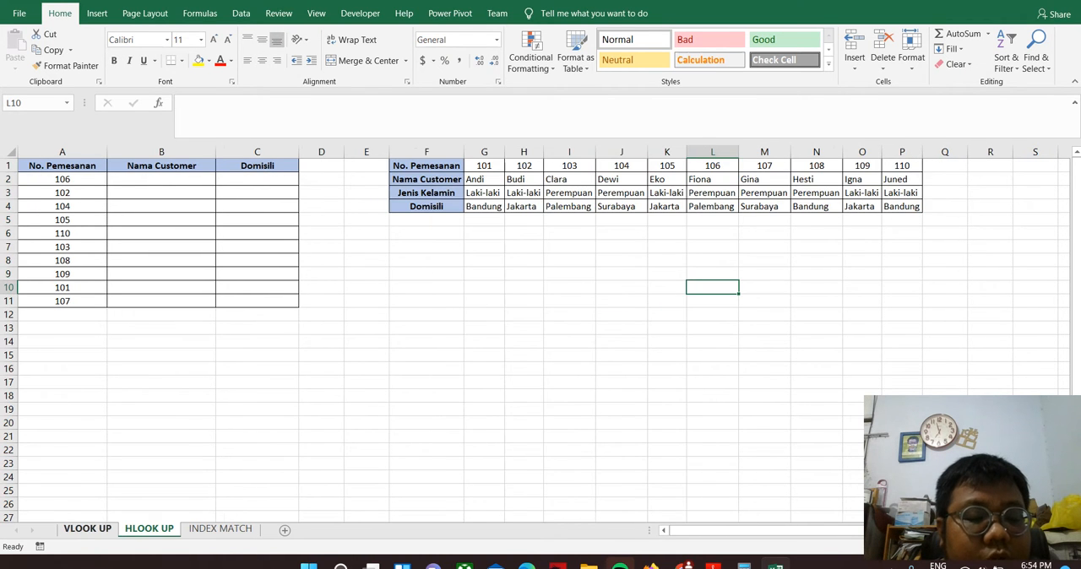
pyautogui.click(88, 529)
pyautogui.click(148, 529)
# Clear the existing INDEX formula from cell B2 on the INDEX MATCH sheet
pyautogui.click(220, 529)
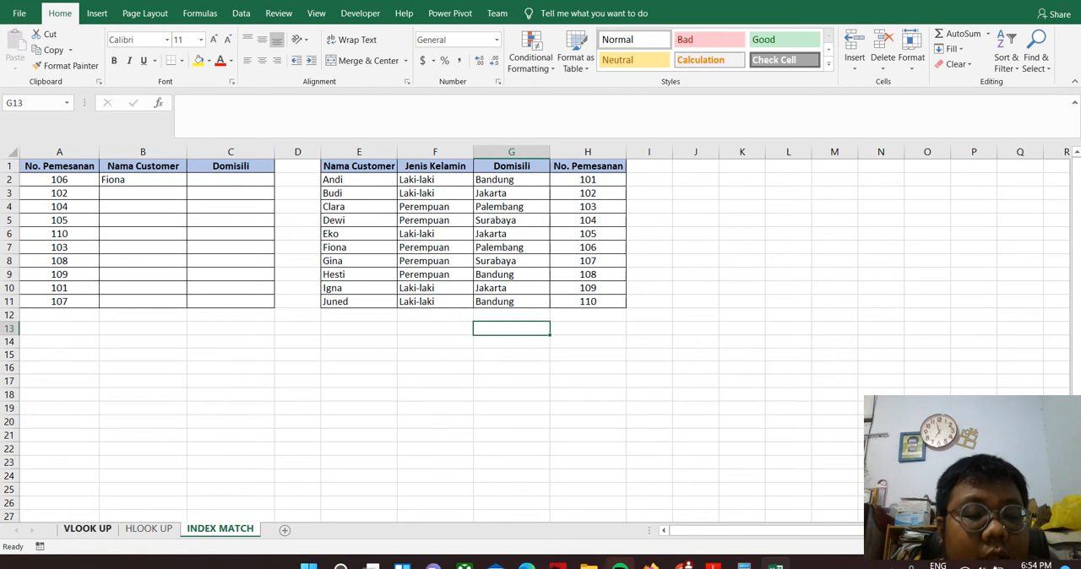
pyautogui.click(142, 179)
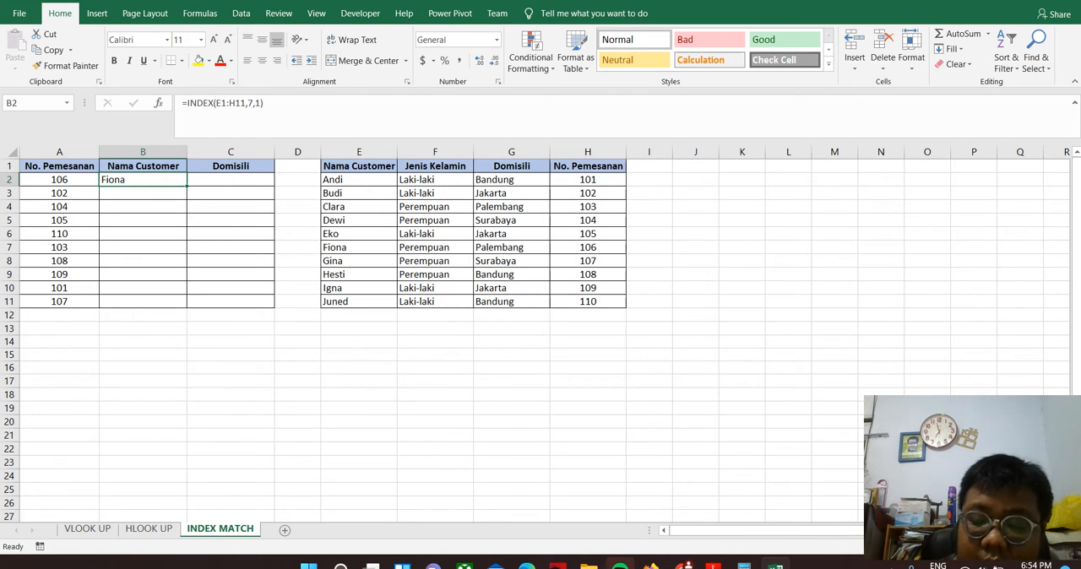
pyautogui.press('Delete')
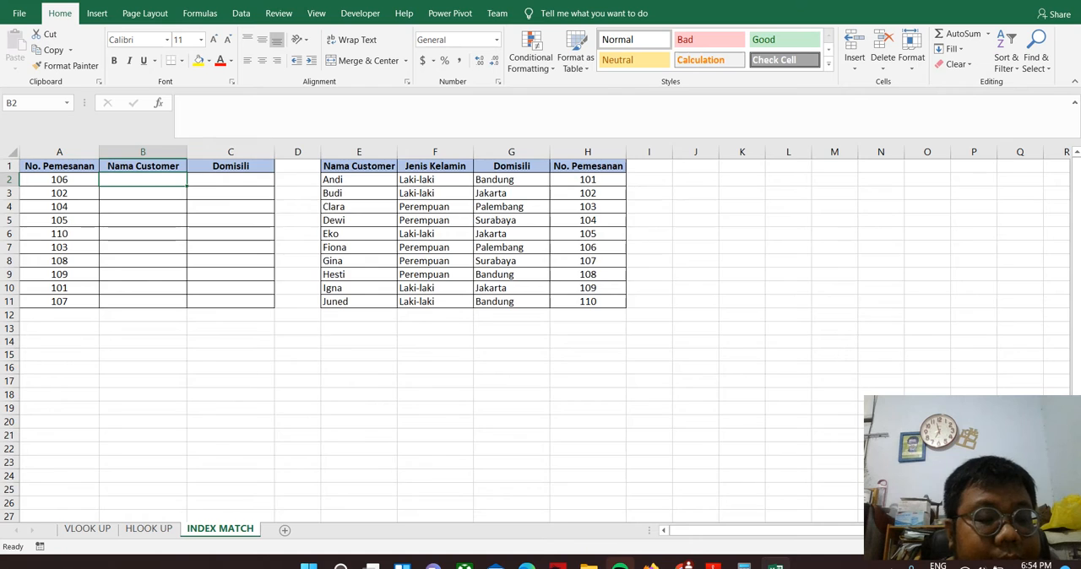
# Compare the vertical lookup table on the VLOOK UP sheet with the horizontal one on the HLOOK UP sheet
pyautogui.click(87, 529)
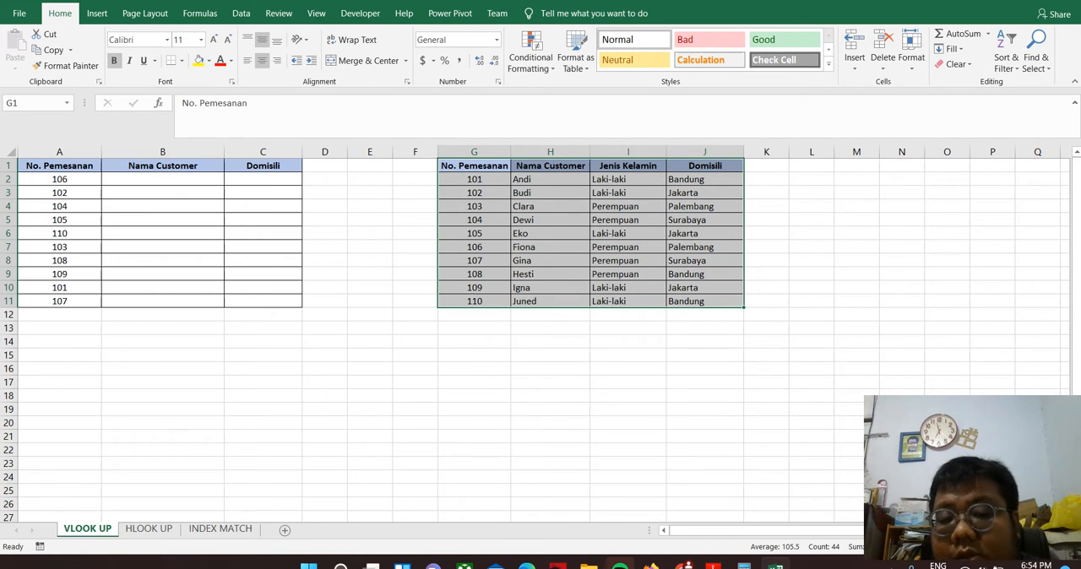
pyautogui.click(325, 396)
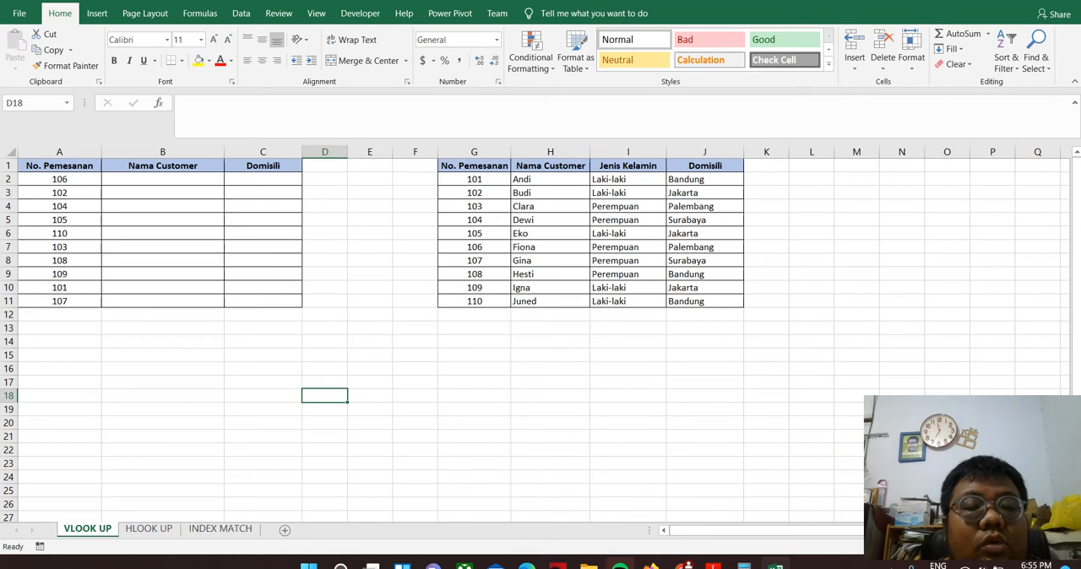
pyautogui.click(149, 528)
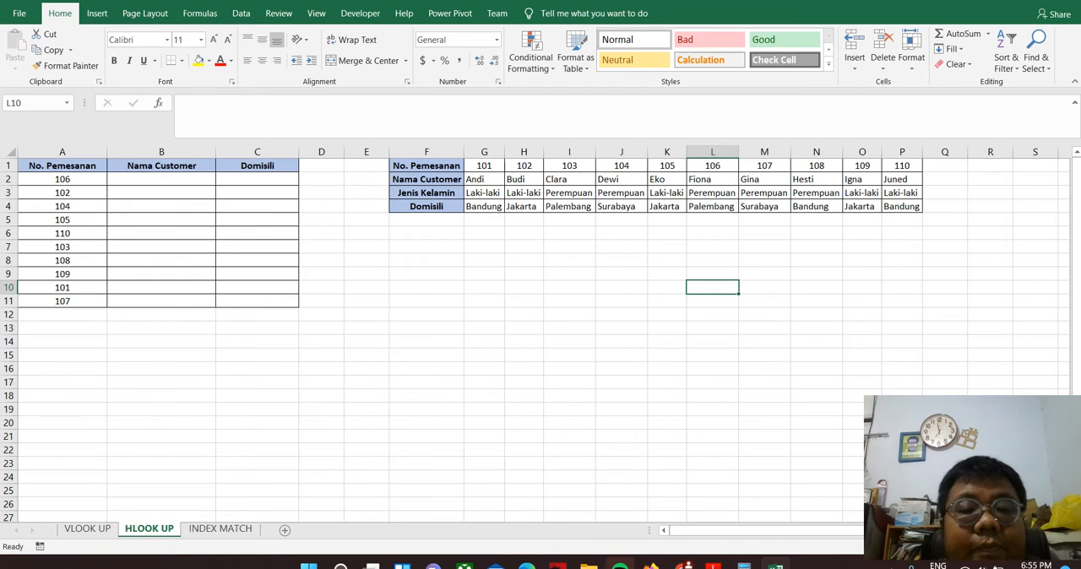
# Start a VLOOKUP formula in cell B2 of the VLOOK UP sheet with A2 as the lookup value
pyautogui.click(87, 529)
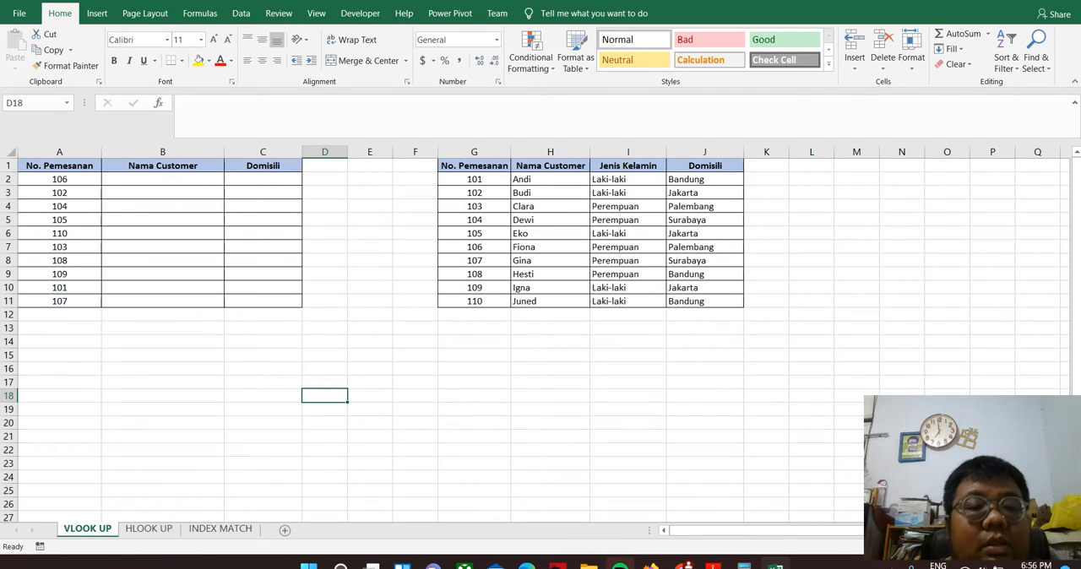
pyautogui.click(176, 179)
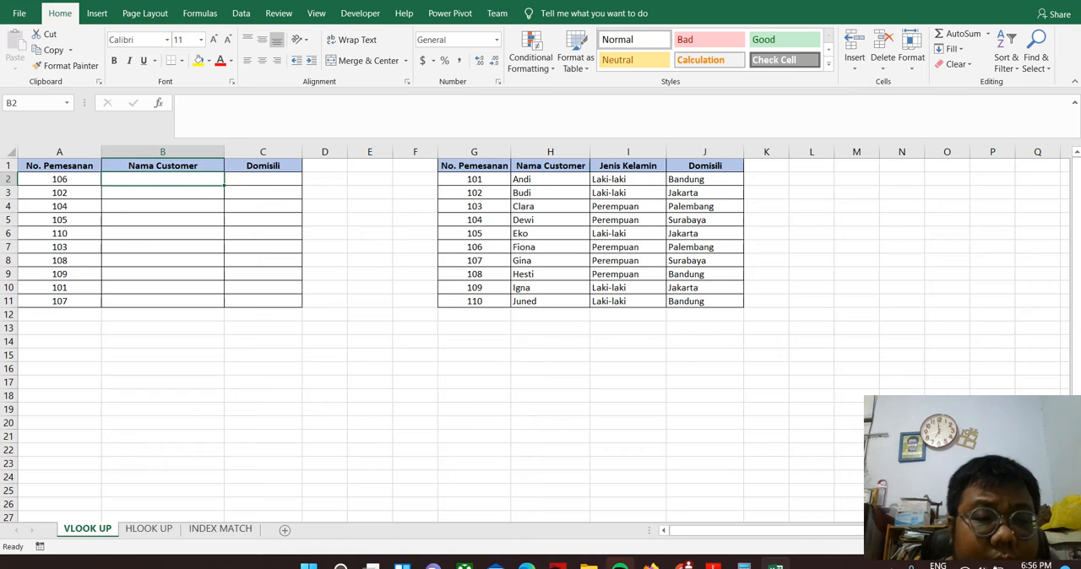
pyautogui.click(252, 123)
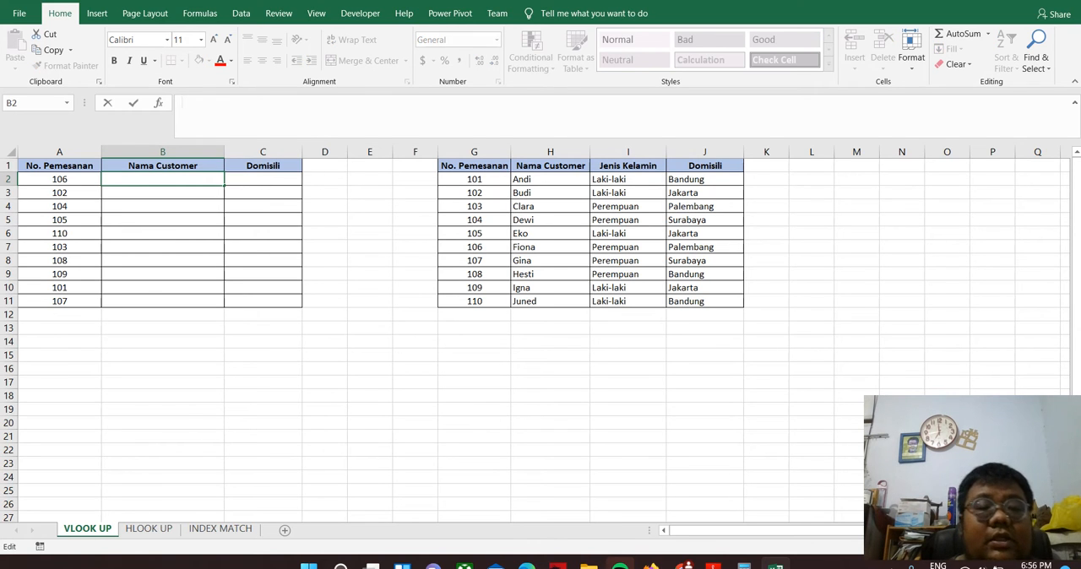
pyautogui.write('vlook')
pyautogui.press('BackSpace')
pyautogui.press('BackSpace')
pyautogui.press('BackSpace')
pyautogui.press('BackSpace')
pyautogui.press('BackSpace')
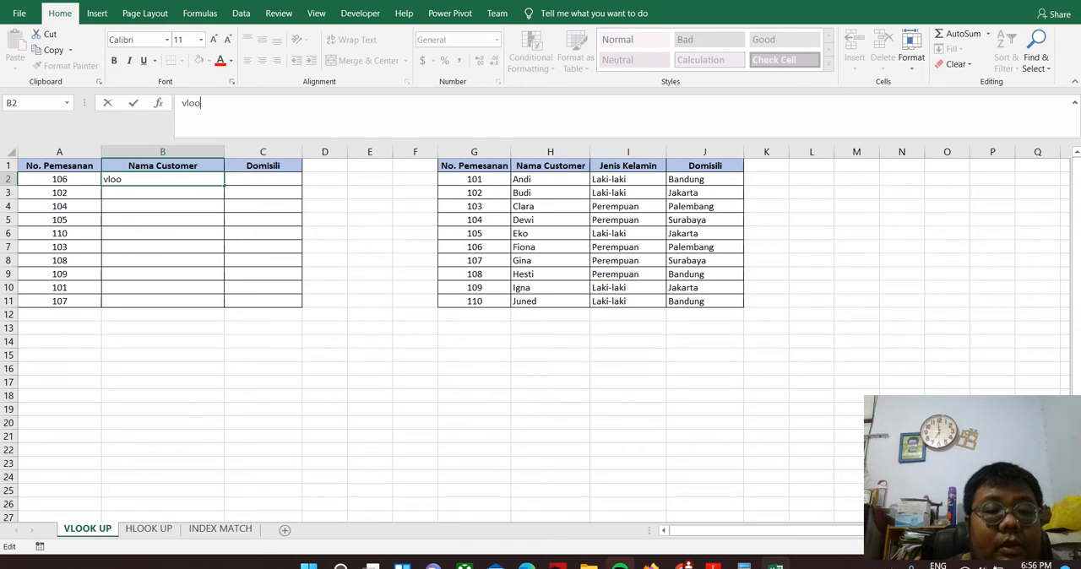
pyautogui.write('=vlo')
pyautogui.press('Tab')
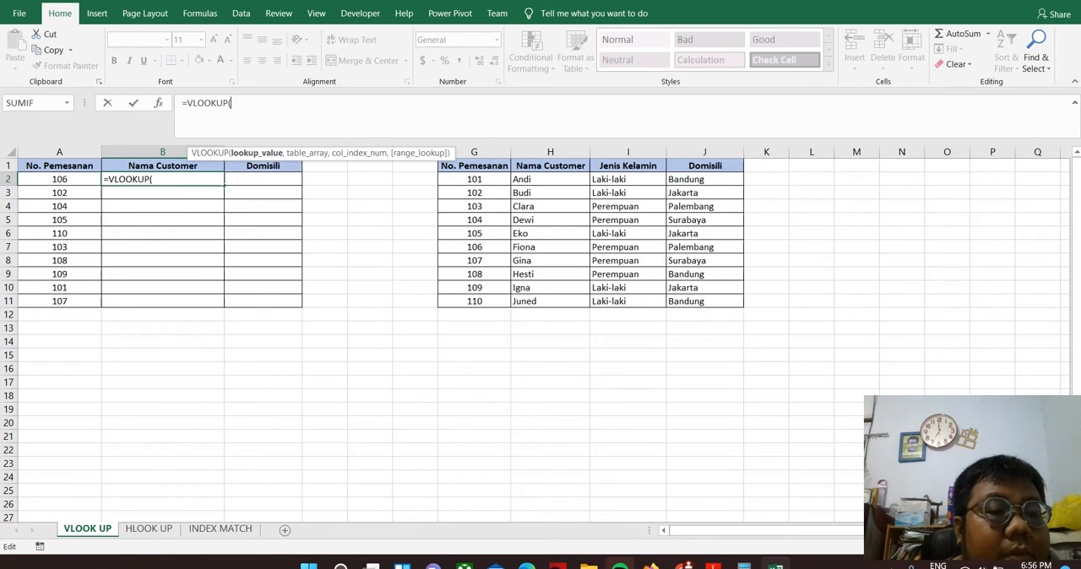
pyautogui.click(59, 179)
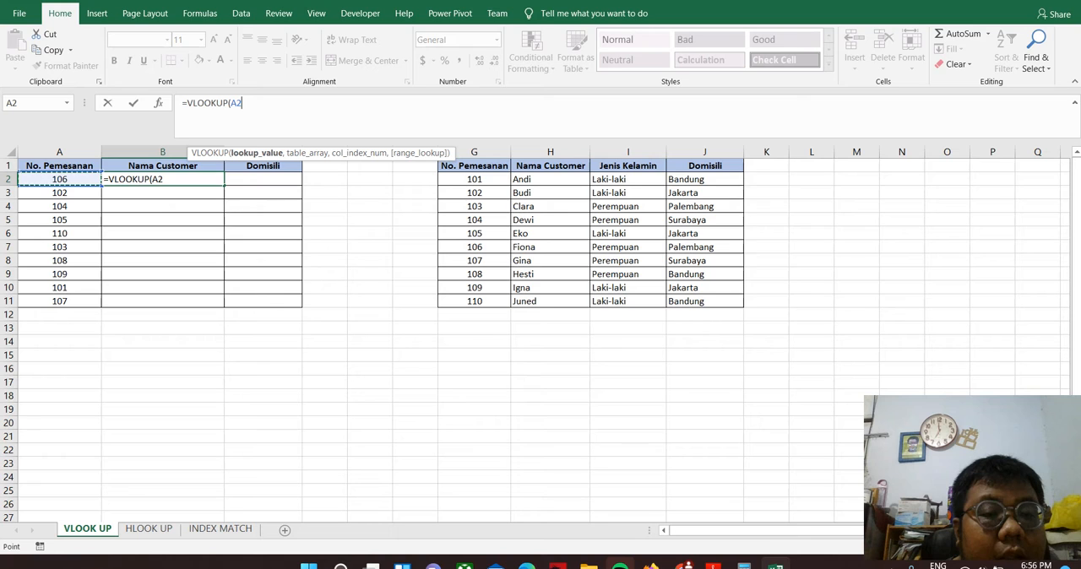
pyautogui.write(',')
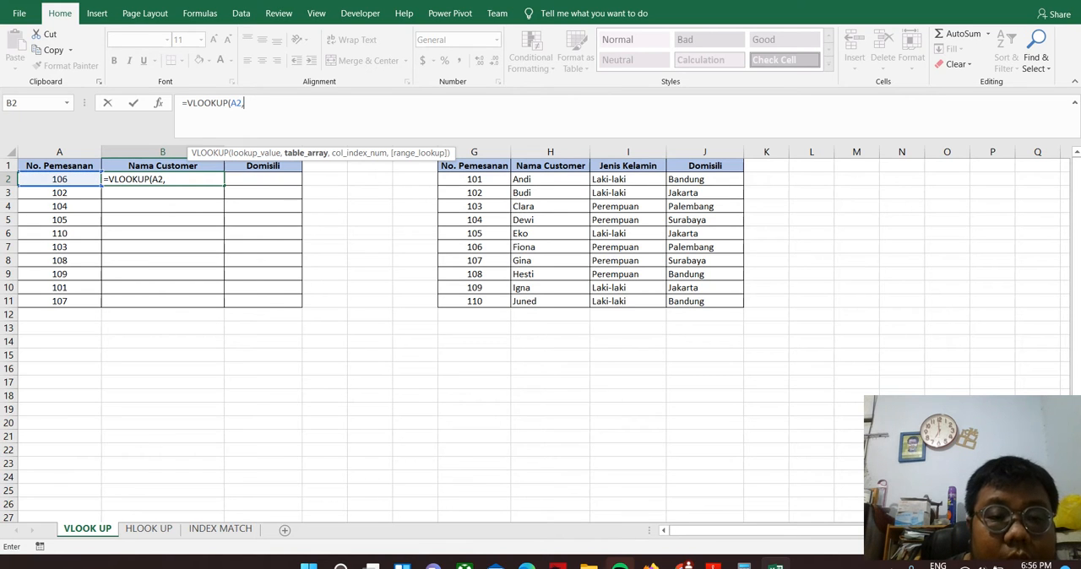
# Set G1:J11 as the table array of the B2 formula and make it absolute as $G$1:$J$11
pyautogui.moveTo(474, 166); pyautogui.dragTo(705, 302)
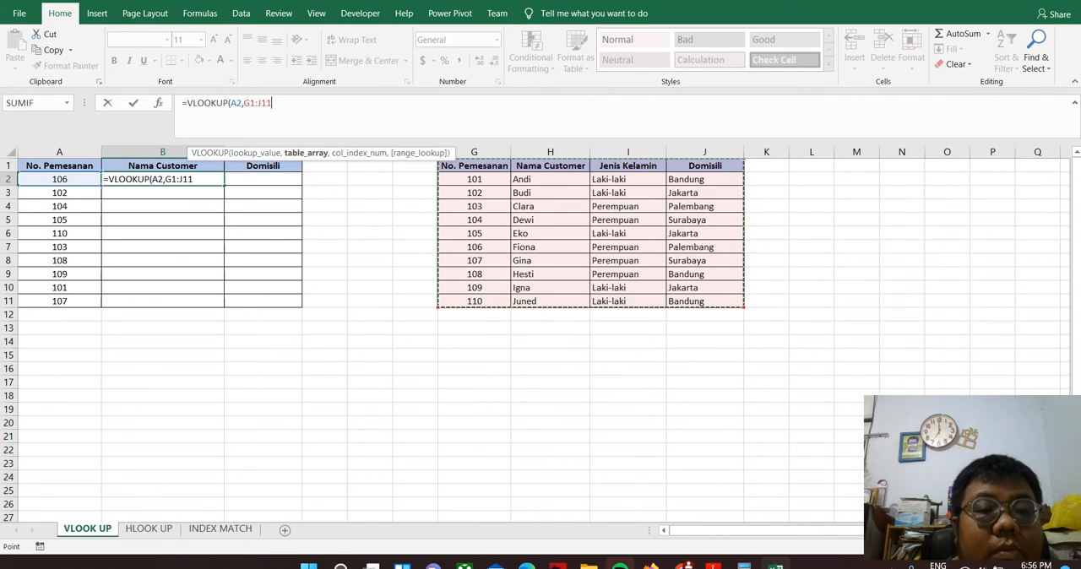
pyautogui.press('F2')
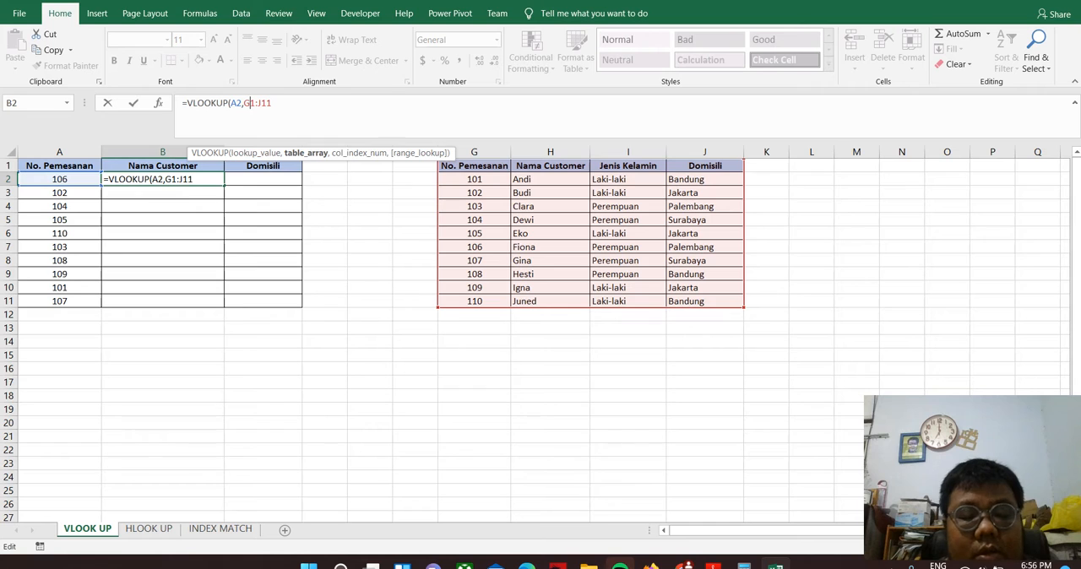
pyautogui.press('F4')
pyautogui.press('Right')
pyautogui.press('F4')
pyautogui.press('Right')
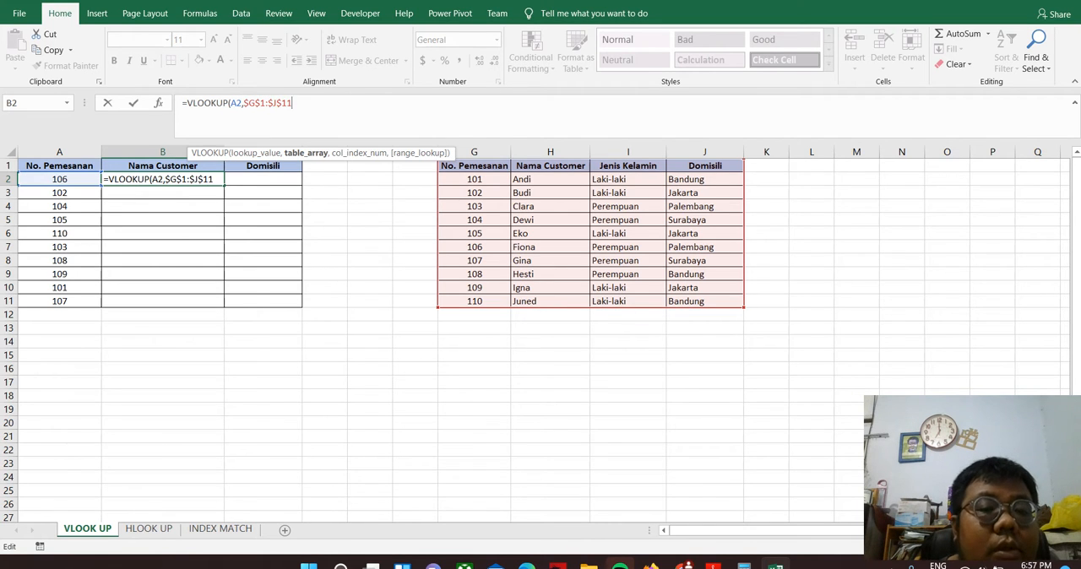
# Complete the B2 VLOOKUP with column index 2 and exact match FALSE, and fill it down the Nama Customer column to row 11
pyautogui.write(',')
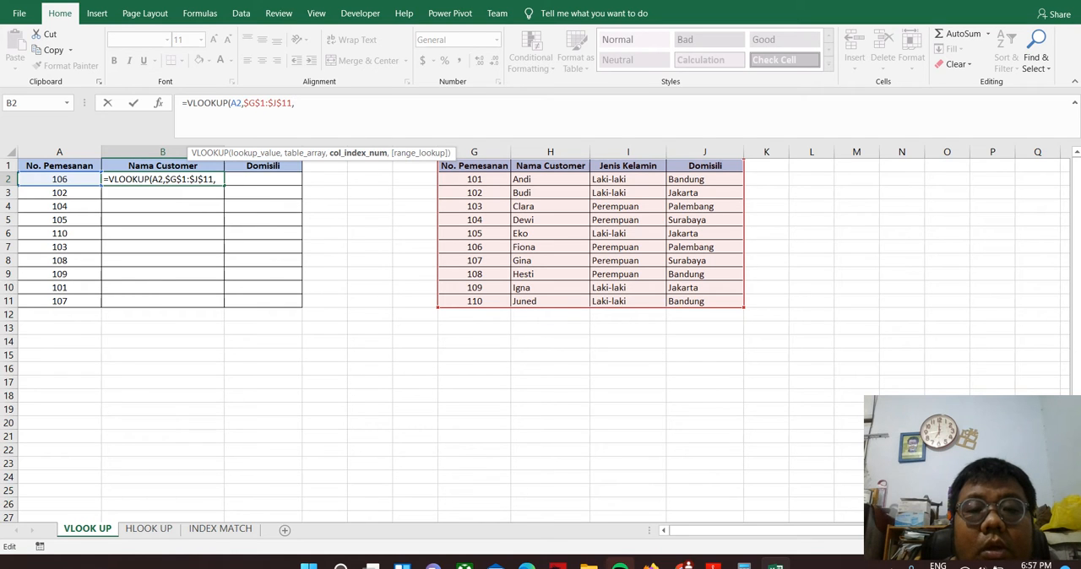
pyautogui.write('2')
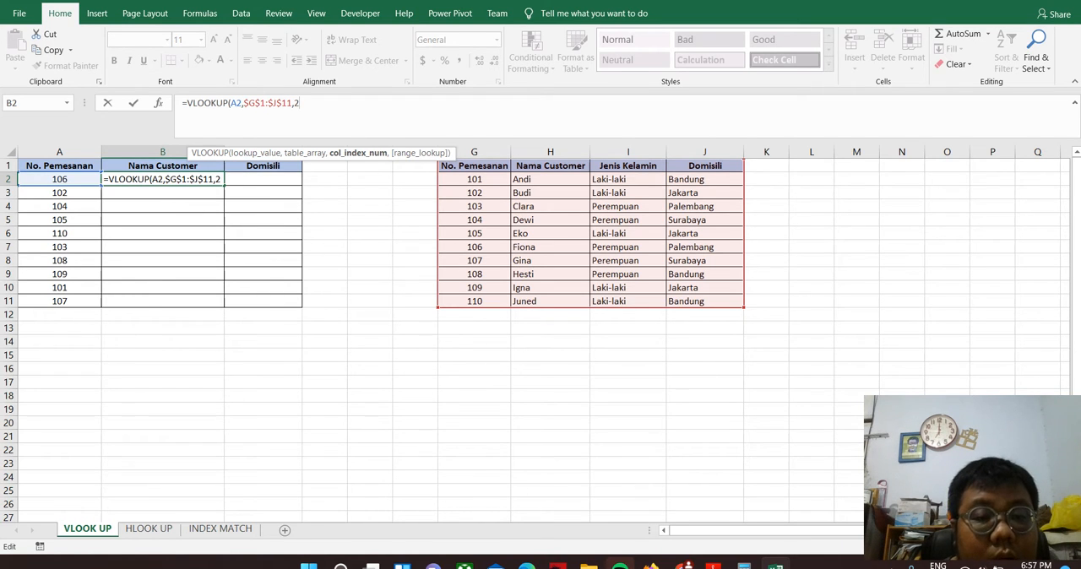
pyautogui.write(',')
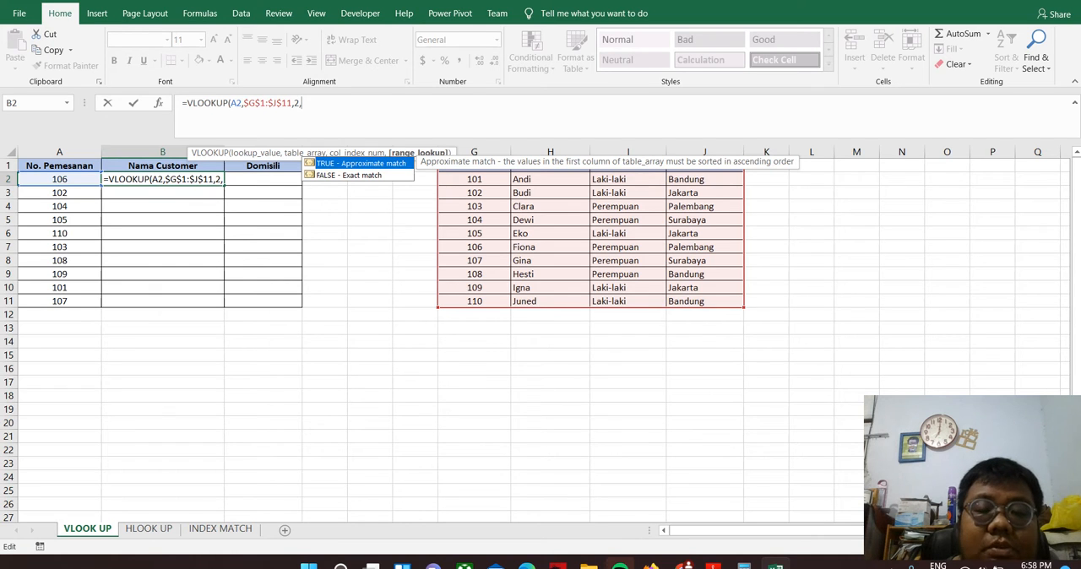
pyautogui.press('Down')
pyautogui.press('Tab')
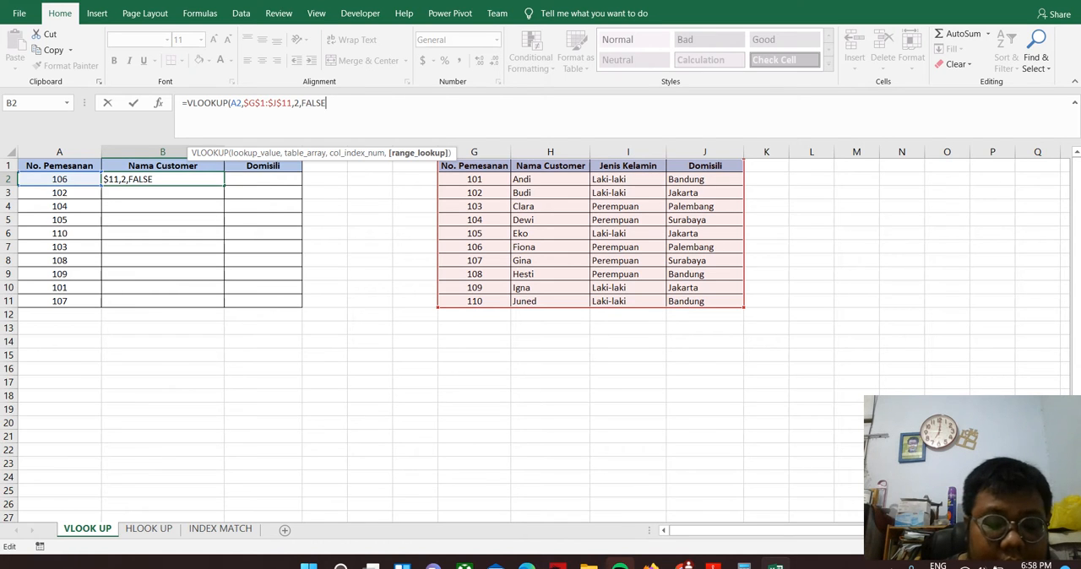
pyautogui.write(')')
pyautogui.press('Return')
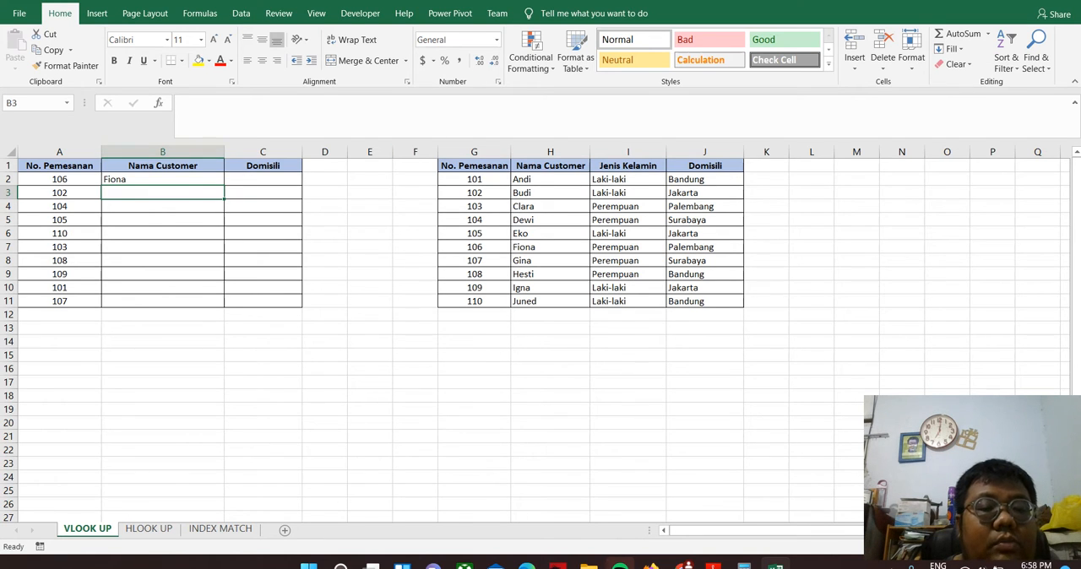
pyautogui.click(169, 179)
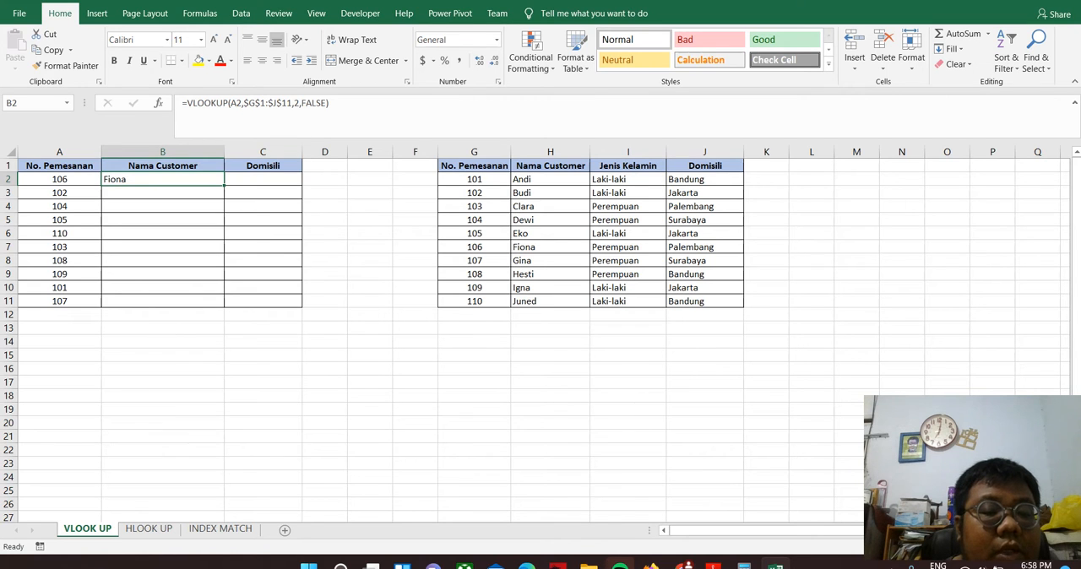
pyautogui.doubleClick(223, 185)
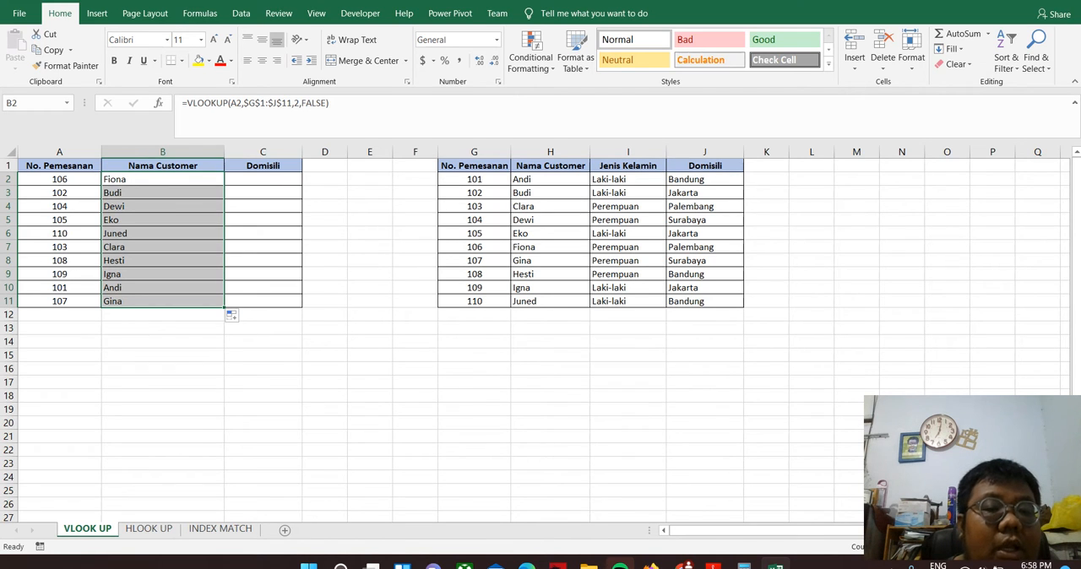
# Start a VLOOKUP formula in cell C2 under Domisili with A2 as the lookup value
pyautogui.click(262, 179)
pyautogui.write('=vloo')
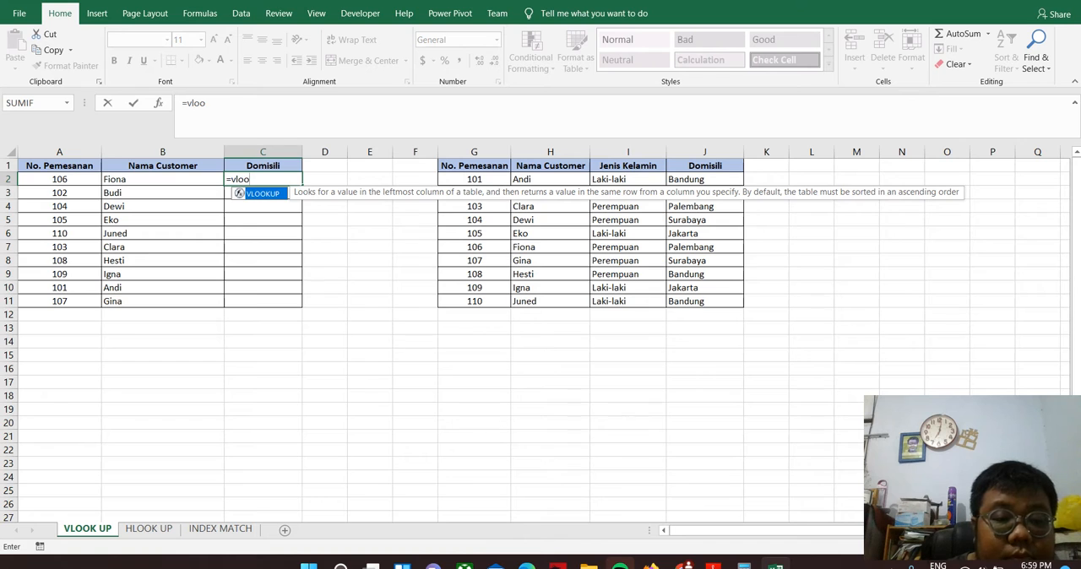
pyautogui.press('Tab')
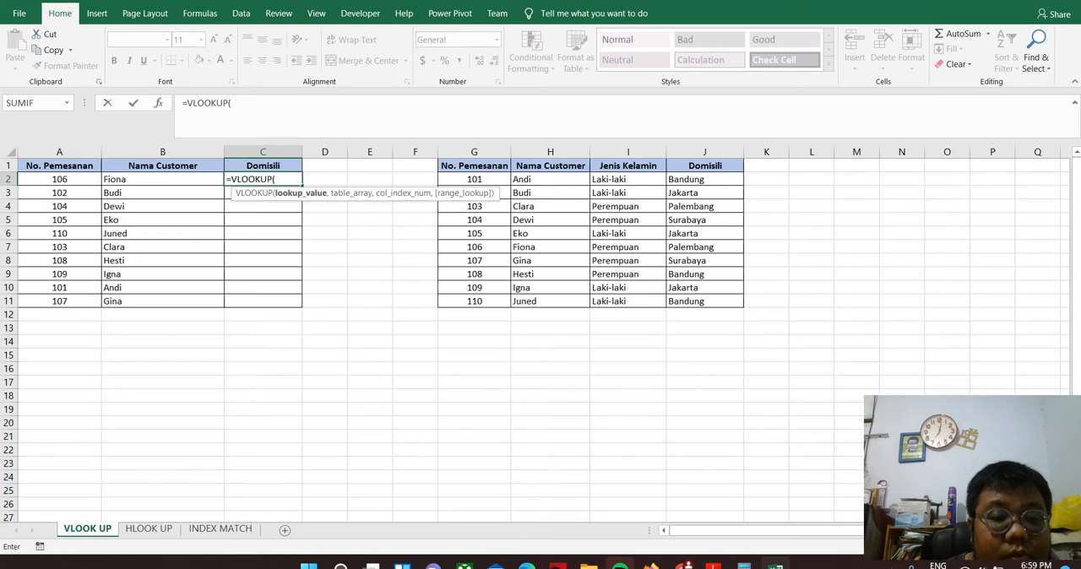
pyautogui.click(59, 179)
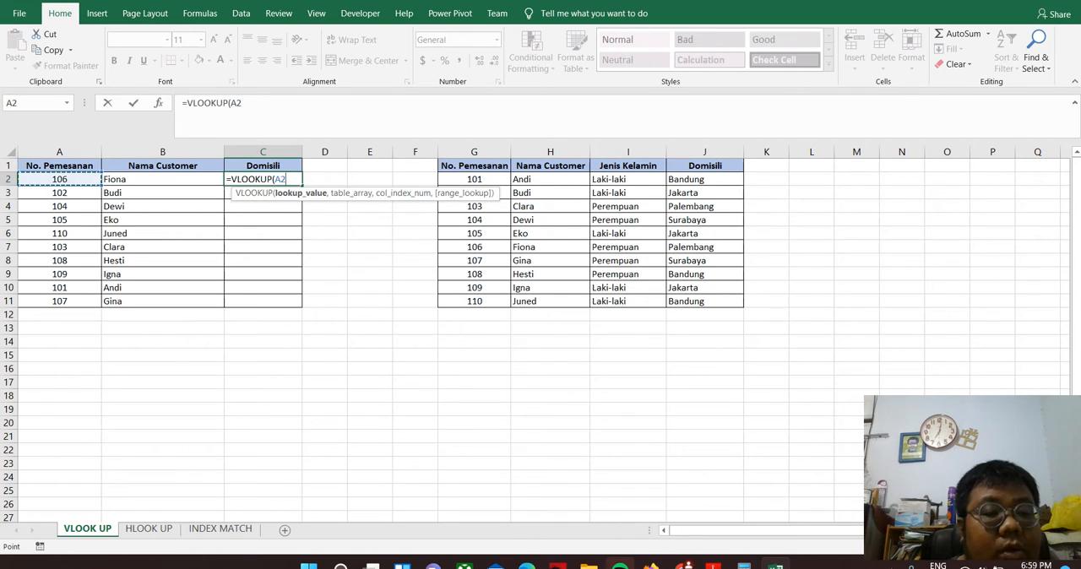
pyautogui.write(',')
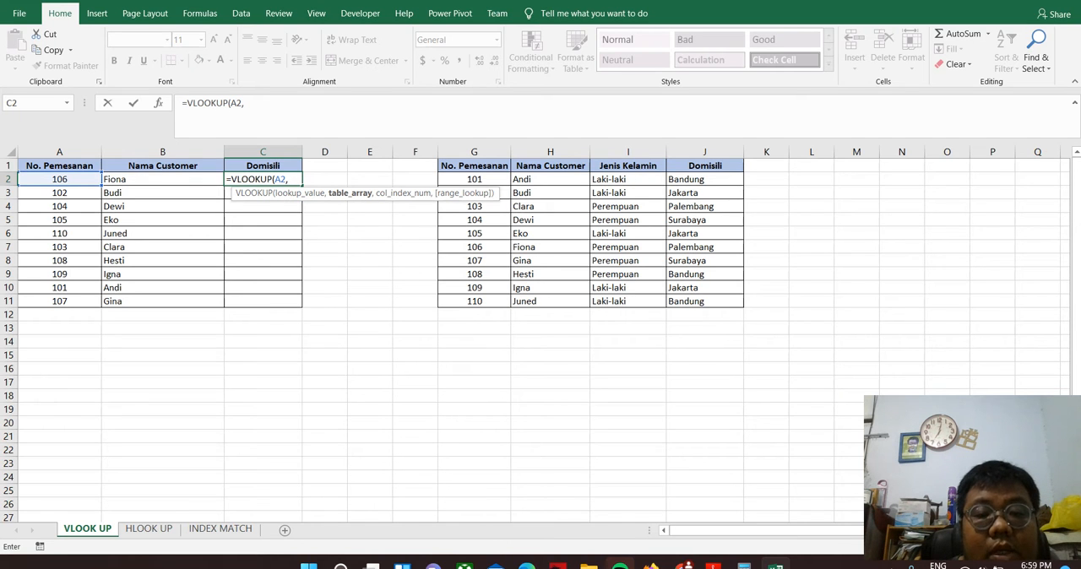
# Set the table array of the C2 formula to the absolute range $G$1:$J$11
pyautogui.moveTo(474, 165); pyautogui.dragTo(739, 303)
pyautogui.press('F2')
pyautogui.press('F4')
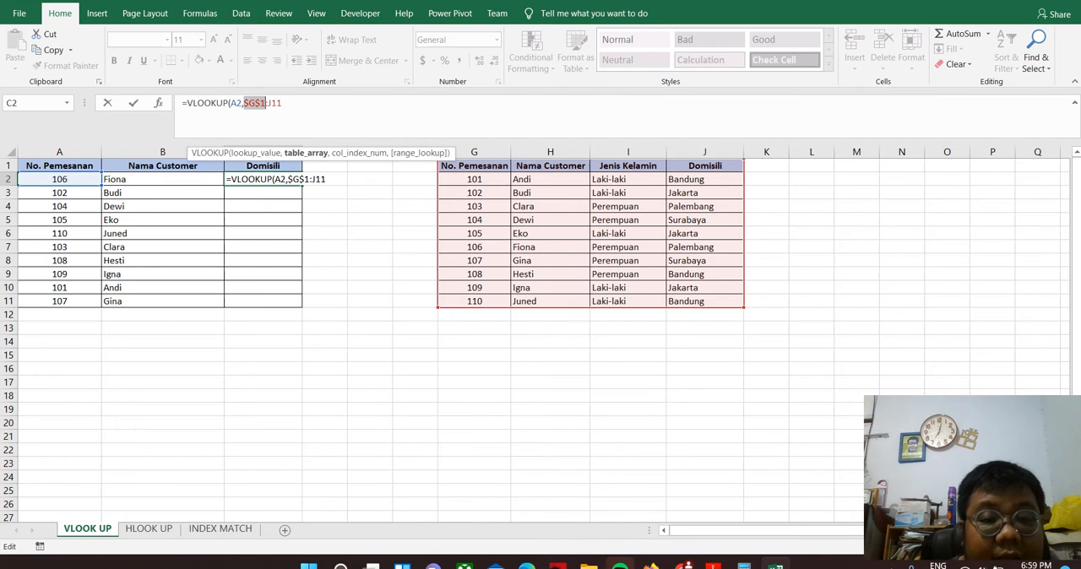
pyautogui.press('End')
pyautogui.press('F4')
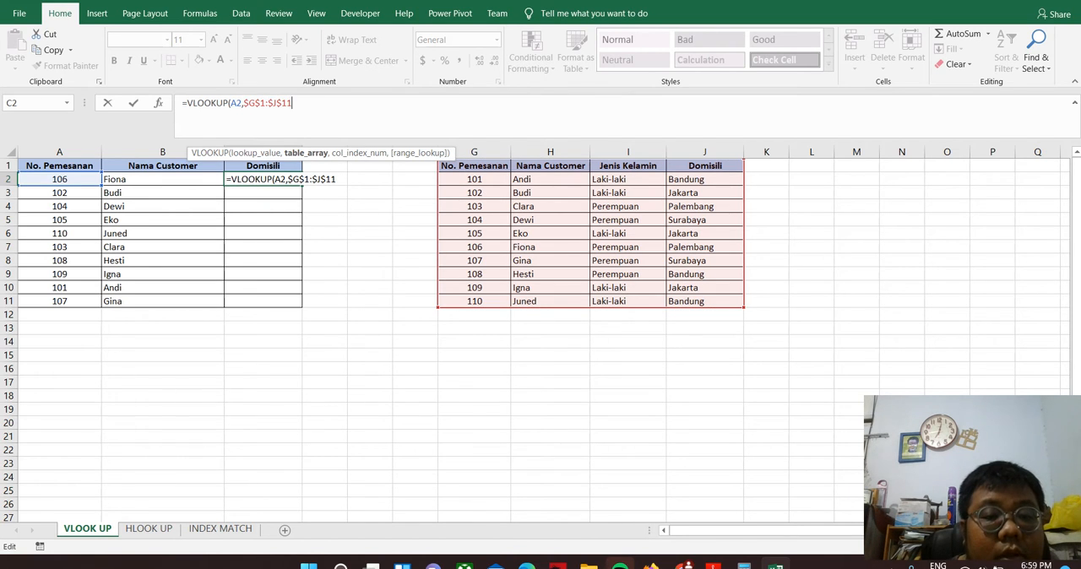
# Complete the C2 VLOOKUP with column index 4 and exact match FALSE, and fill it down the Domisili column to row 11
pyautogui.write(',')
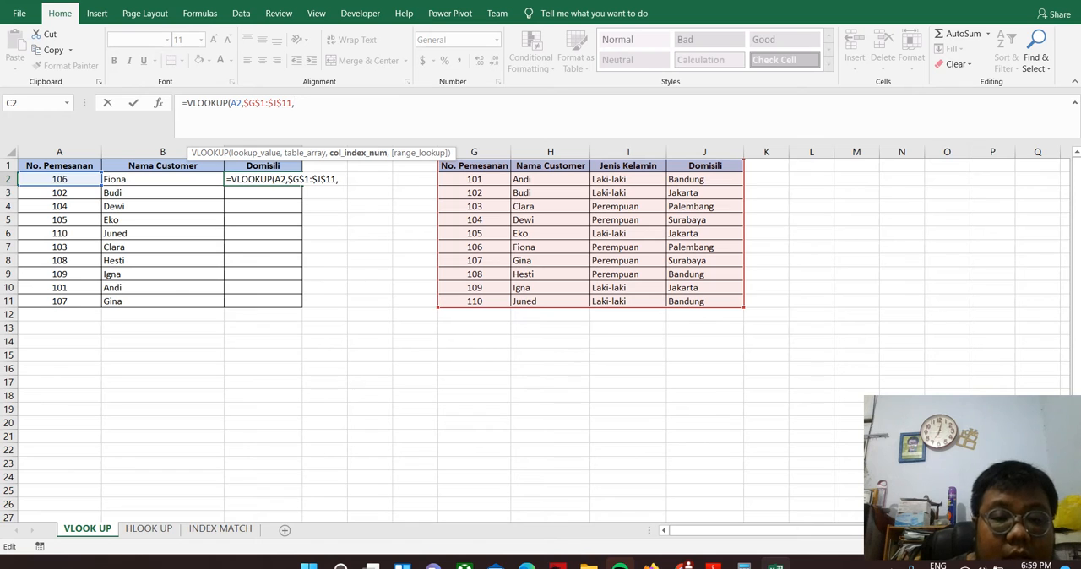
pyautogui.write('4,')
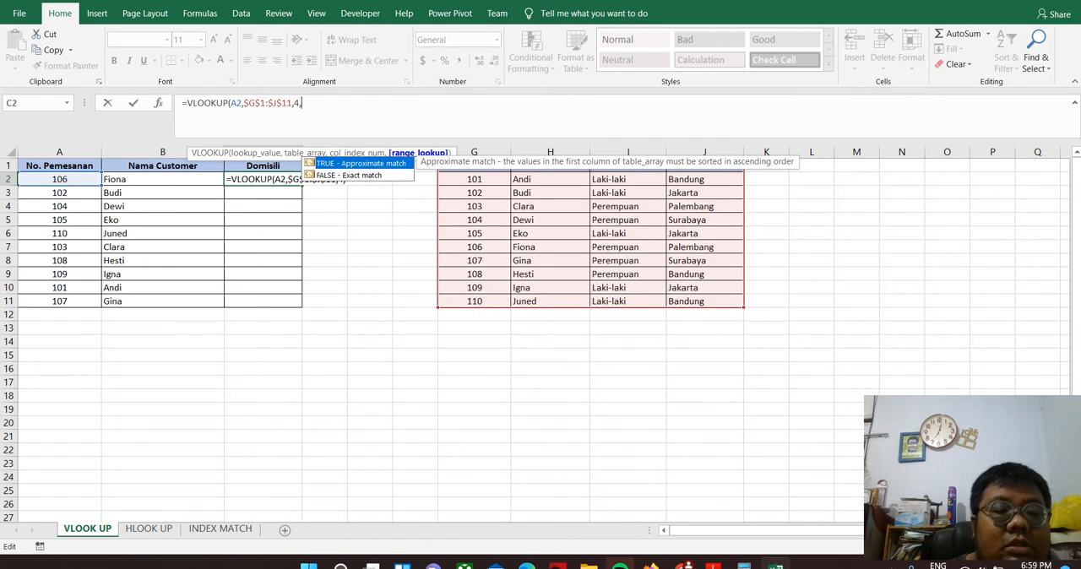
pyautogui.press('Down')
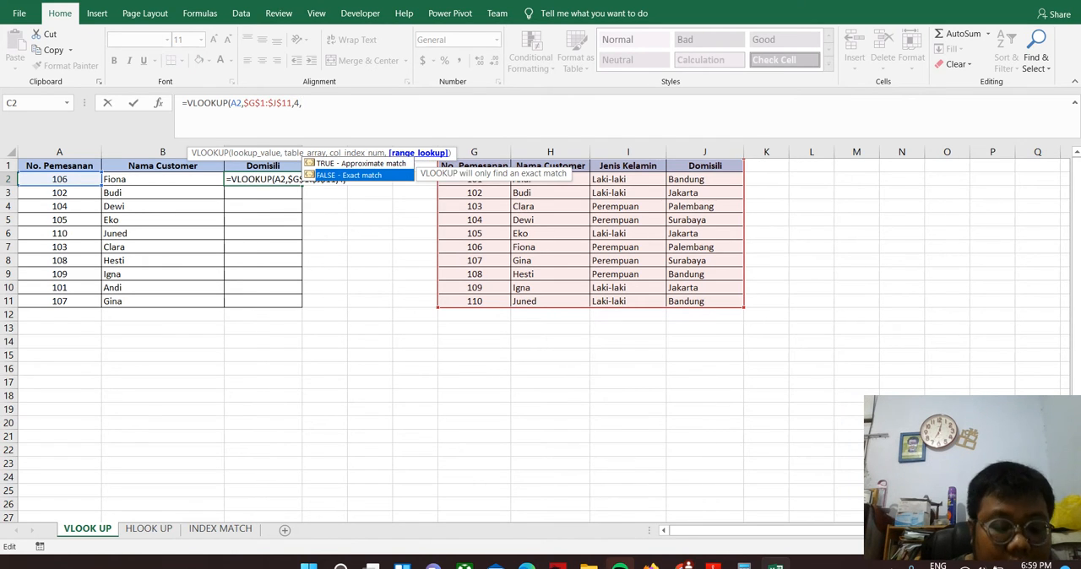
pyautogui.press('Tab')
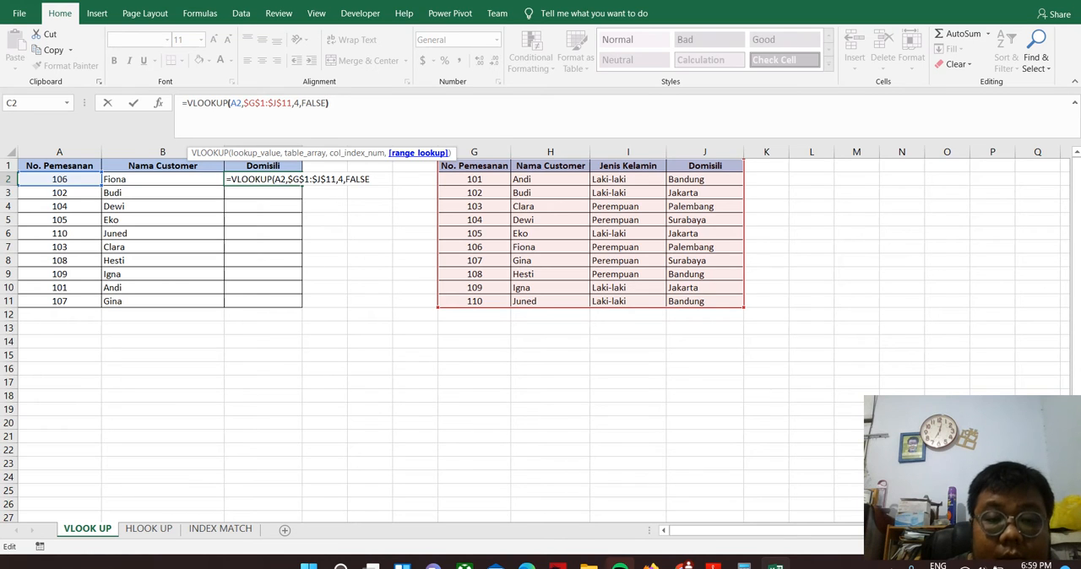
pyautogui.press('Return')
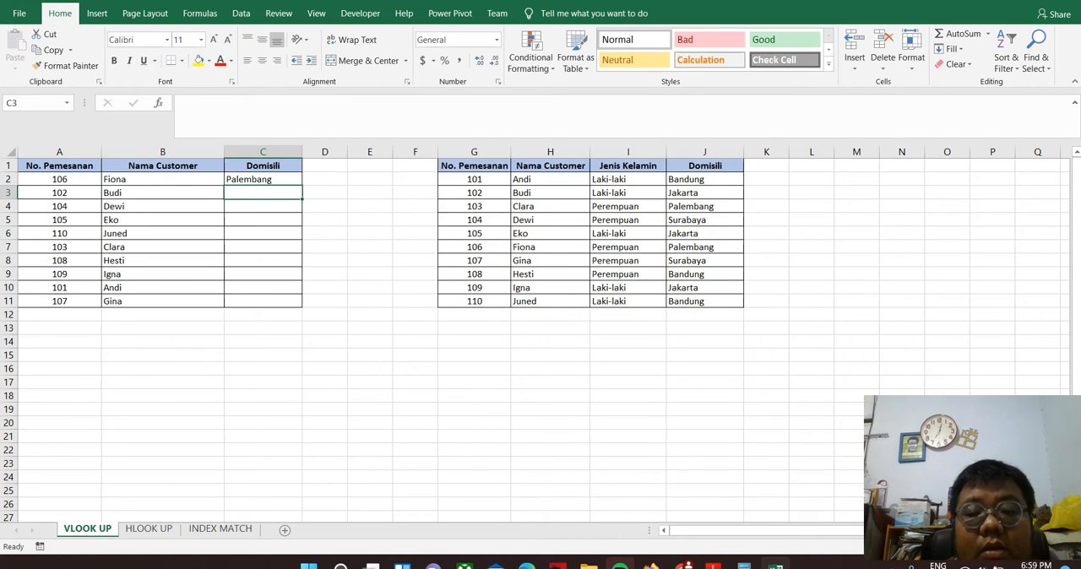
pyautogui.click(263, 179)
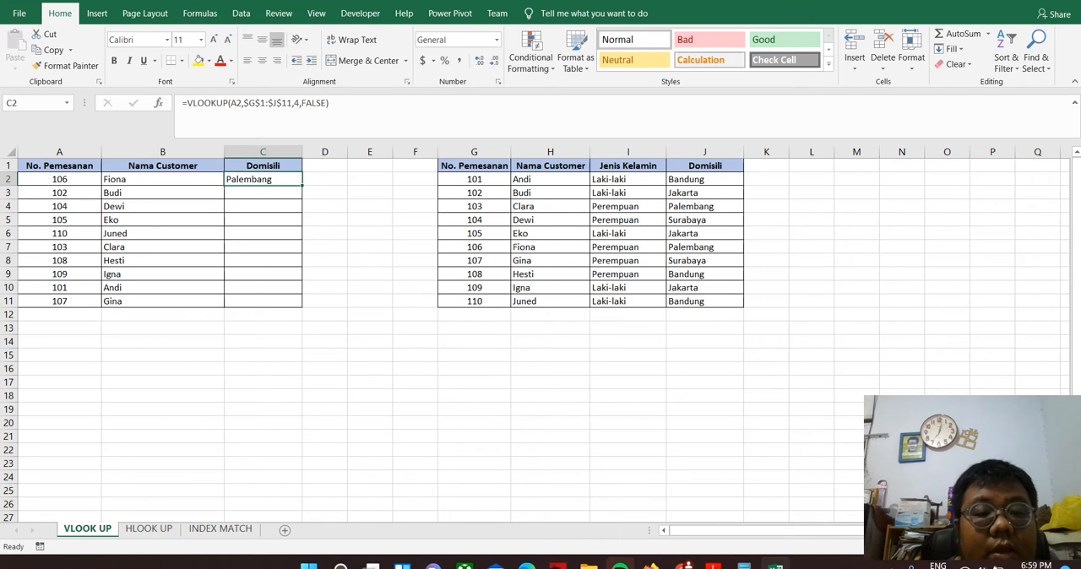
pyautogui.doubleClick(302, 184)
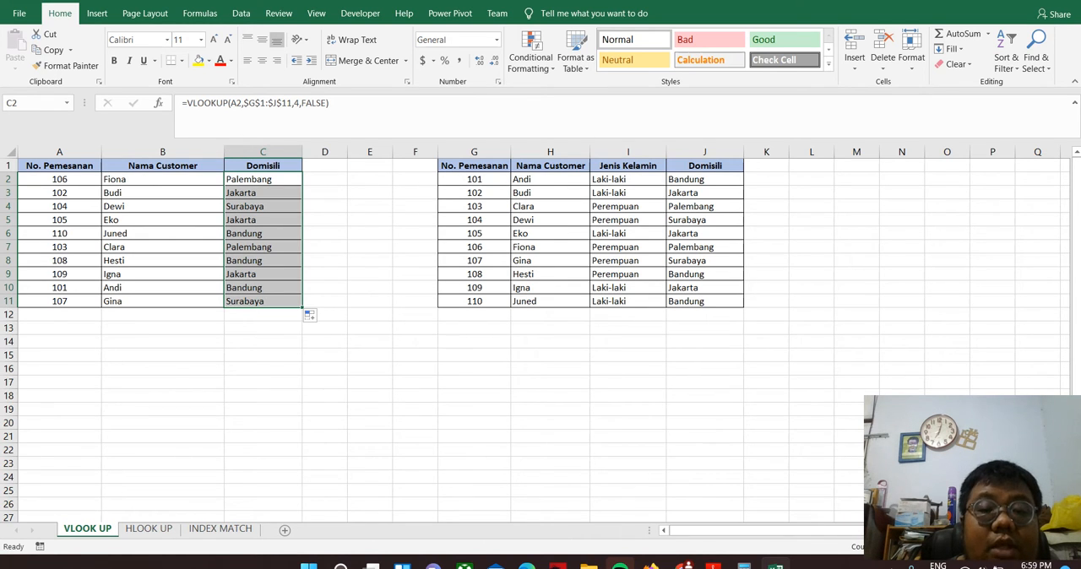
# Swap the order numbers in cells G2 and G3 of the lookup table
pyautogui.click(474, 179)
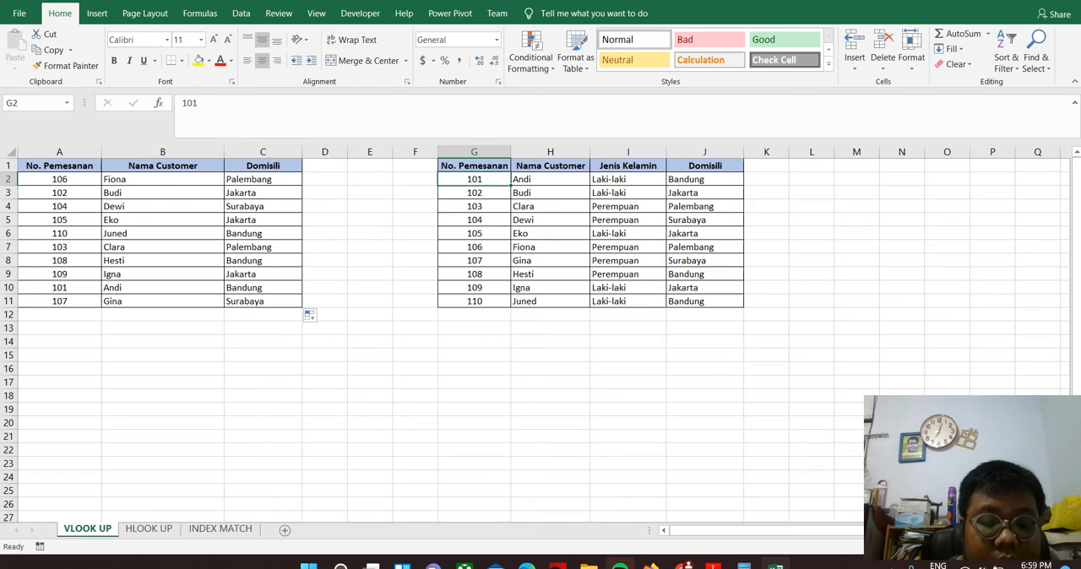
pyautogui.press('F2')
pyautogui.press('BackSpace')
pyautogui.write('2')
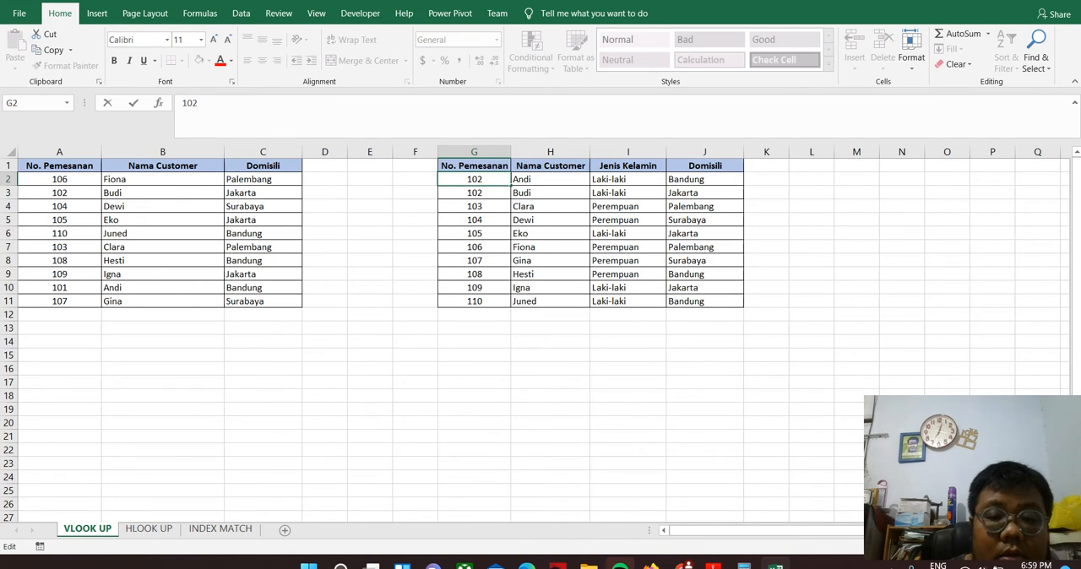
pyautogui.press('Return')
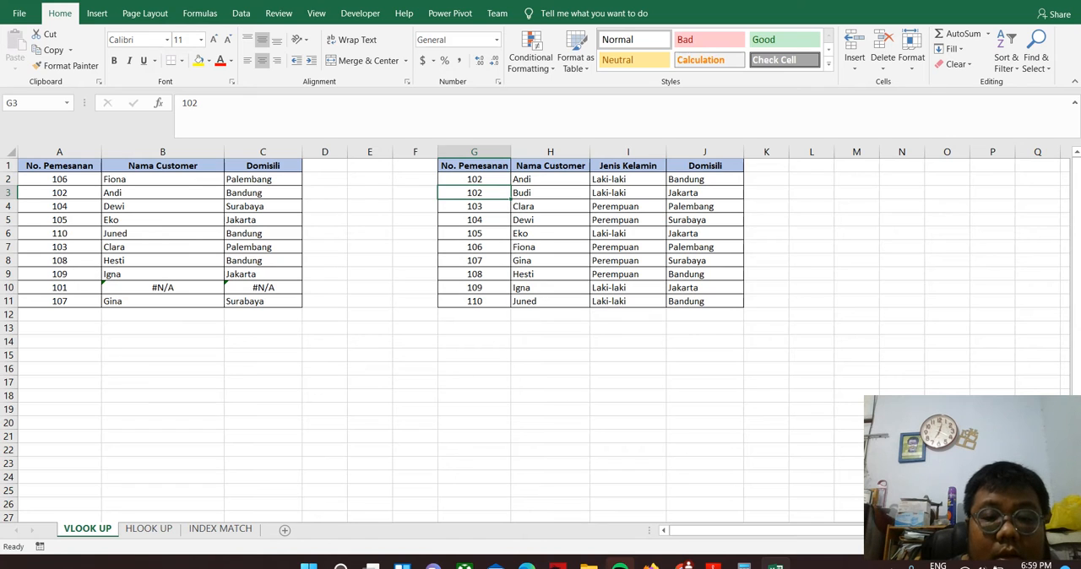
pyautogui.press('F2')
pyautogui.press('BackSpace')
pyautogui.write('1')
pyautogui.press('Return')
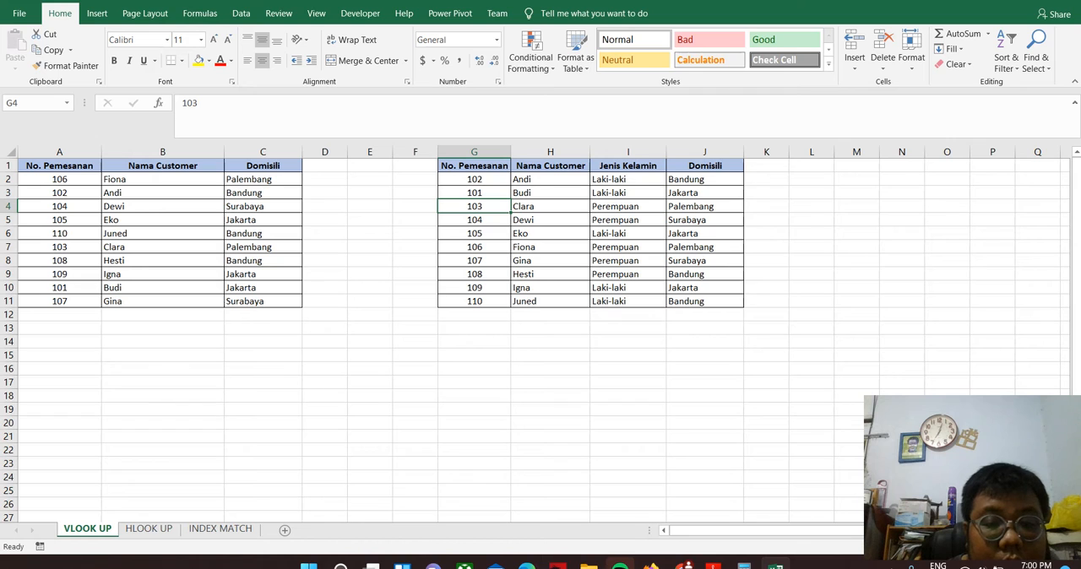
# Rearrange the order numbers in G4:G6 so G4 takes G6's number, G5 takes G4's, and G6 takes G5's
pyautogui.write('103')
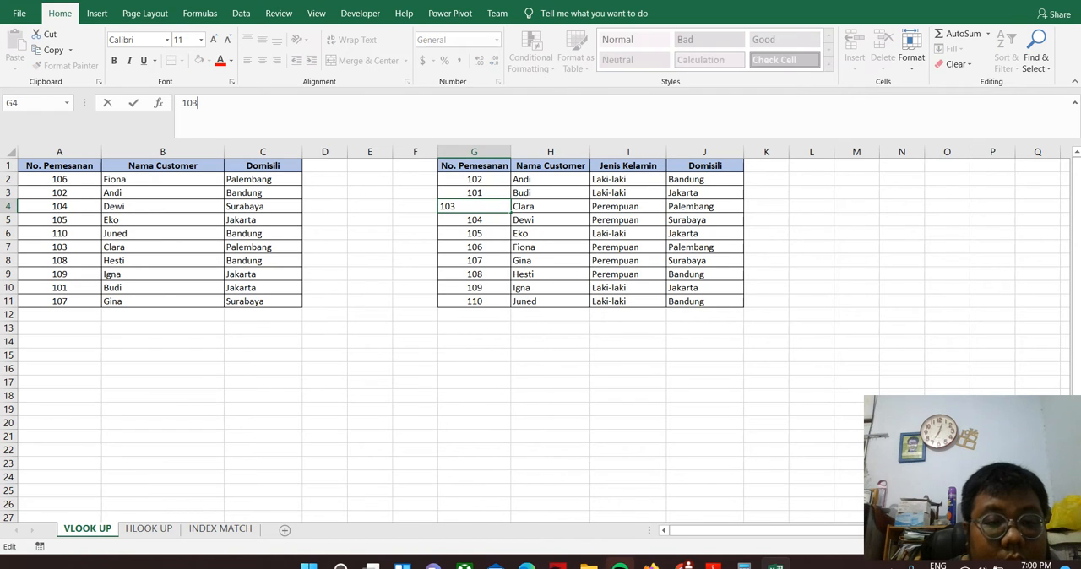
pyautogui.press('BackSpace')
pyautogui.write('5')
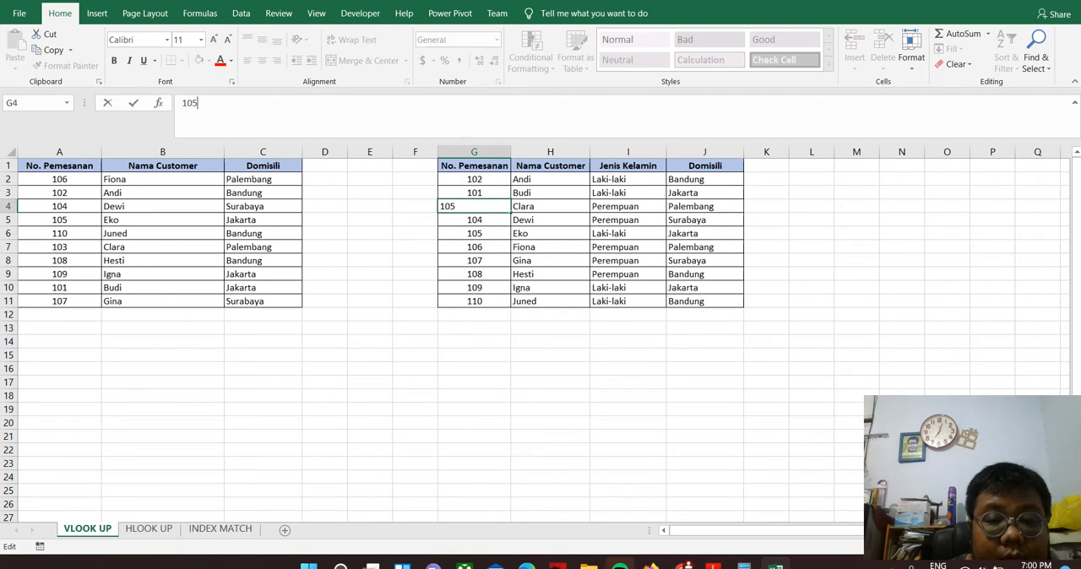
pyautogui.press('Return')
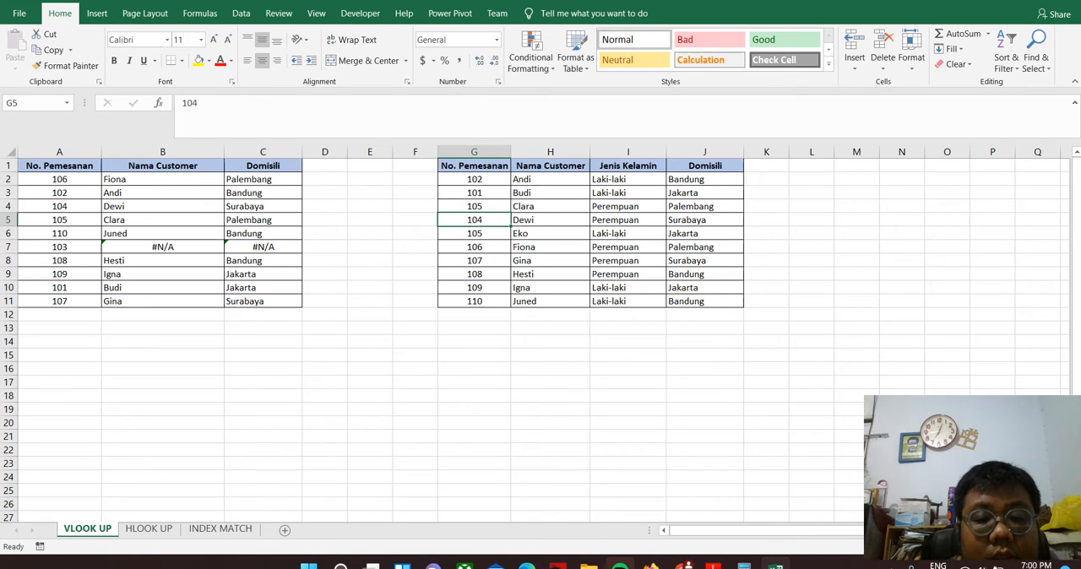
pyautogui.press('F2')
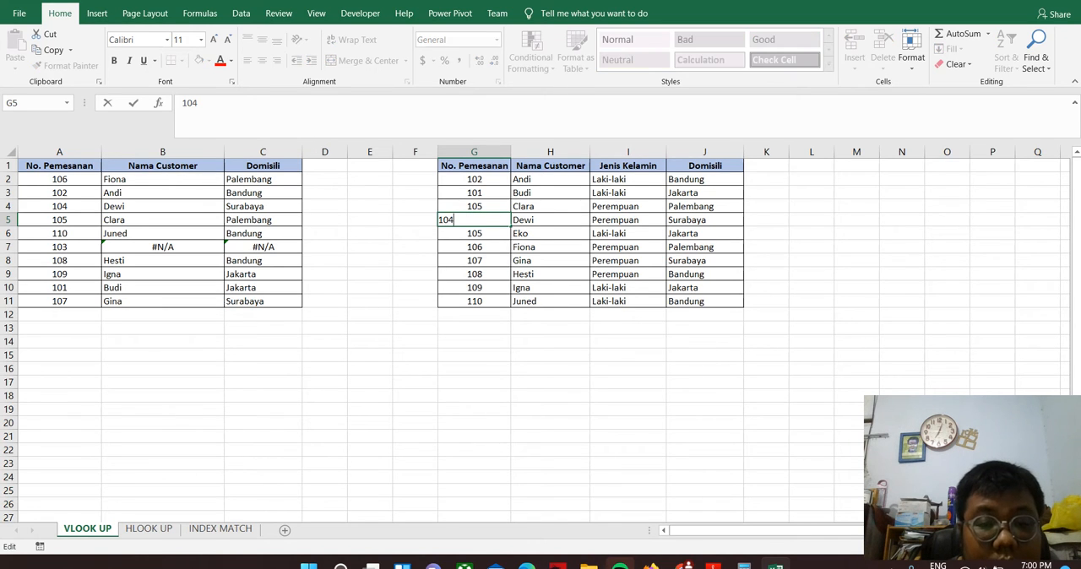
pyautogui.press('BackSpace')
pyautogui.write('3')
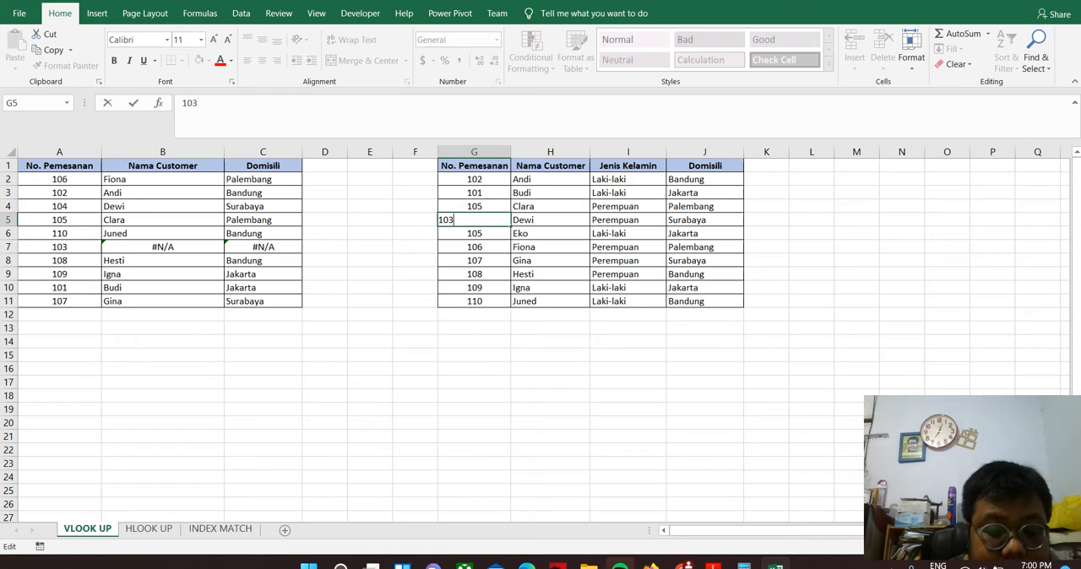
pyautogui.press('Return')
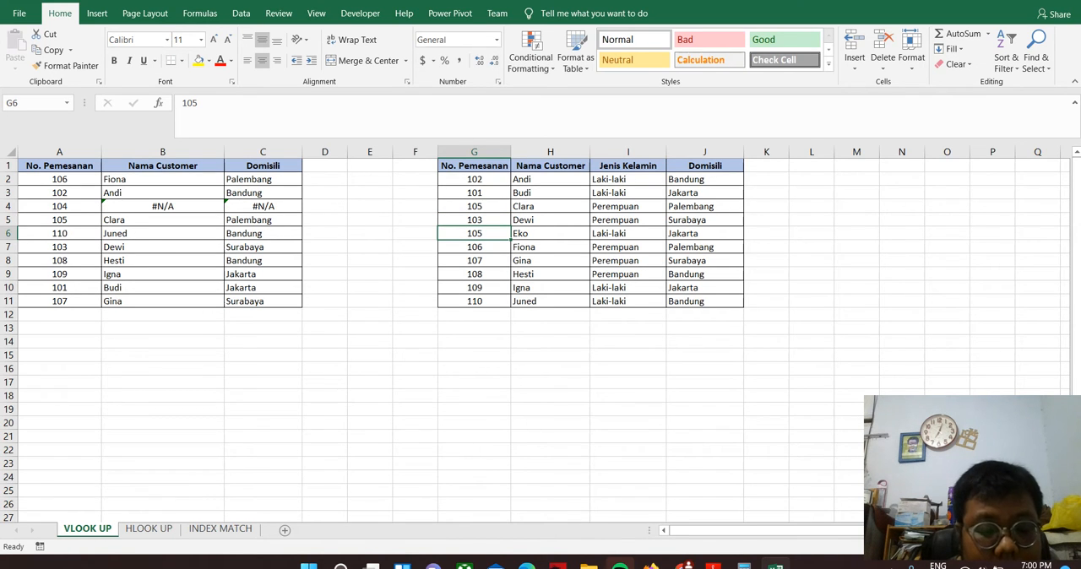
pyautogui.press('F2')
pyautogui.press('BackSpace')
pyautogui.write('4')
pyautogui.press('Return')
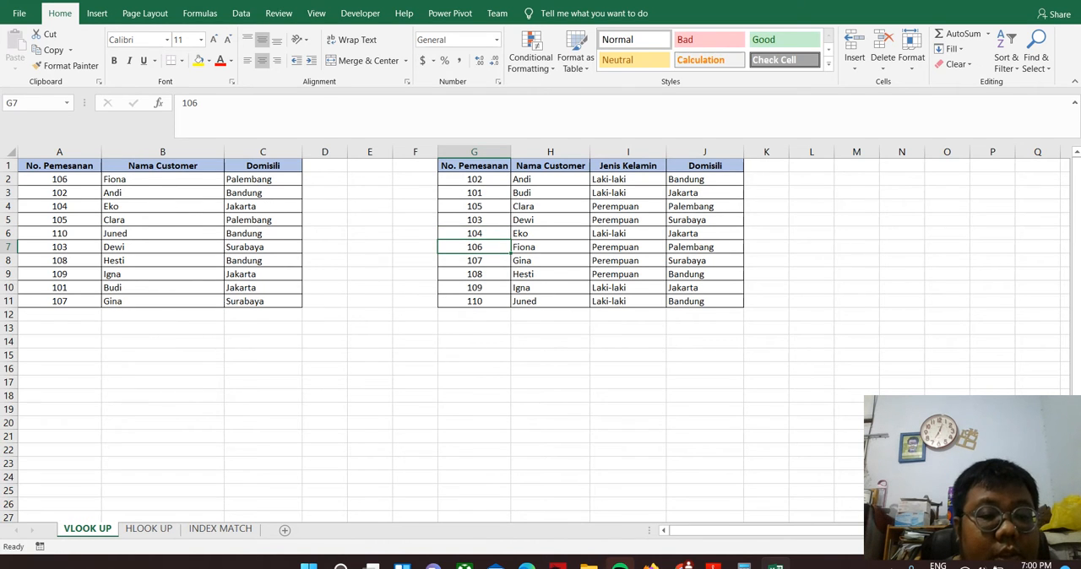
# Change the match type of the B2 VLOOKUP formula to TRUE for an approximate match
pyautogui.click(162, 179)
pyautogui.click(327, 104)
pyautogui.press('BackSpace')
pyautogui.press('BackSpace')
pyautogui.press('BackSpace')
pyautogui.press('BackSpace')
pyautogui.press('BackSpace')
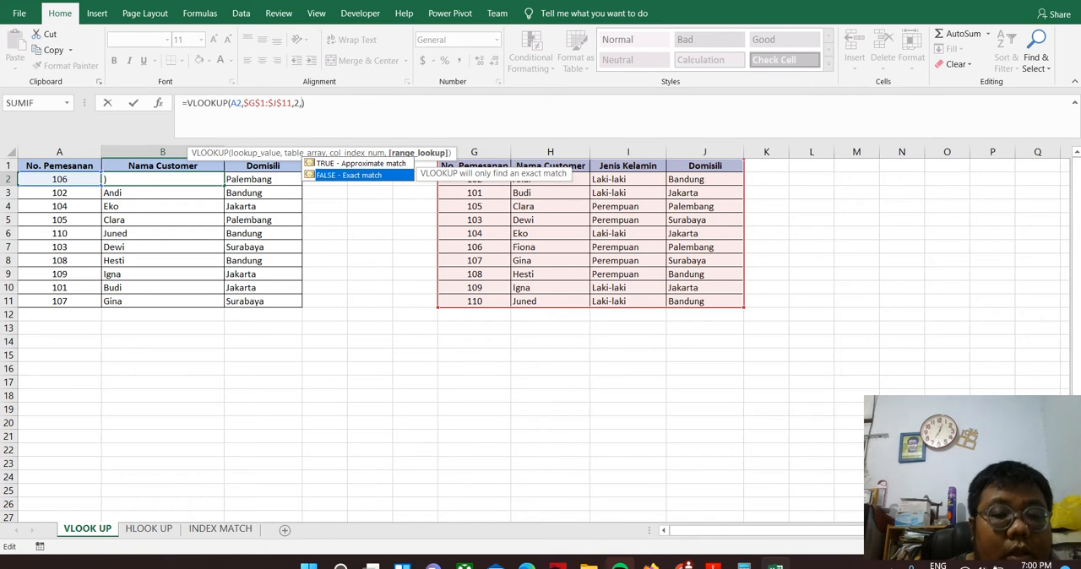
pyautogui.press('Tab')
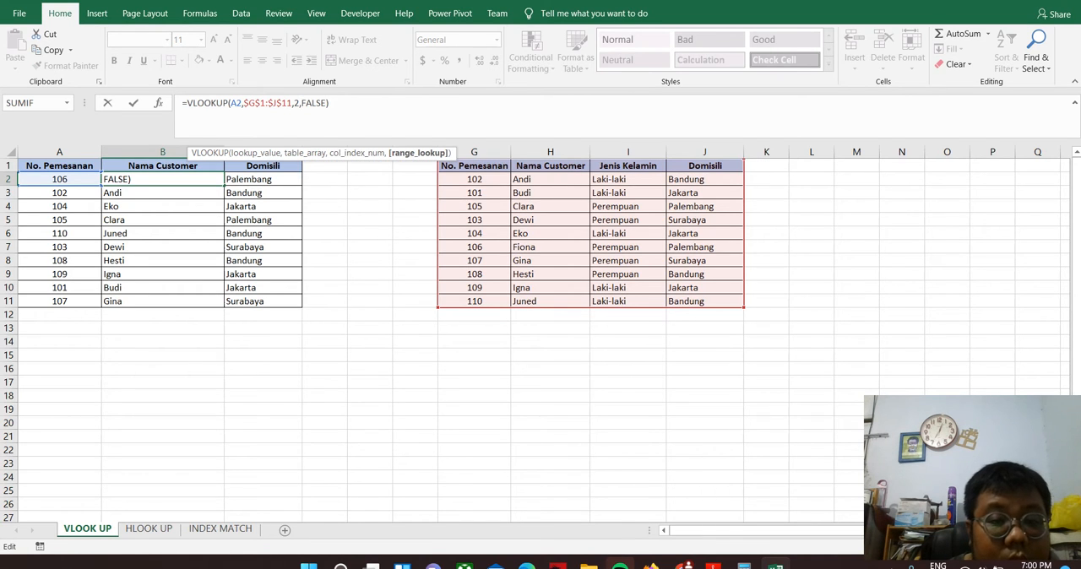
pyautogui.press('BackSpace')
pyautogui.press('BackSpace')
pyautogui.press('BackSpace')
pyautogui.press('BackSpace')
pyautogui.press('BackSpace')
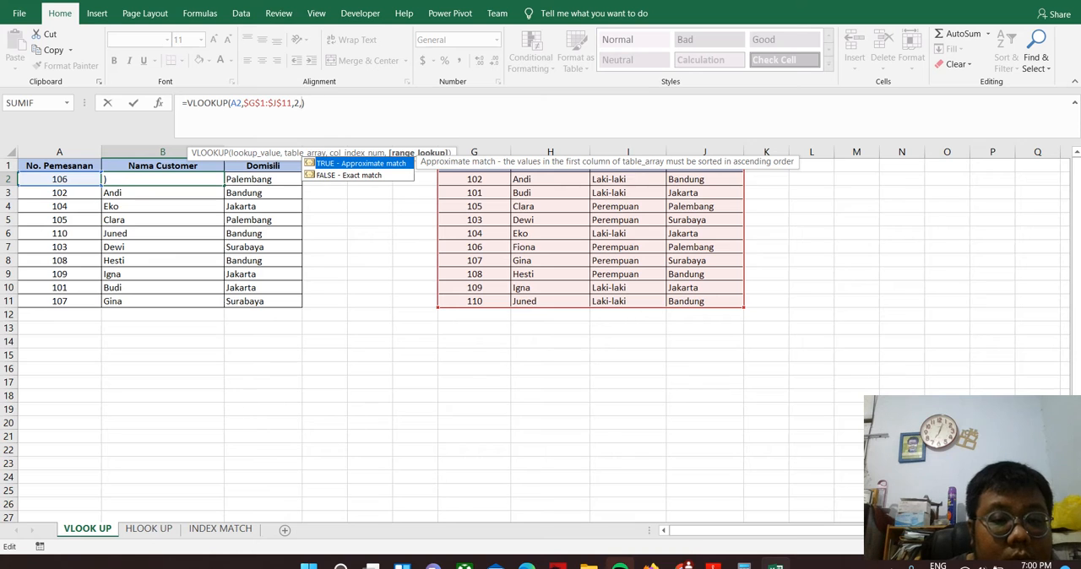
pyautogui.press('Tab')
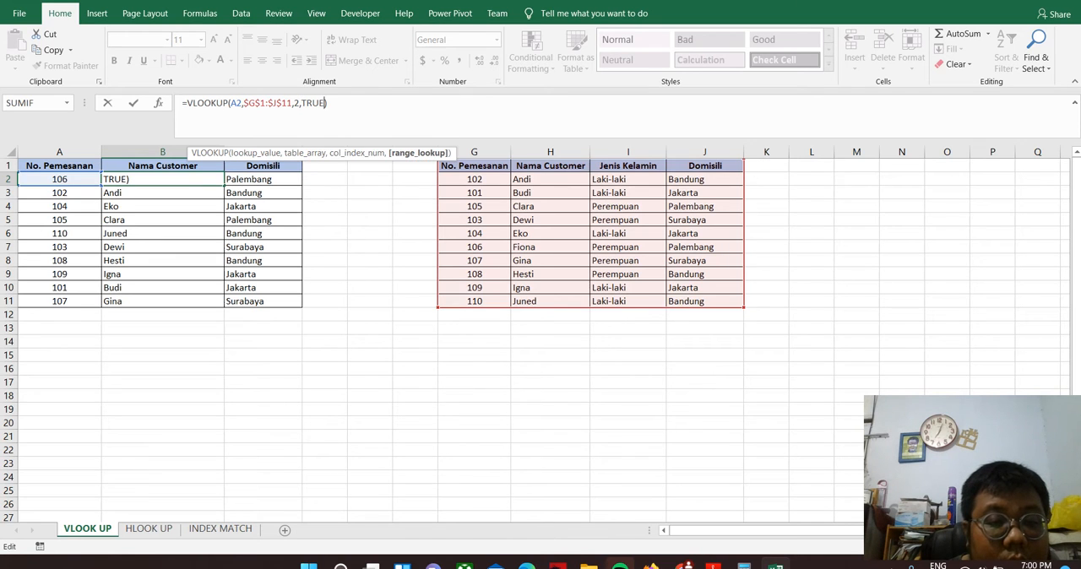
pyautogui.press('Return')
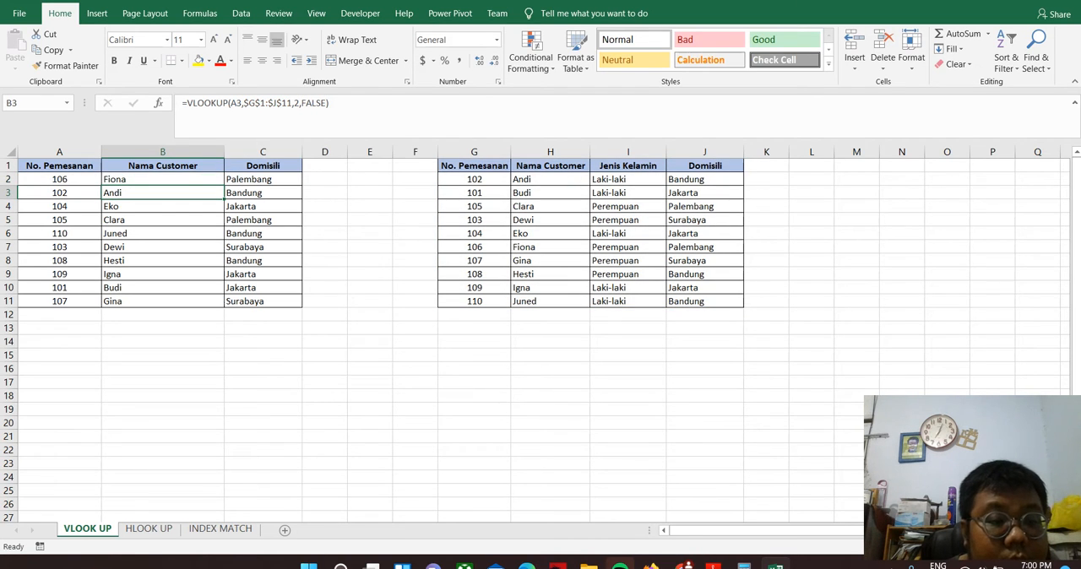
# Fill the approximate-match formula from B2 down to B11 and inspect the formulas in B4 and B3
pyautogui.click(162, 179)
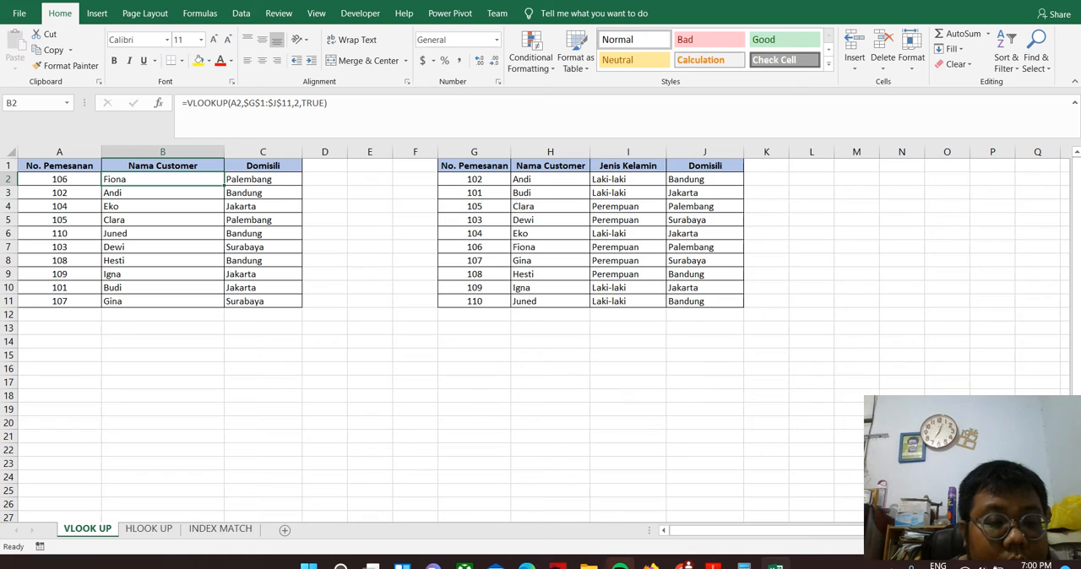
pyautogui.moveTo(223, 185); pyautogui.dragTo(223, 302)
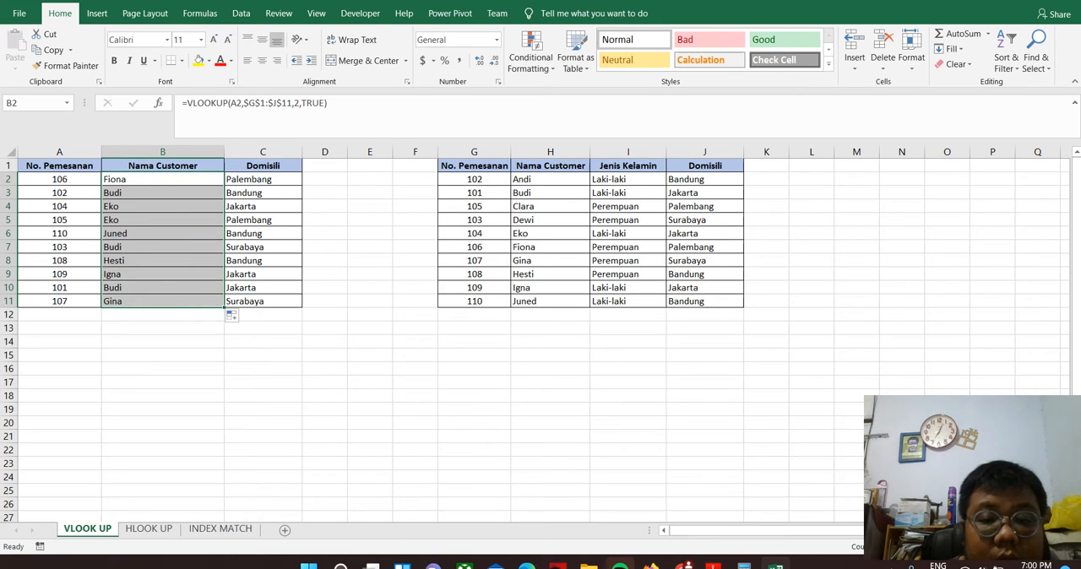
pyautogui.click(162, 206)
pyautogui.click(162, 193)
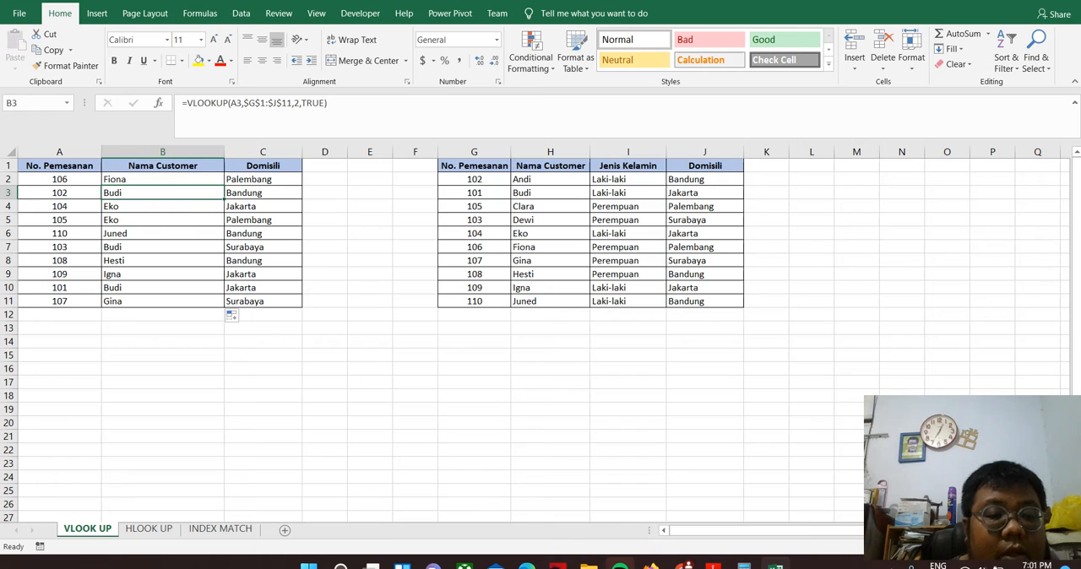
# Set the match type of the B2 VLOOKUP formula to FALSE for an exact match
pyautogui.click(162, 179)
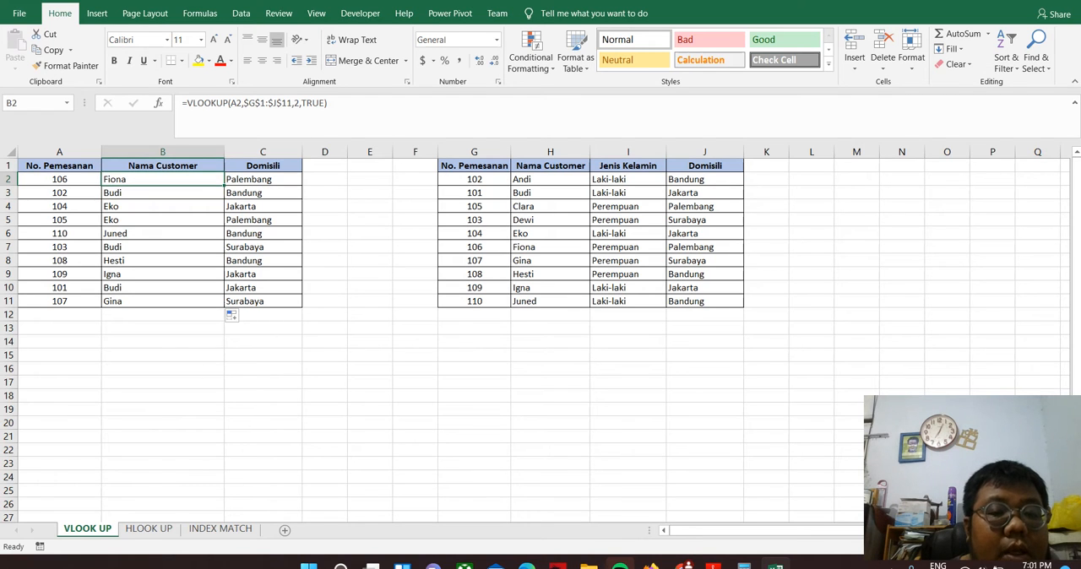
pyautogui.click(324, 105)
pyautogui.press('BackSpace')
pyautogui.press('BackSpace')
pyautogui.press('BackSpace')
pyautogui.press('BackSpace')
pyautogui.write('fa')
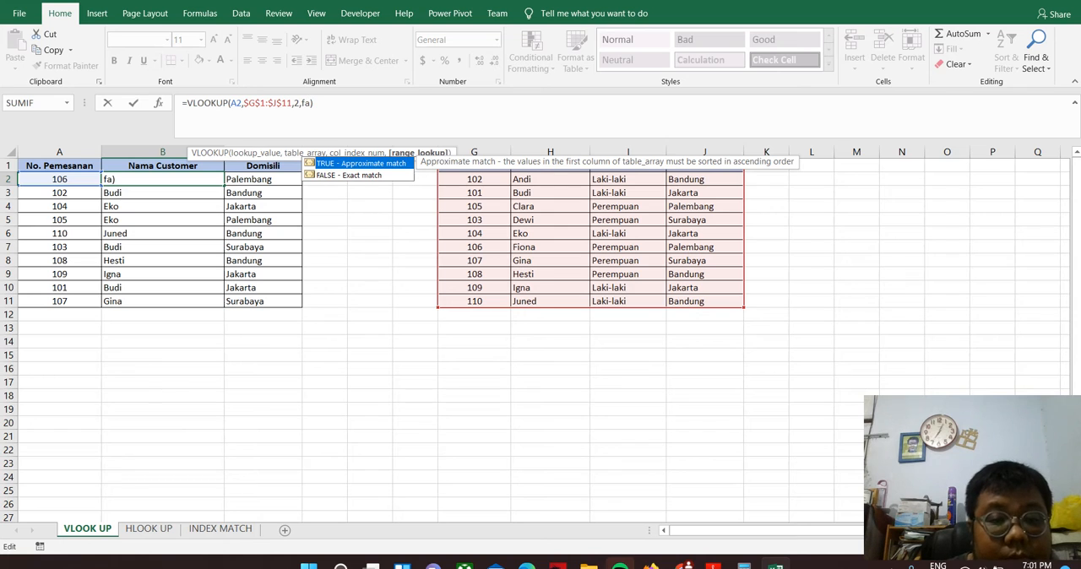
pyautogui.press('Down')
pyautogui.press('Tab')
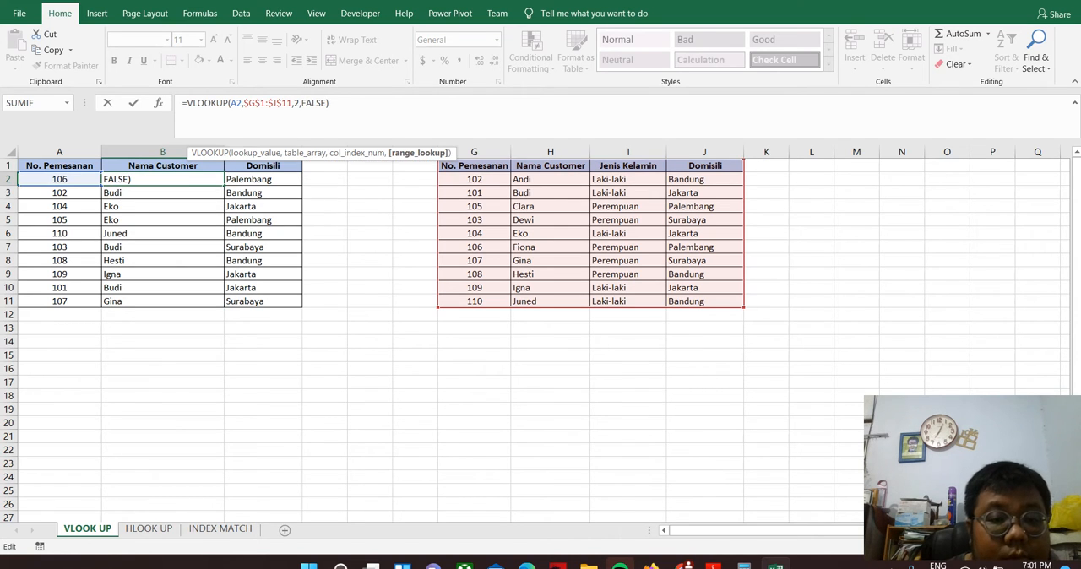
pyautogui.press('Return')
# Fill the exact-match formula from B2 down to B11 and check the formulas in B2 through B5
pyautogui.click(162, 179)
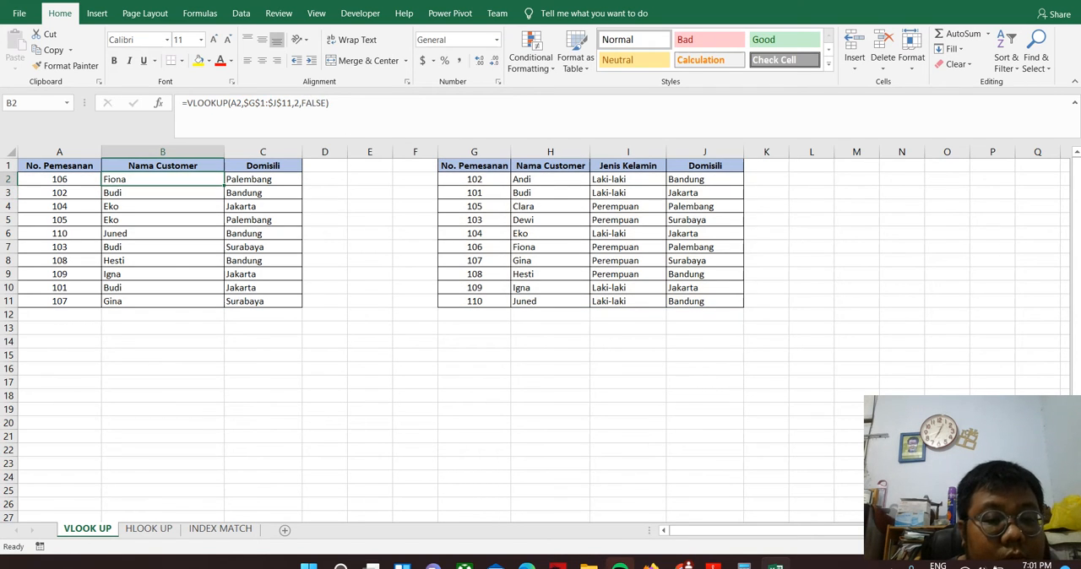
pyautogui.moveTo(223, 185); pyautogui.dragTo(224, 302)
pyautogui.click(162, 192)
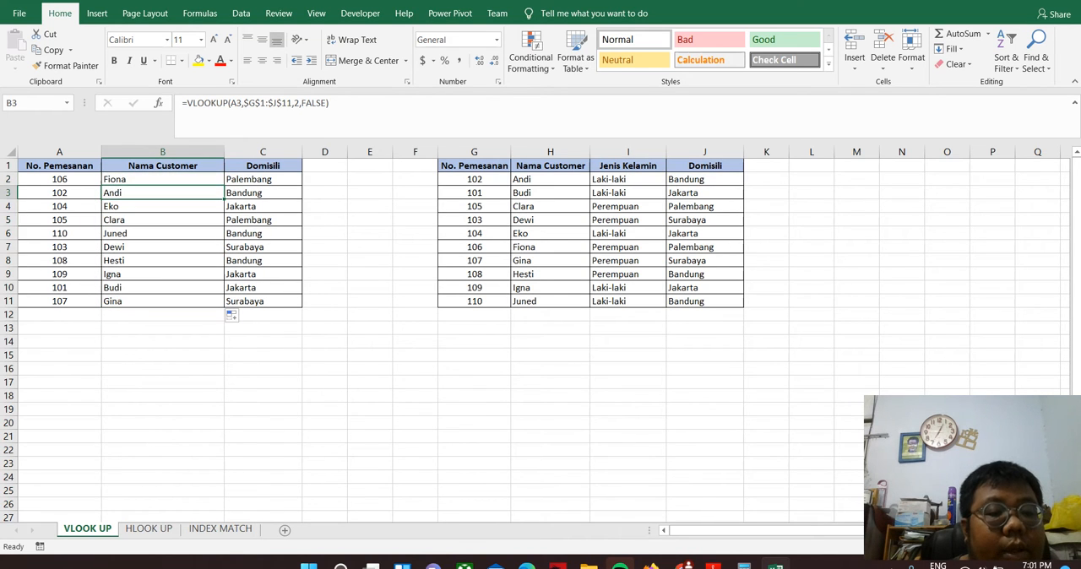
pyautogui.click(162, 179)
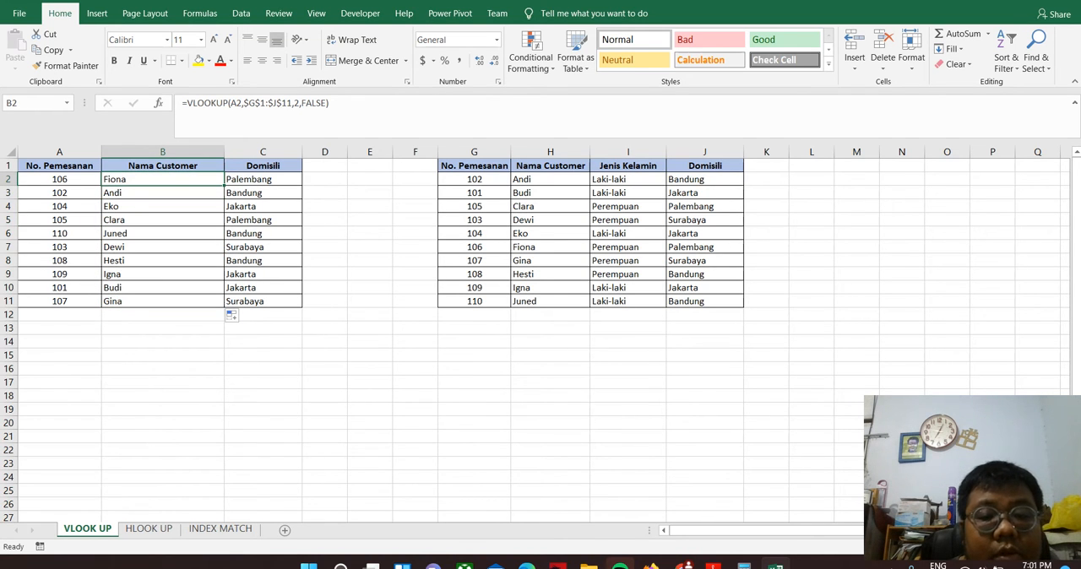
pyautogui.click(162, 192)
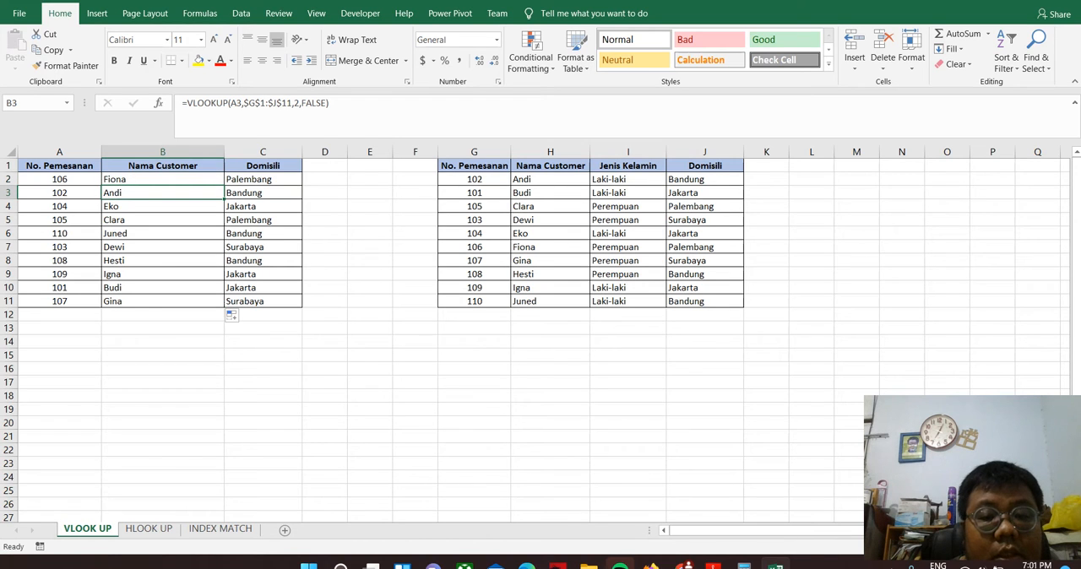
pyautogui.click(162, 206)
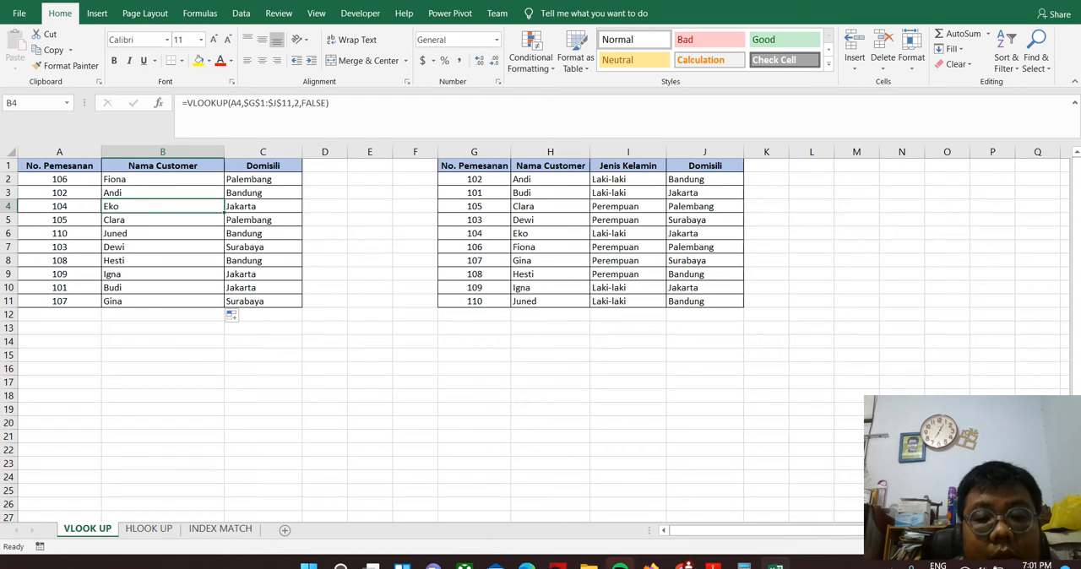
pyautogui.click(162, 219)
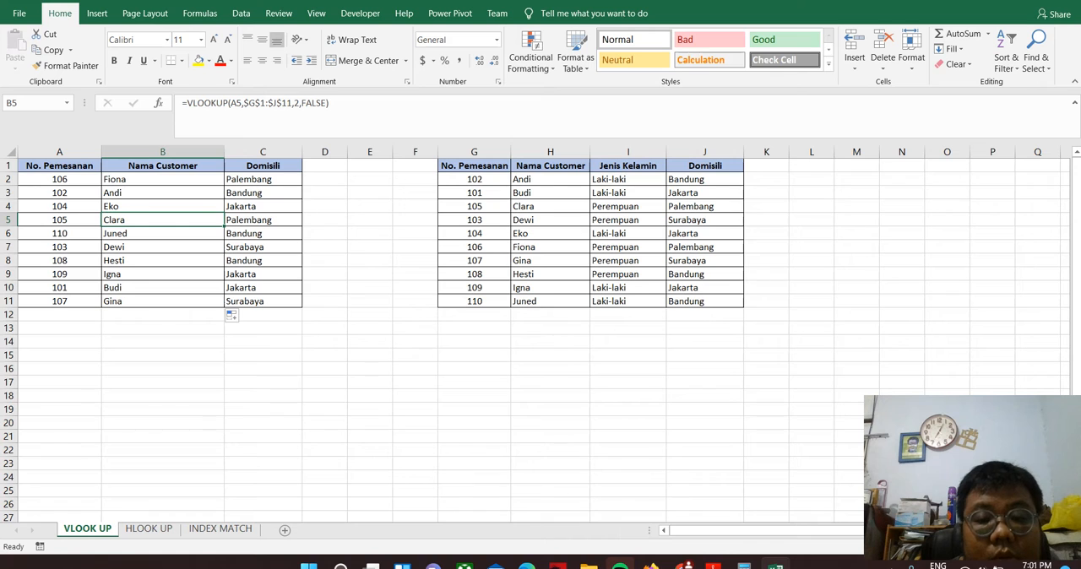
# Review the match type options of the B6 VLOOKUP formula and re-enter FALSE for an exact match
pyautogui.click(550, 206)
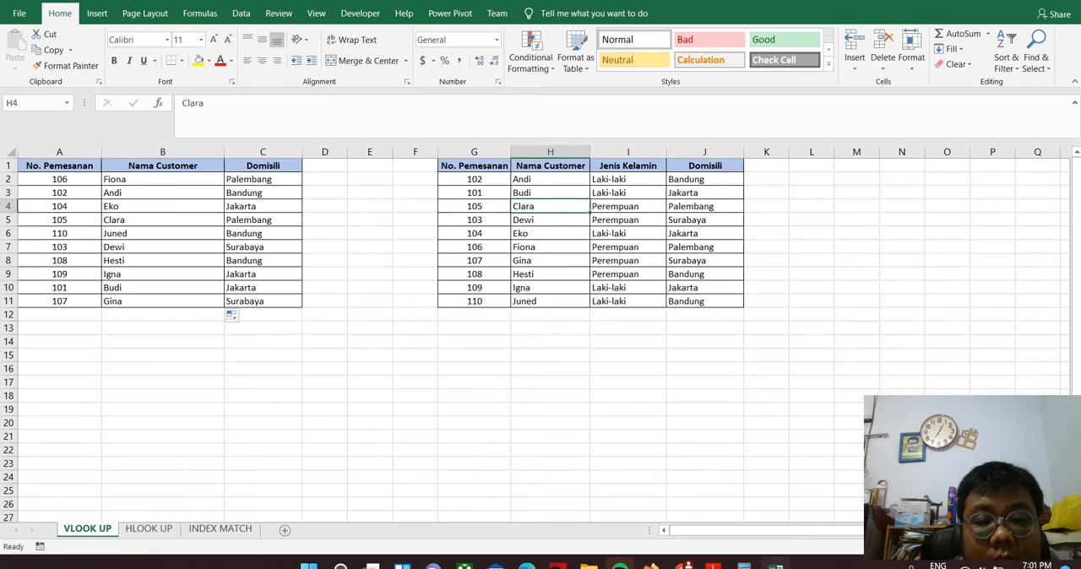
pyautogui.click(162, 233)
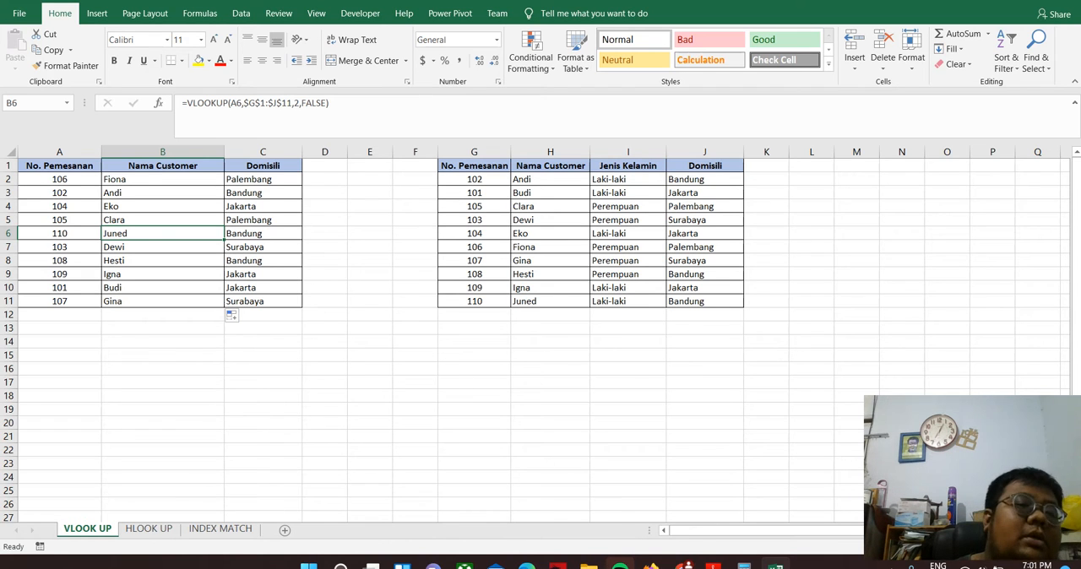
pyautogui.click(302, 102)
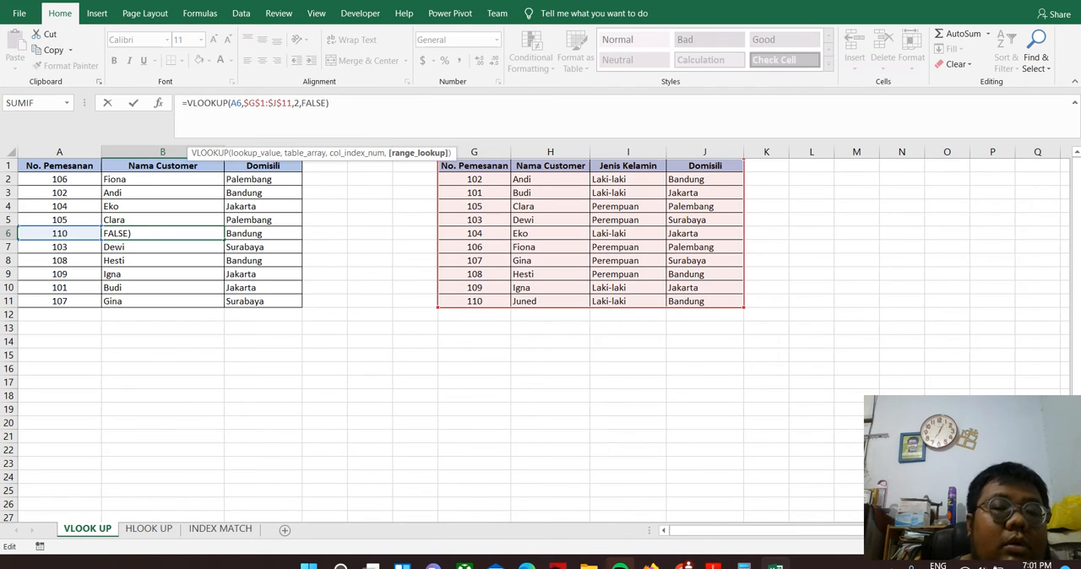
pyautogui.click(326, 103)
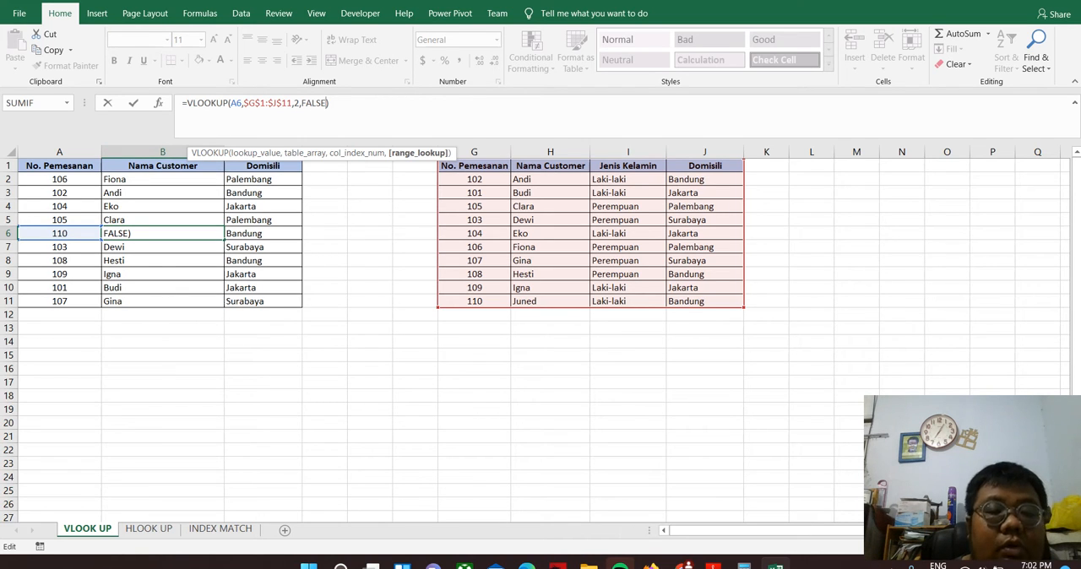
pyautogui.press('BackSpace')
pyautogui.press('BackSpace')
pyautogui.press('BackSpace')
pyautogui.press('BackSpace')
pyautogui.press('BackSpace')
pyautogui.press('BackSpace')
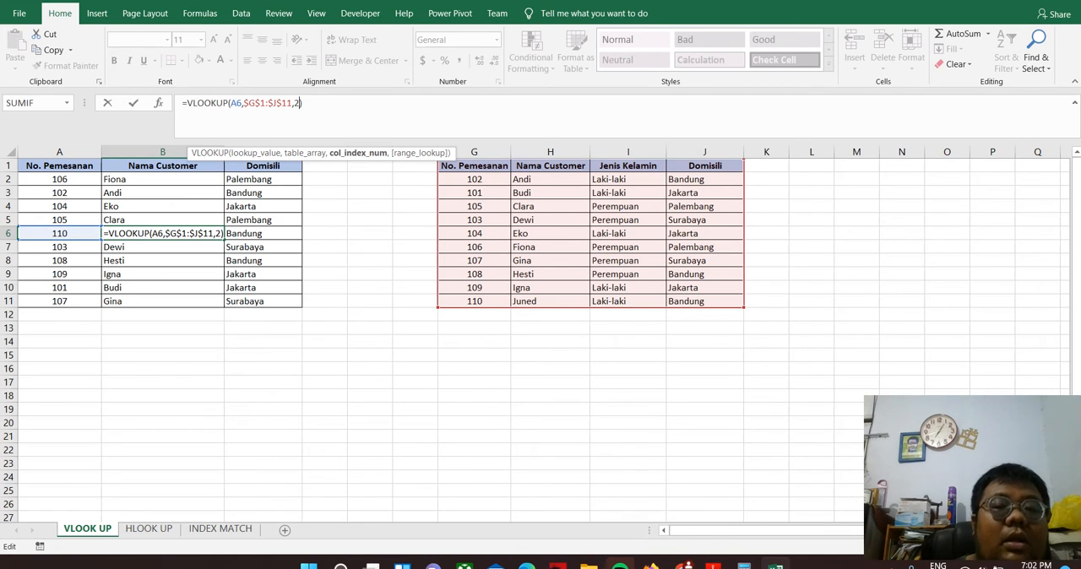
pyautogui.write(',')
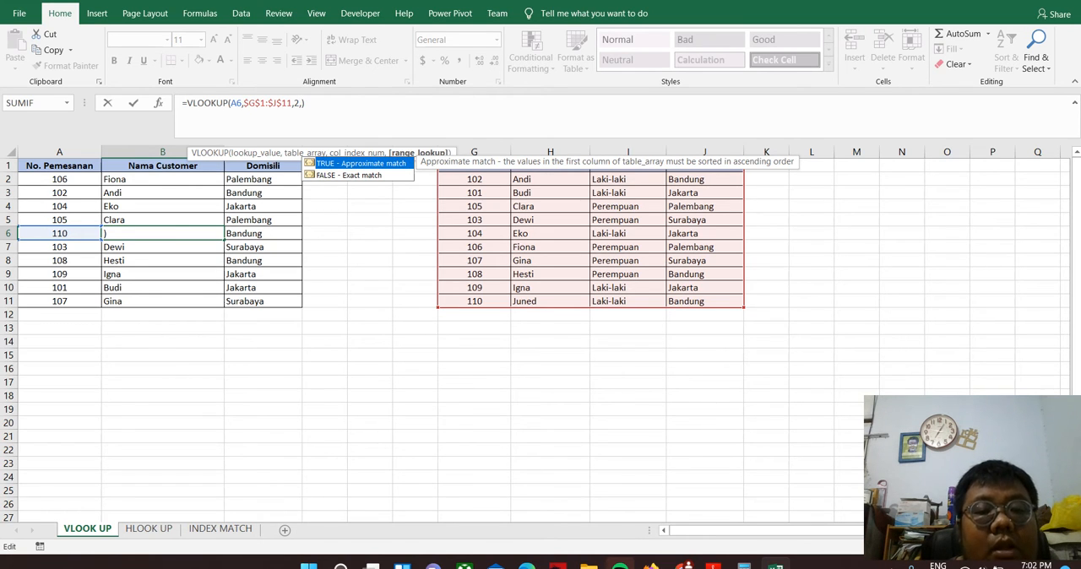
pyautogui.press('BackSpace')
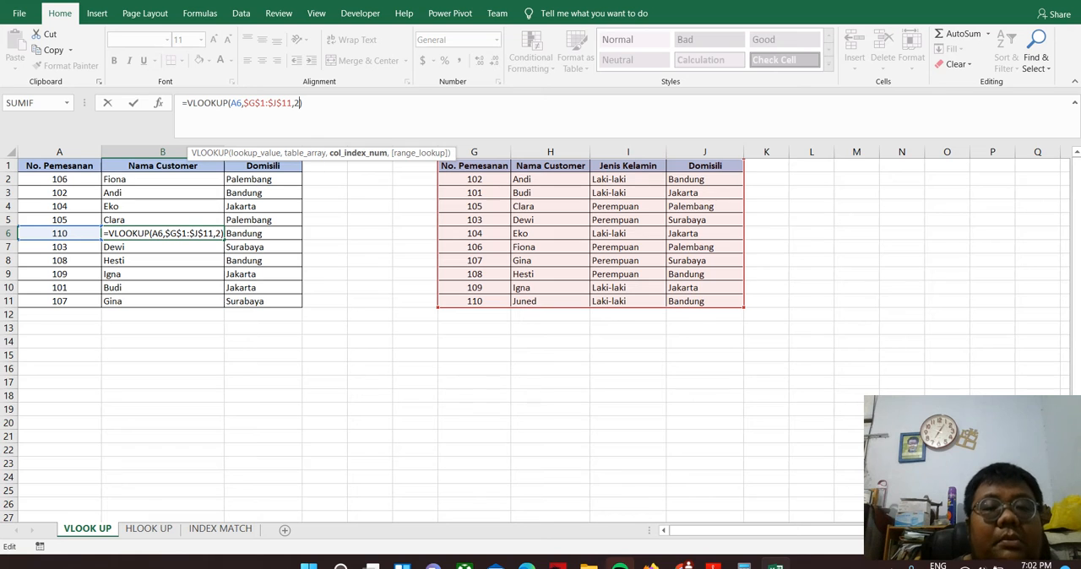
pyautogui.write(',')
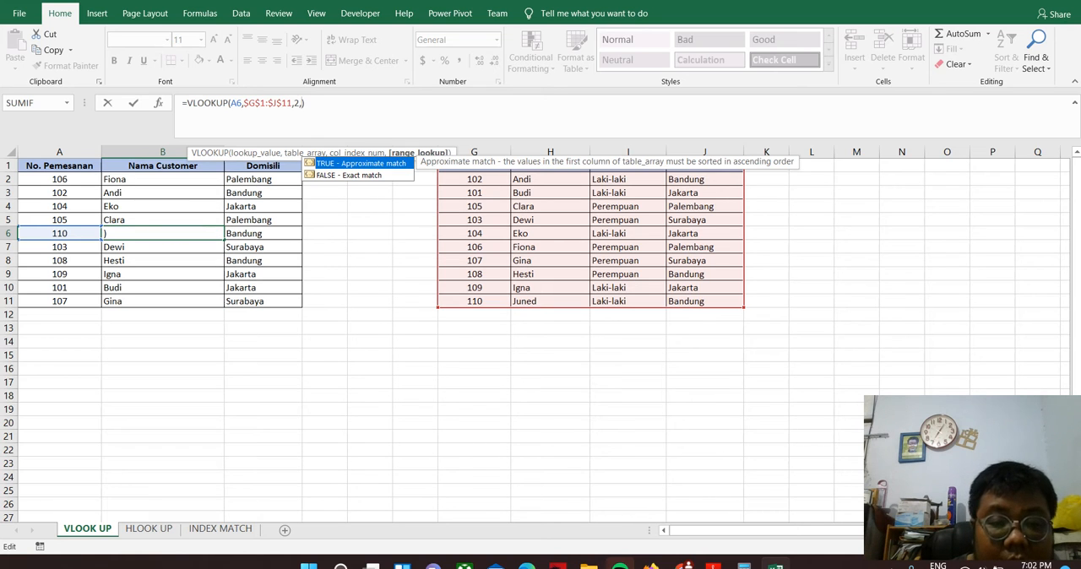
pyautogui.press('Down')
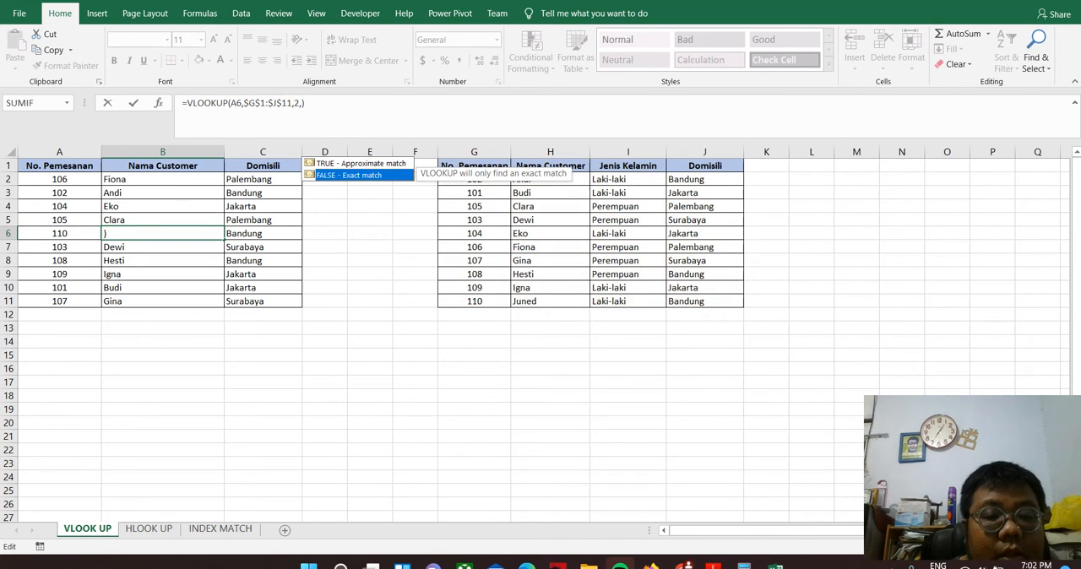
pyautogui.press('Tab')
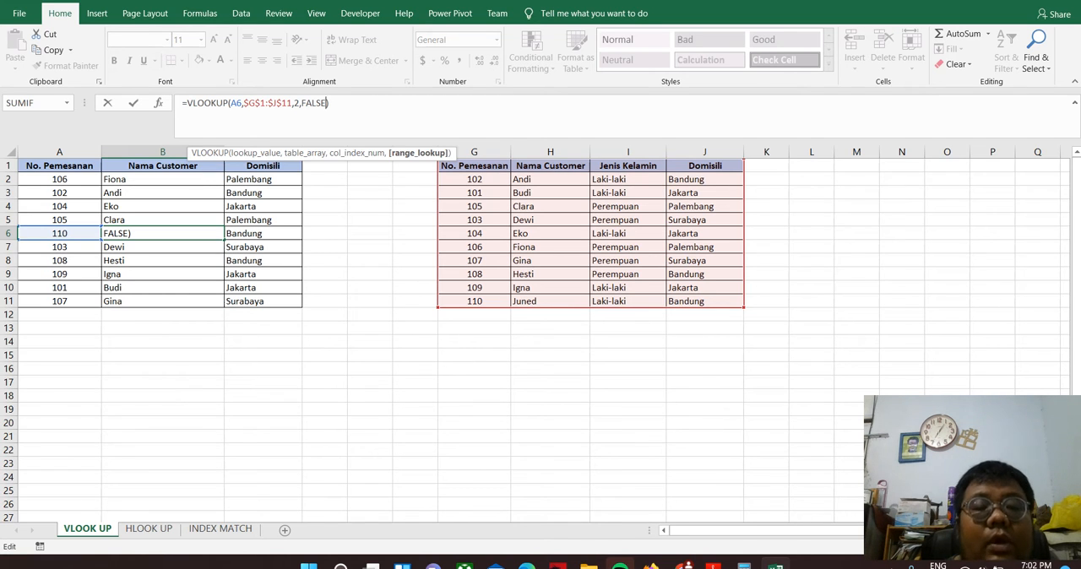
pyautogui.hotkey('ctrl', 'Return')
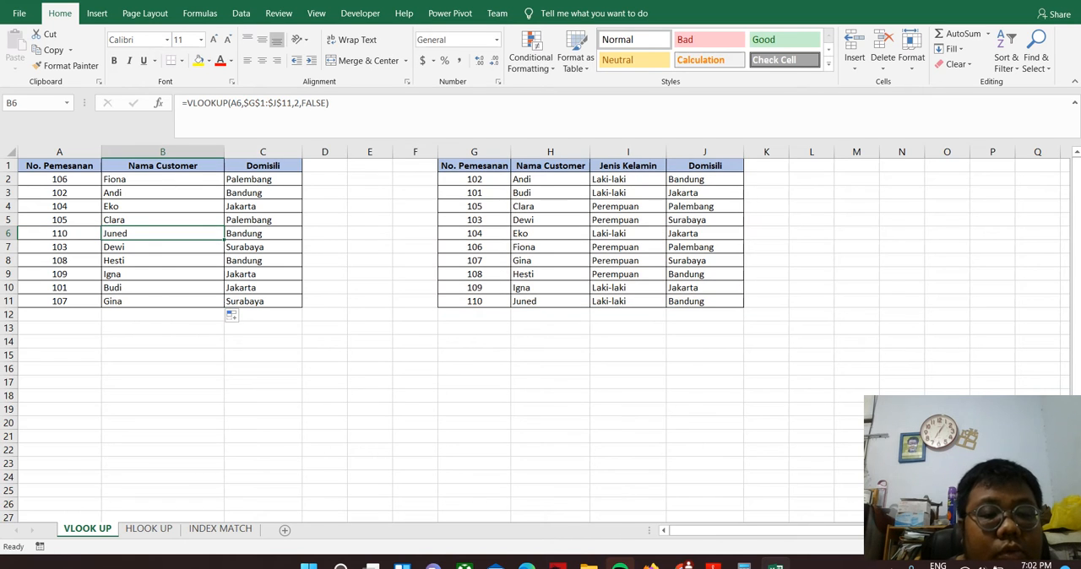
# Switch to the HLOOK UP sheet
pyautogui.click(148, 528)
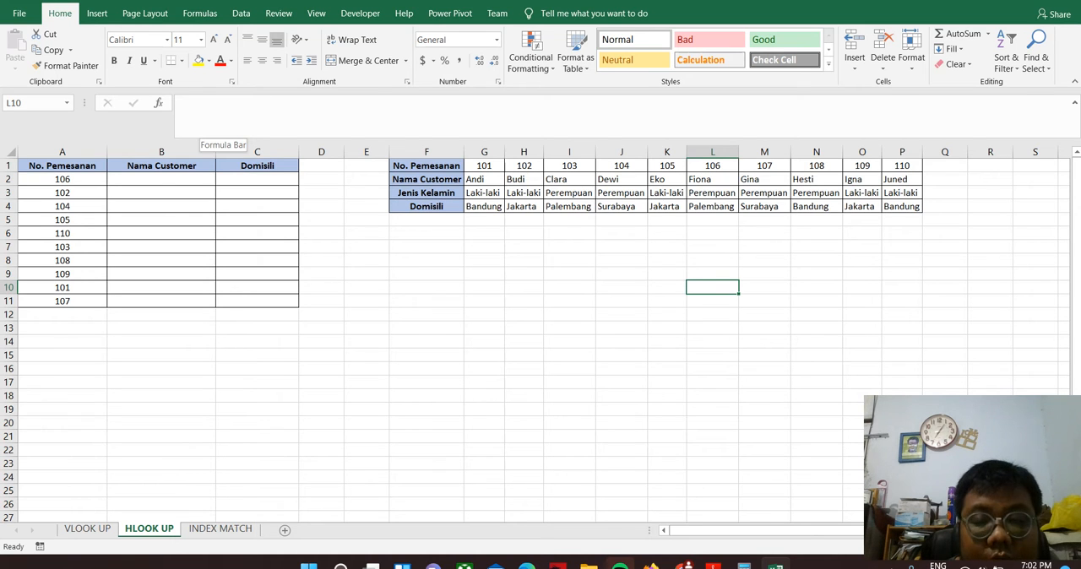
# Start an HLOOKUP formula in L10 with A2 as the lookup value and F1:P4 as the table array
pyautogui.click(202, 120)
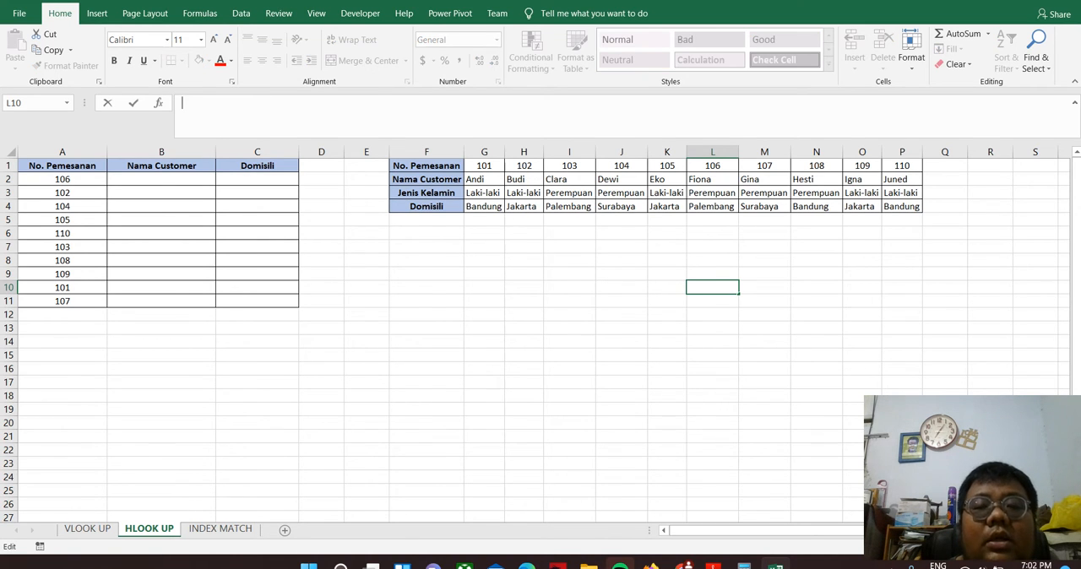
pyautogui.write('=')
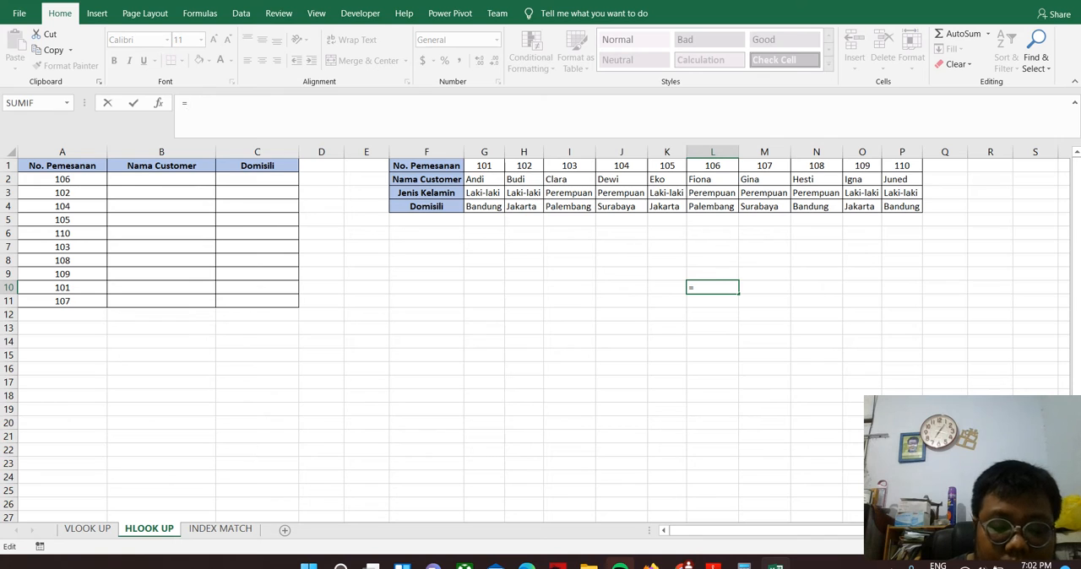
pyautogui.write('hloo')
pyautogui.press('Tab')
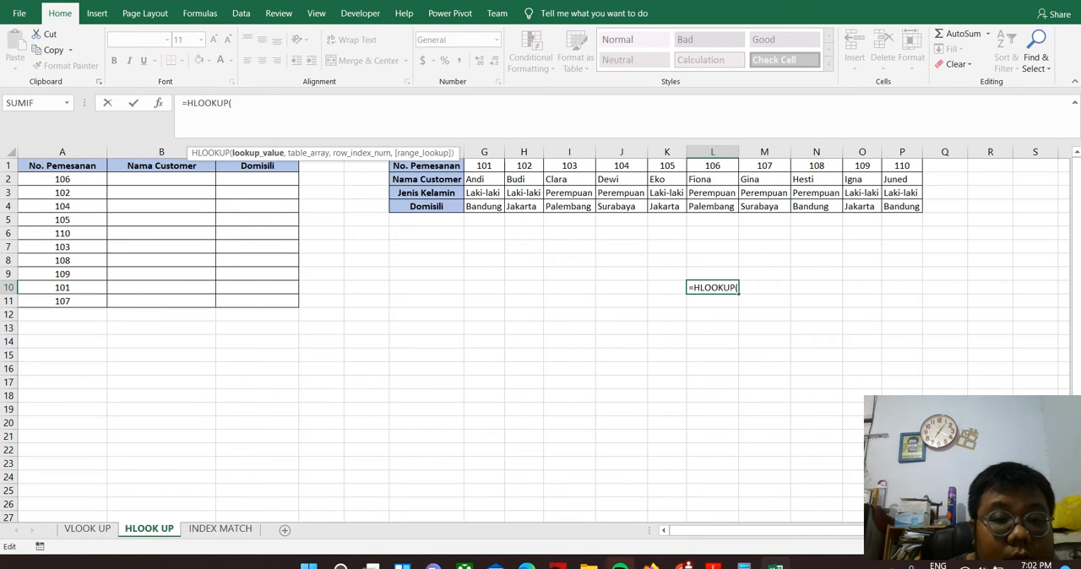
pyautogui.click(62, 179)
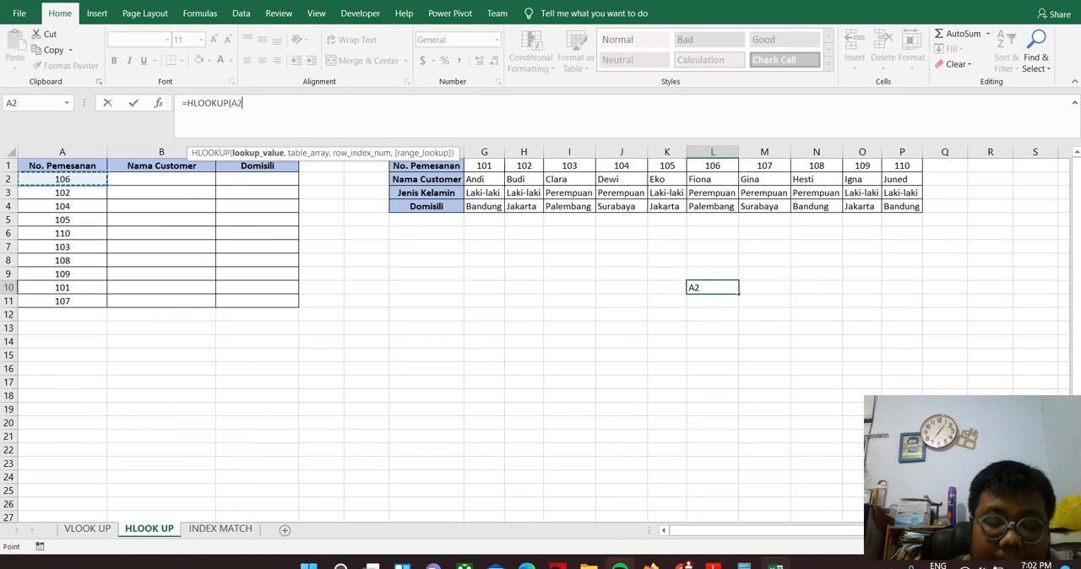
pyautogui.write(',')
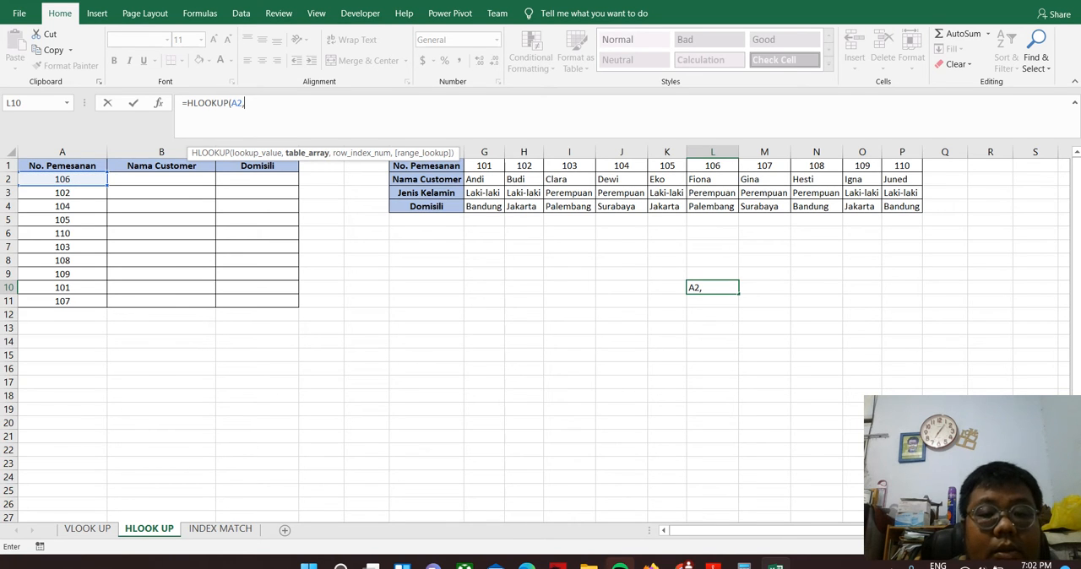
pyautogui.moveTo(426, 165); pyautogui.dragTo(921, 211)
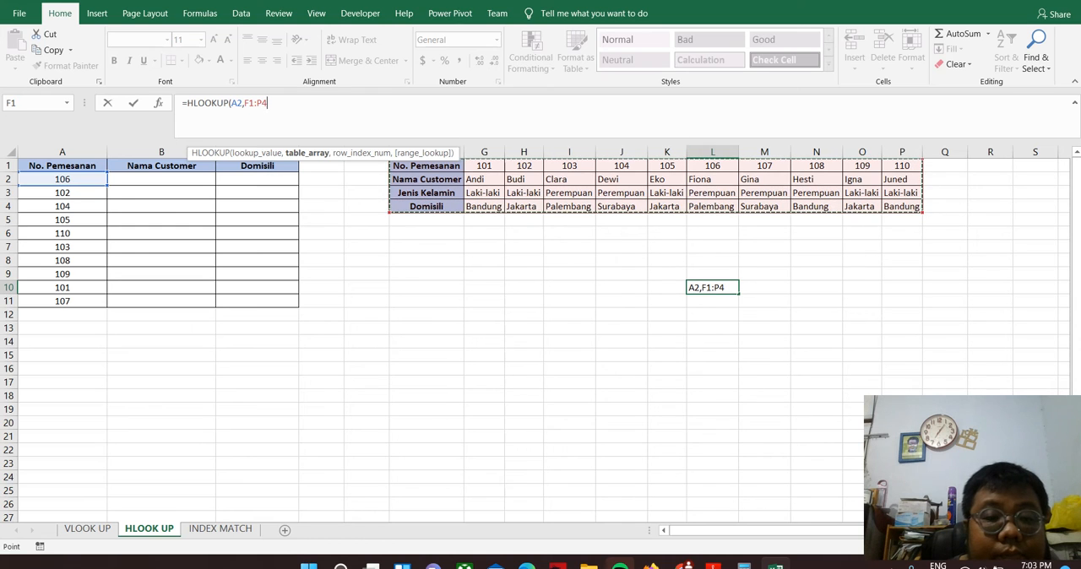
# Make the L10 formula's table range absolute as $F$1:$P$4 and complete it with row index 2
pyautogui.click(246, 102)
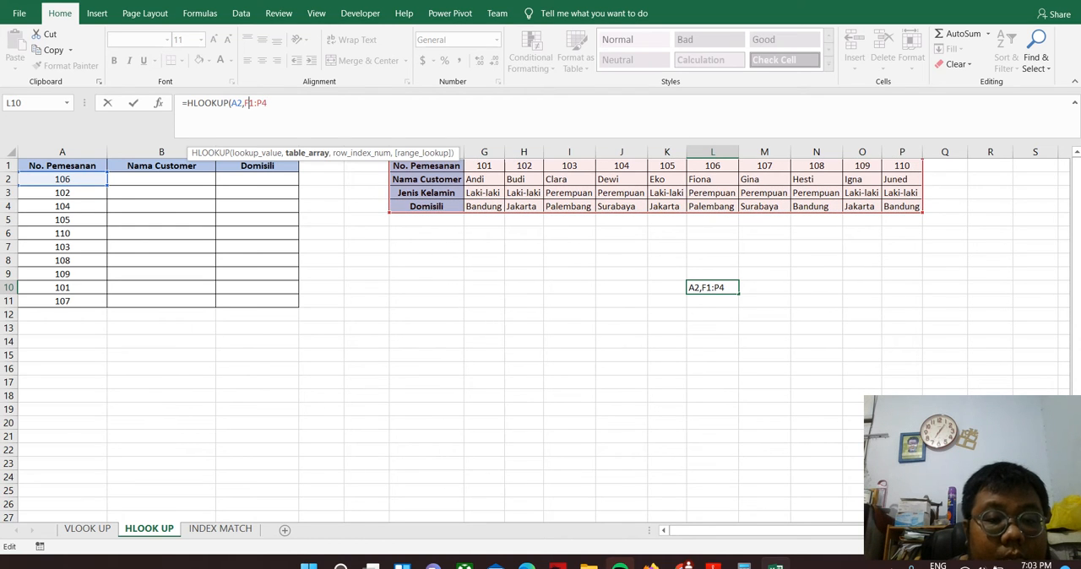
pyautogui.press('F4')
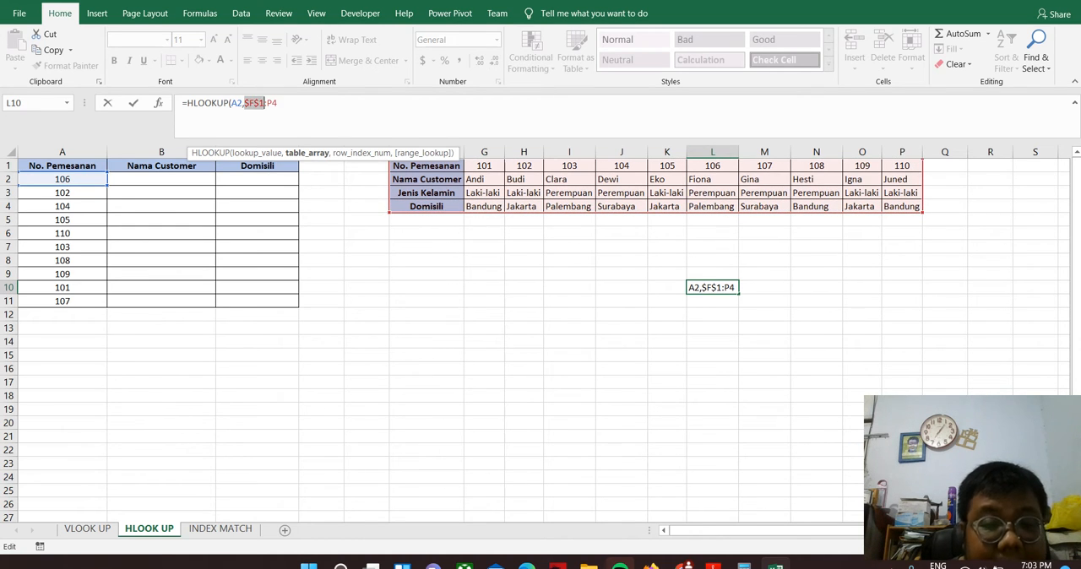
pyautogui.click(271, 103)
pyautogui.press('F4')
pyautogui.click(287, 102)
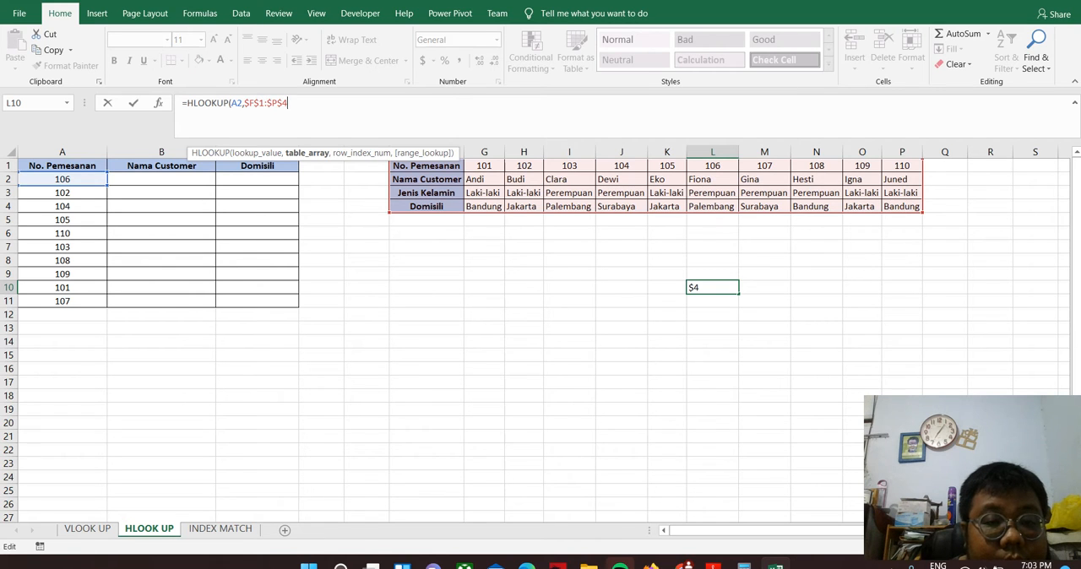
pyautogui.write(',')
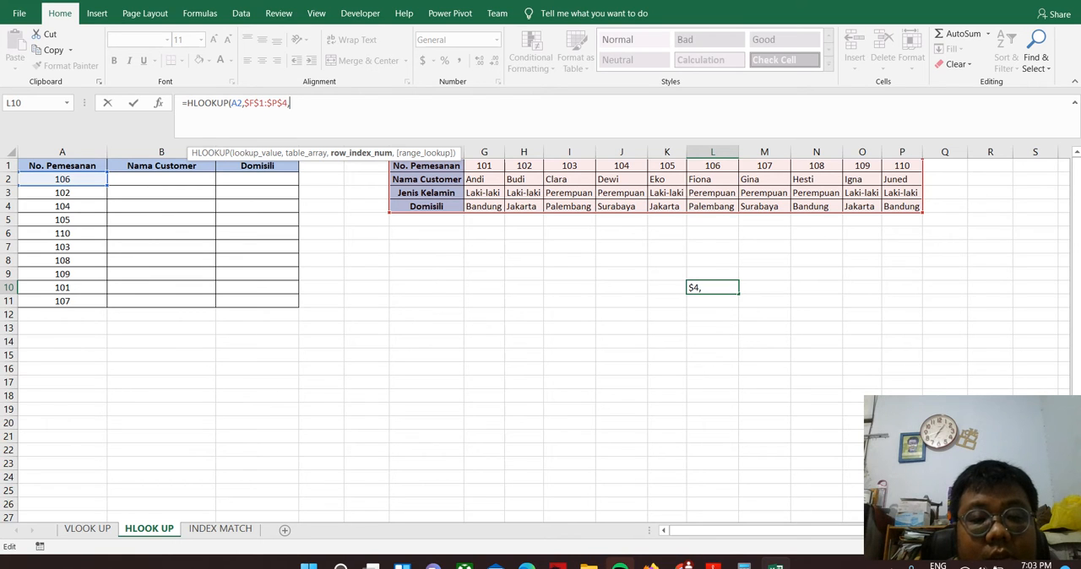
pyautogui.write('2')
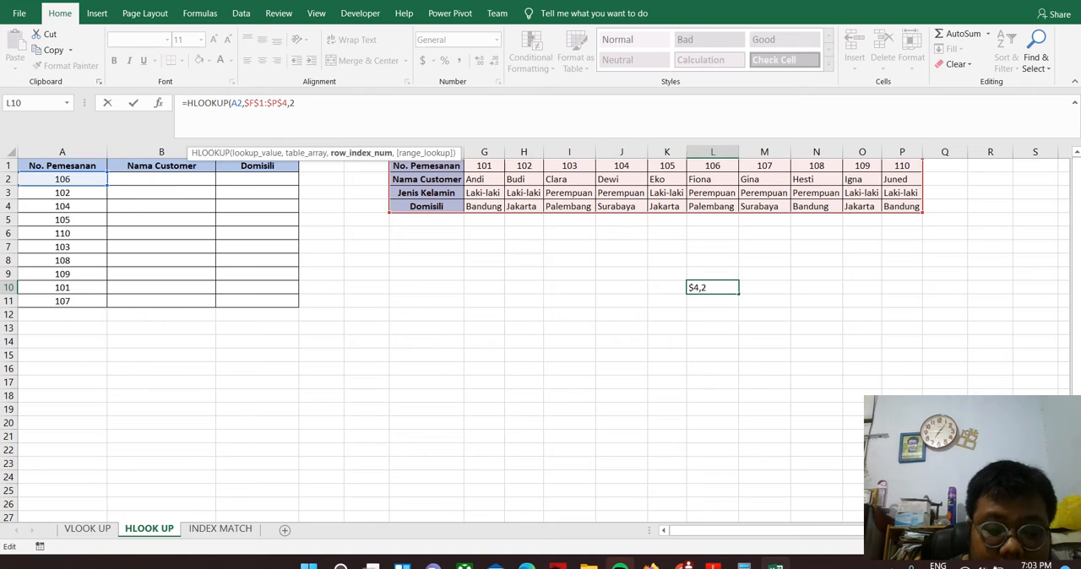
pyautogui.press('Return')
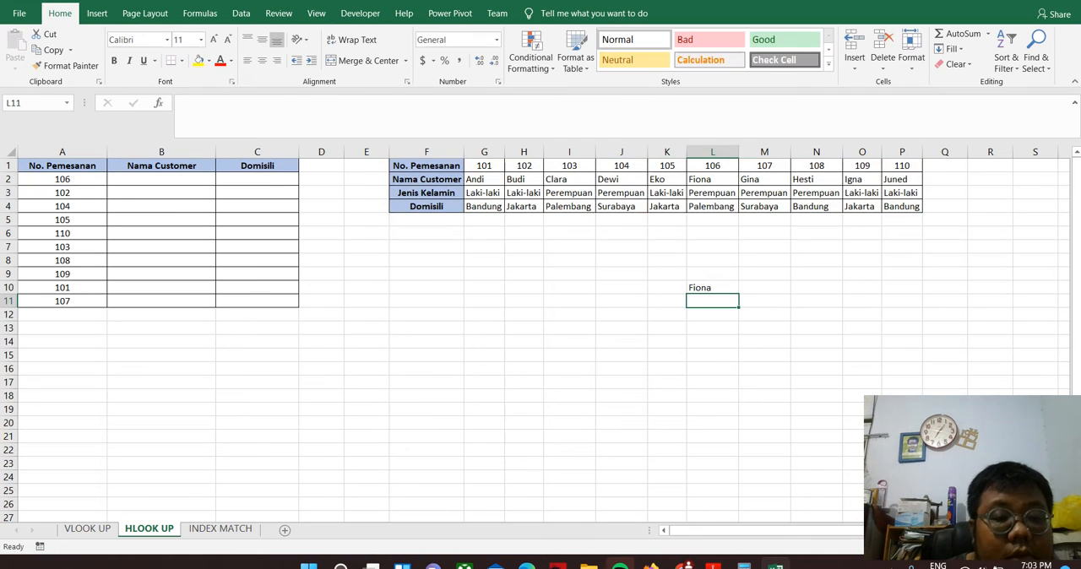
pyautogui.click(161, 179)
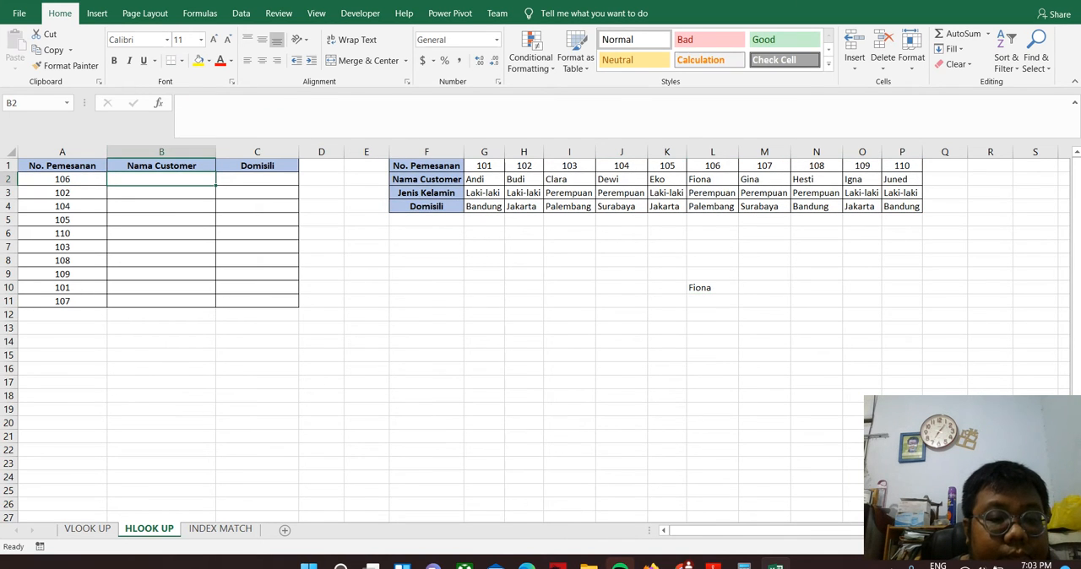
pyautogui.write('=')
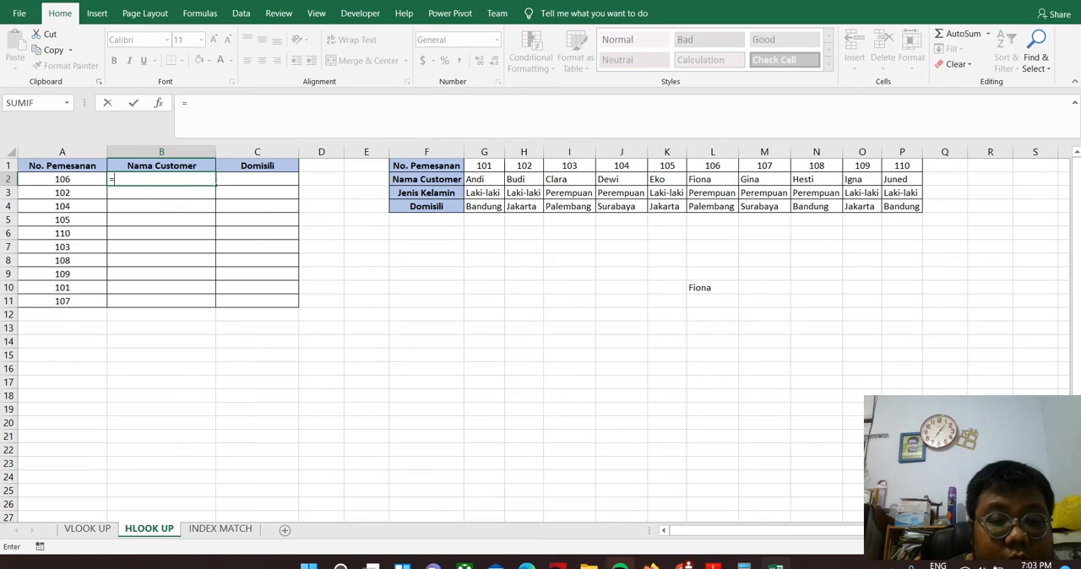
pyautogui.click(699, 287)
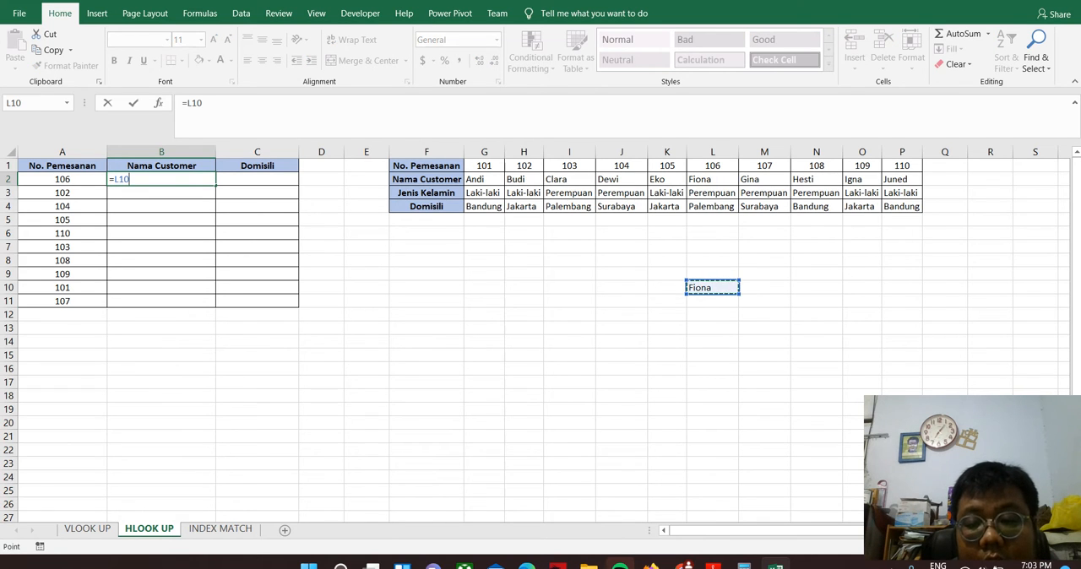
pyautogui.press('Escape')
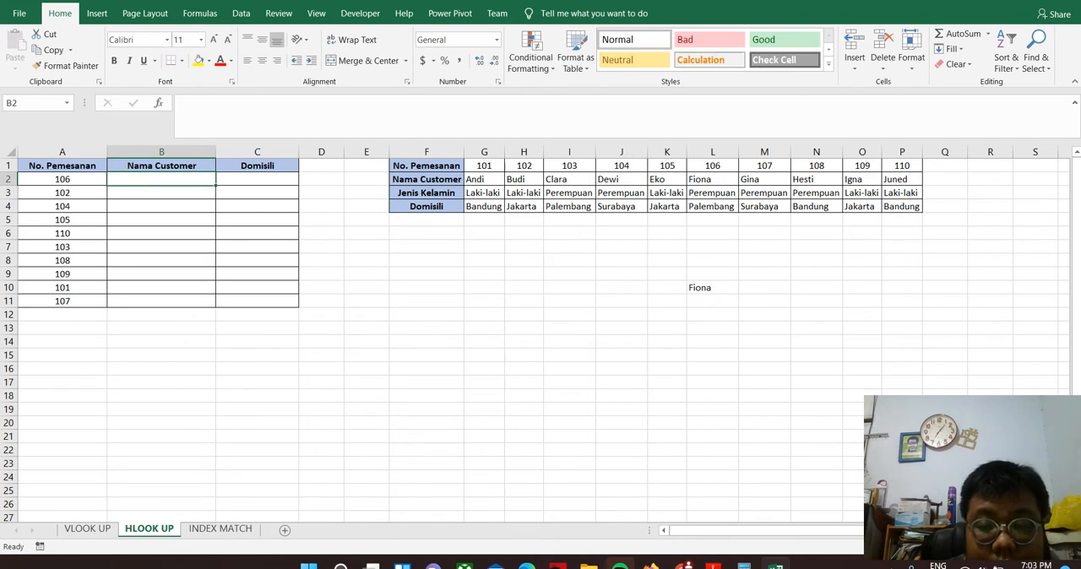
# Clear the misplaced HLOOKUP formula from cell L10
pyautogui.click(706, 287)
pyautogui.press('Delete')
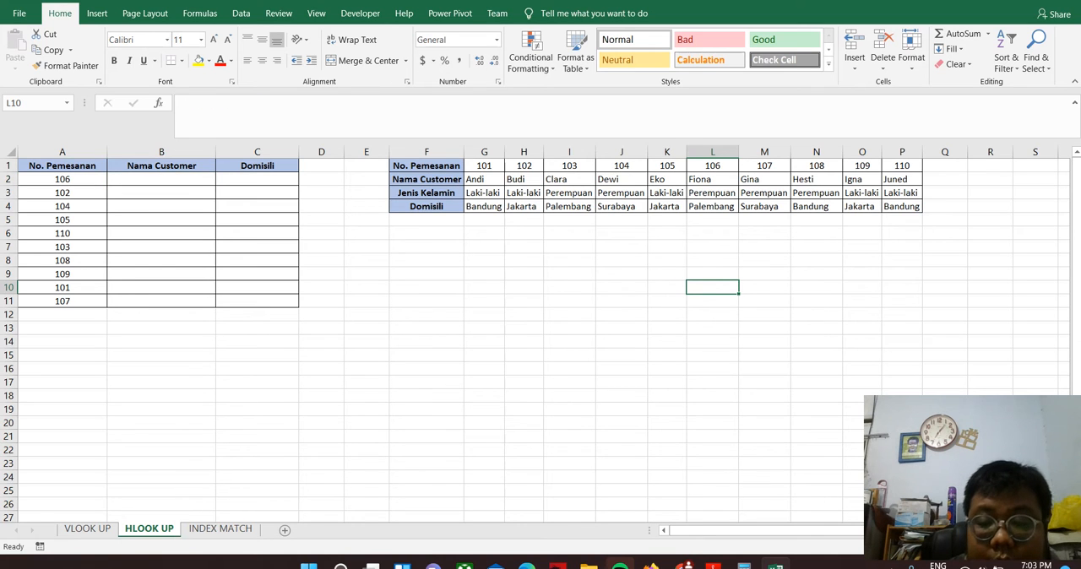
# Start an HLOOKUP formula in B2 with A2 as the lookup value and F1:P4 as the table array
pyautogui.click(161, 179)
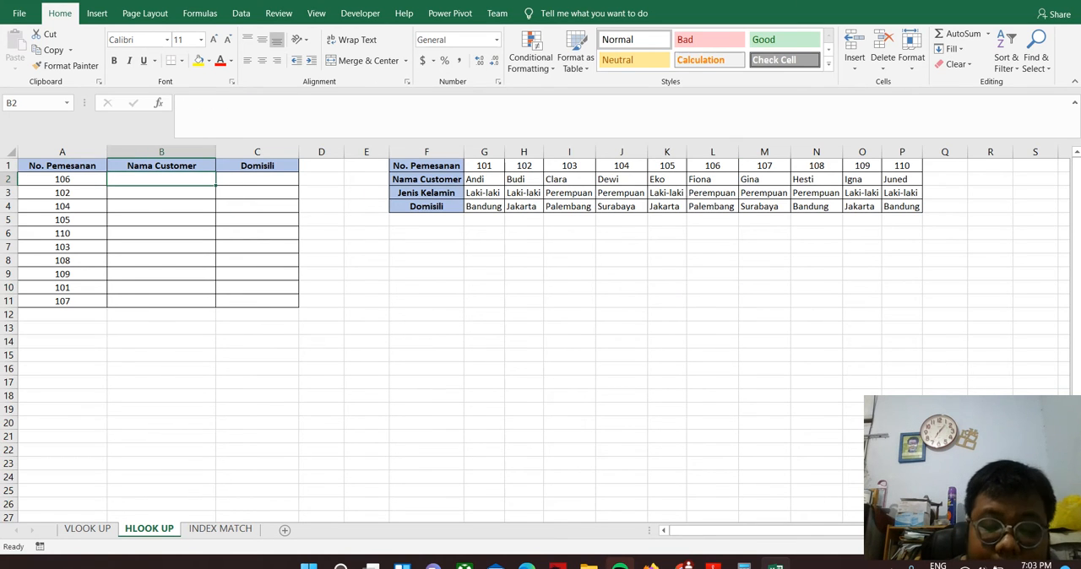
pyautogui.write('=hlo')
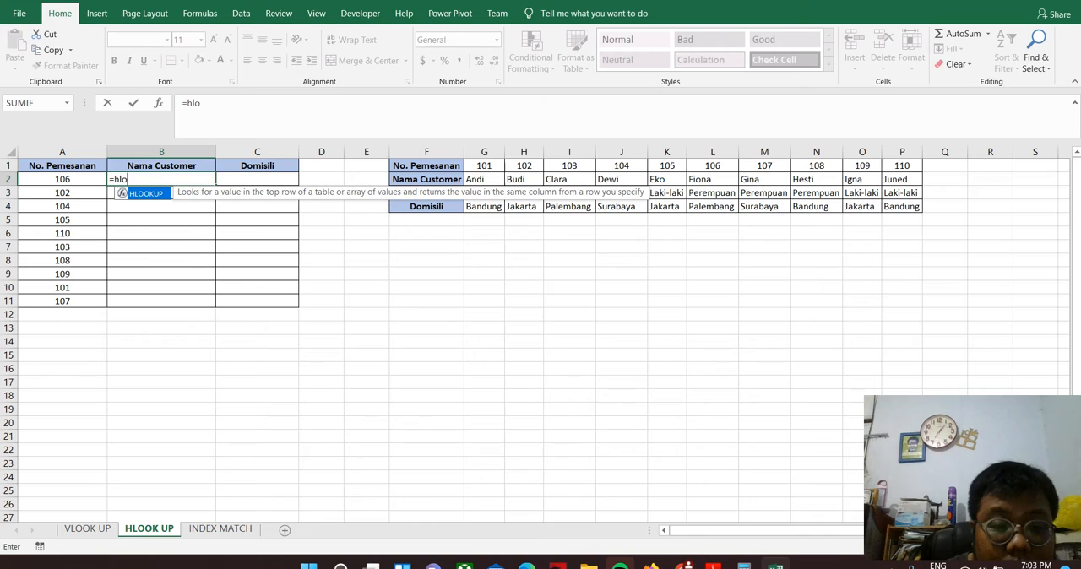
pyautogui.press('Tab')
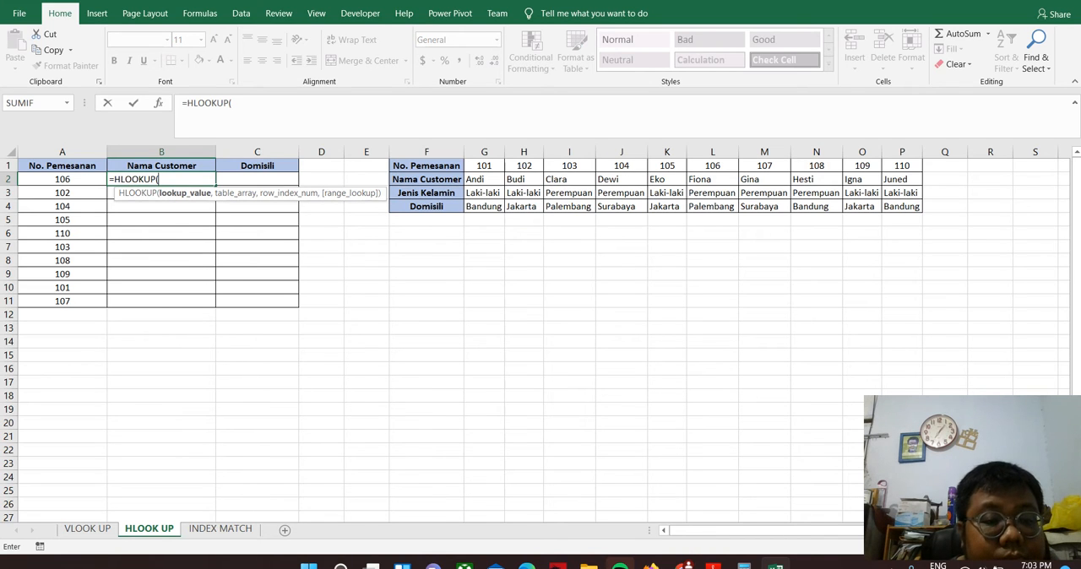
pyautogui.click(63, 179)
pyautogui.write(',')
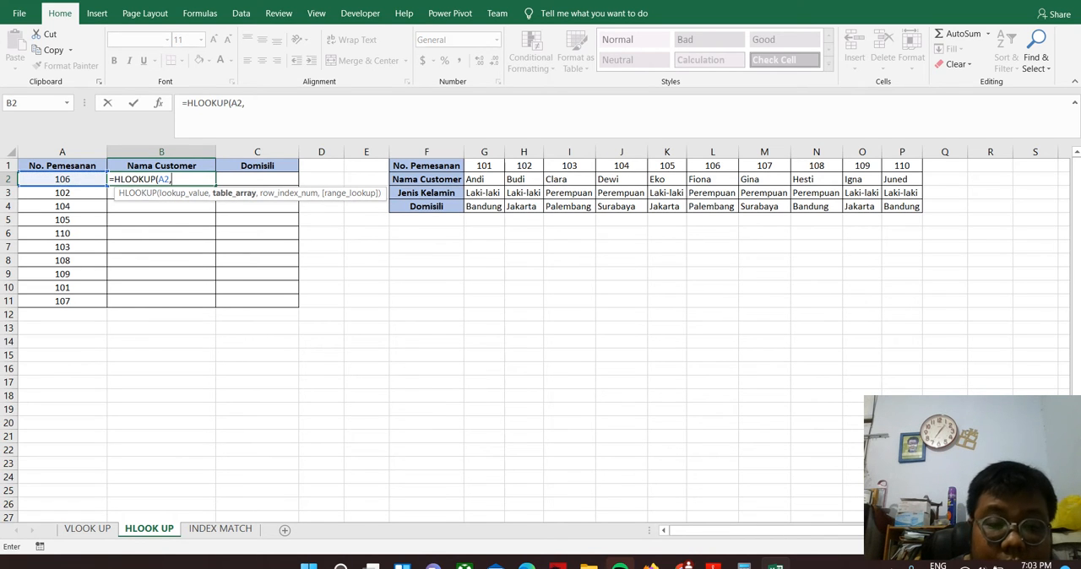
pyautogui.moveTo(426, 166); pyautogui.dragTo(916, 210)
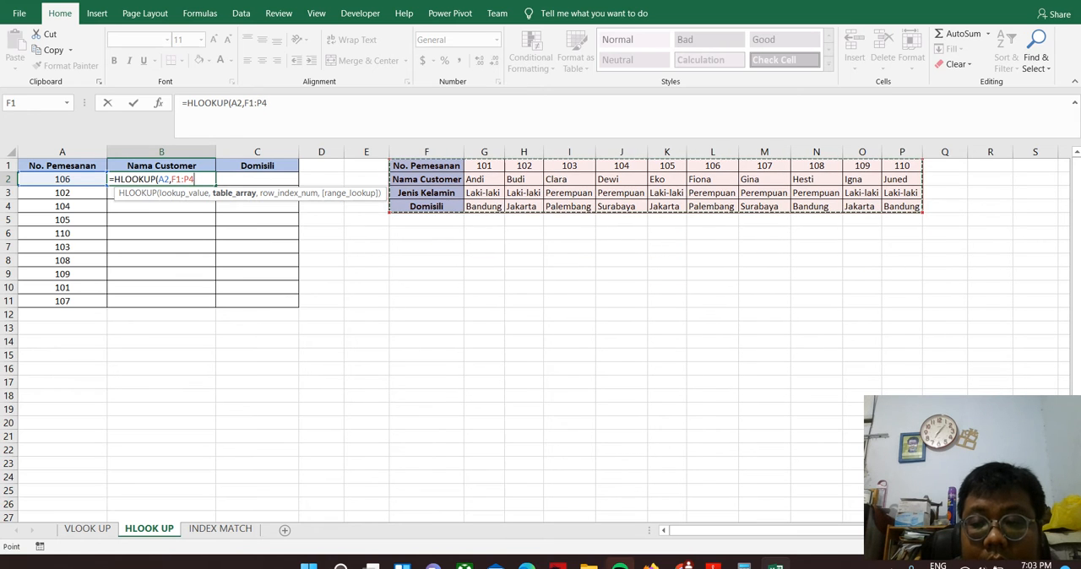
# Make the table range in the B2 formula absolute as $F$1:$P$4
pyautogui.click(246, 102)
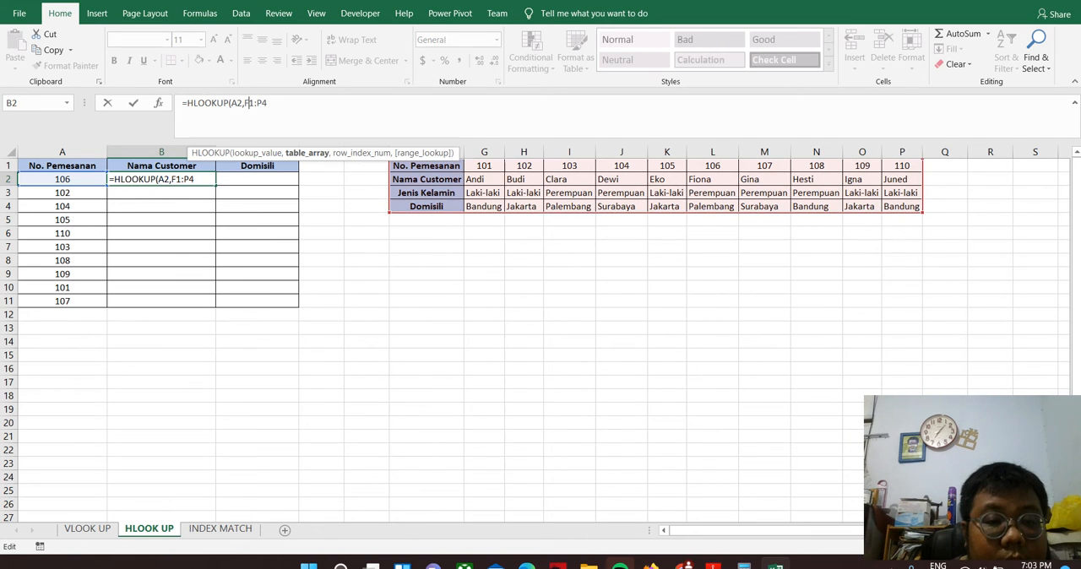
pyautogui.press('F4')
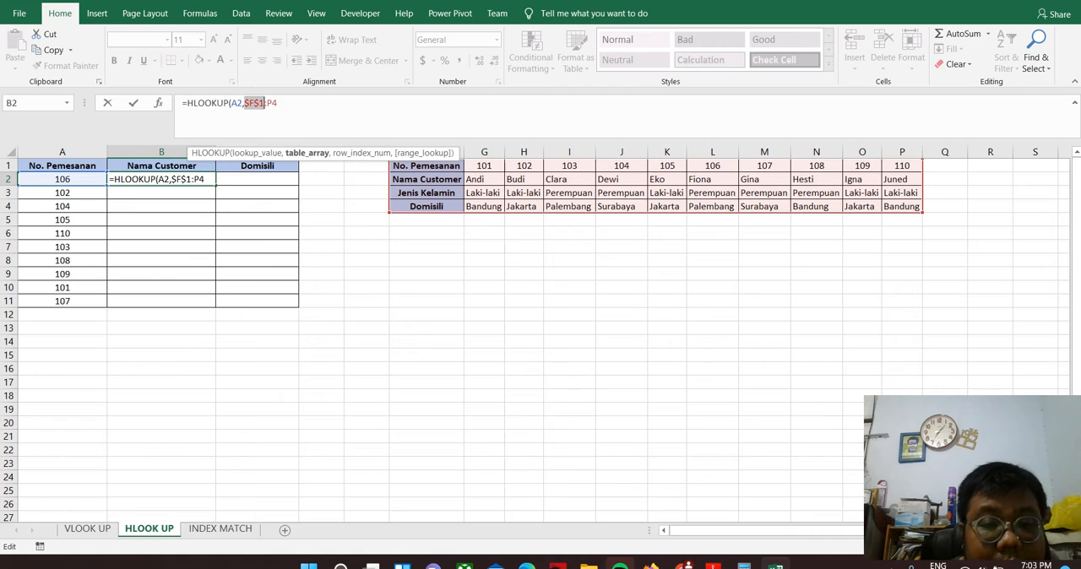
pyautogui.press('End')
pyautogui.press('F4')
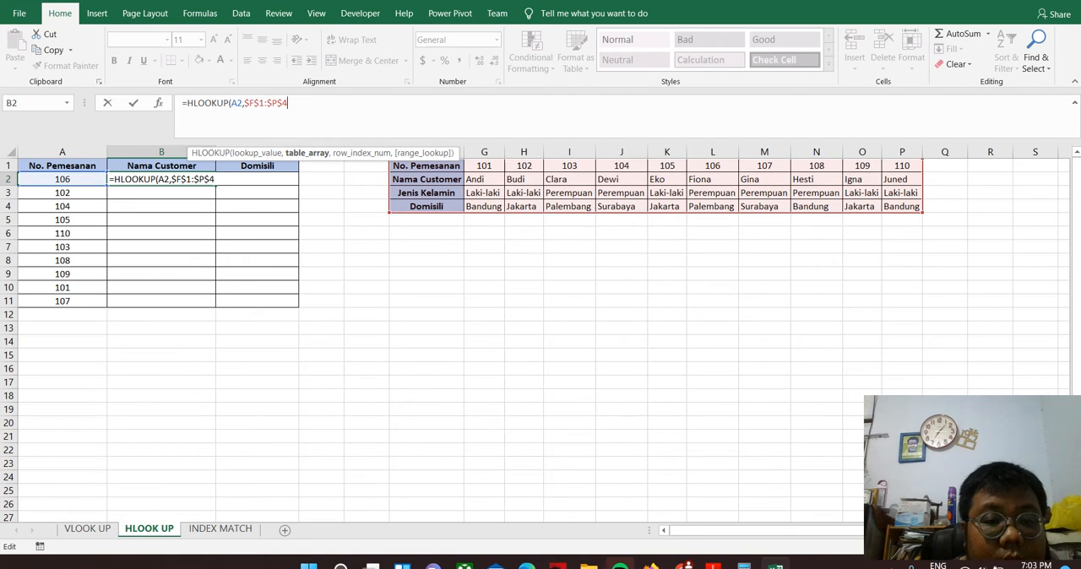
# Complete the B2 formula with row index 2 and no match type, and fill it down to B11
pyautogui.write(',2,')
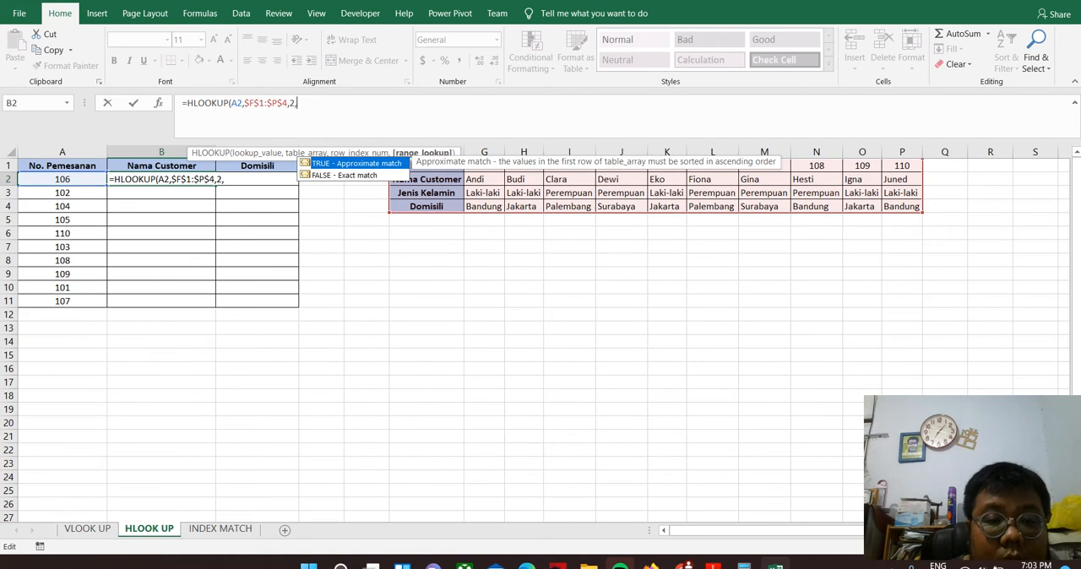
pyautogui.write('tr')
pyautogui.press('BackSpace')
pyautogui.press('BackSpace')
pyautogui.press('BackSpace')
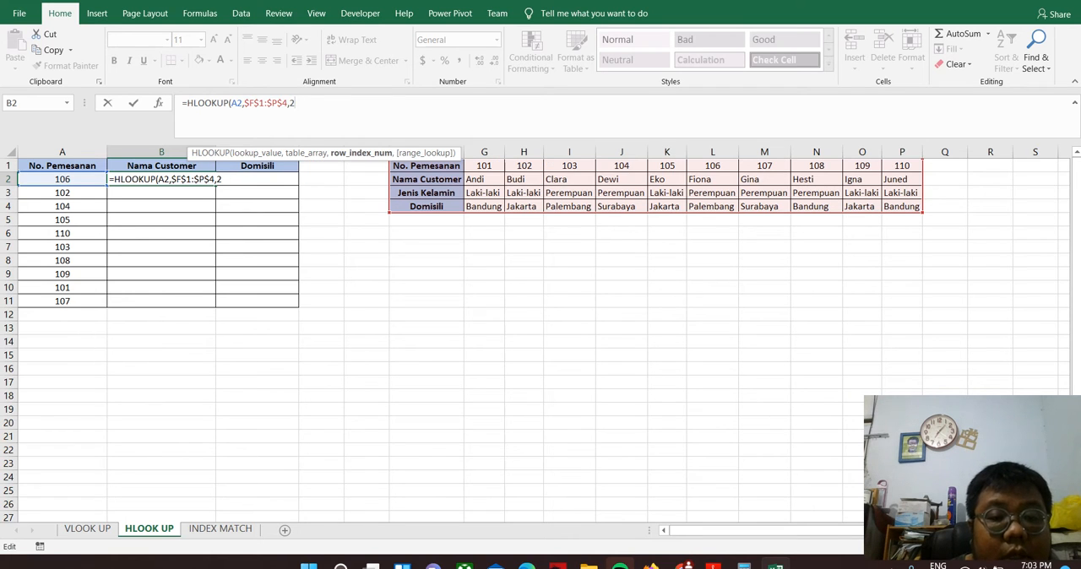
pyautogui.write(')')
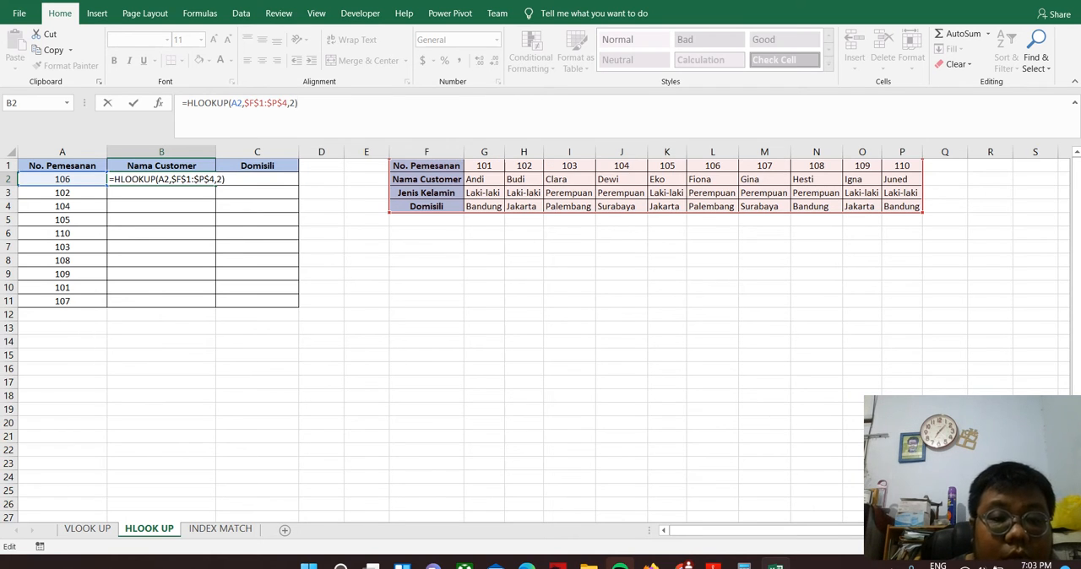
pyautogui.press('Return')
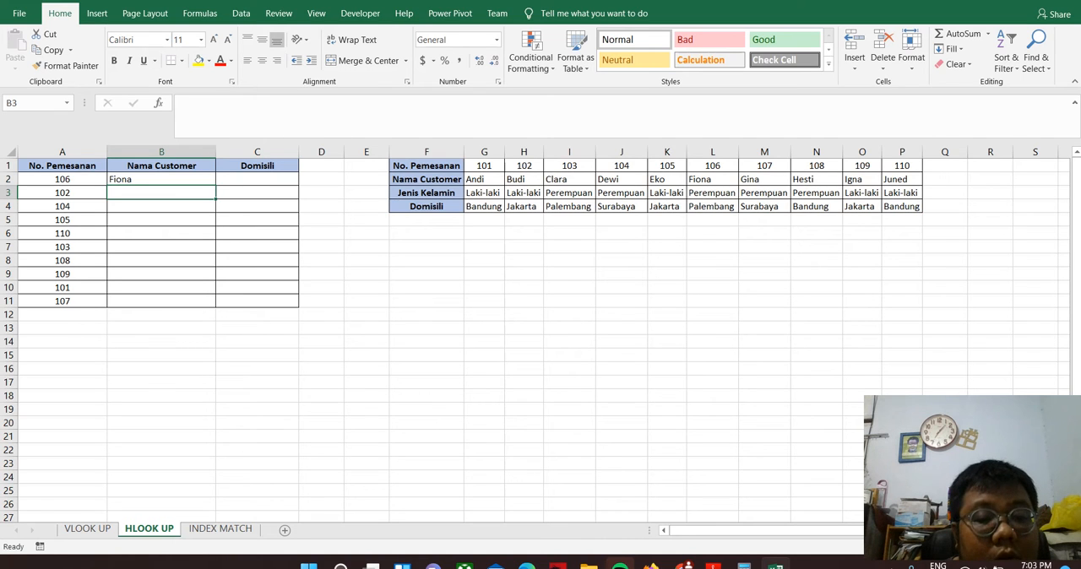
pyautogui.click(162, 179)
pyautogui.moveTo(215, 185); pyautogui.dragTo(216, 306)
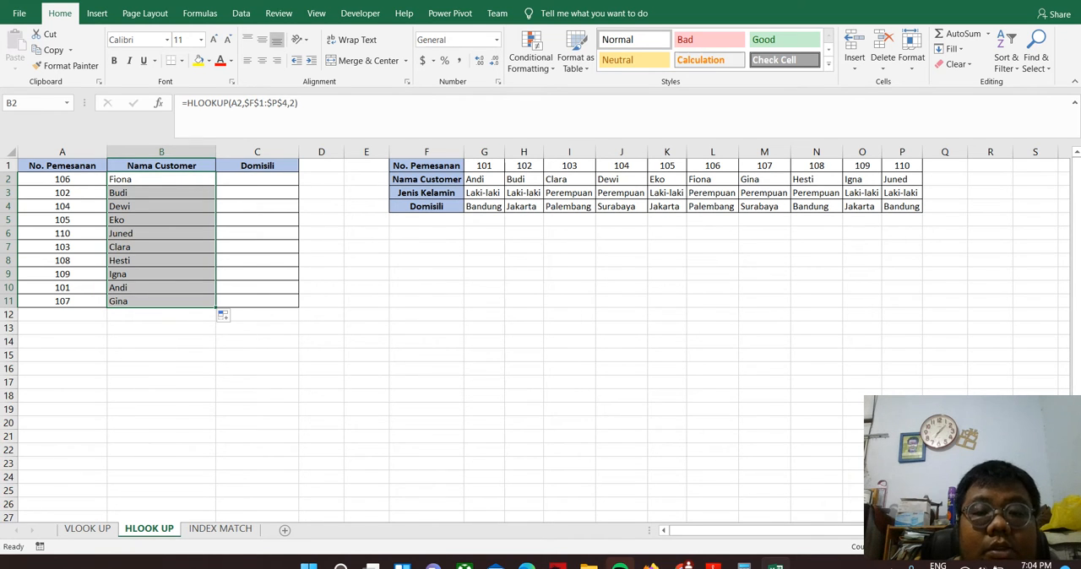
# Reorder the lookup table's order numbers in G1:K1 to 102, 101, 105, 103, 104 and check the results for A3:A5
pyautogui.click(484, 165)
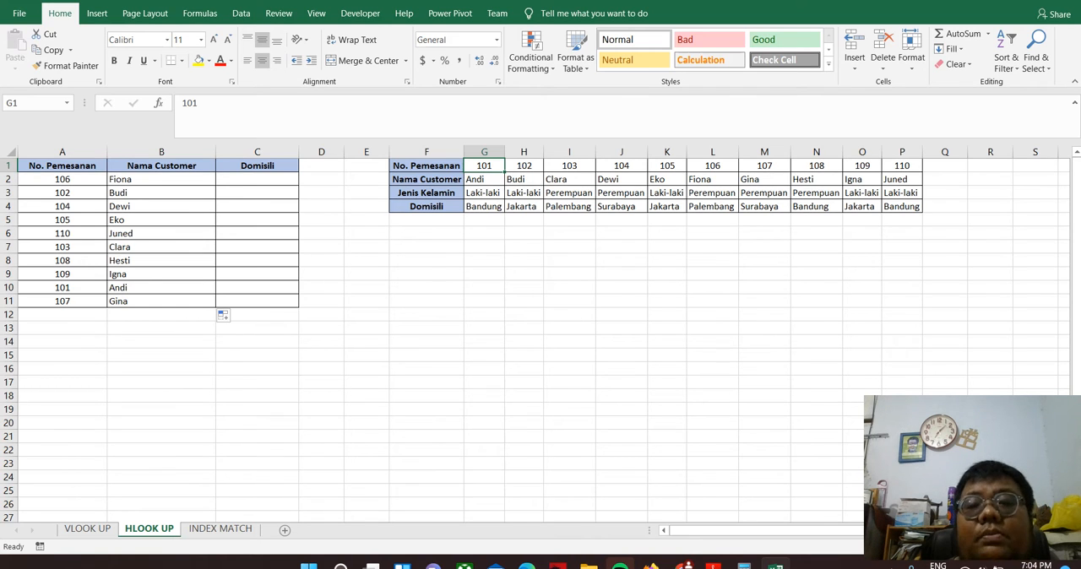
pyautogui.write('102')
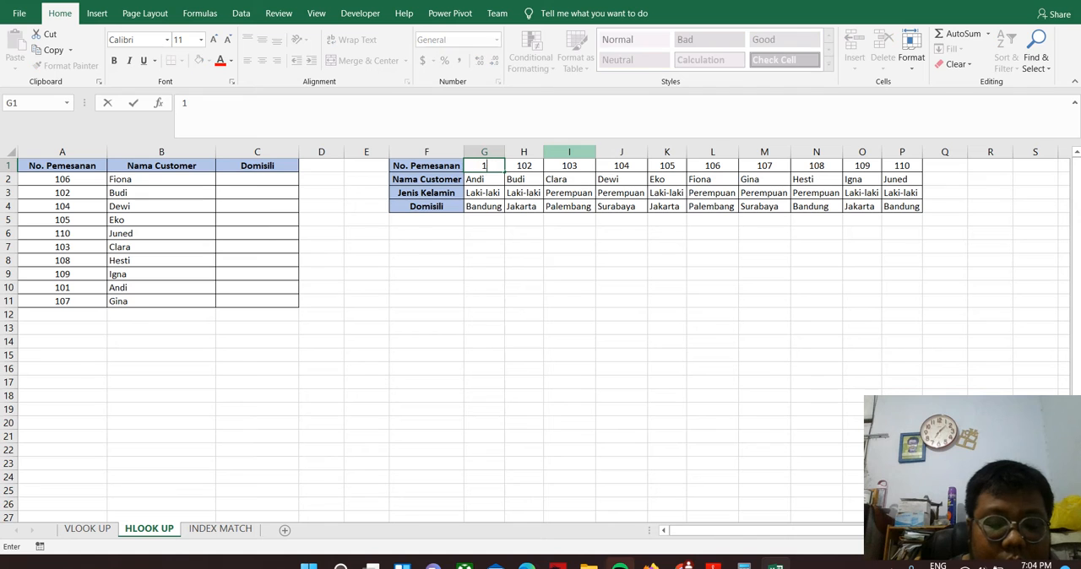
pyautogui.press('Tab')
pyautogui.write('101')
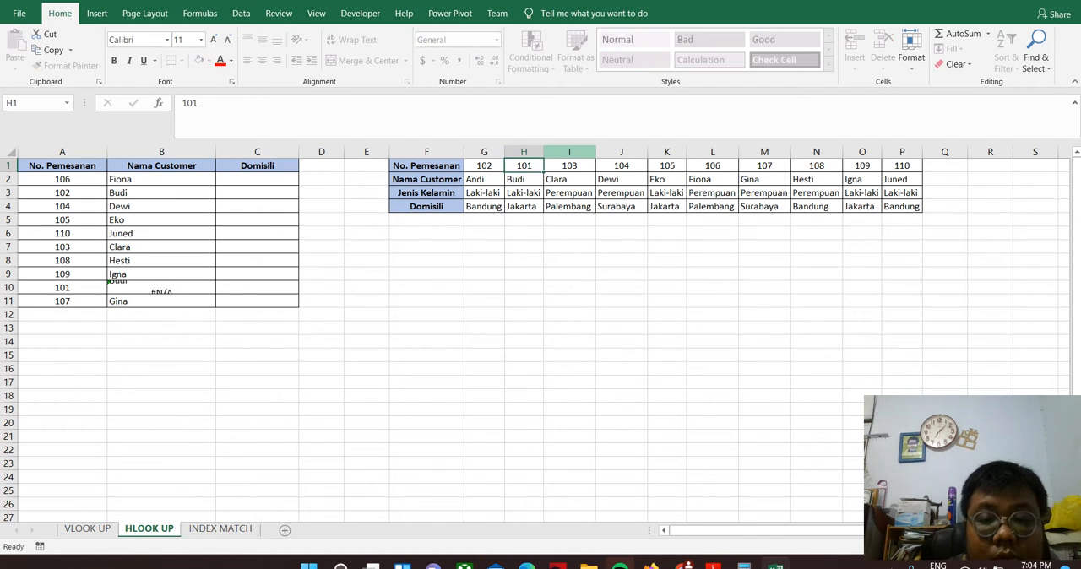
pyautogui.press('Tab')
pyautogui.write('105')
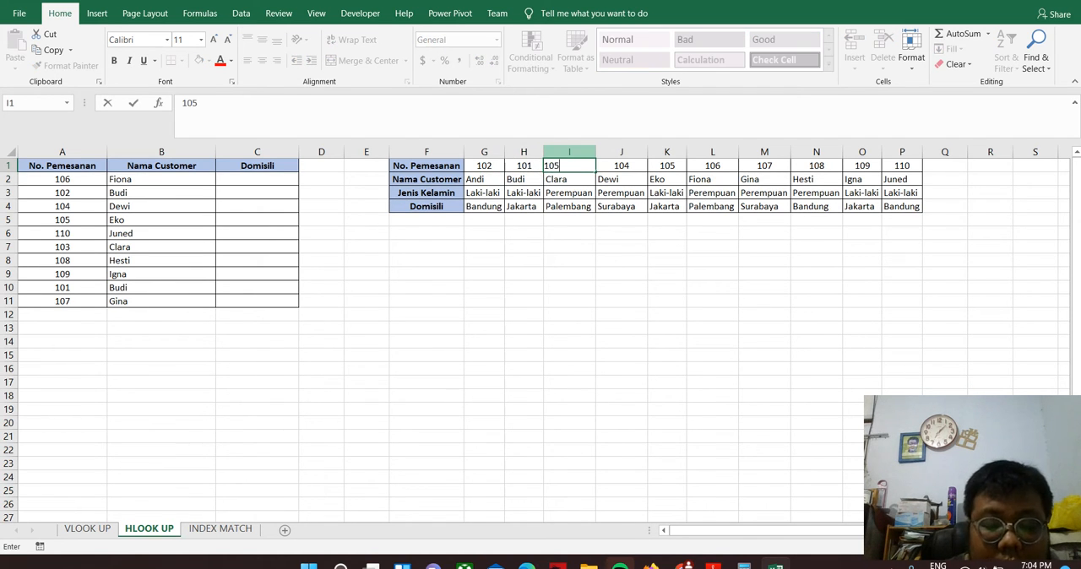
pyautogui.press('Tab')
pyautogui.write('1')
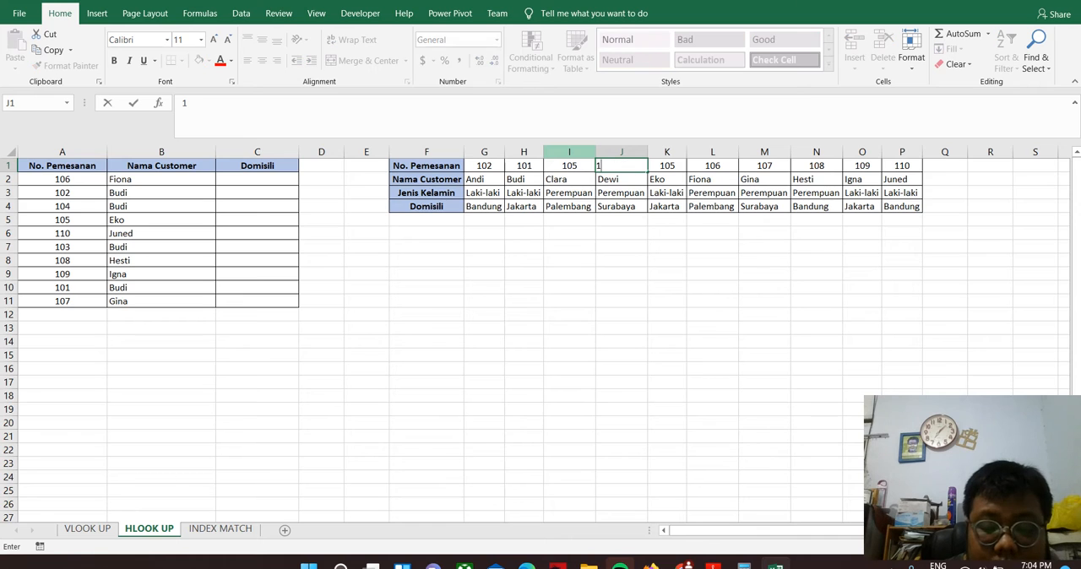
pyautogui.write('03')
pyautogui.press('Return')
pyautogui.press('Up')
pyautogui.press('Tab')
pyautogui.write('104')
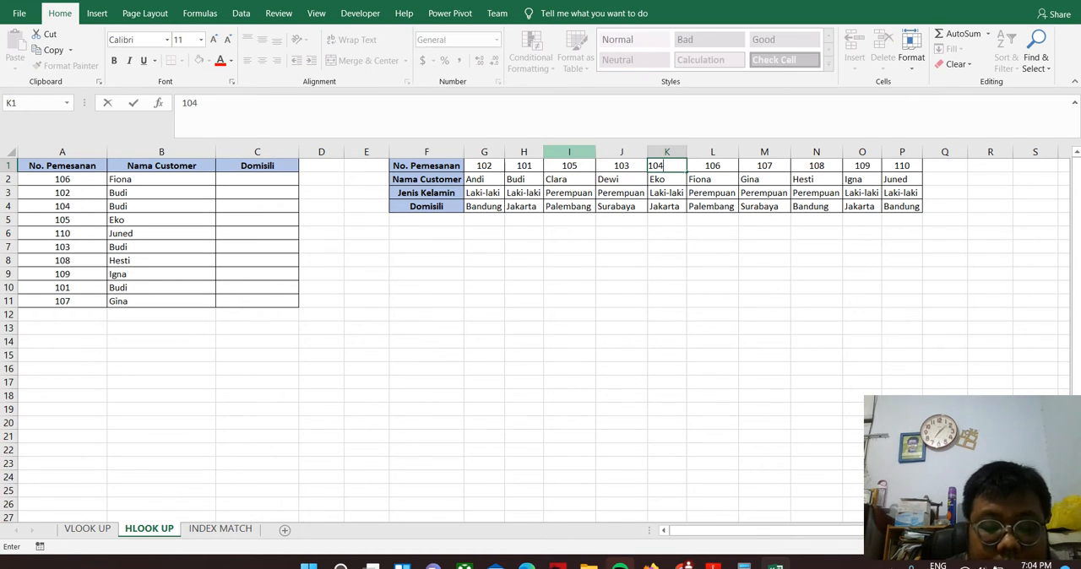
pyautogui.press('Return')
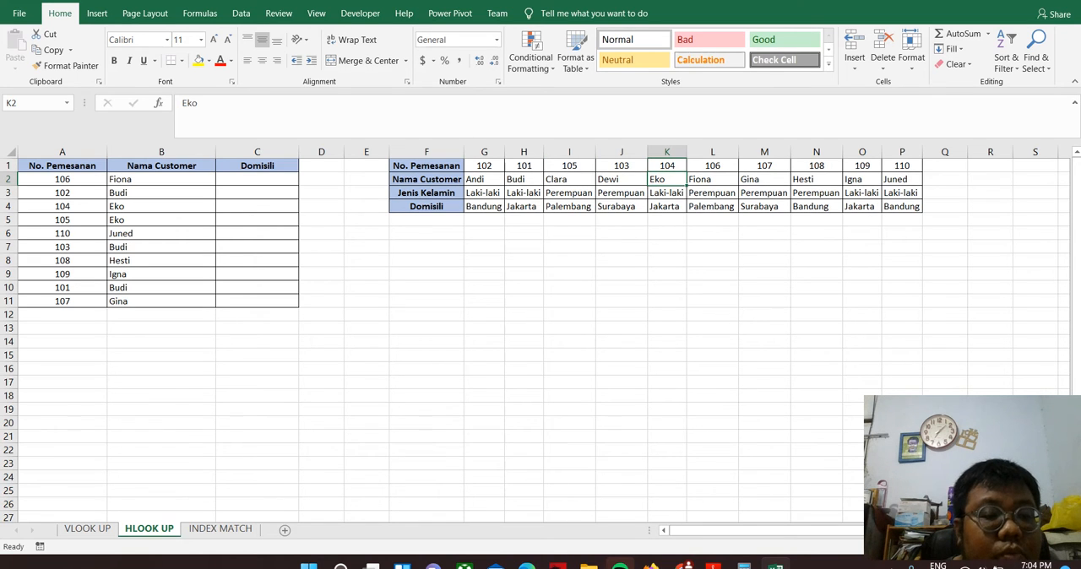
pyautogui.click(63, 192)
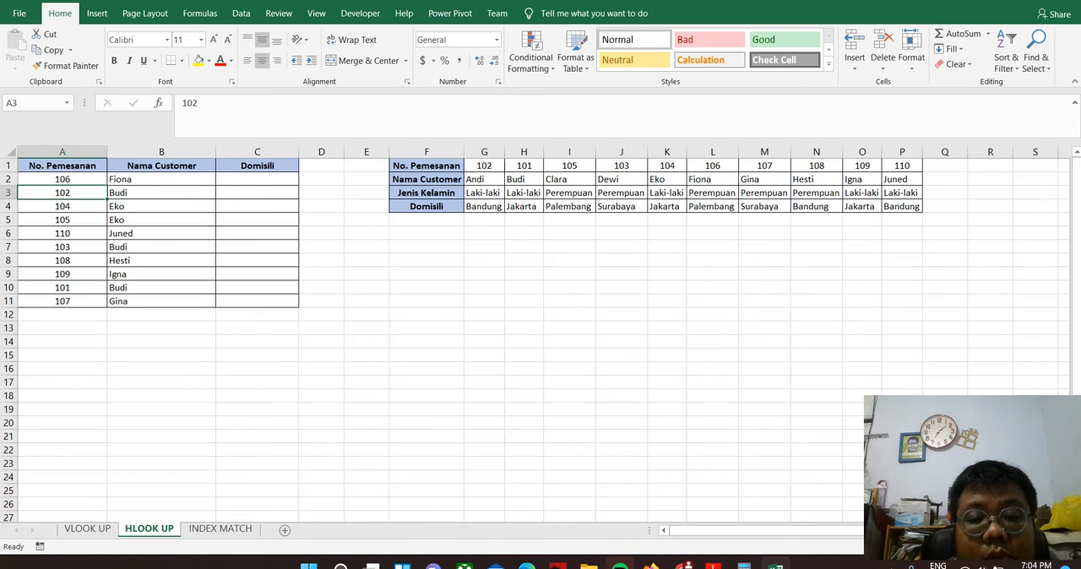
pyautogui.click(63, 206)
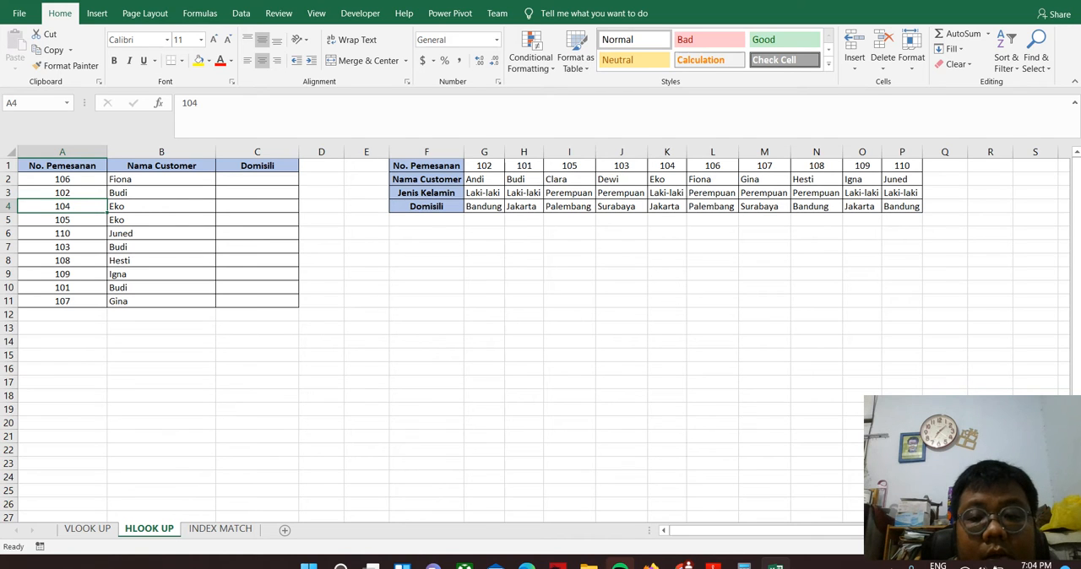
pyautogui.click(62, 220)
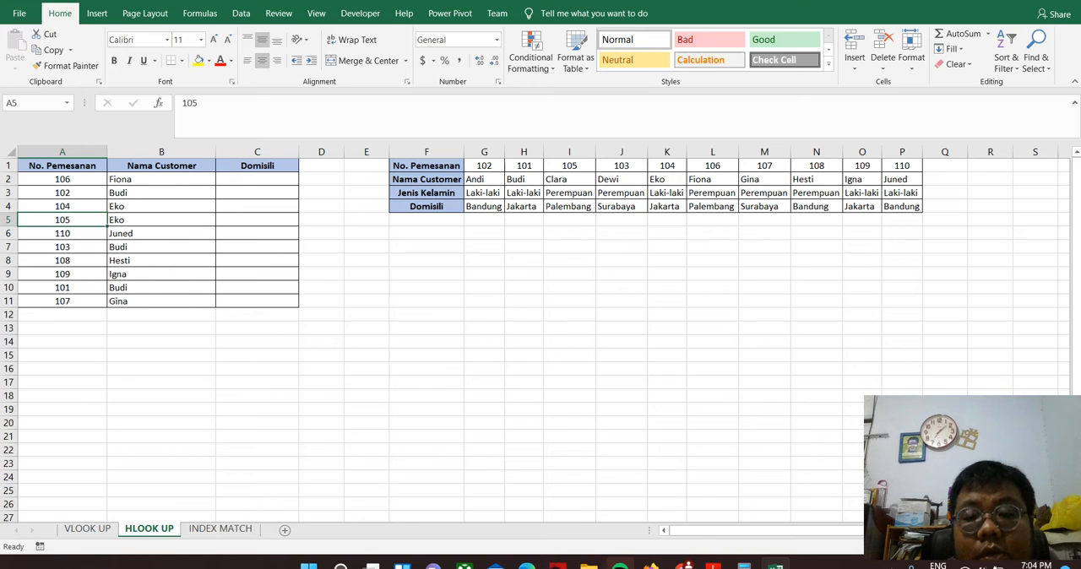
# Add FALSE as the range_lookup argument of the B2 formula and refill it down to B11
pyautogui.click(161, 179)
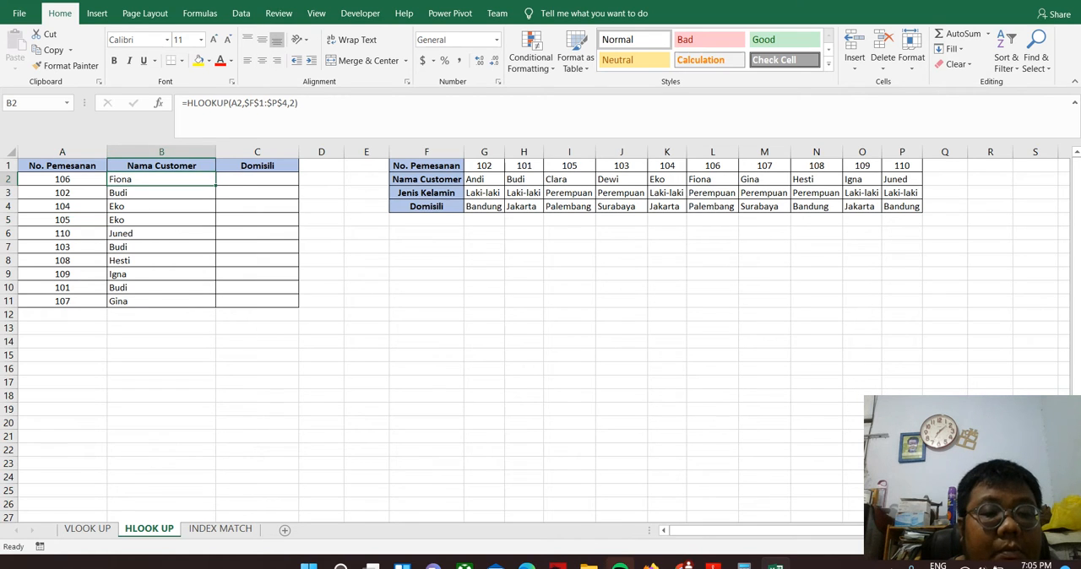
pyautogui.press('F2')
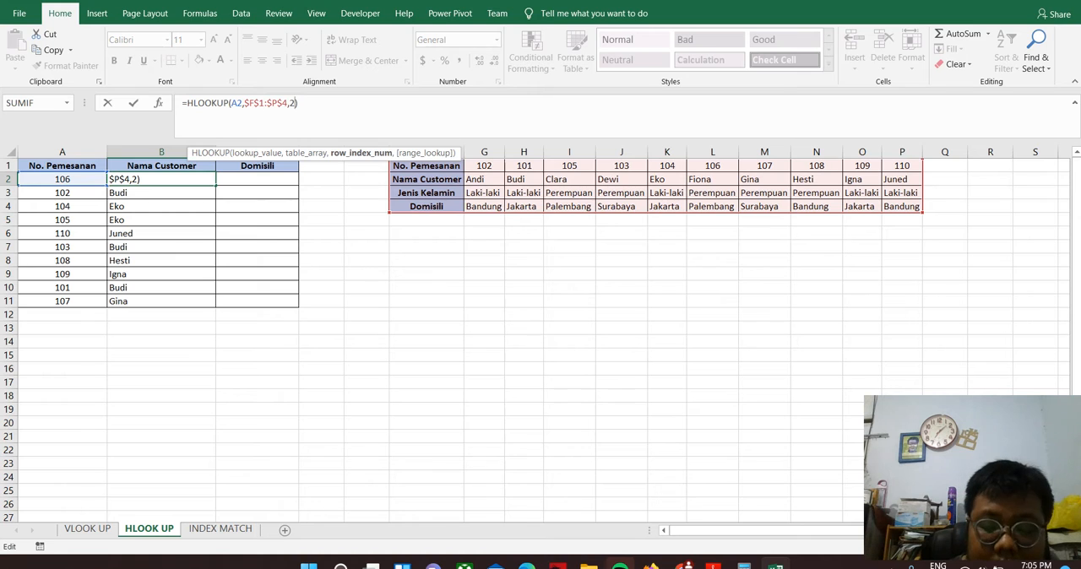
pyautogui.write(',FALSE')
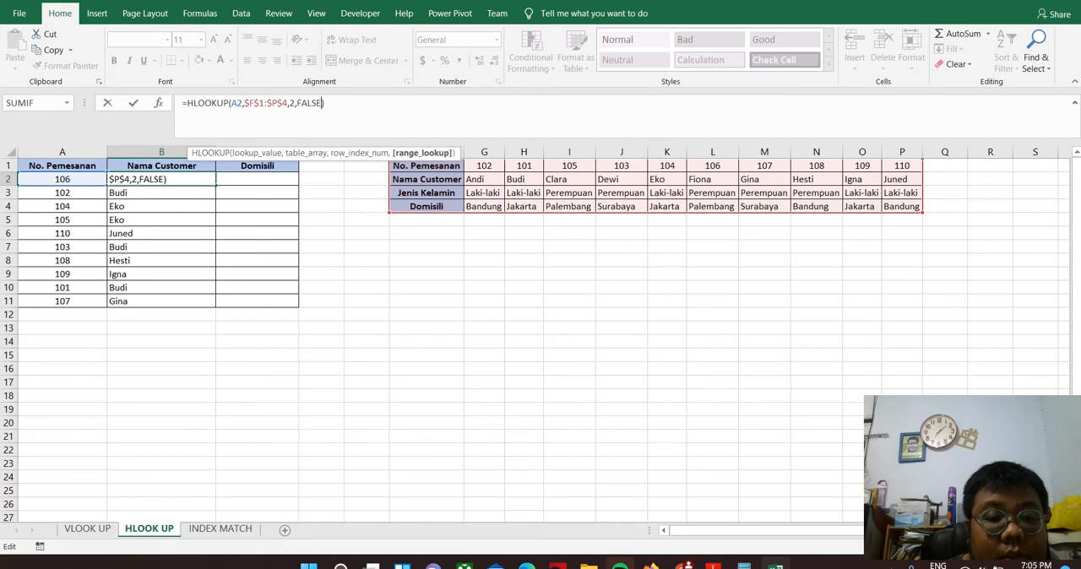
pyautogui.press('Return')
pyautogui.click(161, 179)
pyautogui.moveTo(216, 185); pyautogui.dragTo(213, 307)
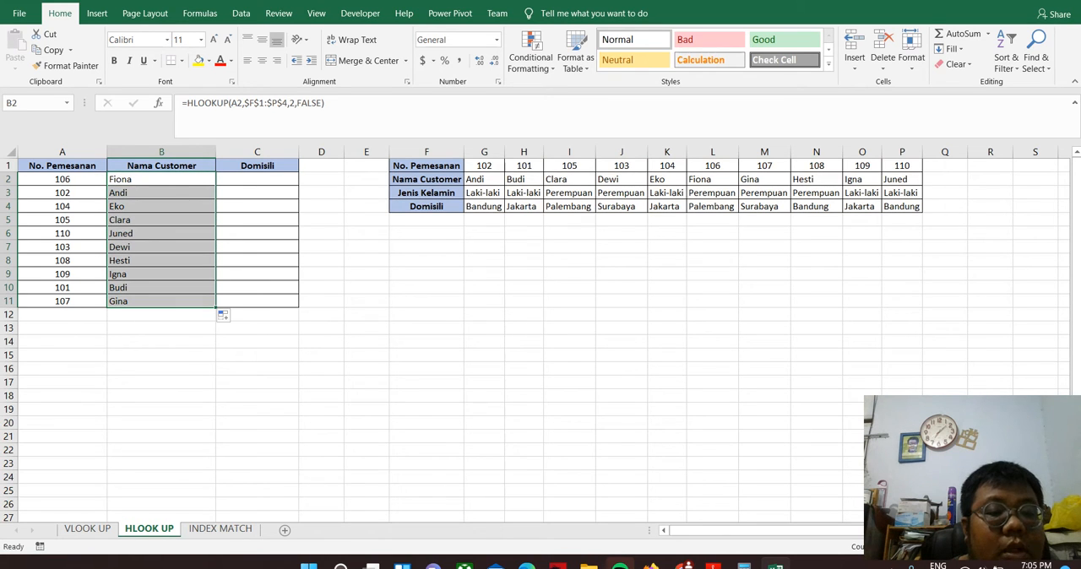
# Check the customer names in rows 3 to 7 against the lookup table using their order numbers
pyautogui.click(161, 192)
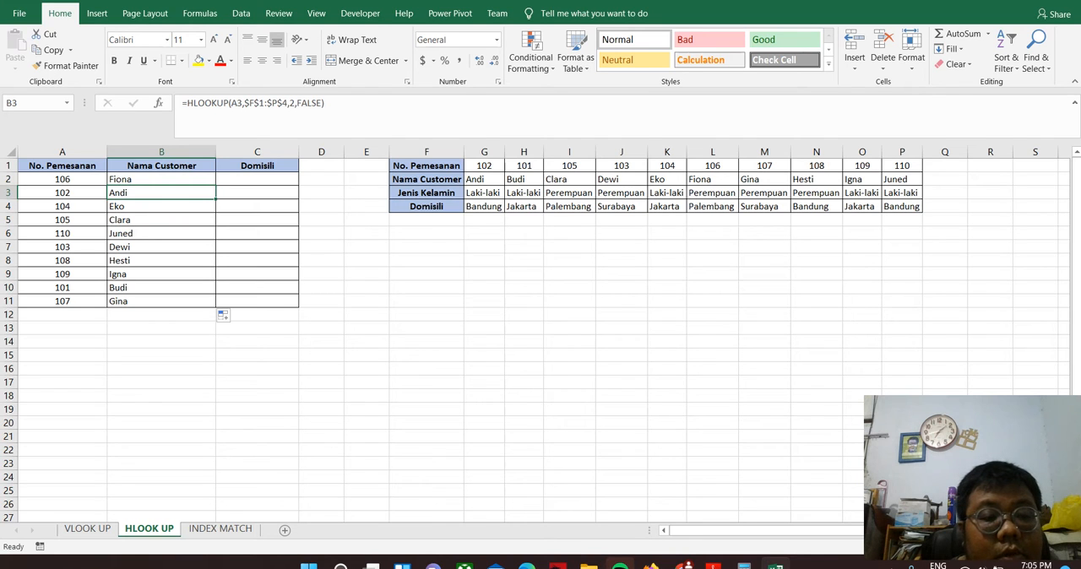
pyautogui.click(63, 206)
pyautogui.click(63, 219)
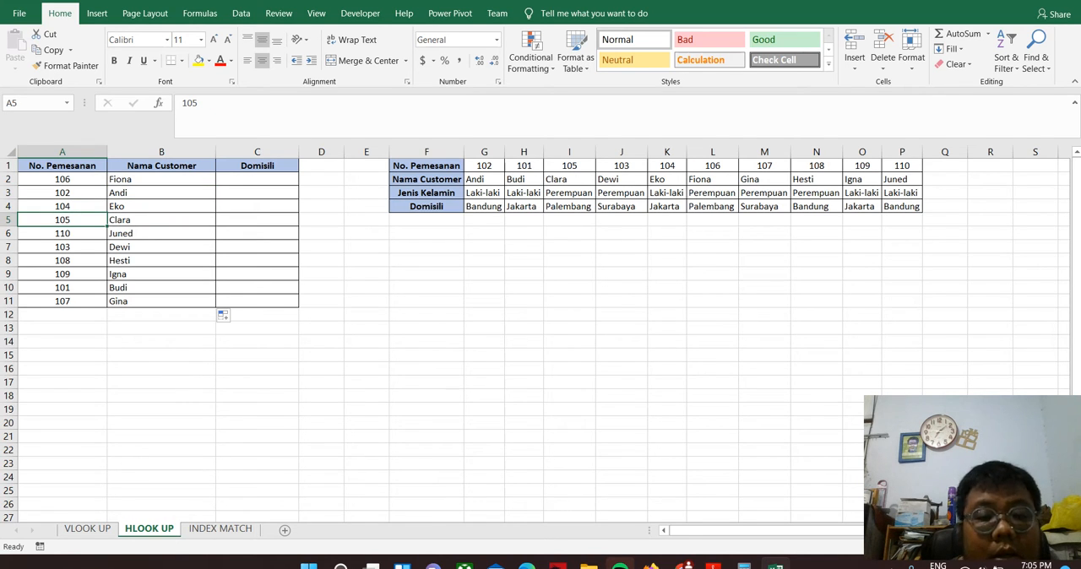
pyautogui.click(62, 233)
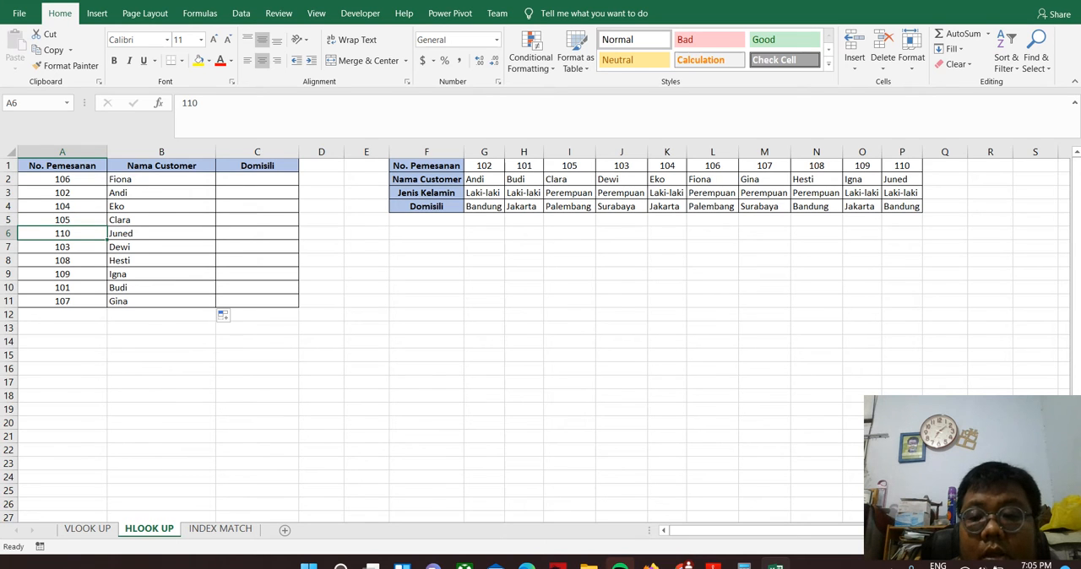
pyautogui.click(62, 247)
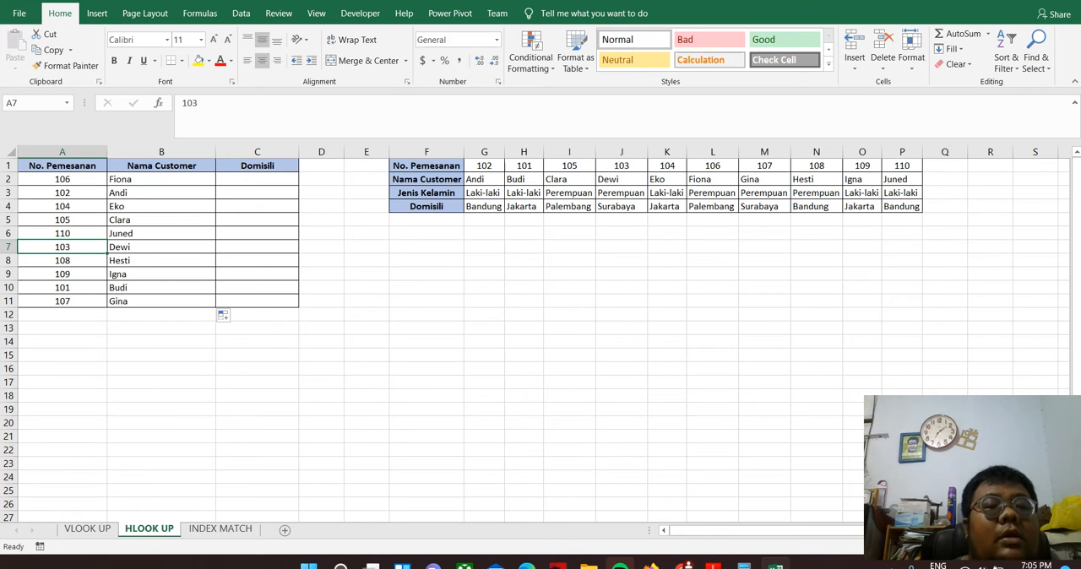
# Start an HLOOKUP formula in C2 with A2 as the lookup value and F1:P4 as the table array
pyautogui.click(256, 179)
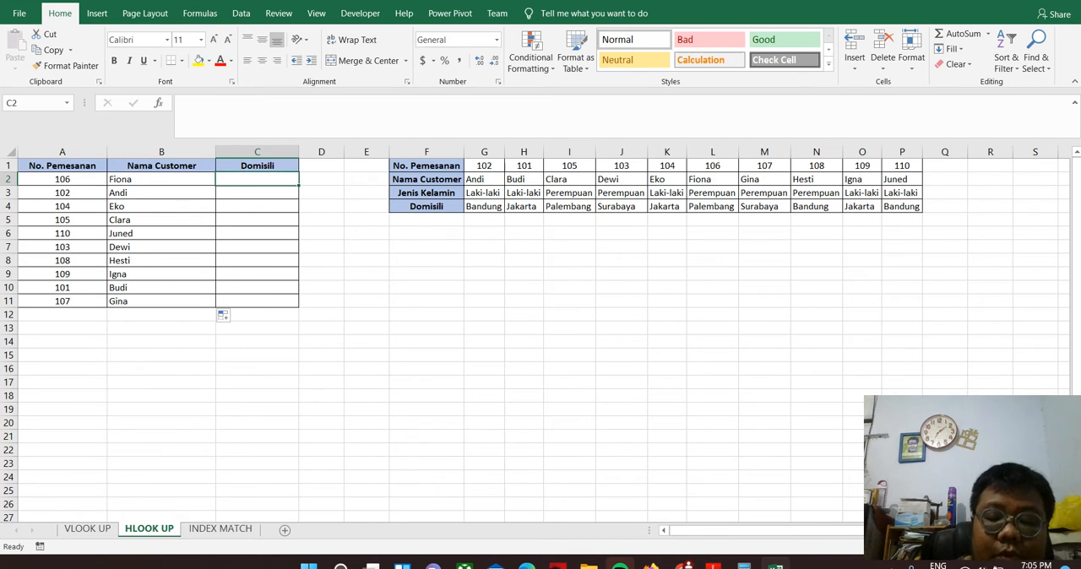
pyautogui.write('=')
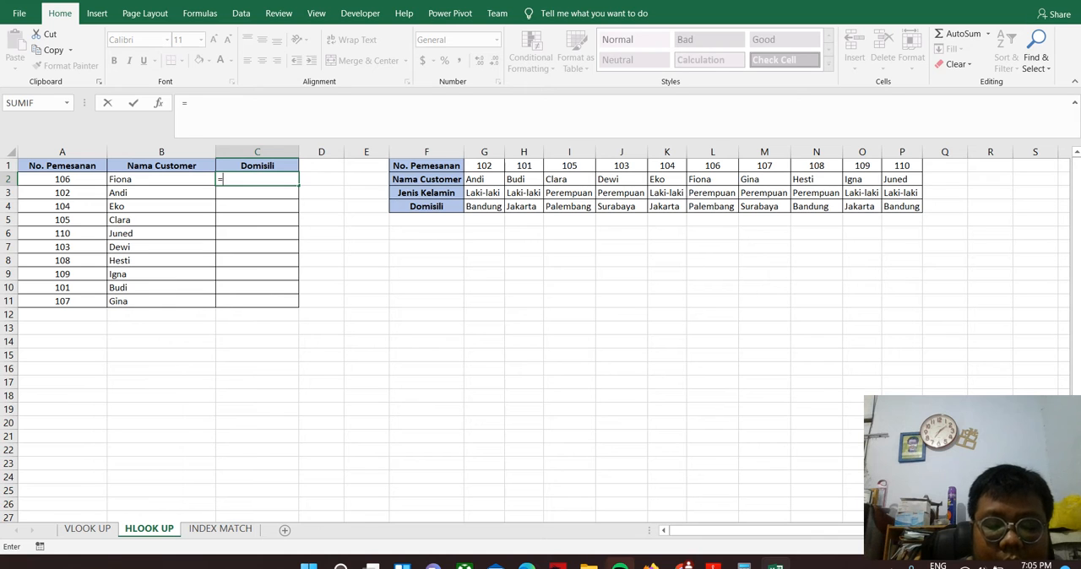
pyautogui.write('hlo')
pyautogui.press('Tab')
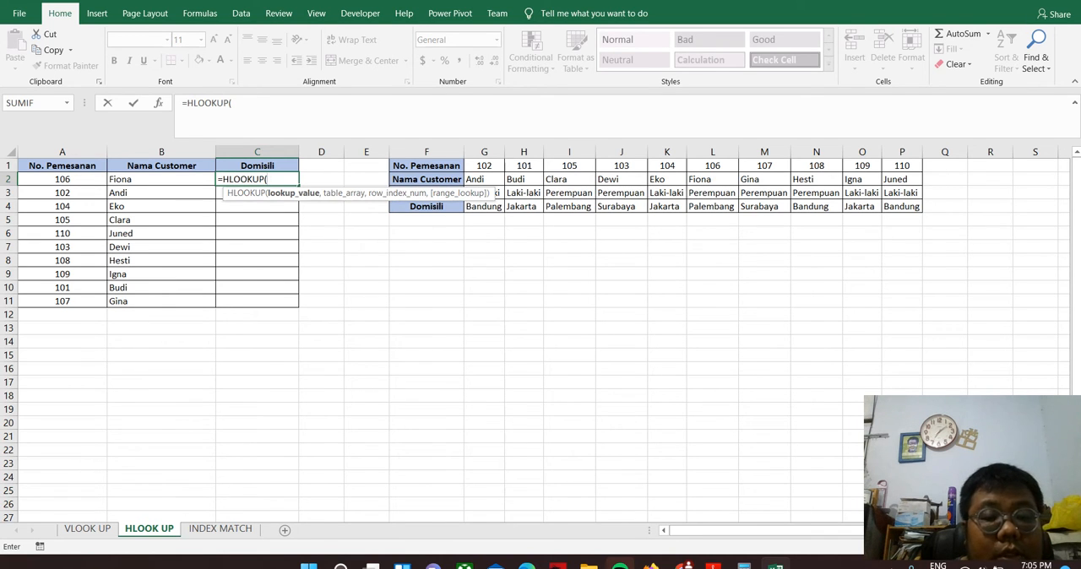
pyautogui.click(63, 179)
pyautogui.write(',')
pyautogui.moveTo(427, 165); pyautogui.dragTo(904, 206)
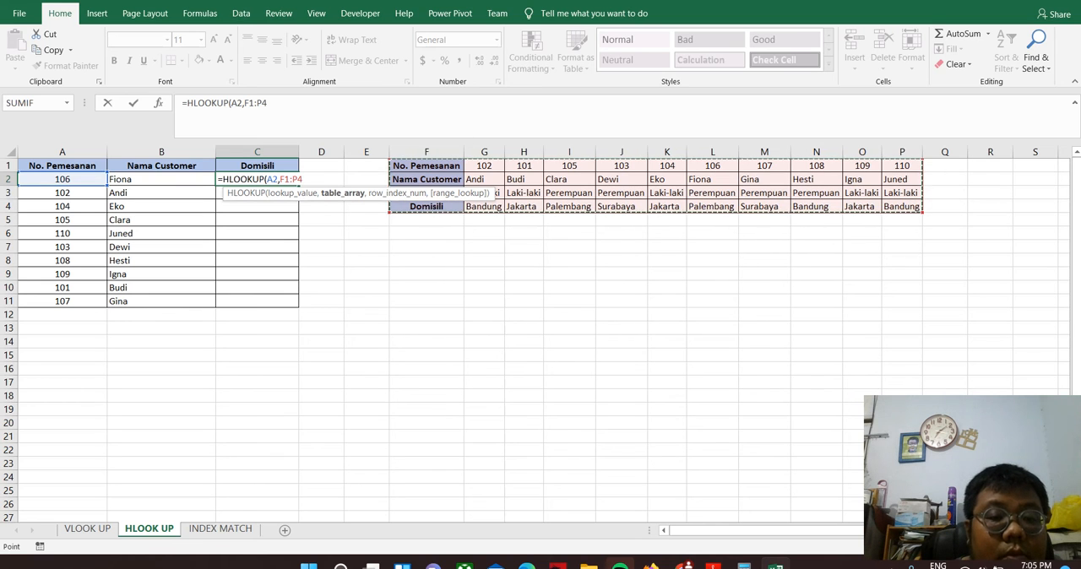
# Make the table array absolute as $F$1:$P$4 and complete the C2 formula with row index 4 and no match type
pyautogui.click(245, 102)
pyautogui.press('F4')
pyautogui.press('Right')
pyautogui.press('Right')
pyautogui.press('F4')
pyautogui.press('Right')
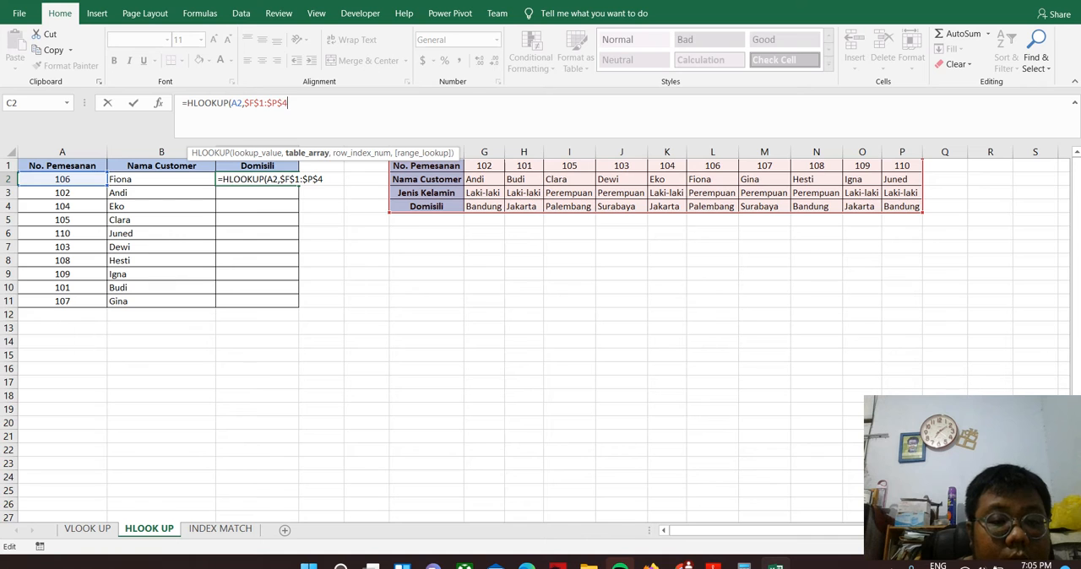
pyautogui.write(',')
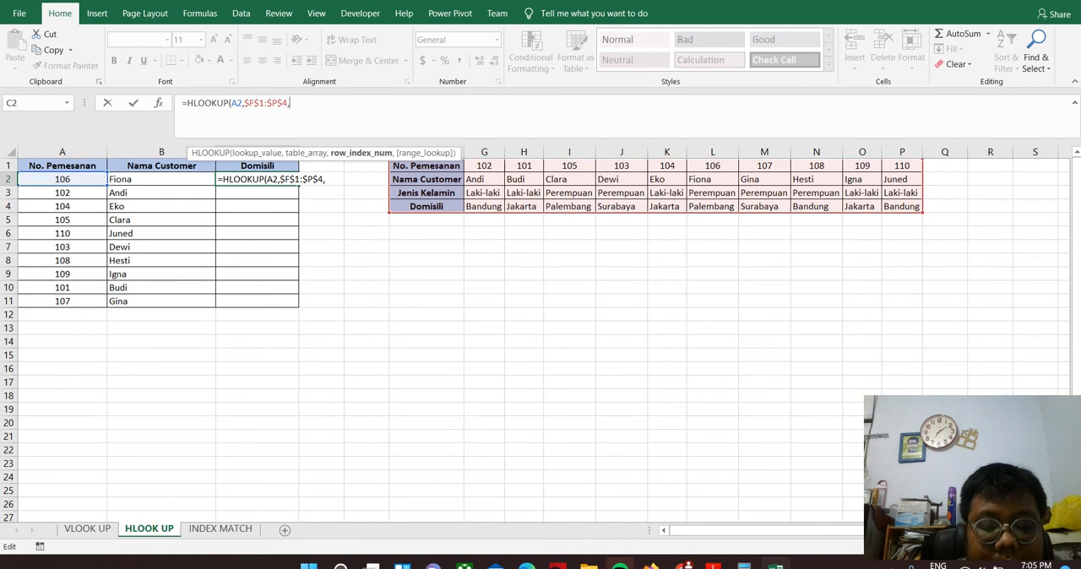
pyautogui.write('4')
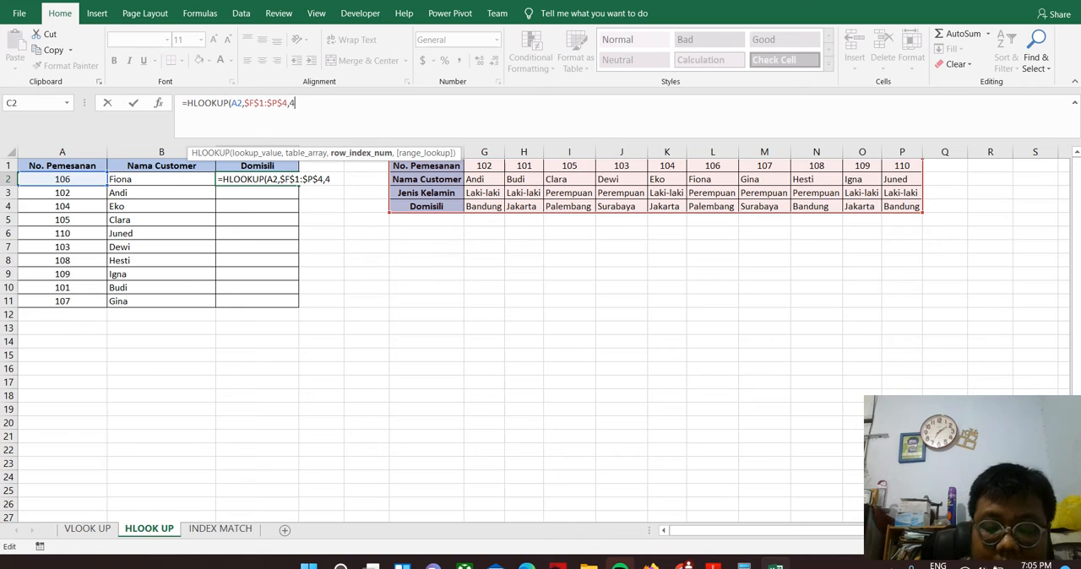
pyautogui.press('Return')
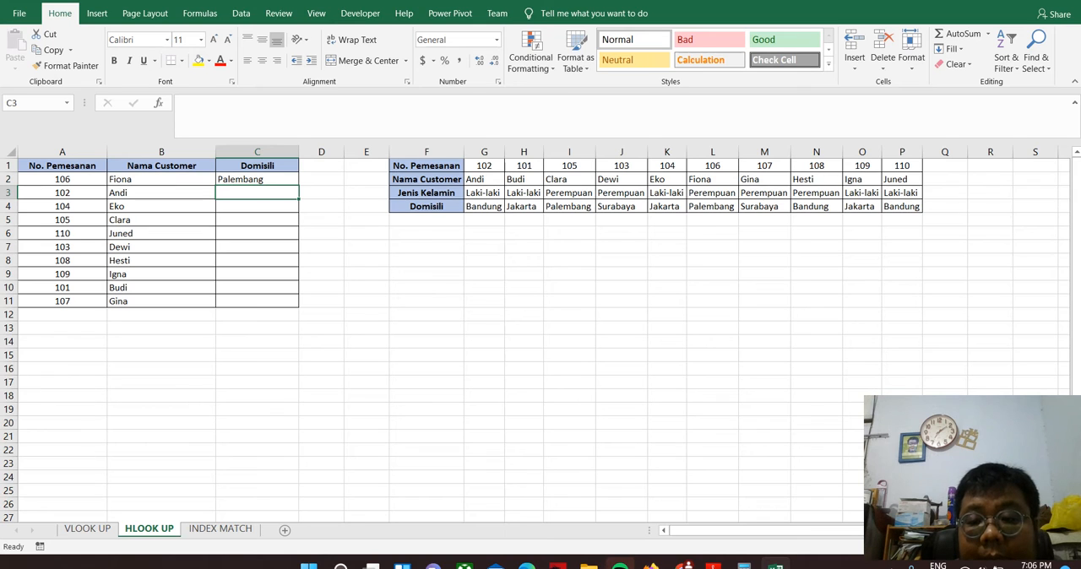
# Fill the C2 formula down to C11 and check the Domisili results in C2 and C3
pyautogui.click(258, 179)
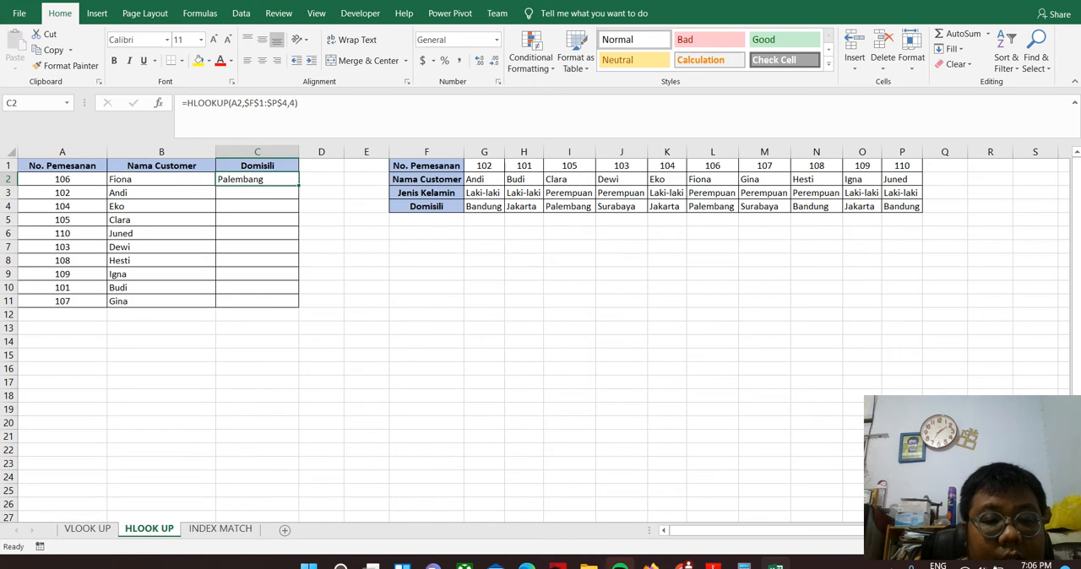
pyautogui.moveTo(298, 185); pyautogui.dragTo(298, 306)
pyautogui.click(258, 179)
pyautogui.click(258, 193)
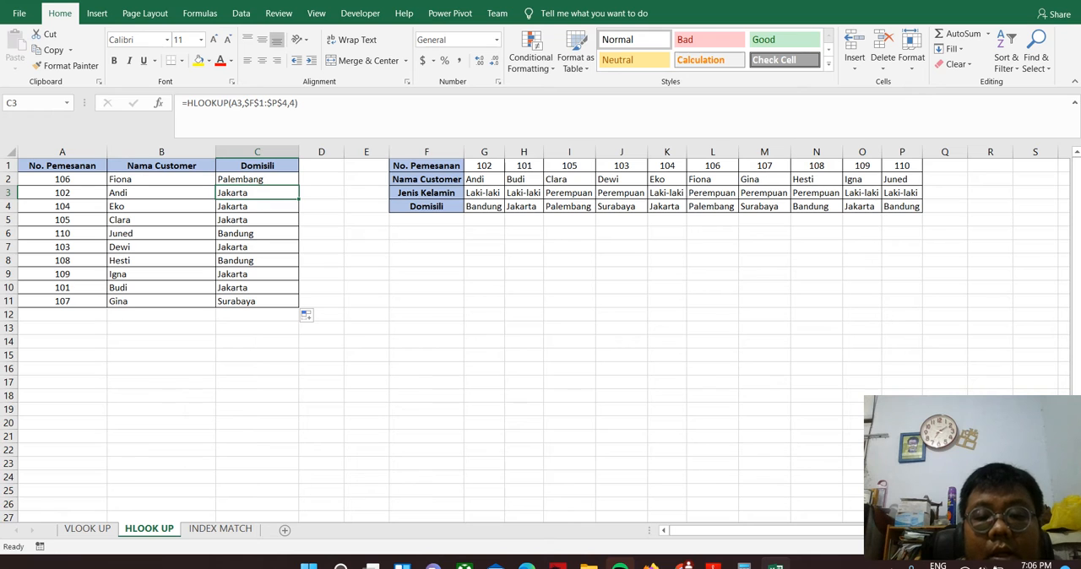
# Add FALSE as the range_lookup argument of the C2 formula, refill it down to C11 and check the results in C3:C6
pyautogui.press('Up')
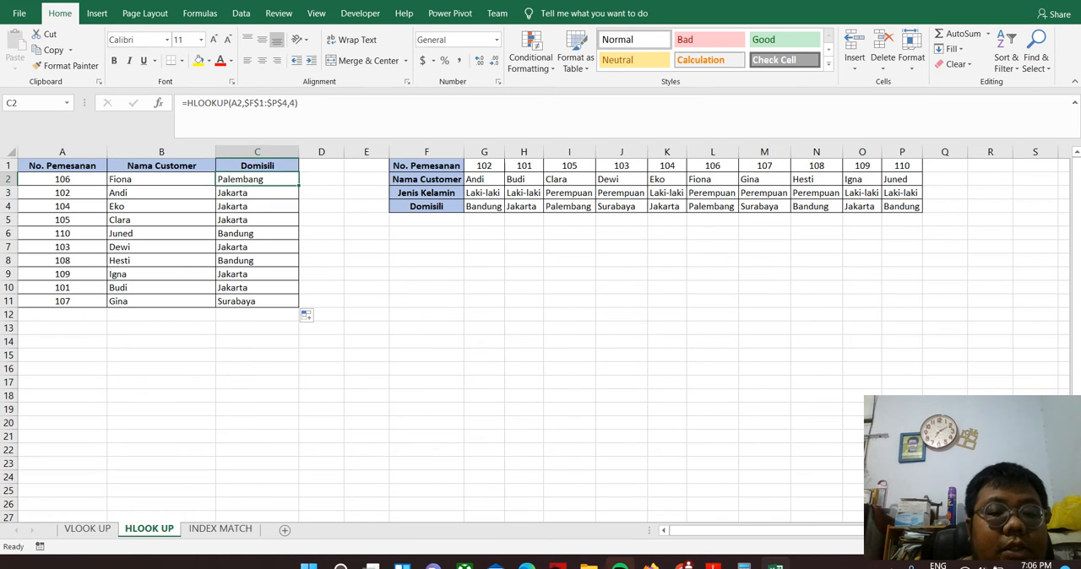
pyautogui.press('F2')
pyautogui.write(',fa')
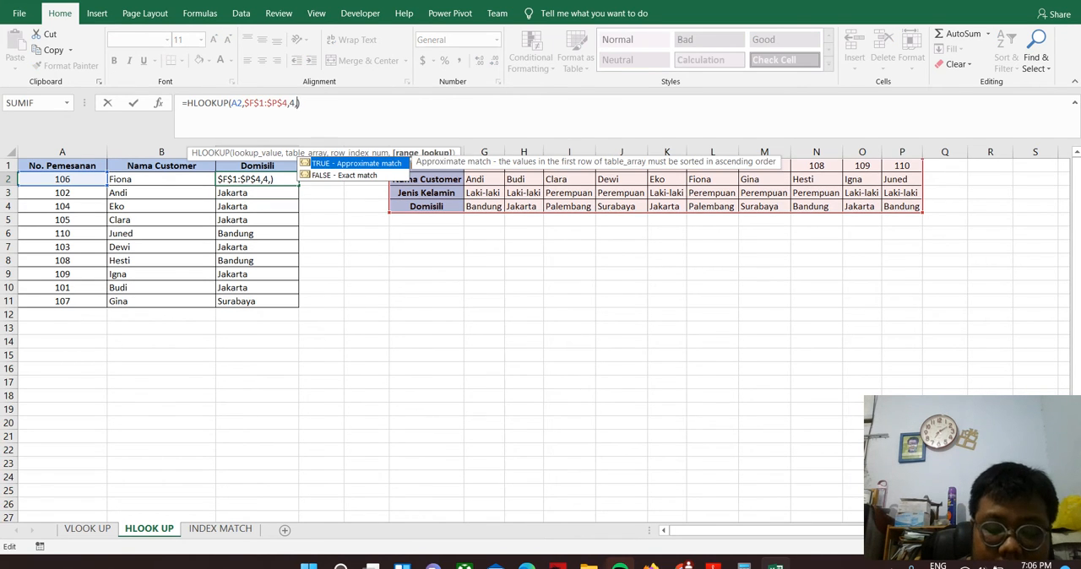
pyautogui.press('Tab')
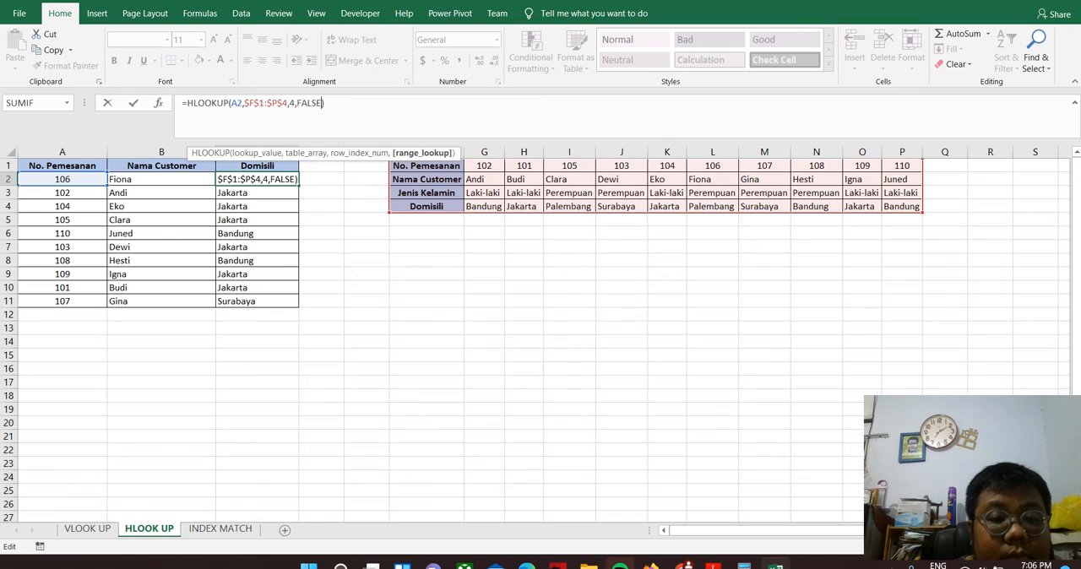
pyautogui.press('Return')
pyautogui.press('Up')
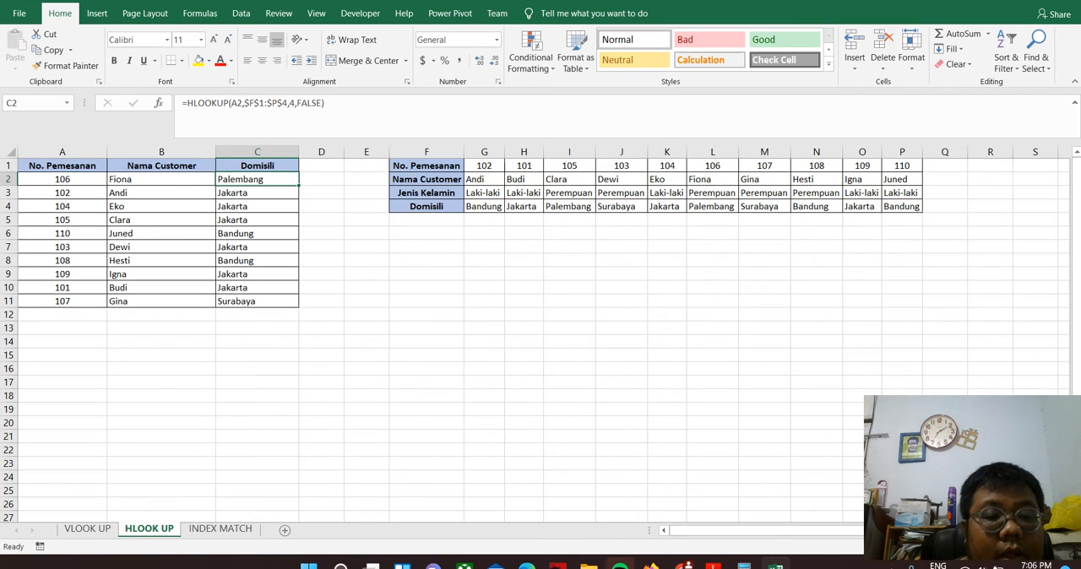
pyautogui.moveTo(299, 185); pyautogui.dragTo(298, 307)
pyautogui.click(256, 206)
pyautogui.press('Up')
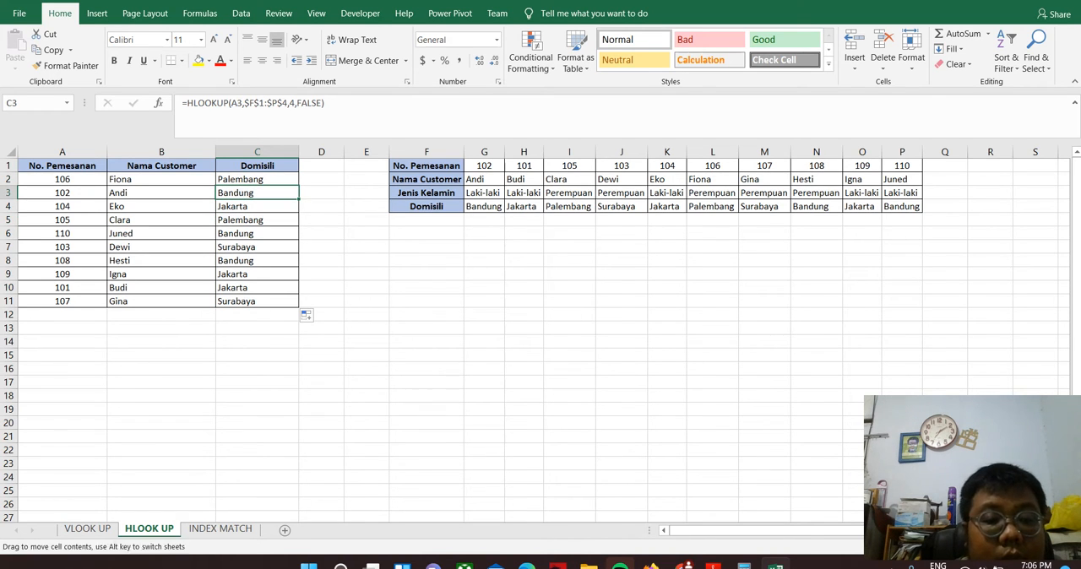
pyautogui.click(257, 219)
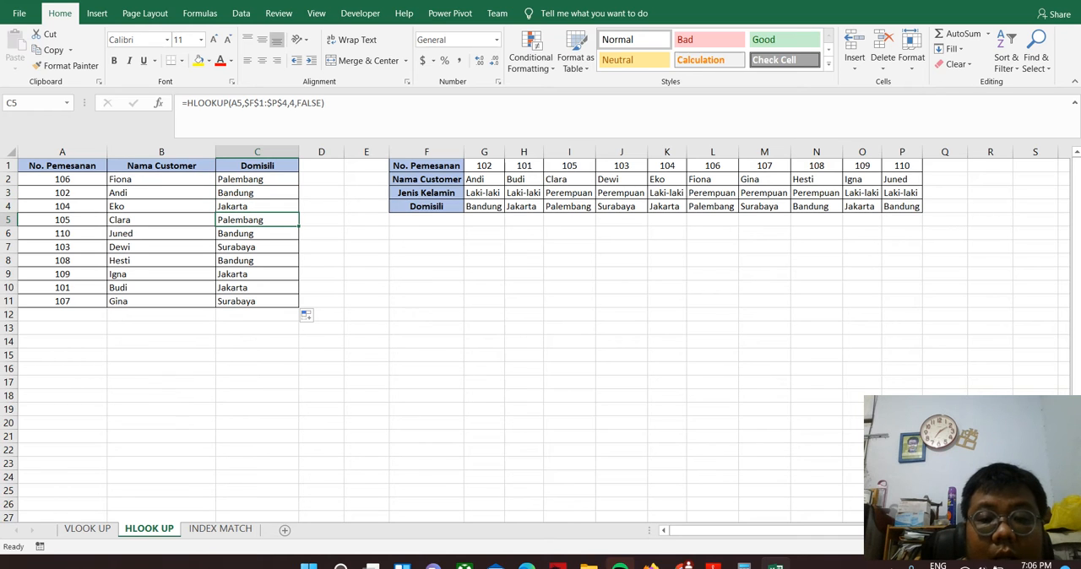
pyautogui.press('Down')
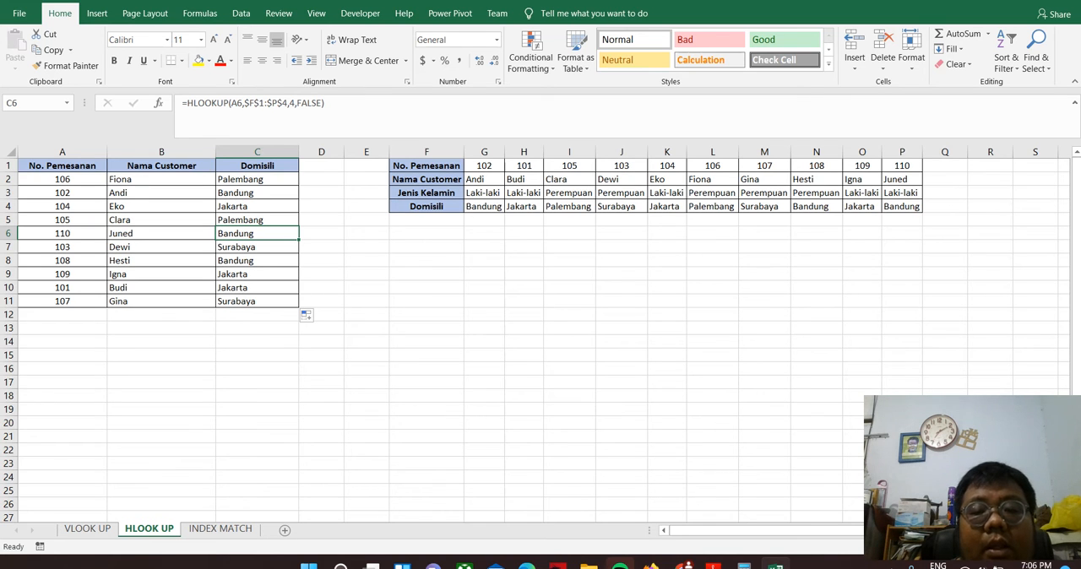
# Compare the lookup table's column order on the VLOOK UP sheet with that on the INDEX MATCH sheet
pyautogui.click(87, 528)
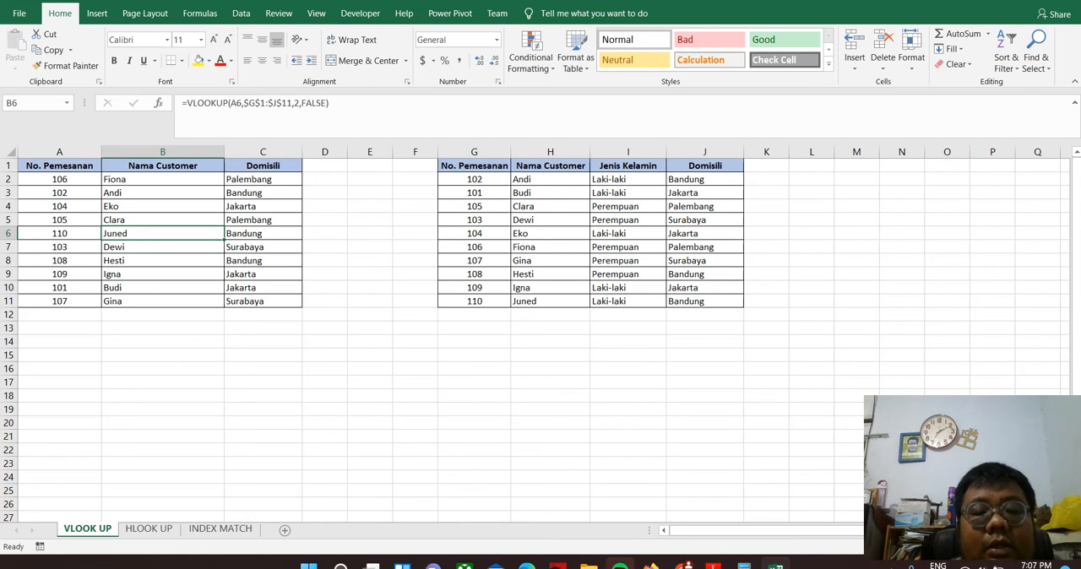
pyautogui.click(220, 529)
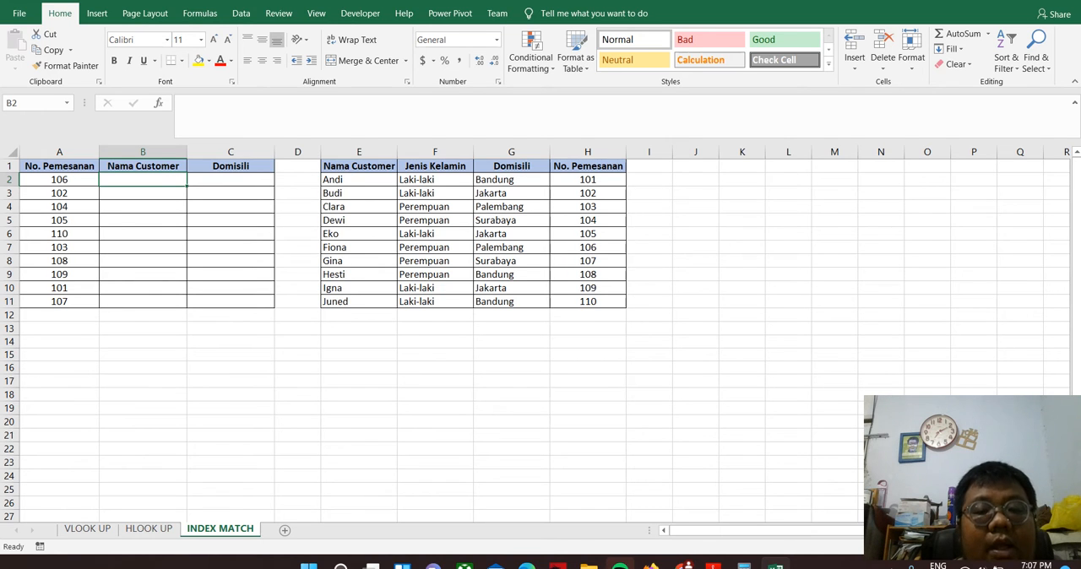
pyautogui.click(87, 529)
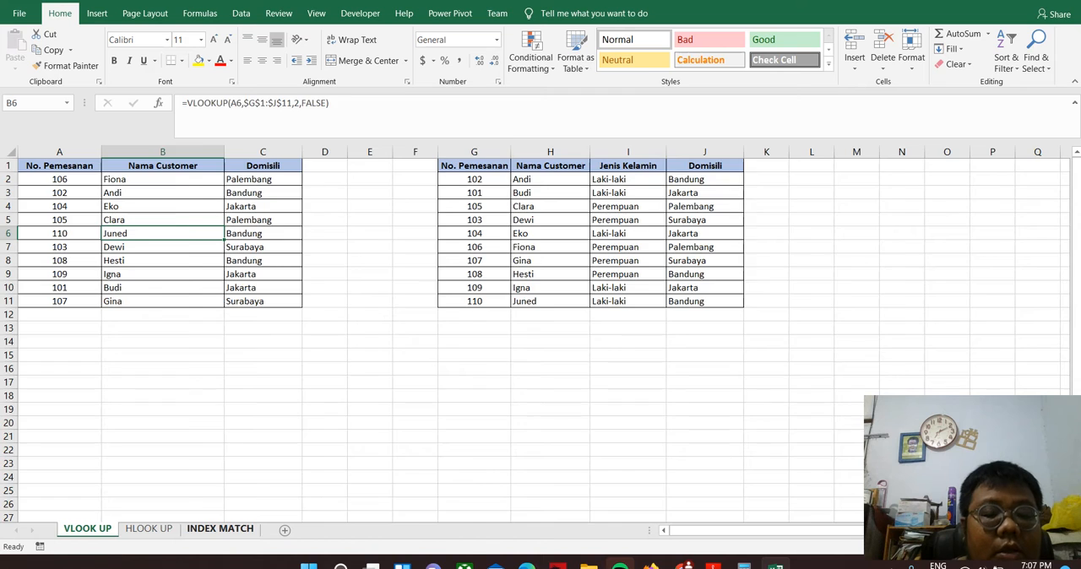
# Start a VLOOKUP formula in B2 on the INDEX MATCH sheet
pyautogui.click(220, 528)
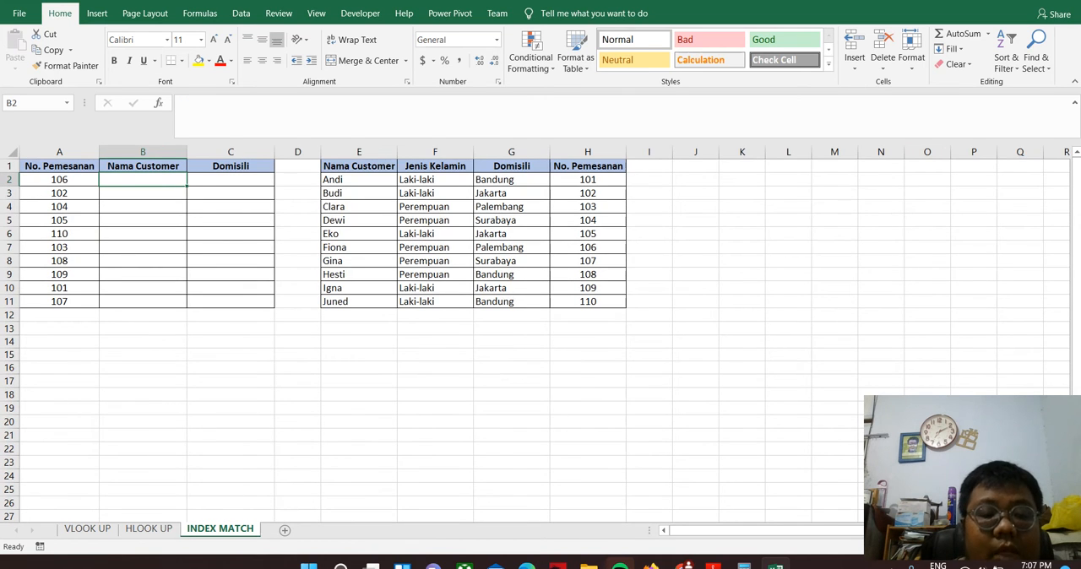
pyautogui.write('=vlo')
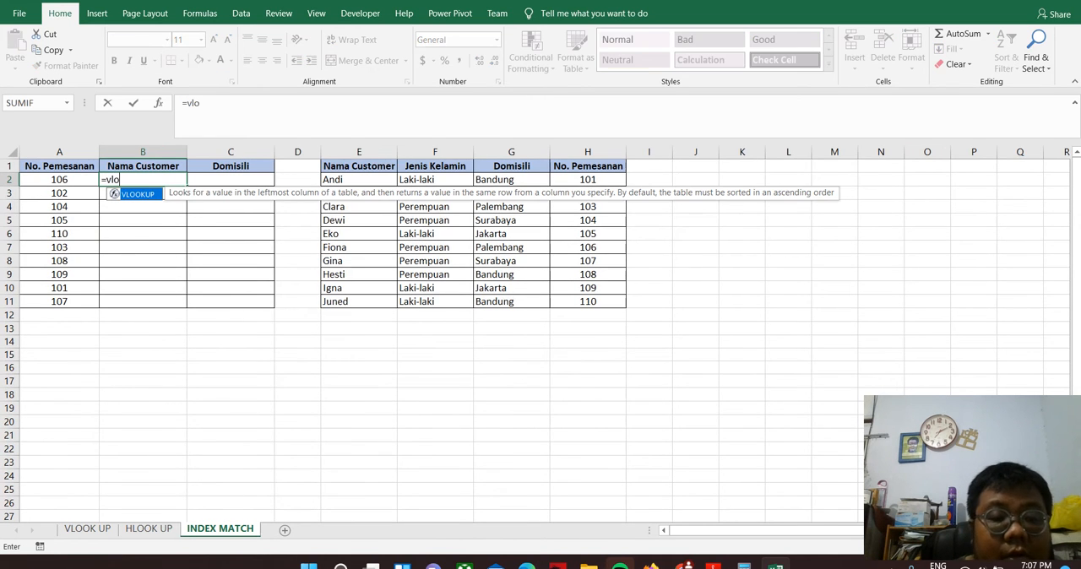
pyautogui.press('Tab')
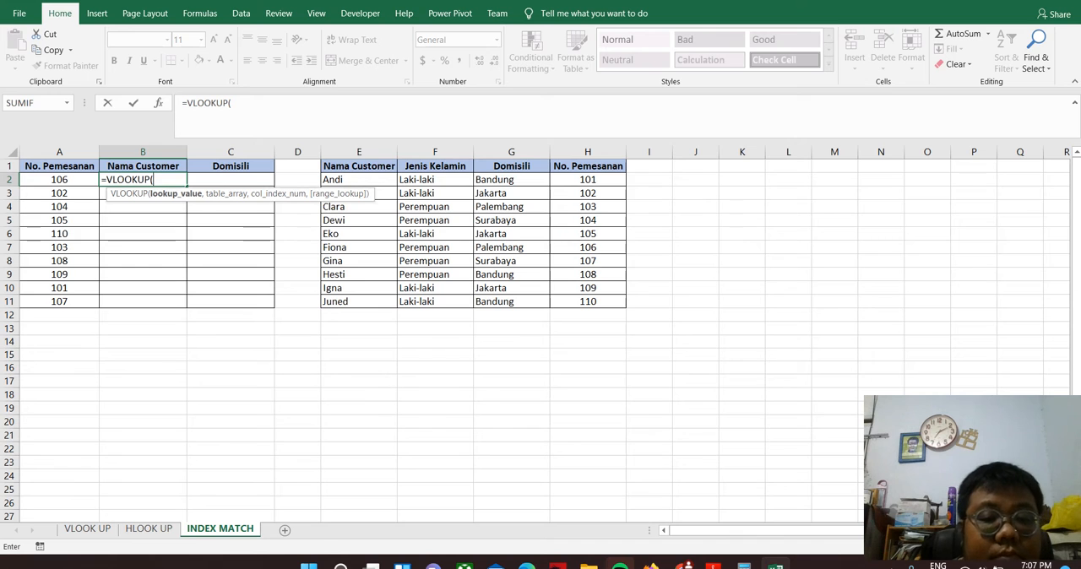
pyautogui.moveTo(358, 165); pyautogui.dragTo(588, 301)
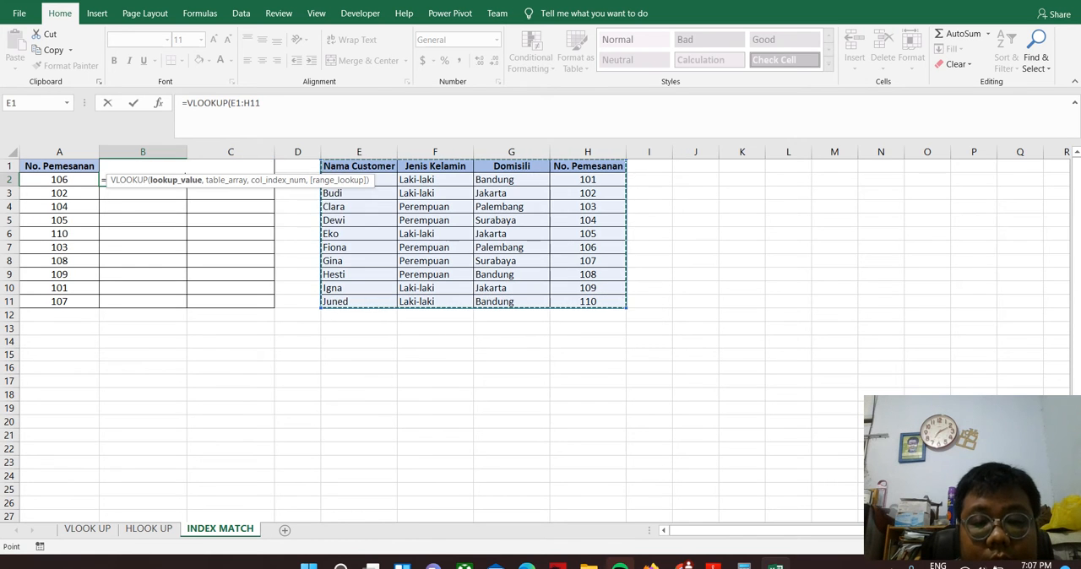
pyautogui.moveTo(261, 103); pyautogui.dragTo(232, 103)
pyautogui.press('BackSpace')
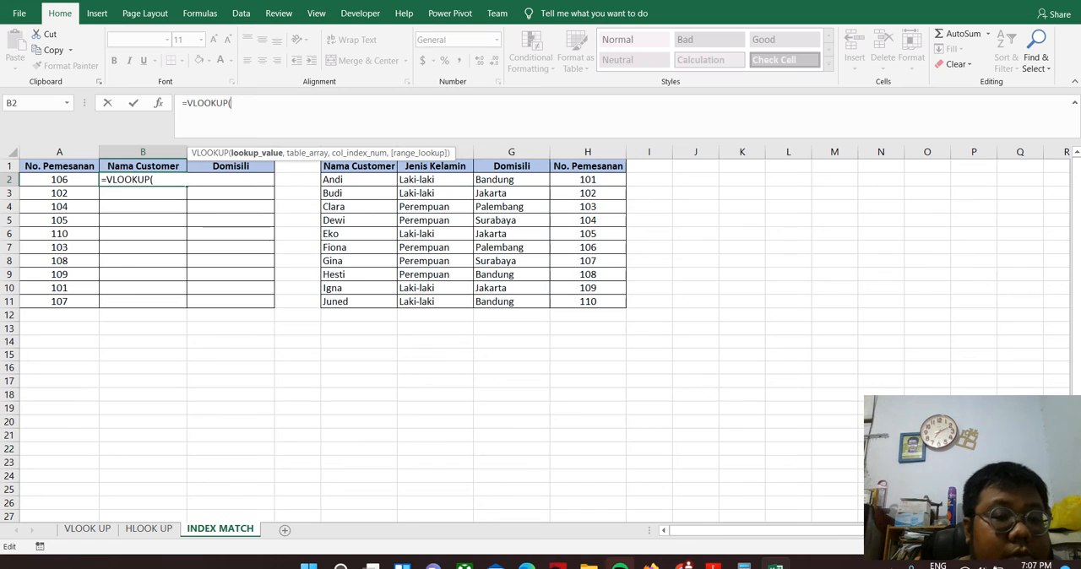
# Set A2 as the VLOOKUP lookup value and the absolute range $E$1:$H$11 as its table array
pyautogui.click(59, 180)
pyautogui.click(244, 103)
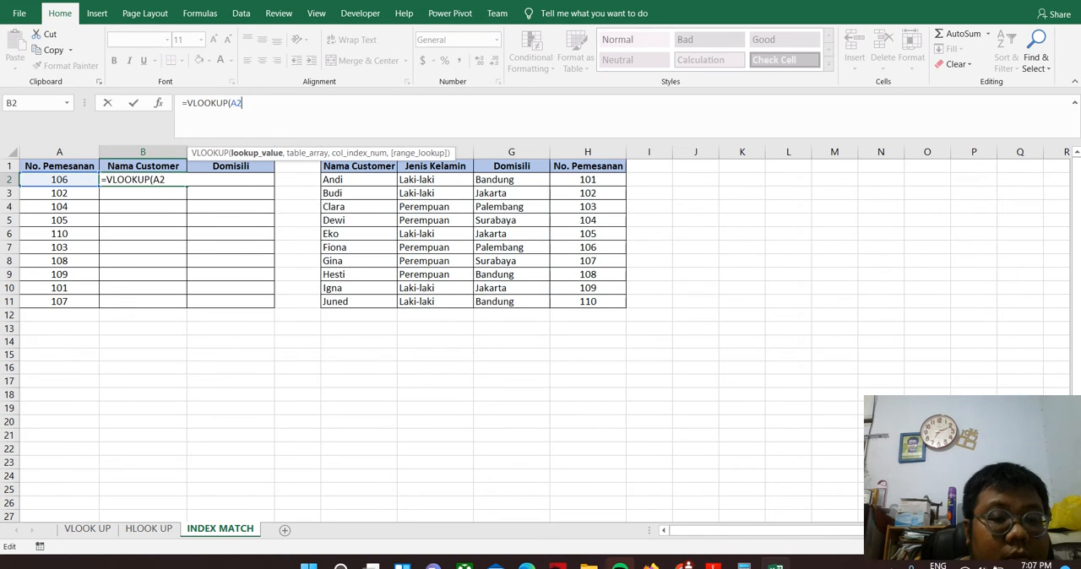
pyautogui.write(',')
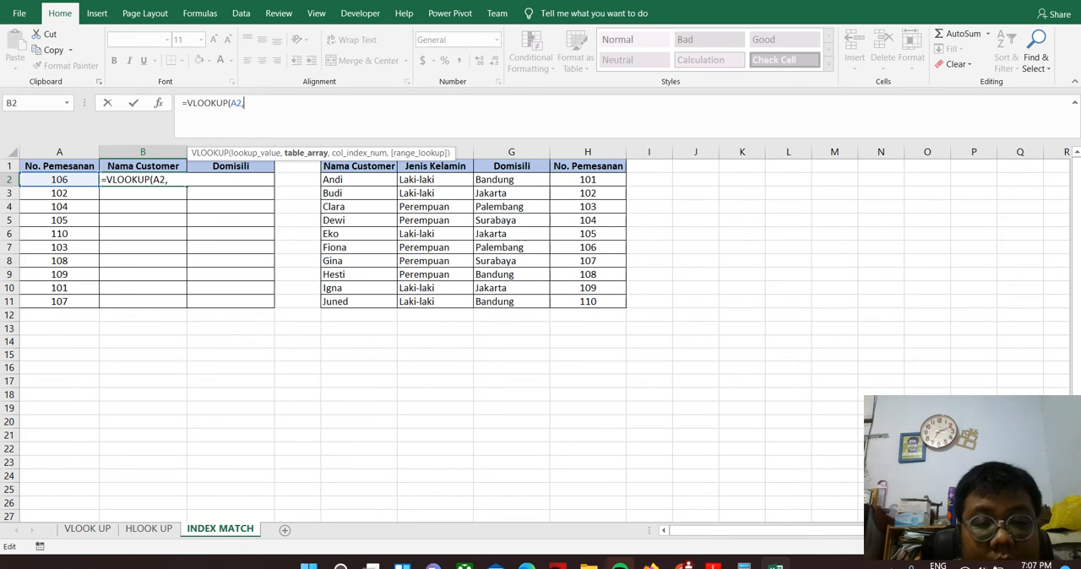
pyautogui.moveTo(358, 165); pyautogui.dragTo(599, 302)
pyautogui.click(254, 103)
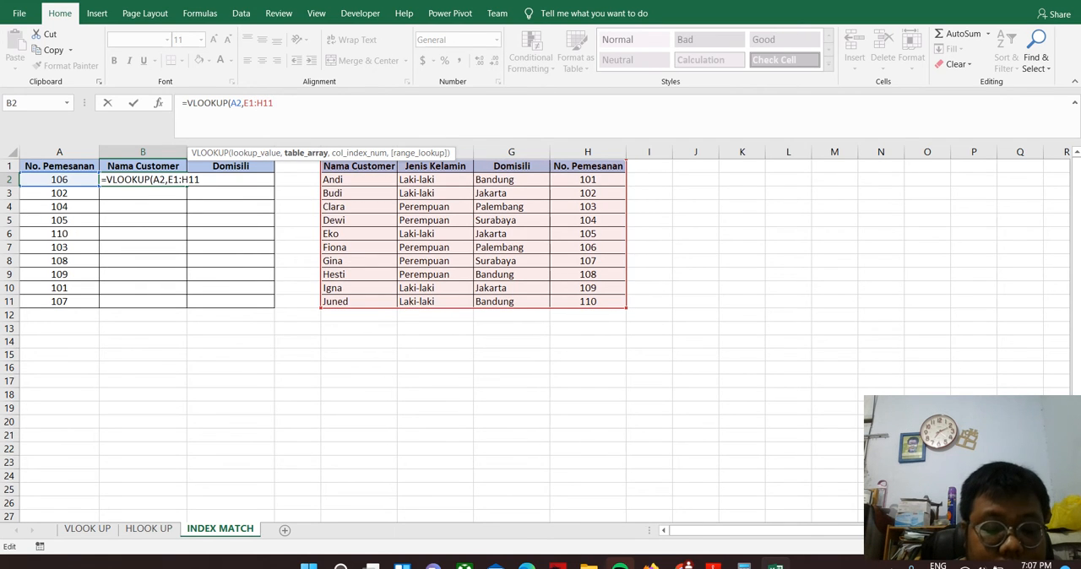
pyautogui.press('F4')
pyautogui.press('End')
pyautogui.press('F4')
pyautogui.press('End')
# Complete the B2 VLOOKUP formula with column index 1 and FALSE for an exact match
pyautogui.write(',')
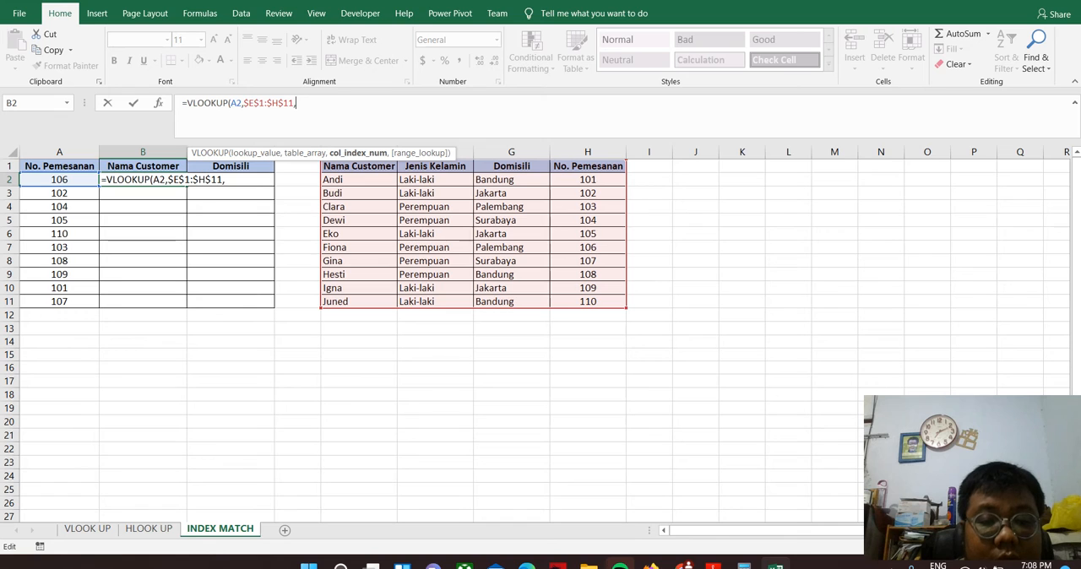
pyautogui.write('1')
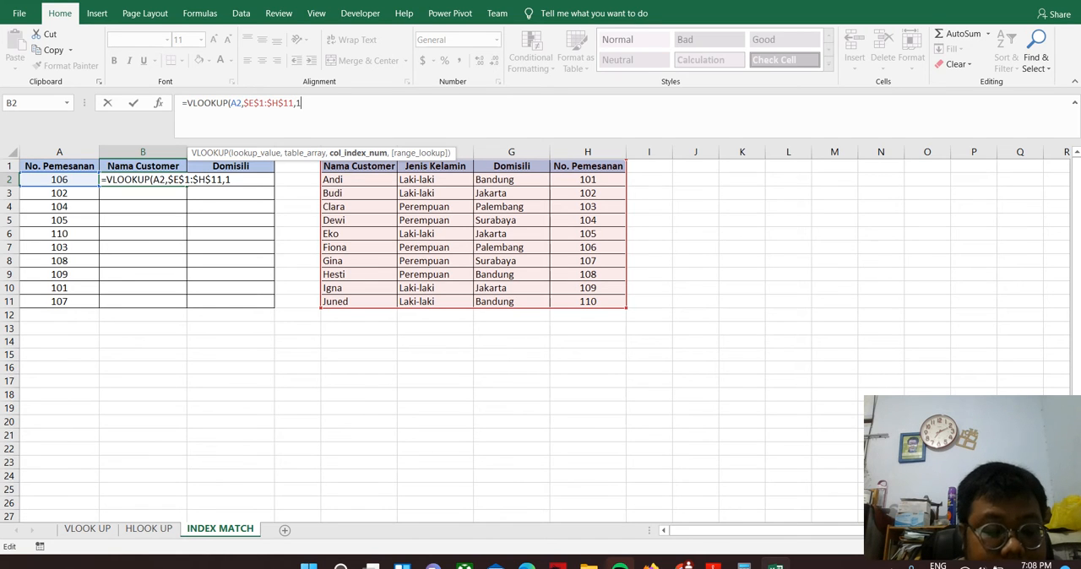
pyautogui.write(',')
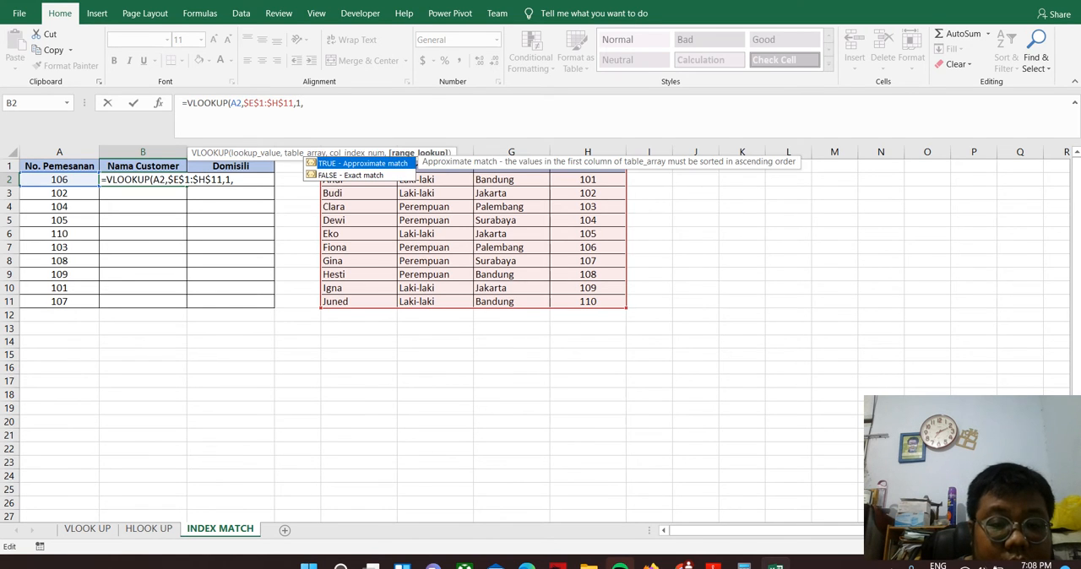
pyautogui.press('Down')
pyautogui.press('Tab')
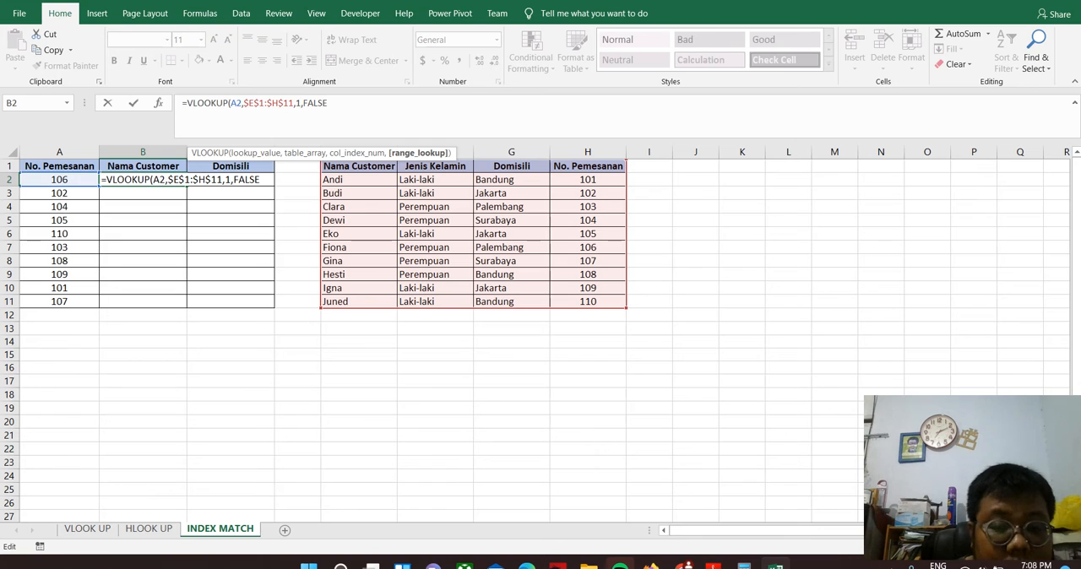
pyautogui.write(')')
pyautogui.press('Return')
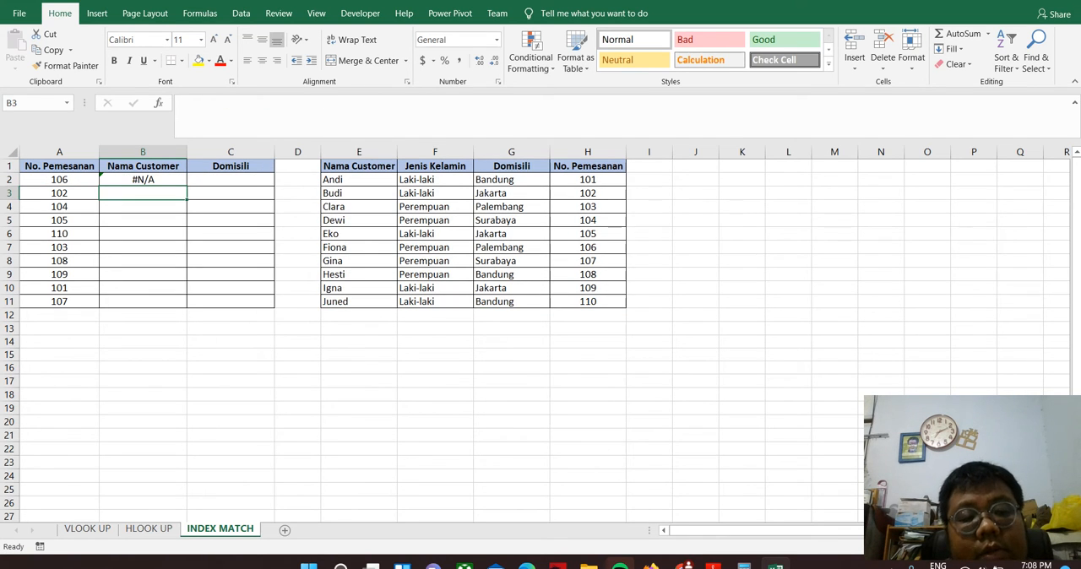
# Duplicate the lookup table F1:P4 on the HLOOK UP sheet into the range starting at F8
pyautogui.press('Up')
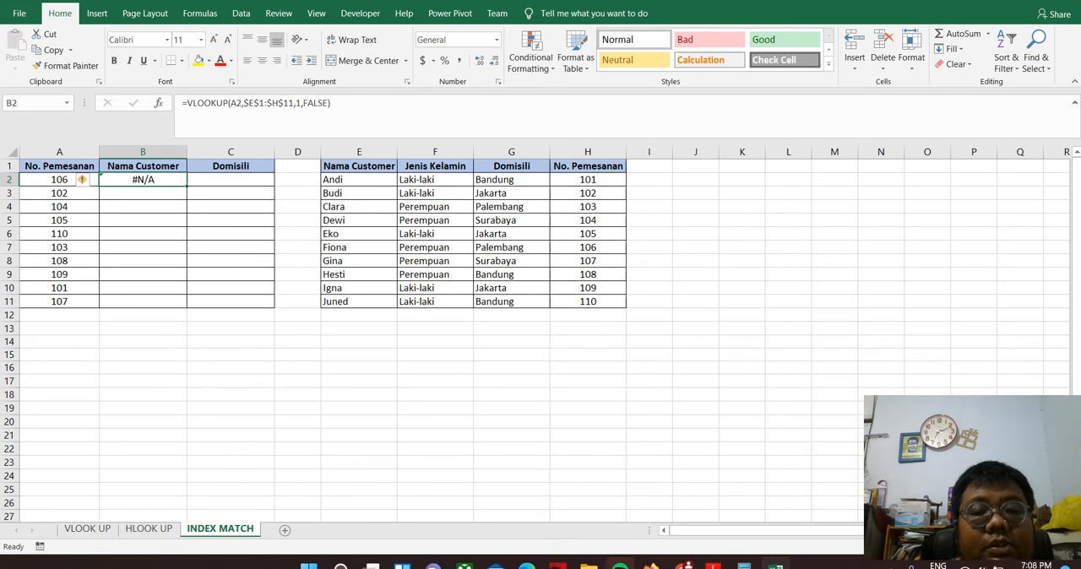
pyautogui.click(149, 529)
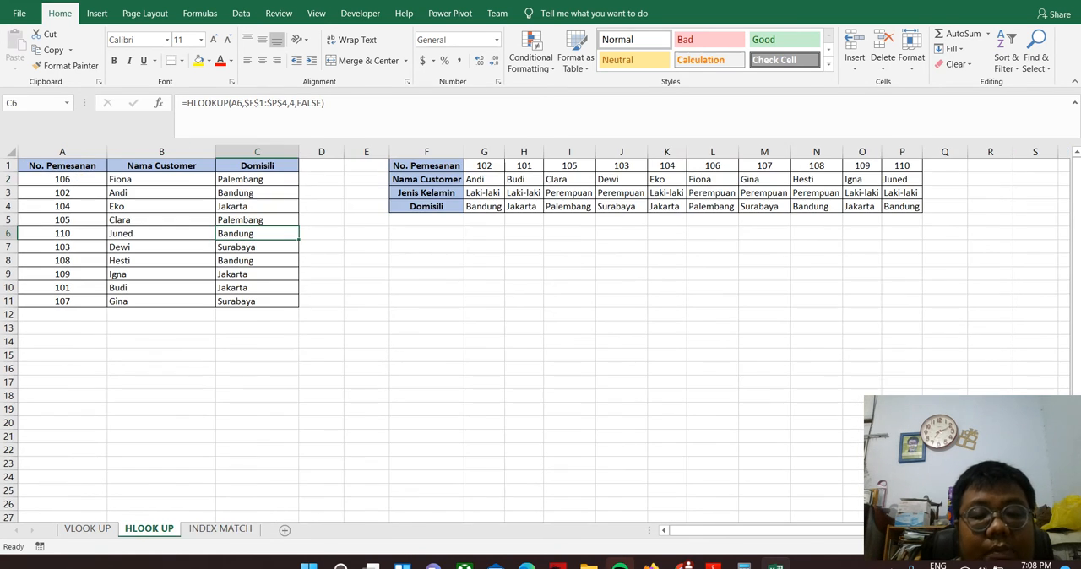
pyautogui.click(427, 166)
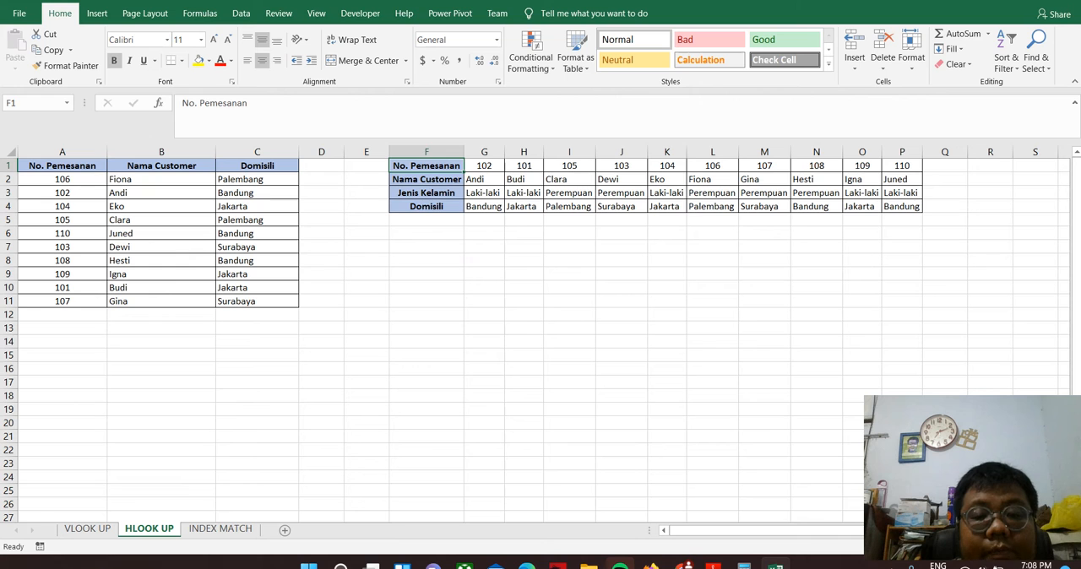
pyautogui.moveTo(426, 166); pyautogui.dragTo(902, 206)
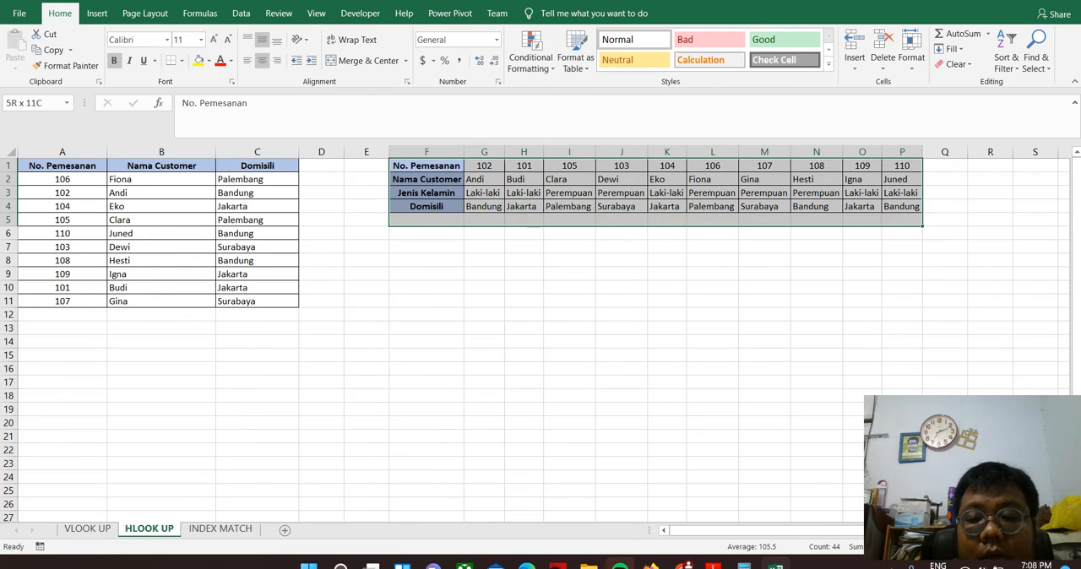
pyautogui.hotkey('ctrl', 'c')
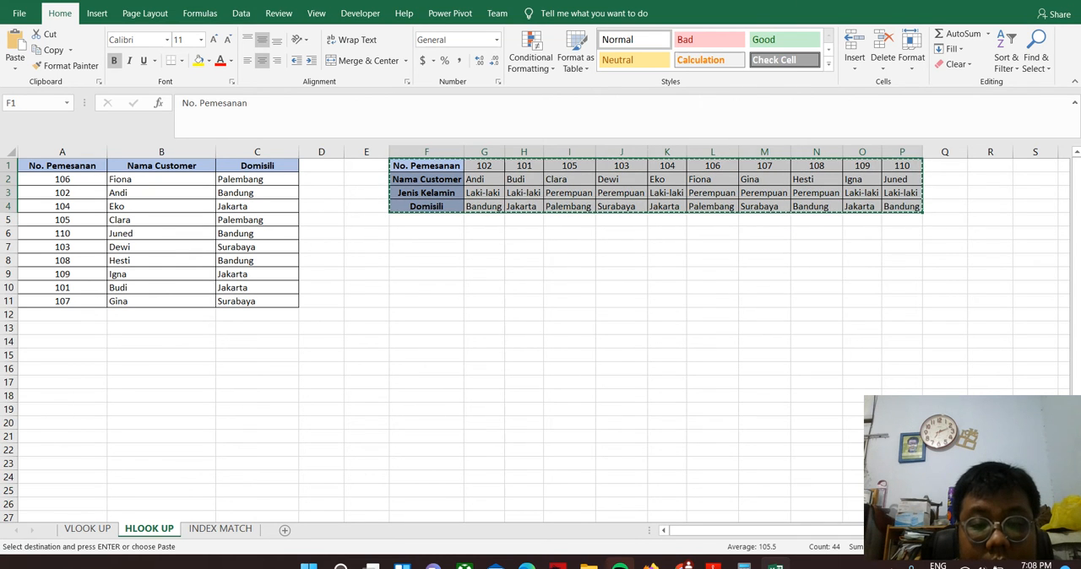
pyautogui.click(426, 260)
pyautogui.hotkey('ctrl', 'v')
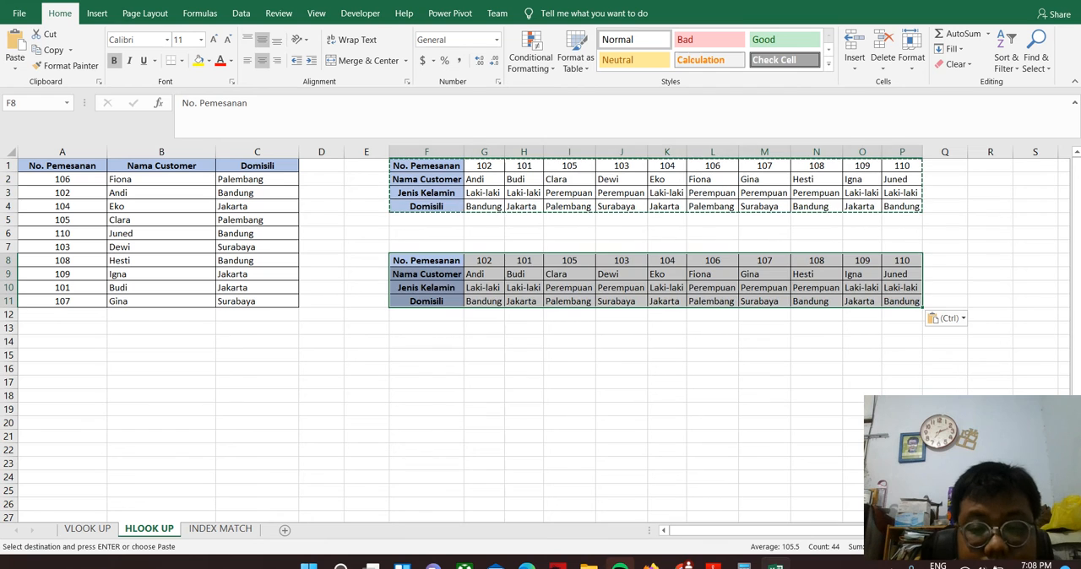
# Move the duplicated table's No. Pemesanan row from F8:P8 to row 12, below its Domisili row
pyautogui.doubleClick(426, 260)
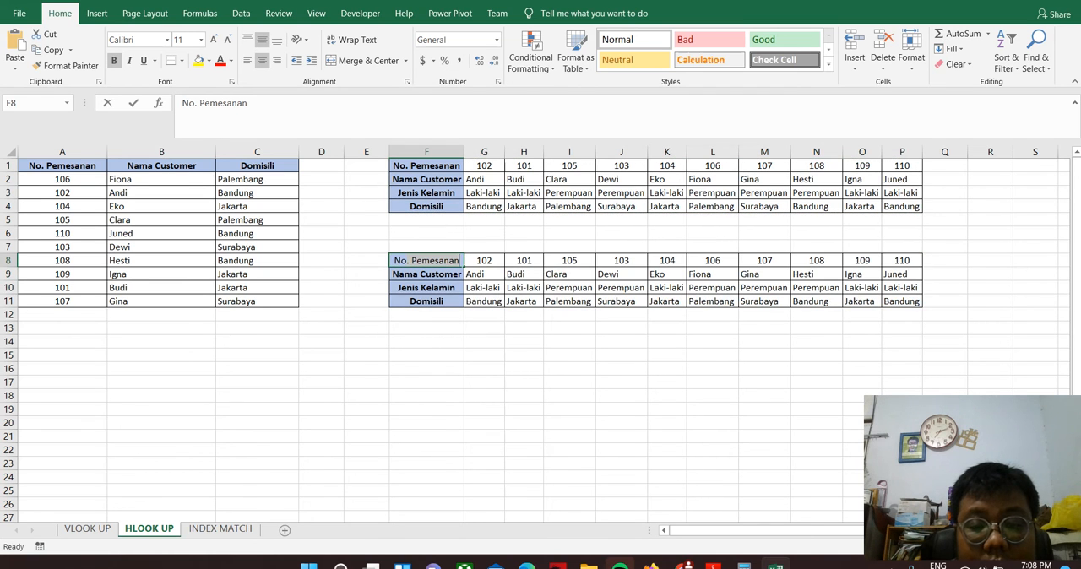
pyautogui.click(484, 328)
pyautogui.moveTo(427, 260); pyautogui.dragTo(902, 260)
pyautogui.hotkey('ctrl', 'c')
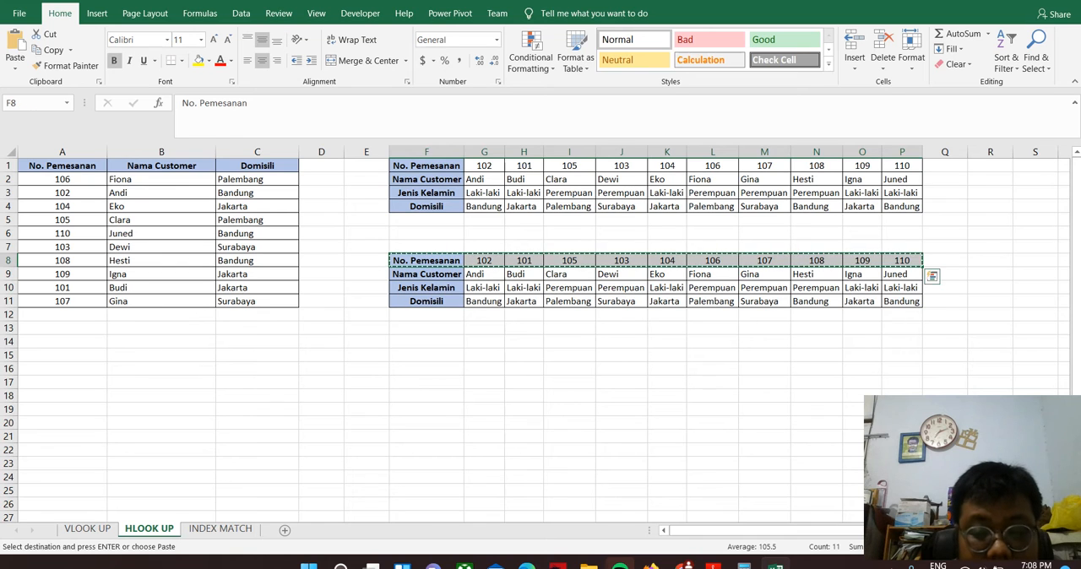
pyautogui.press('Down')
pyautogui.press('Down')
pyautogui.press('Down')
pyautogui.press('Down')
pyautogui.hotkey('ctrl', 'v')
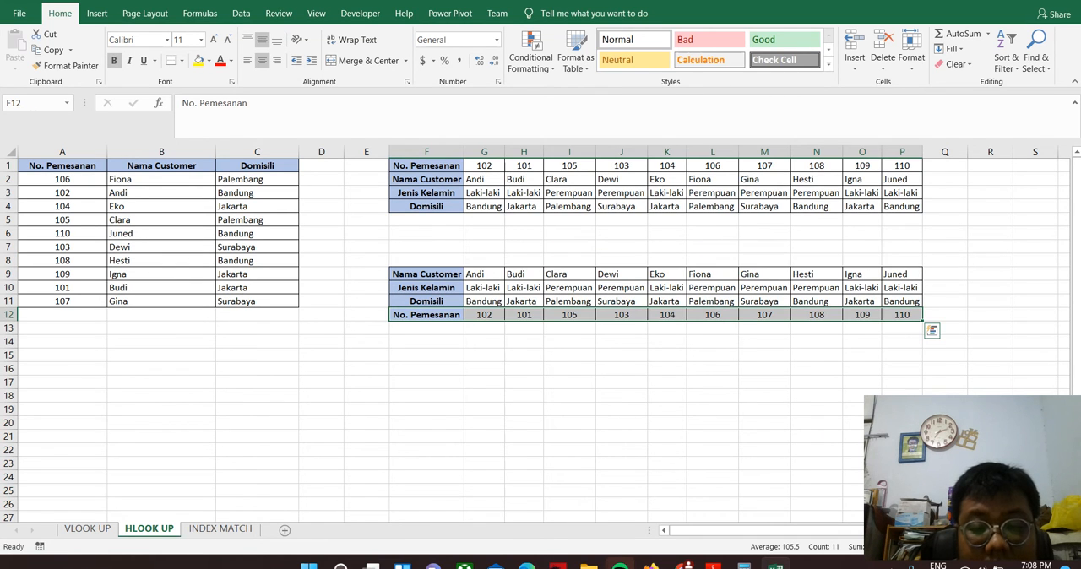
pyautogui.click(484, 355)
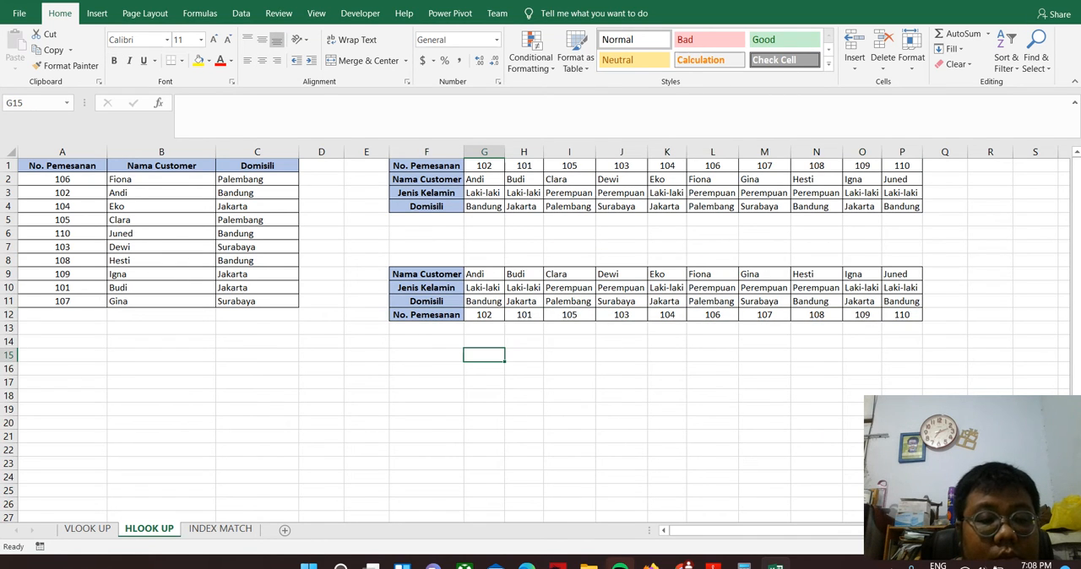
# Replace the table array in the B2 HLOOKUP formula with the duplicated table's range F9:P12
pyautogui.click(161, 179)
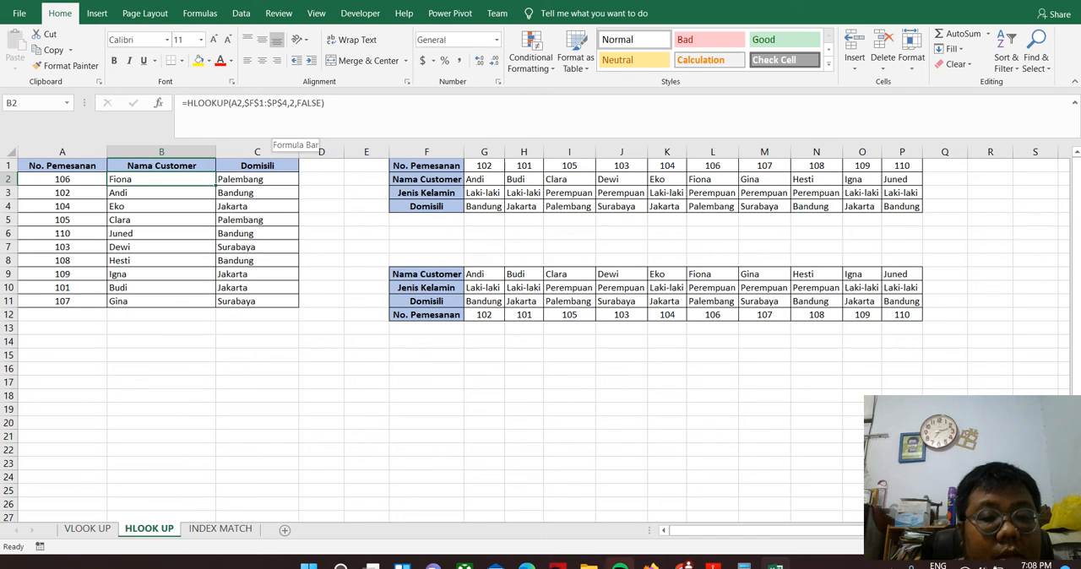
pyautogui.click(288, 103)
pyautogui.press('BackSpace')
pyautogui.press('BackSpace')
pyautogui.press('BackSpace')
pyautogui.press('BackSpace')
pyautogui.press('BackSpace')
pyautogui.press('BackSpace')
pyautogui.press('BackSpace')
pyautogui.press('BackSpace')
pyautogui.press('BackSpace')
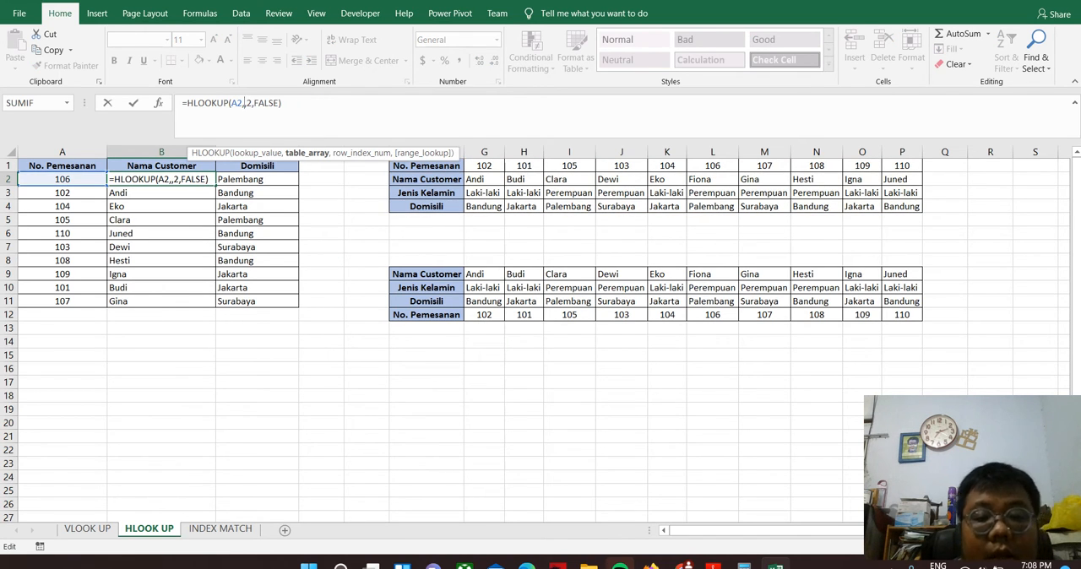
pyautogui.moveTo(426, 273); pyautogui.dragTo(918, 317)
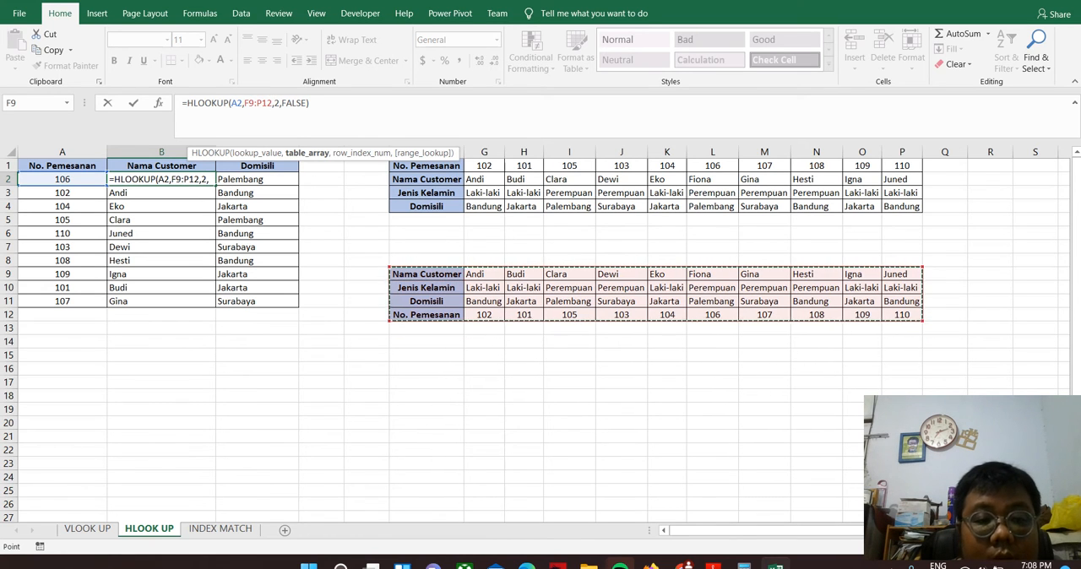
# Make the B2 HLOOKUP table array absolute as $F$9:$P$12 and commit the formula
pyautogui.click(245, 102)
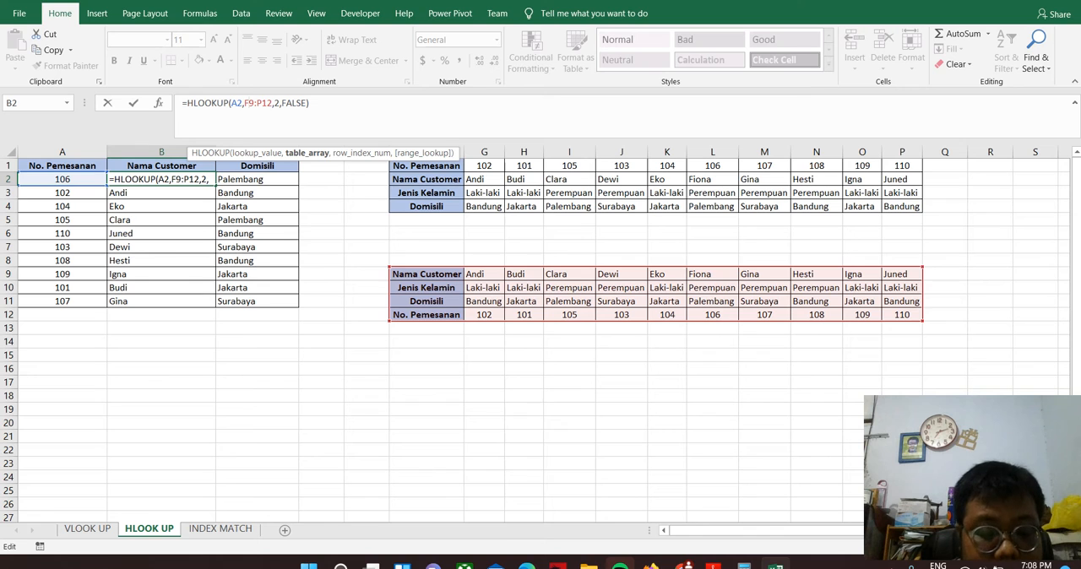
pyautogui.press('F4')
pyautogui.click(276, 103)
pyautogui.press('F4')
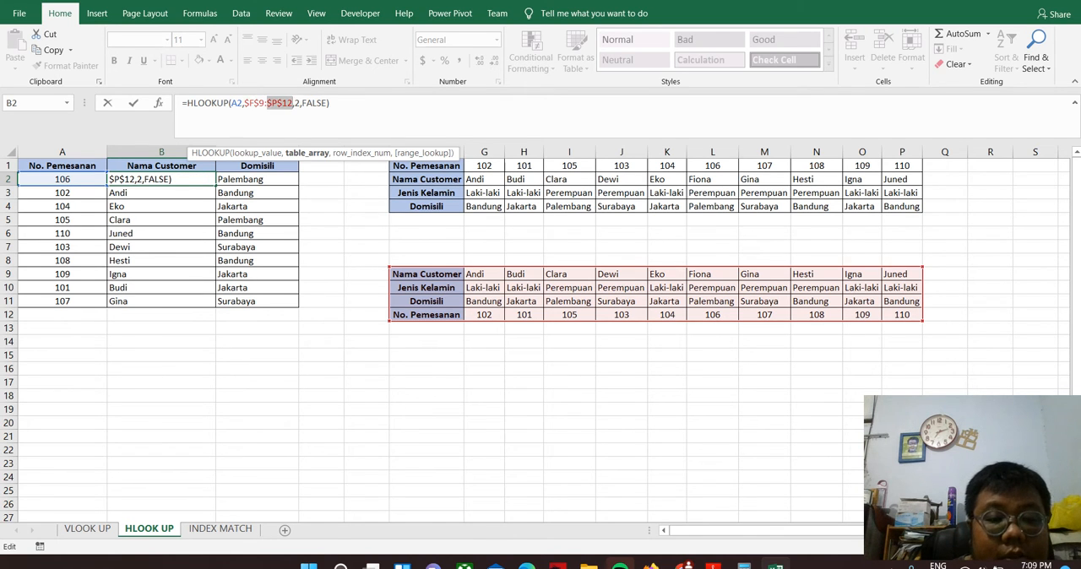
pyautogui.press('Return')
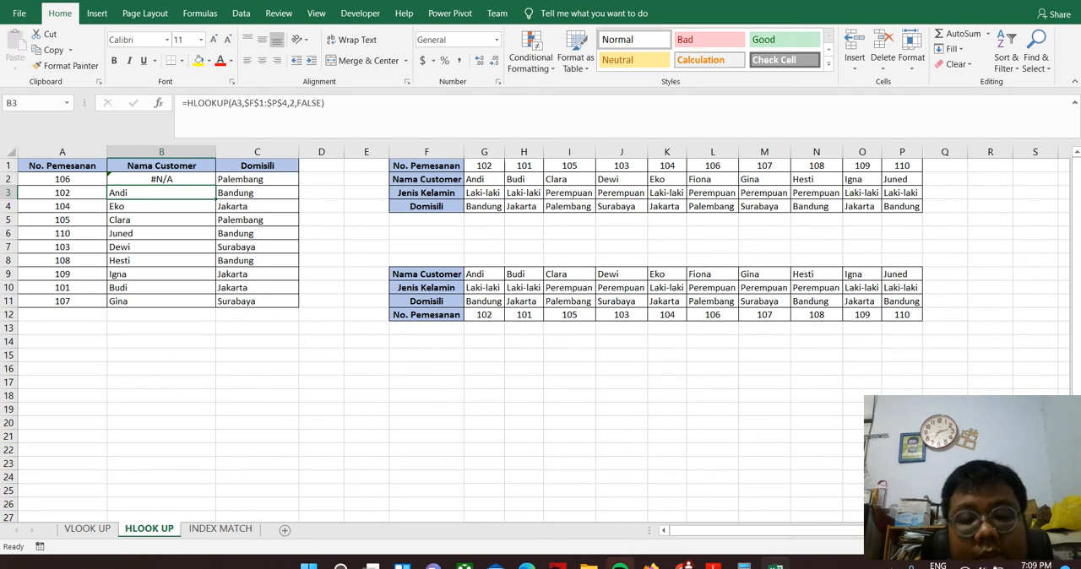
pyautogui.hotkey('ctrl', 'pageup')
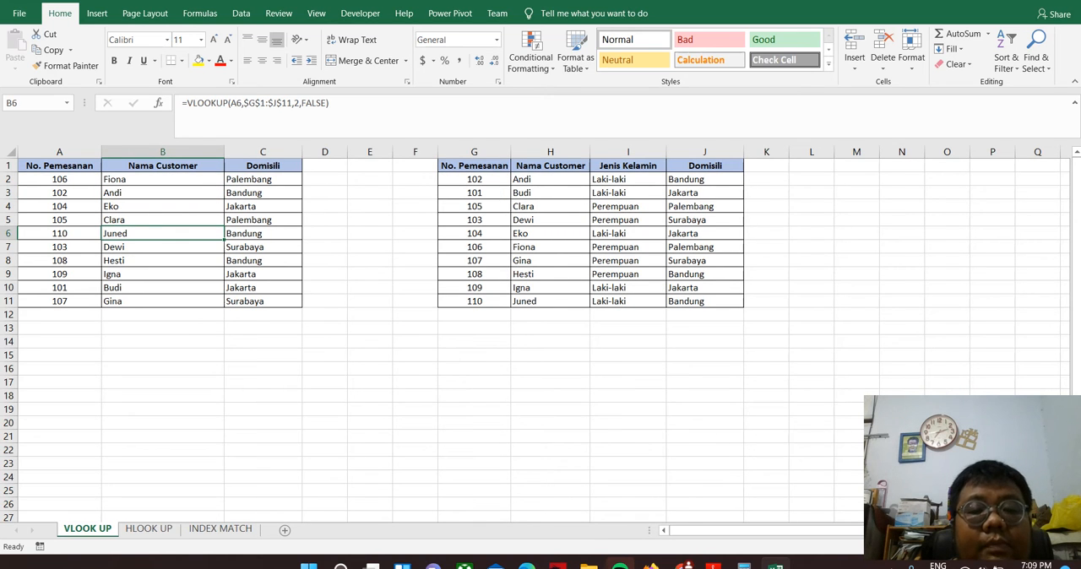
pyautogui.write('budi')
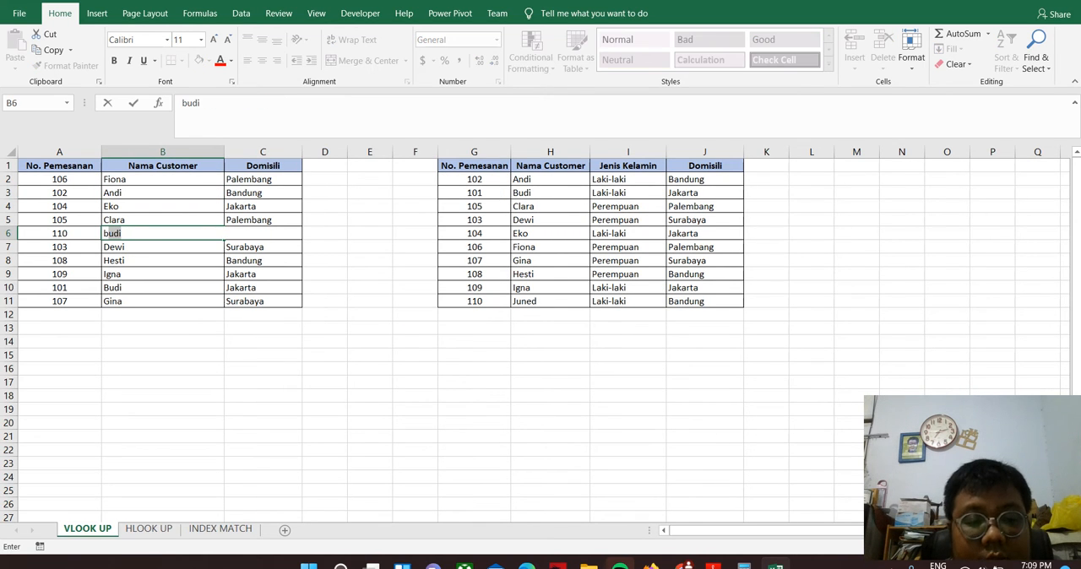
pyautogui.press('Escape')
pyautogui.hotkey('ctrl', 'pagedown')
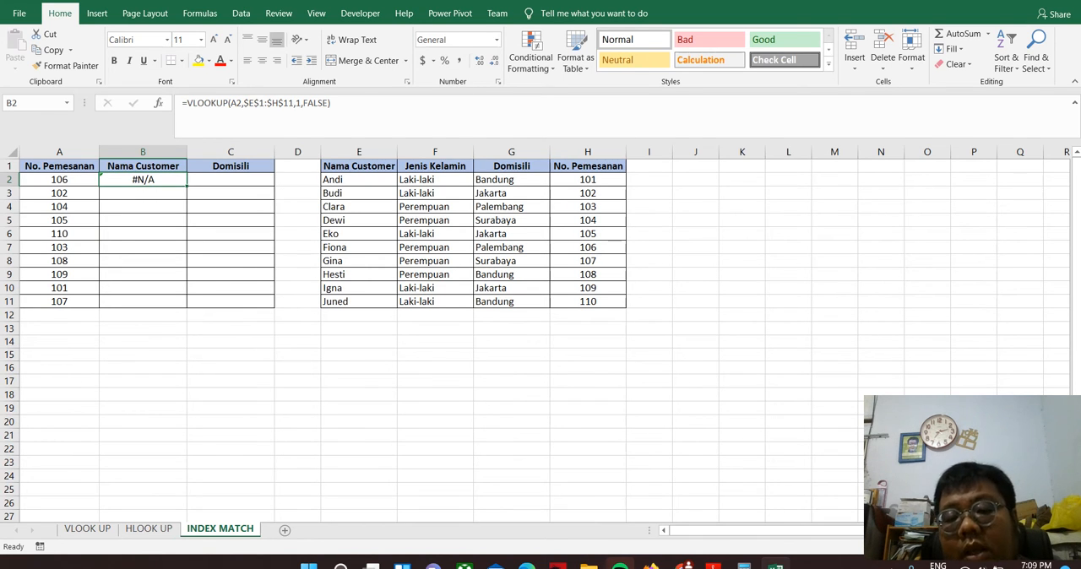
# Compare the rearranged table on the HLOOK UP sheet with the INDEX MATCH sheet's table E1:H11 and its No. Pemesanan column
pyautogui.hotkey('ctrl', 'pageup')
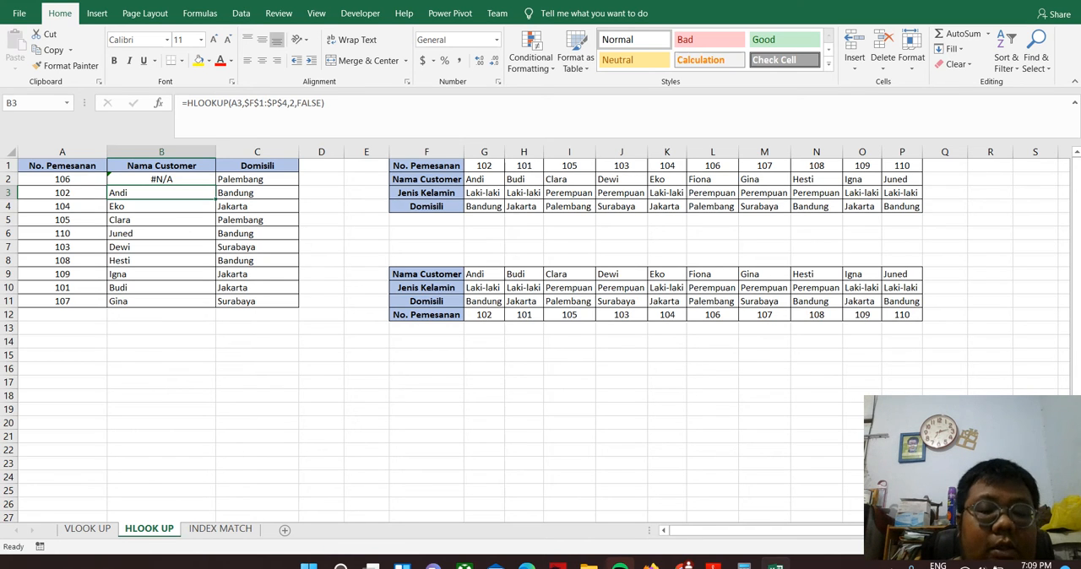
pyautogui.click(221, 528)
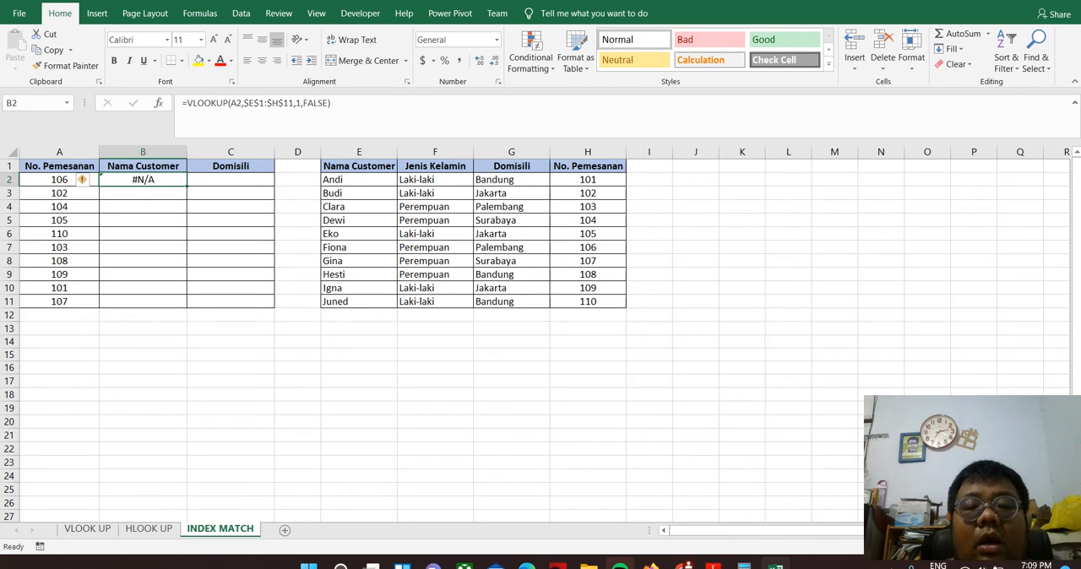
pyautogui.moveTo(588, 166); pyautogui.dragTo(589, 275)
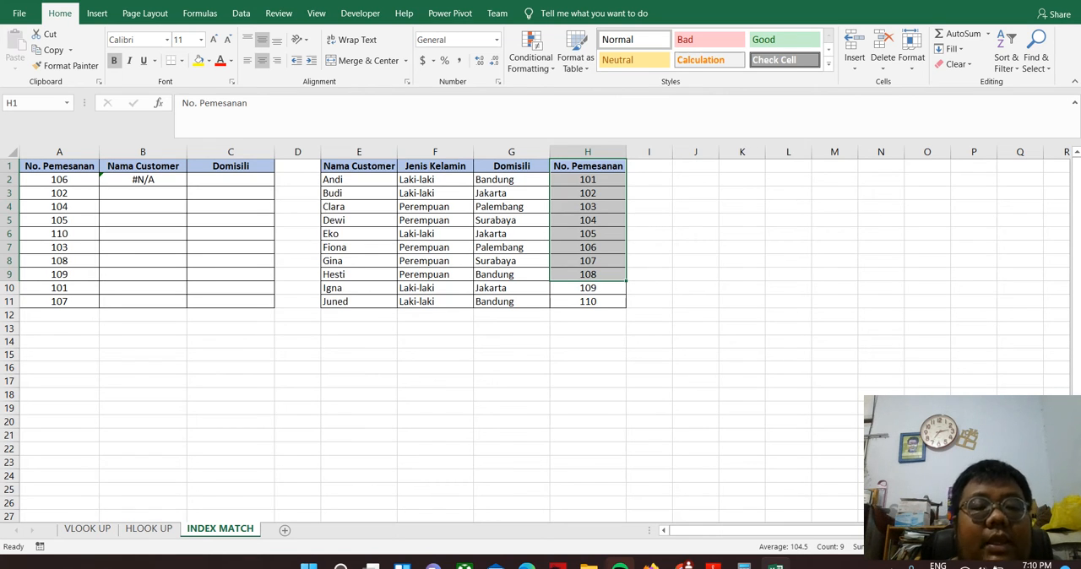
pyautogui.click(510, 421)
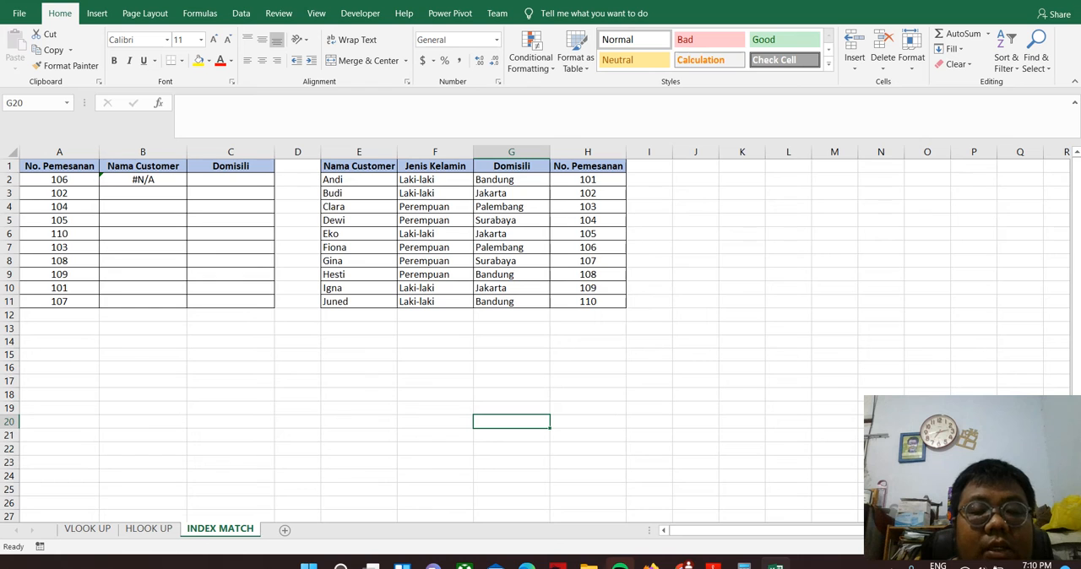
pyautogui.moveTo(358, 167); pyautogui.dragTo(588, 303)
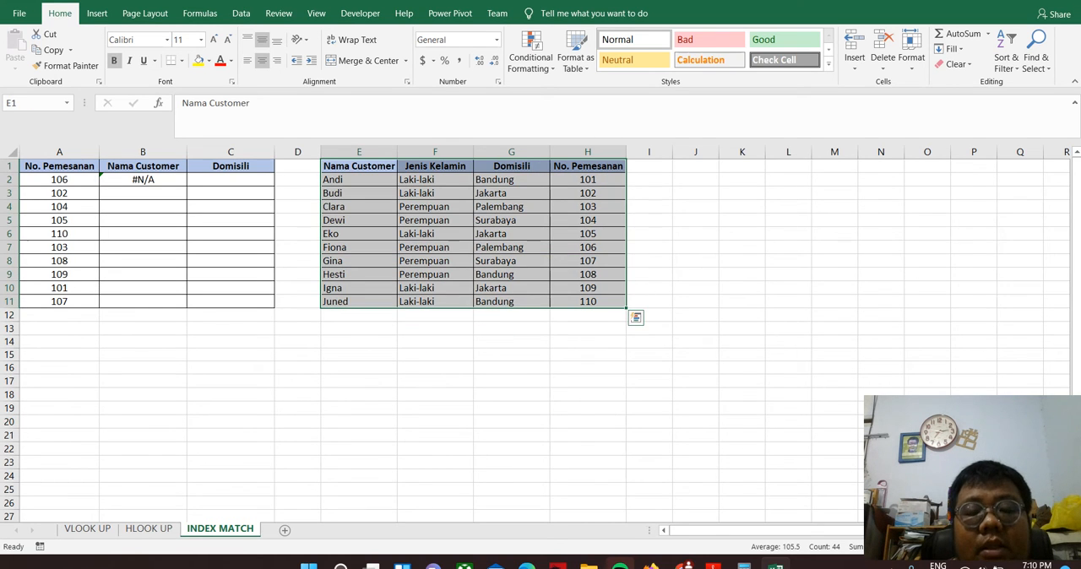
pyautogui.click(358, 220)
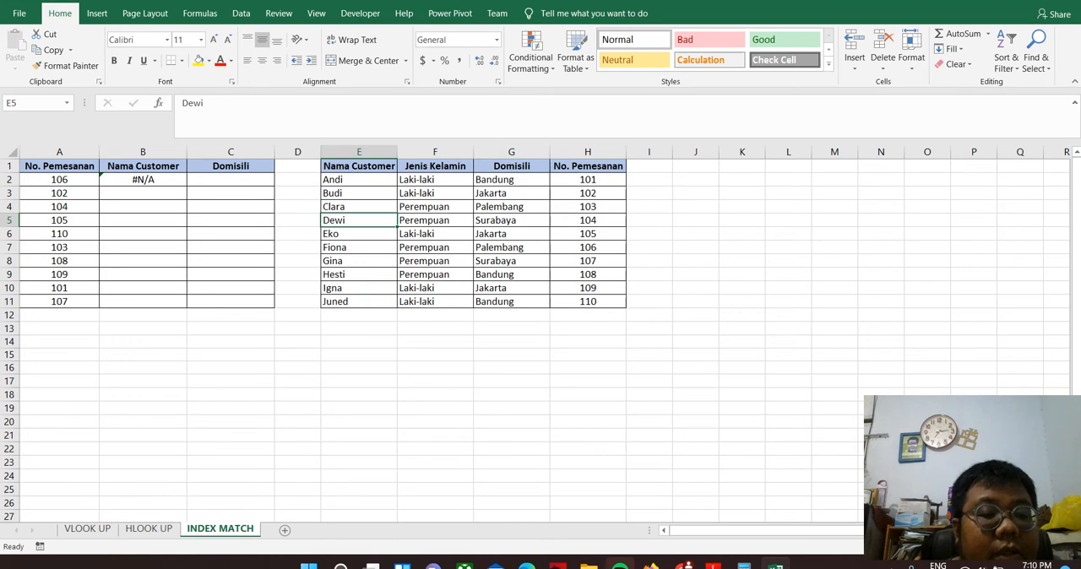
pyautogui.click(358, 247)
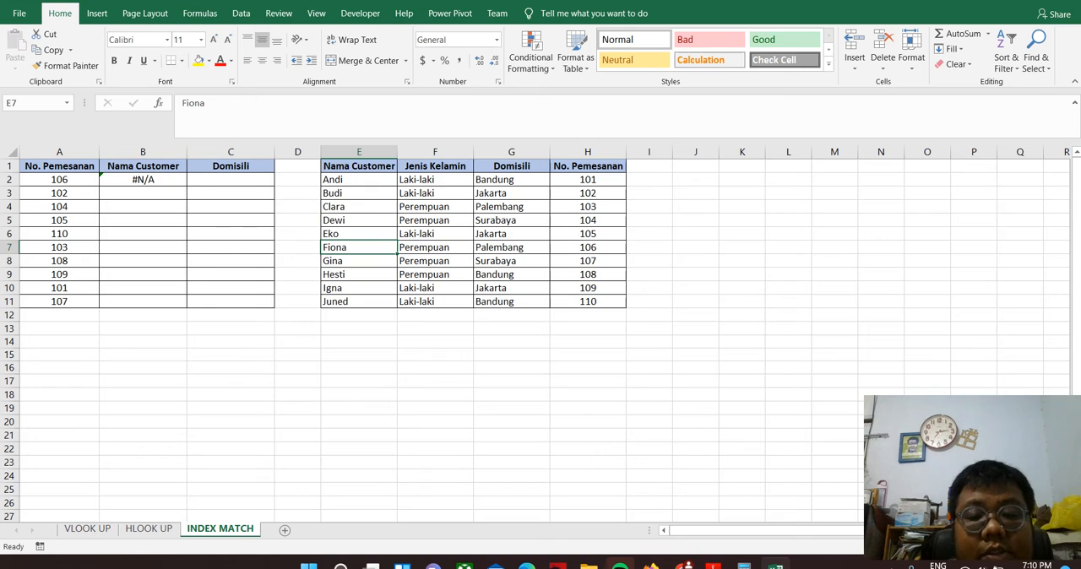
pyautogui.moveTo(208, 103); pyautogui.dragTo(181, 103)
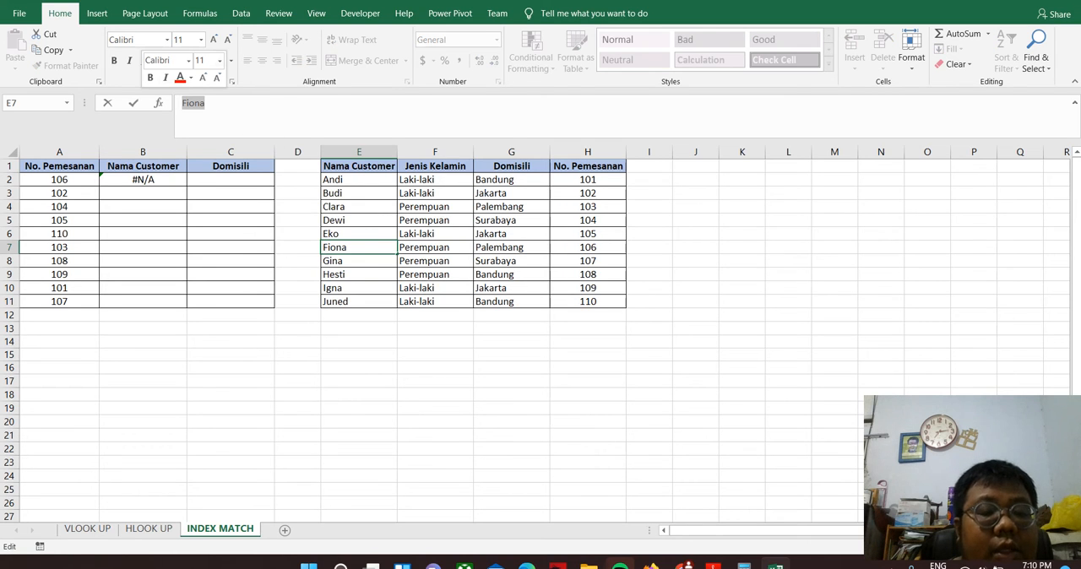
pyautogui.write('=index')
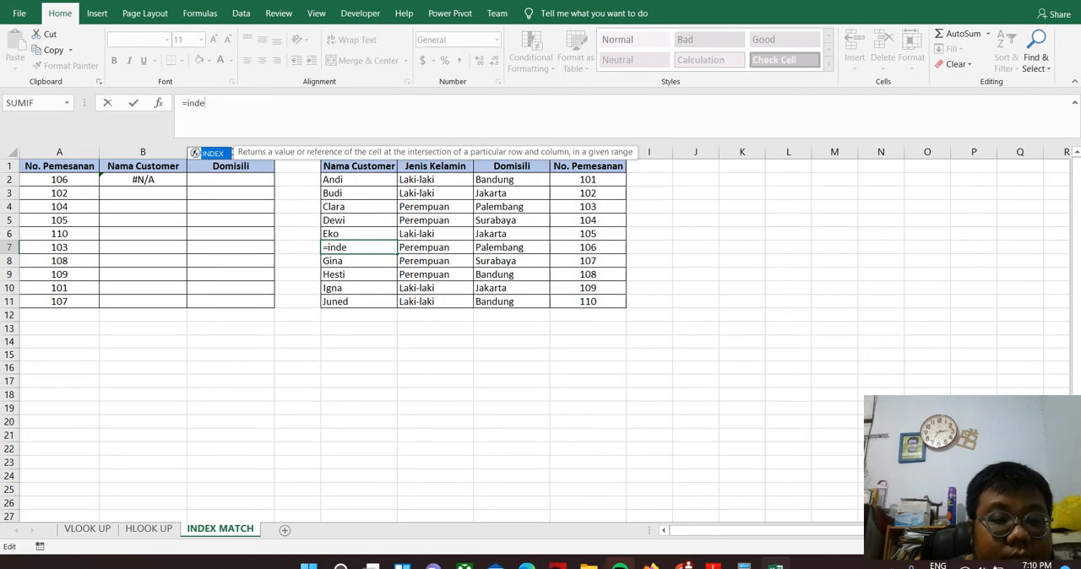
pyautogui.press('Tab')
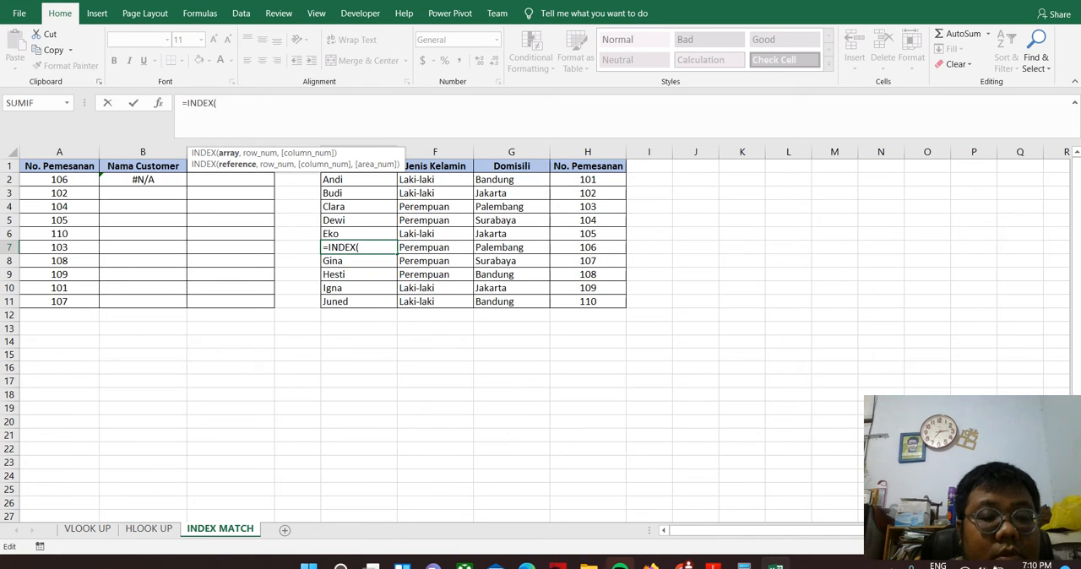
pyautogui.moveTo(371, 154); pyautogui.dragTo(342, 85)
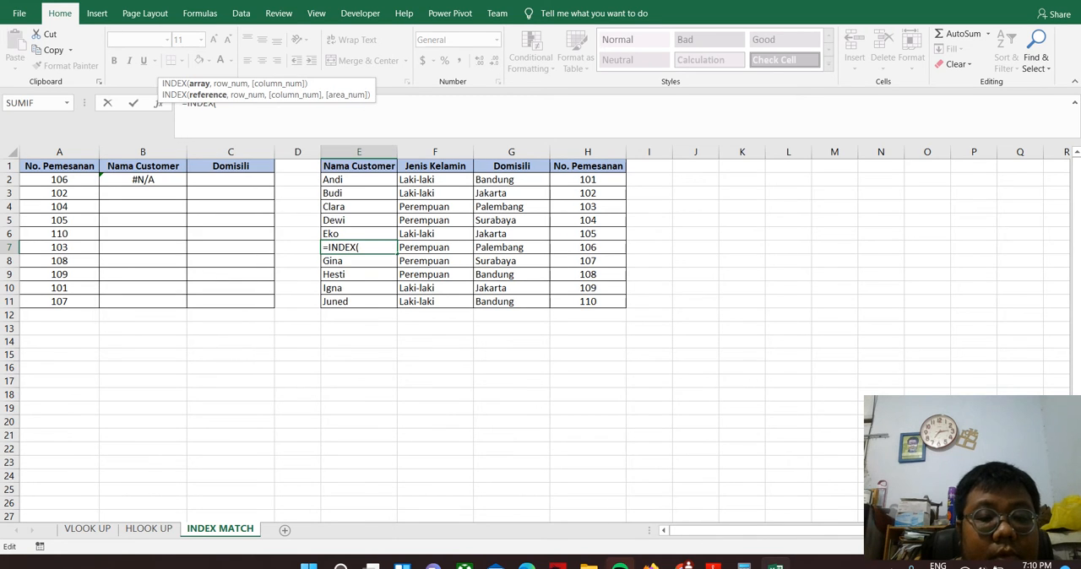
pyautogui.click(359, 167)
pyautogui.moveTo(359, 166); pyautogui.dragTo(591, 303)
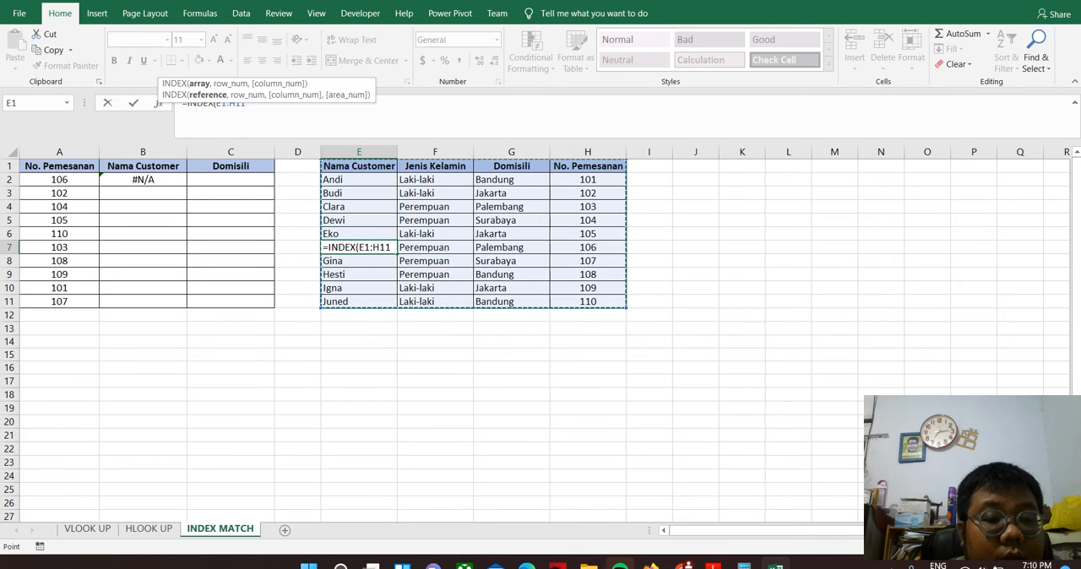
pyautogui.write(',')
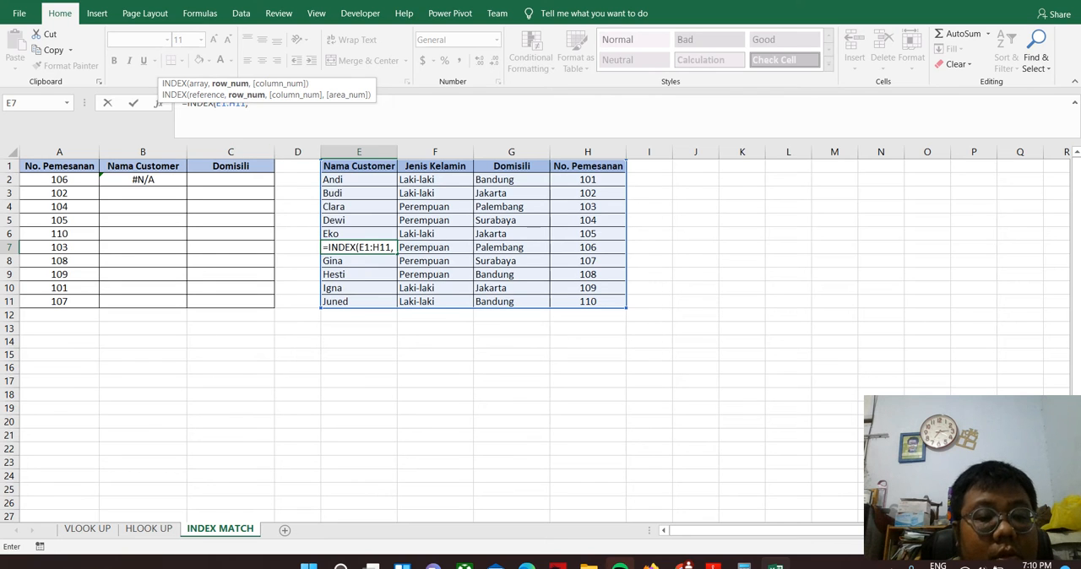
pyautogui.press('Escape')
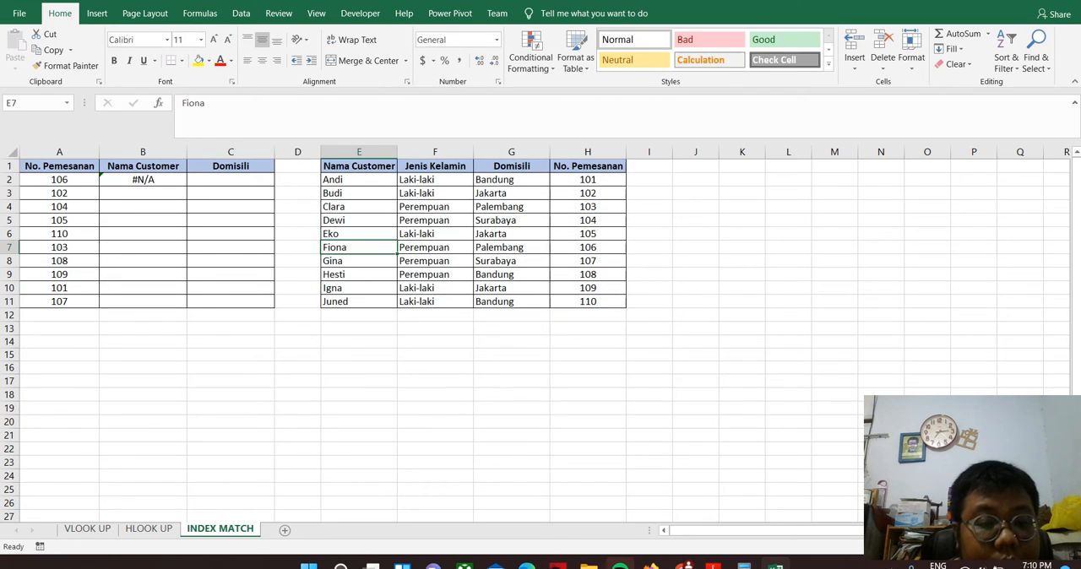
# Replace the content of B2 with a new INDEX formula using the customer table E1:H11 as its array
pyautogui.click(143, 180)
pyautogui.write('=in')
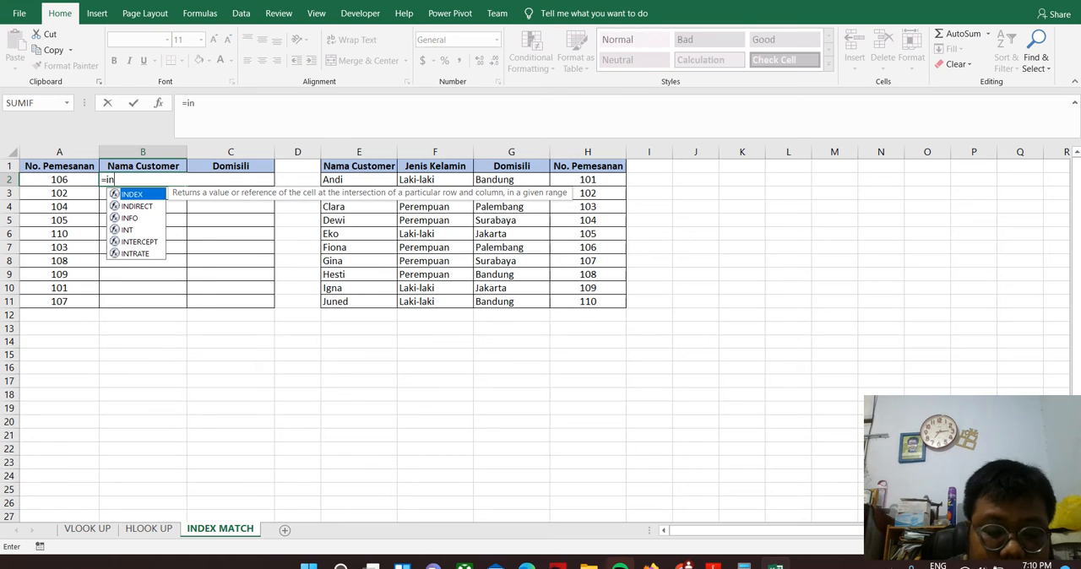
pyautogui.press('Escape')
pyautogui.press('BackSpace')
pyautogui.write('n')
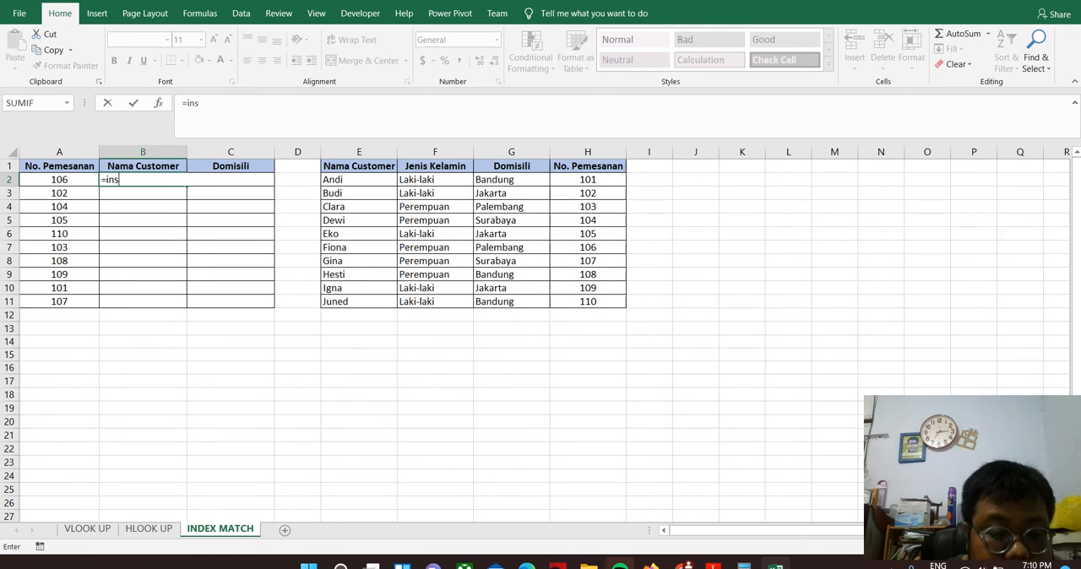
pyautogui.press('BackSpace')
pyautogui.write('nde')
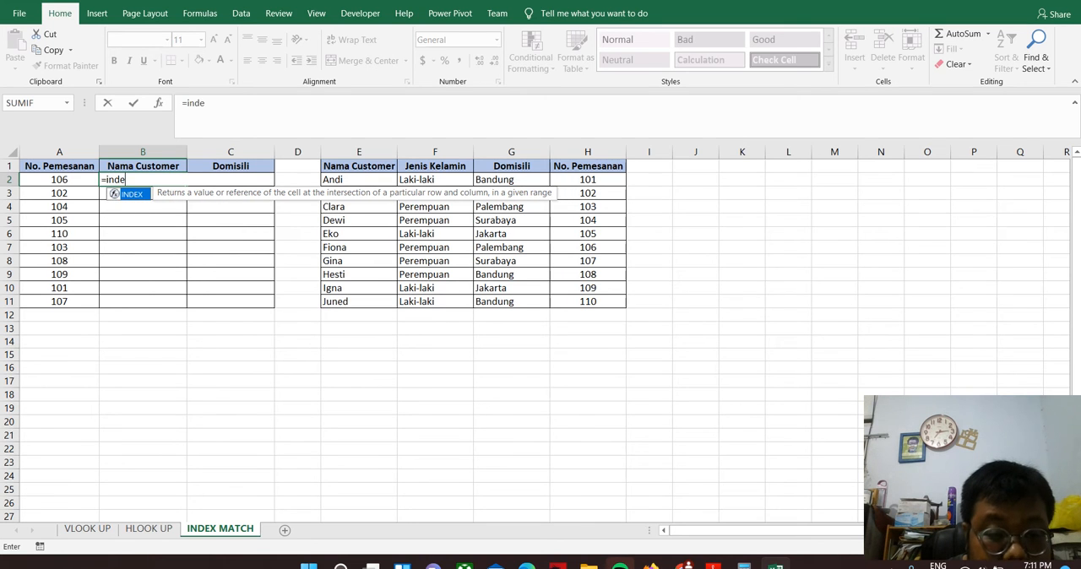
pyautogui.press('Tab')
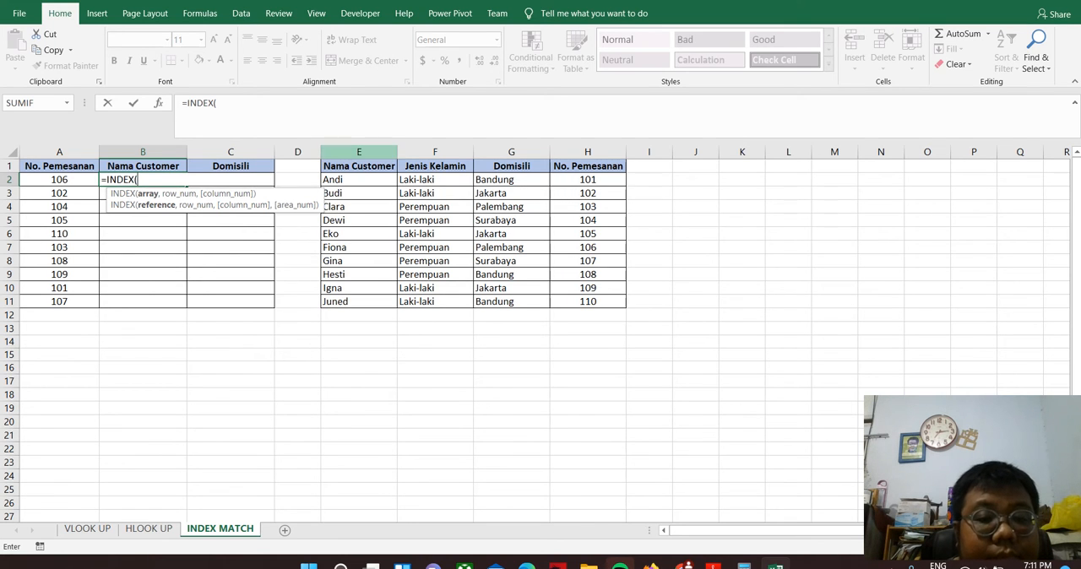
pyautogui.moveTo(338, 165); pyautogui.dragTo(623, 302)
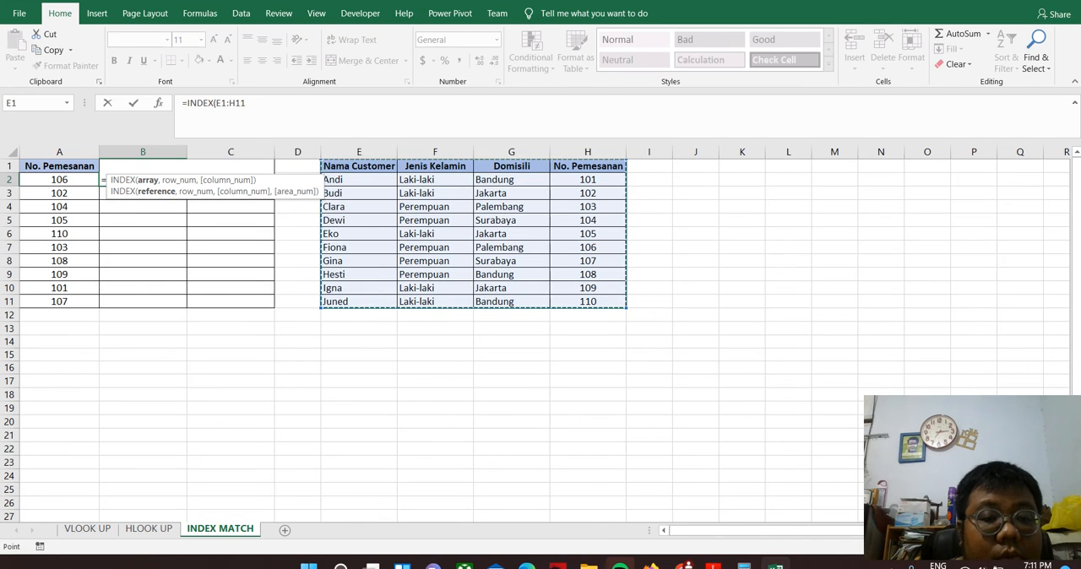
pyautogui.press('F2')
pyautogui.write(',')
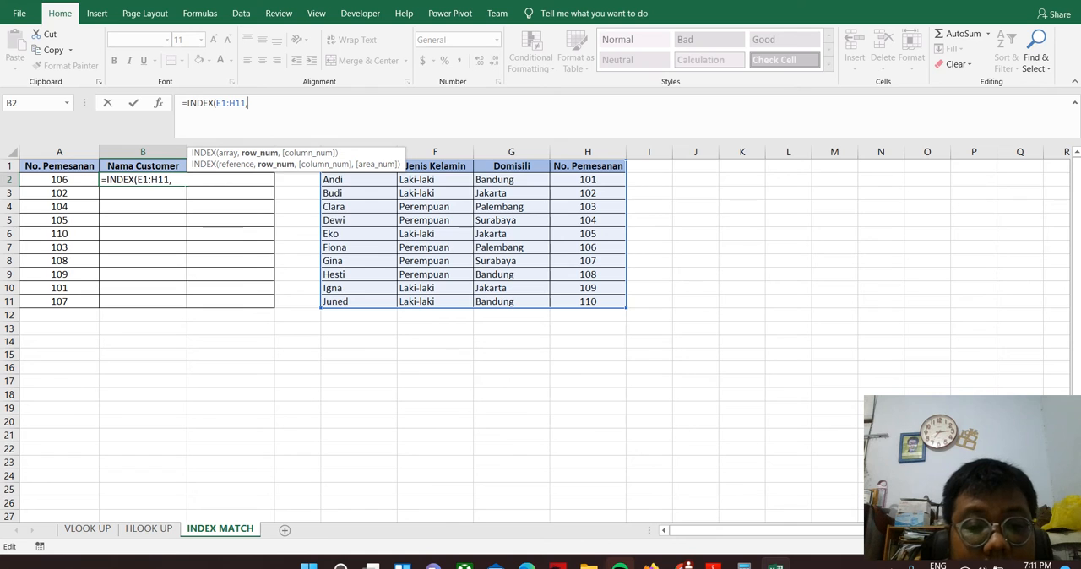
# Complete the B2 INDEX formula with row number 7 and column number 1, and review the committed formula
pyautogui.moveTo(296, 158); pyautogui.dragTo(179, 102)
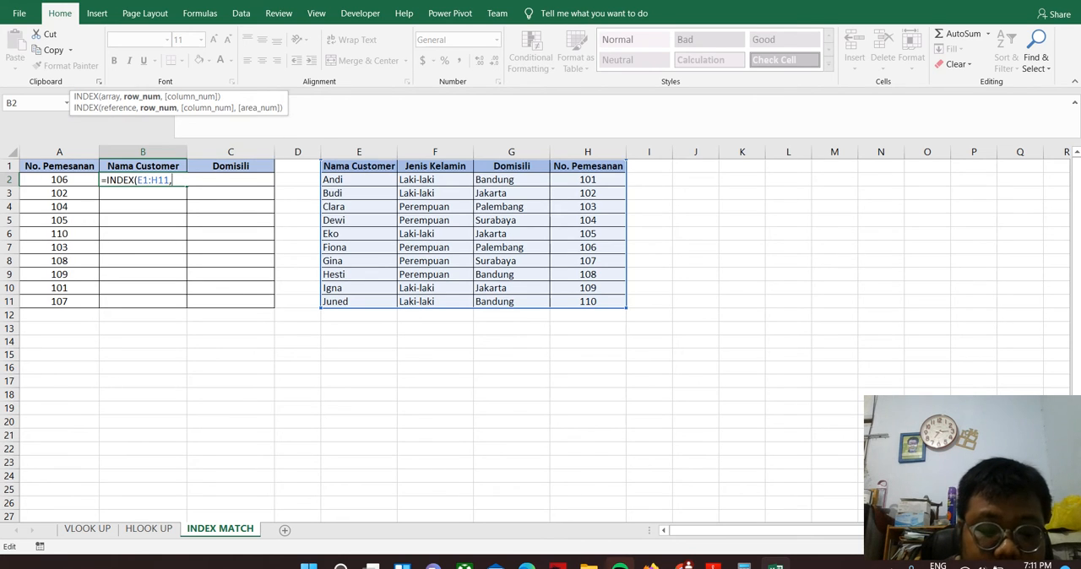
pyautogui.write('7,')
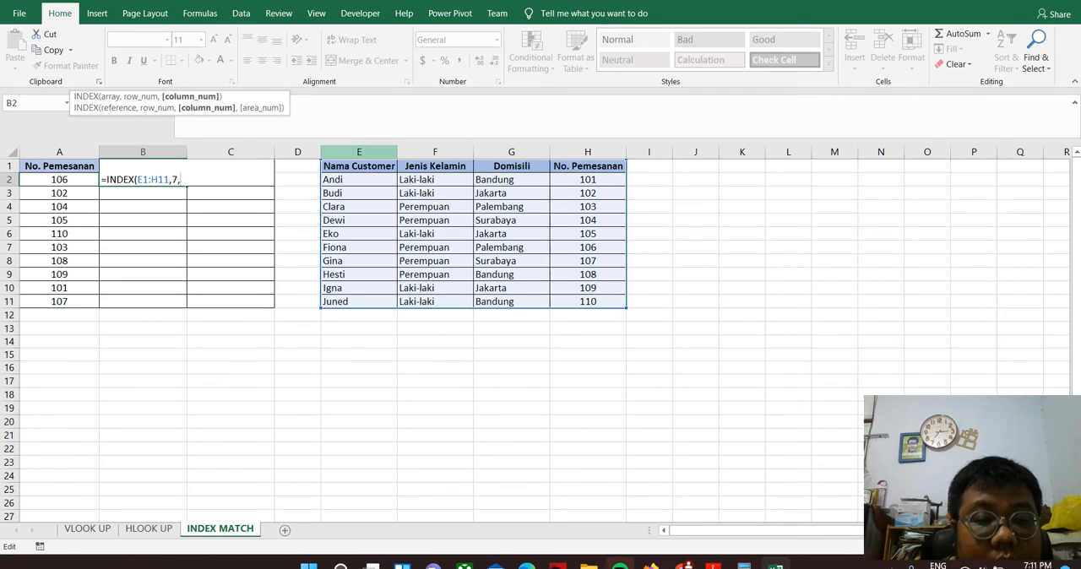
pyautogui.write('1')
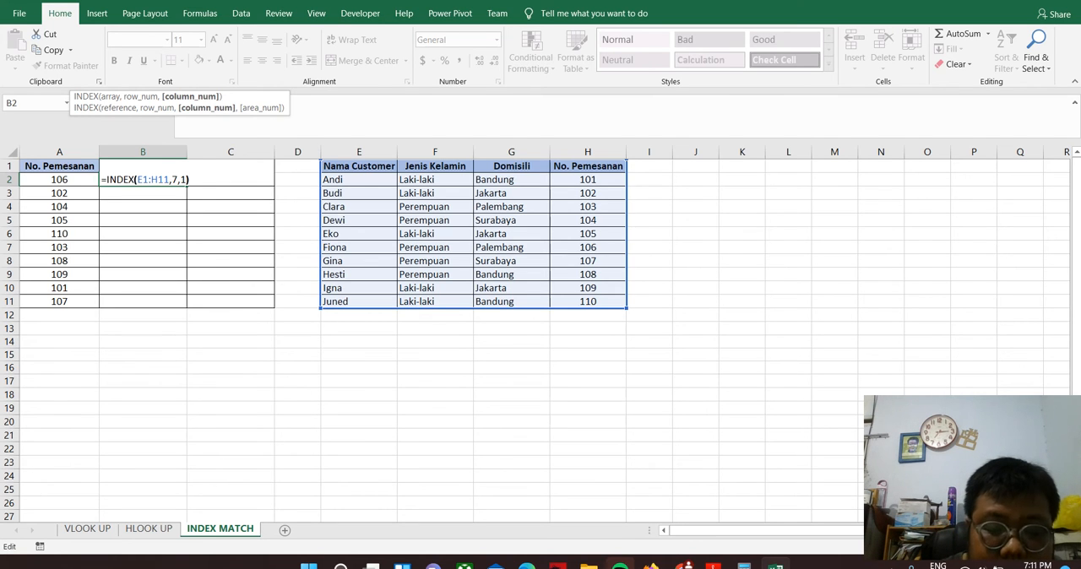
pyautogui.press('Return')
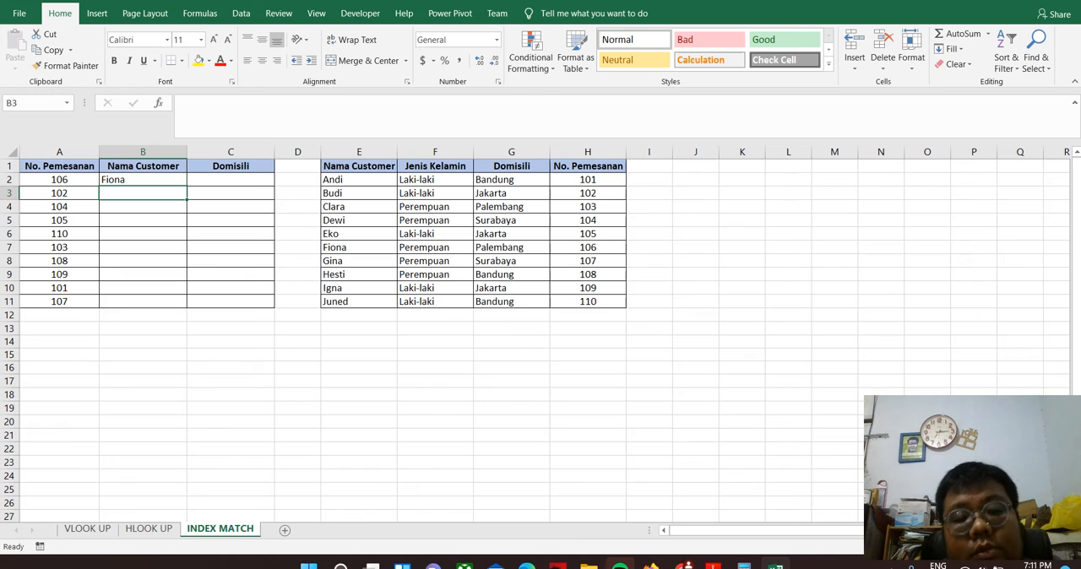
pyautogui.click(143, 180)
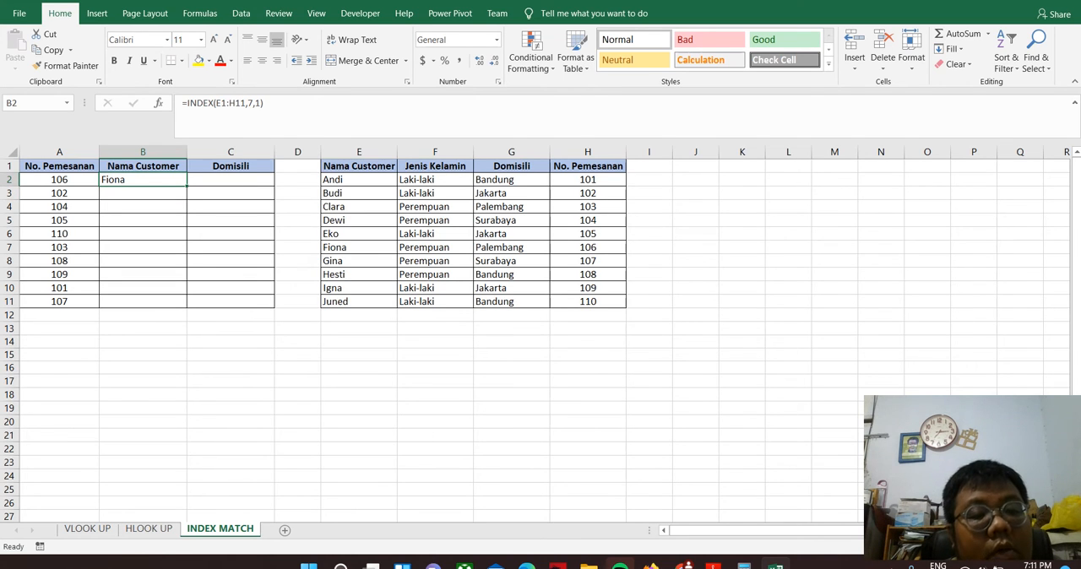
# Start an INDEX formula in B3 with the customer table E1:H11 as its array
pyautogui.click(143, 193)
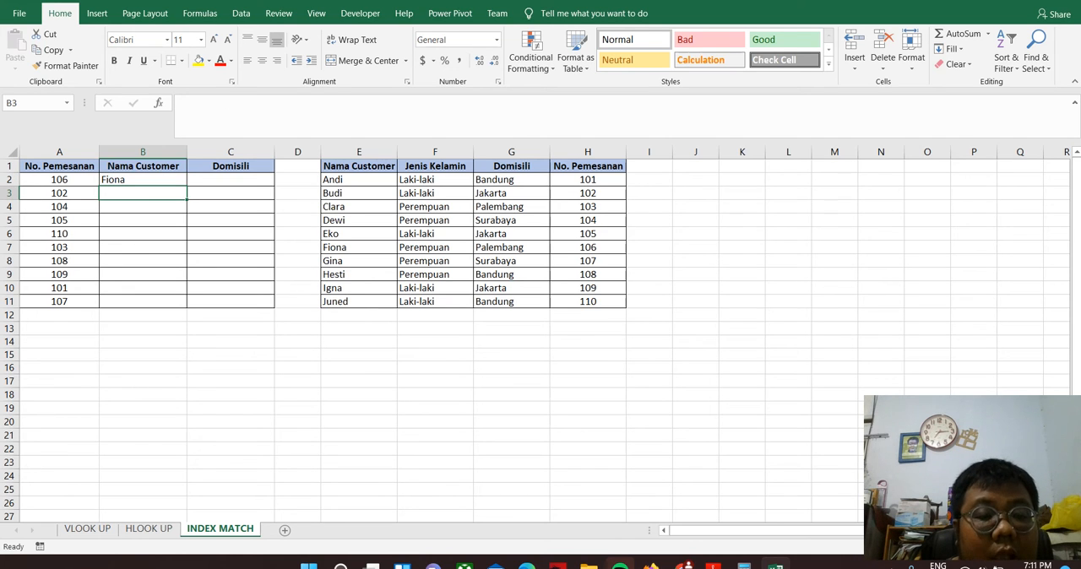
pyautogui.write('=inde')
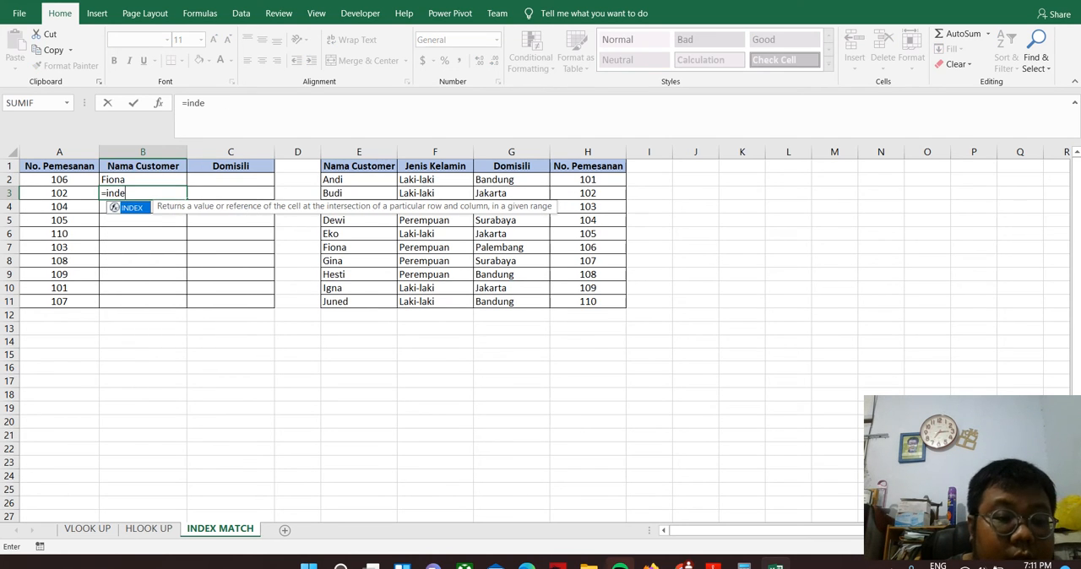
pyautogui.press('Tab')
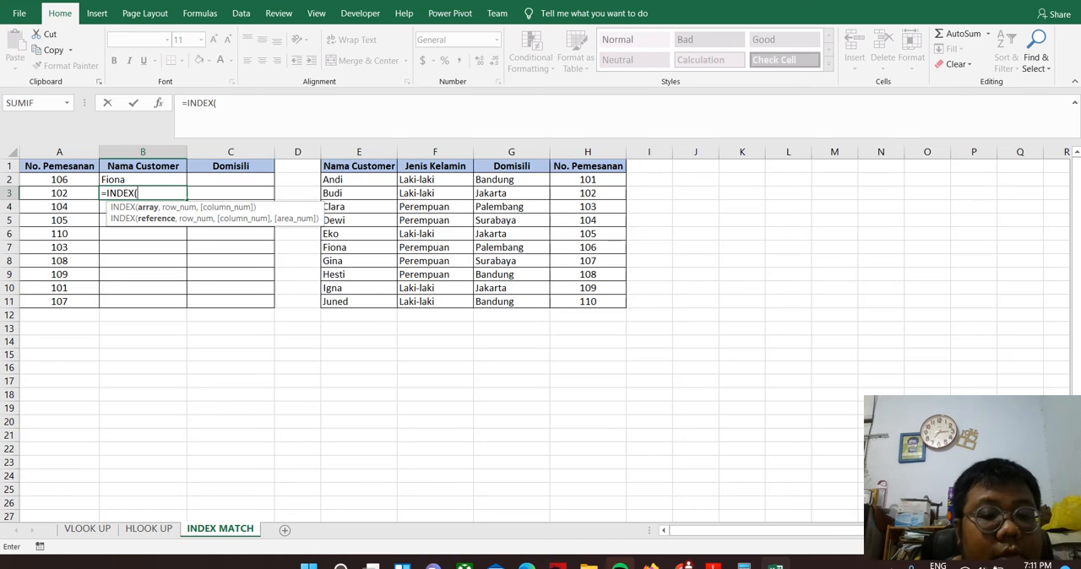
pyautogui.moveTo(358, 165); pyautogui.dragTo(624, 306)
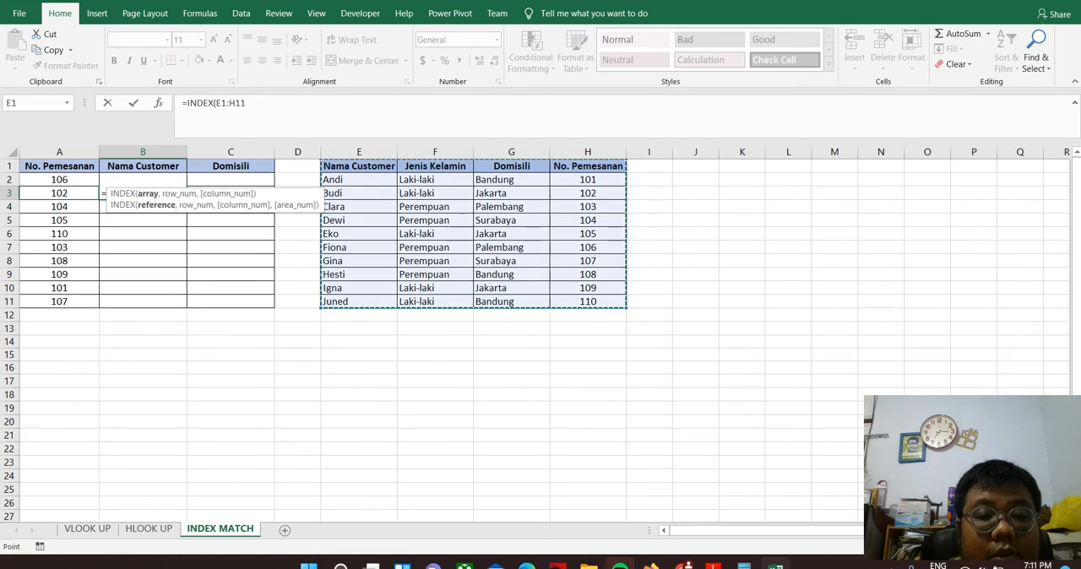
pyautogui.click(247, 103)
pyautogui.write(',')
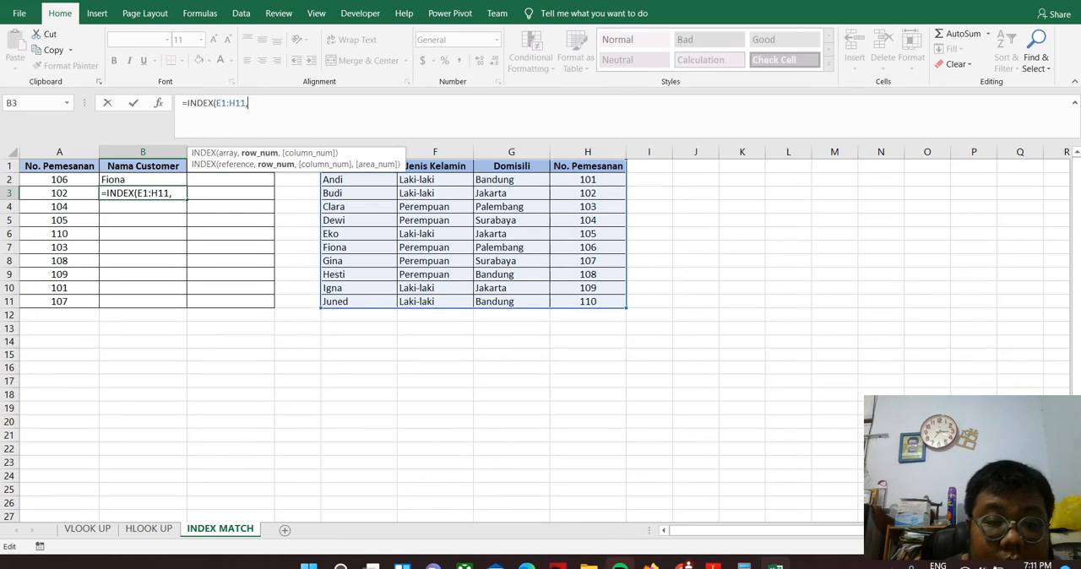
# Make the array reference in the B3 INDEX formula absolute as $E$1:$H$11
pyautogui.click(221, 103)
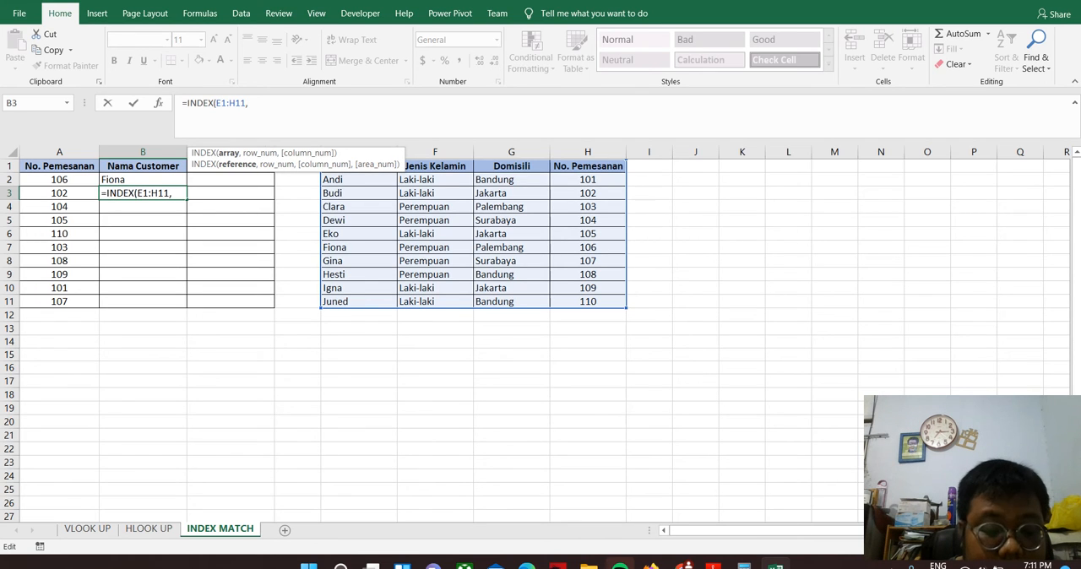
pyautogui.press('F4')
pyautogui.click(247, 103)
pyautogui.press('F4')
pyautogui.click(271, 103)
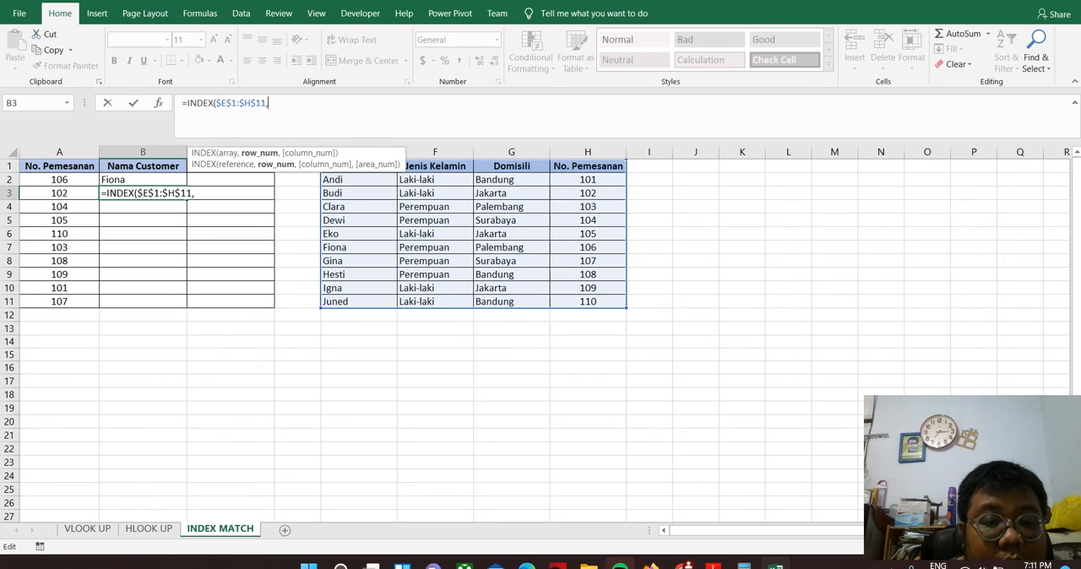
# Finish the B3 INDEX formula with row number 2 and column number 1
pyautogui.write('2,')
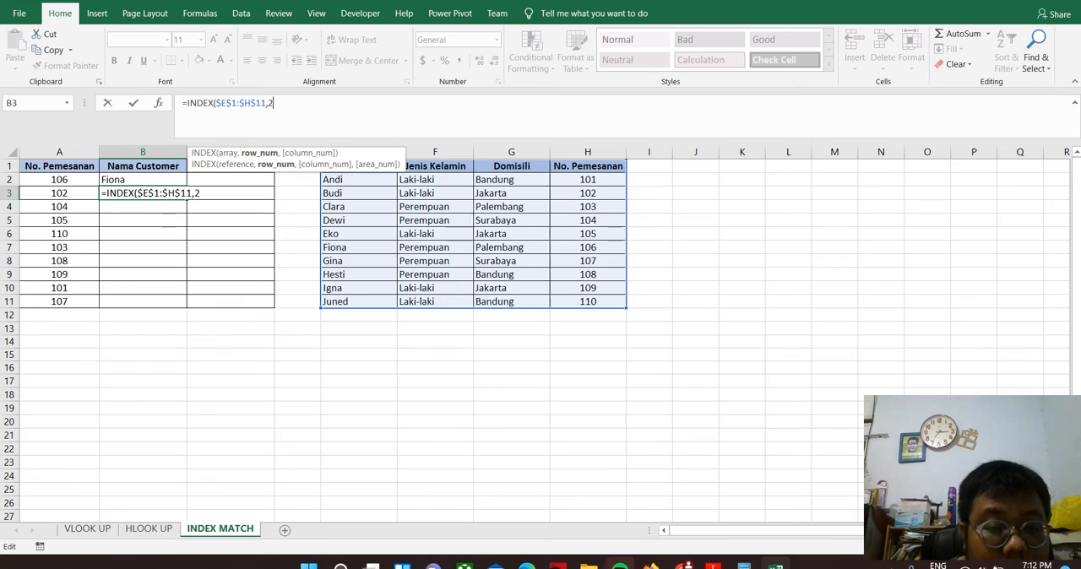
pyautogui.write('1')
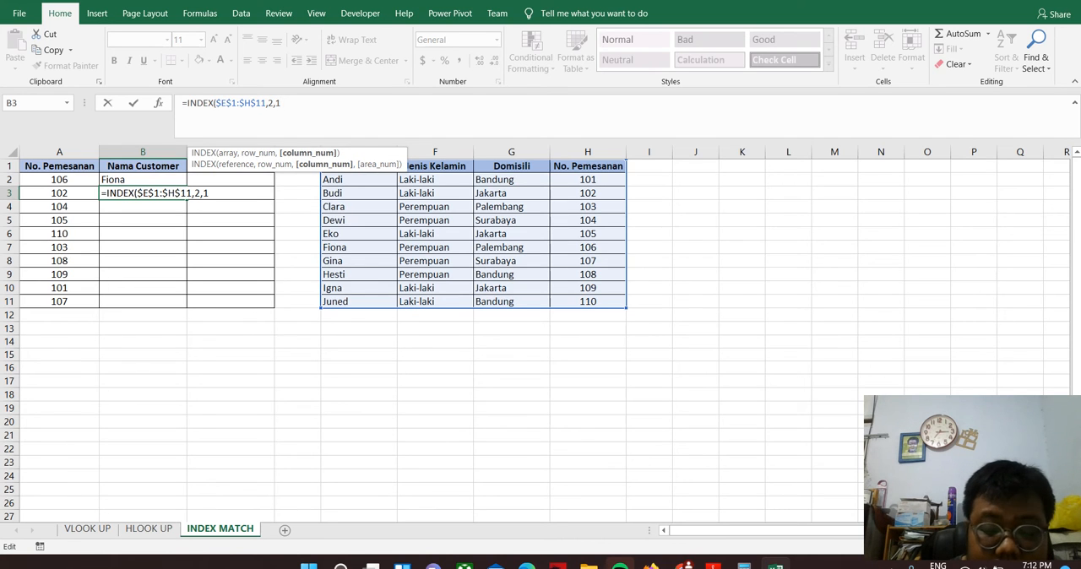
pyautogui.write(')')
pyautogui.press('Return')
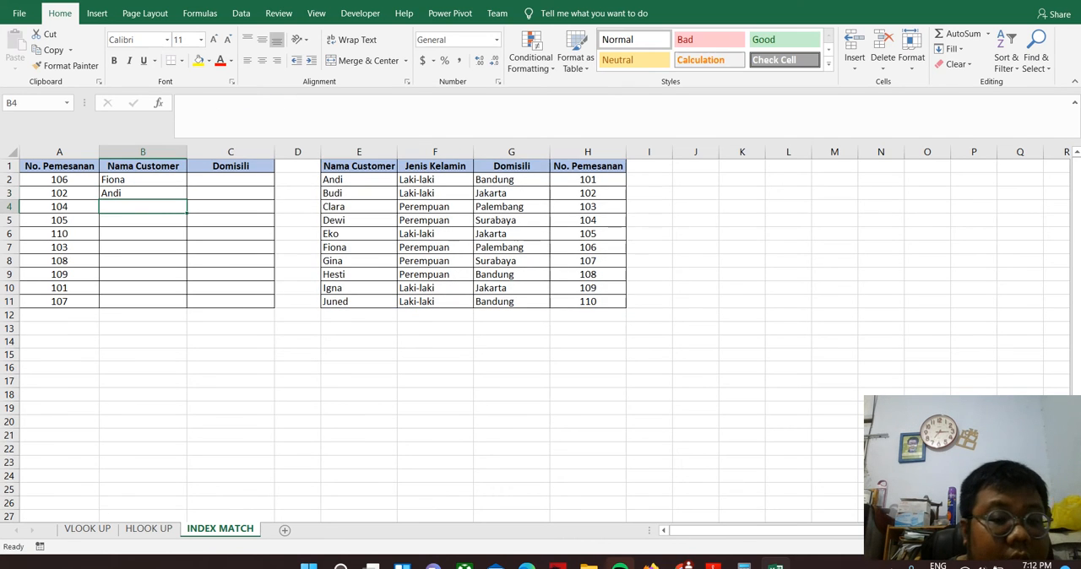
# Fill the B3 INDEX formula with its absolute array down to B11 and check its row number argument
pyautogui.click(142, 193)
pyautogui.moveTo(187, 201); pyautogui.dragTo(187, 302)
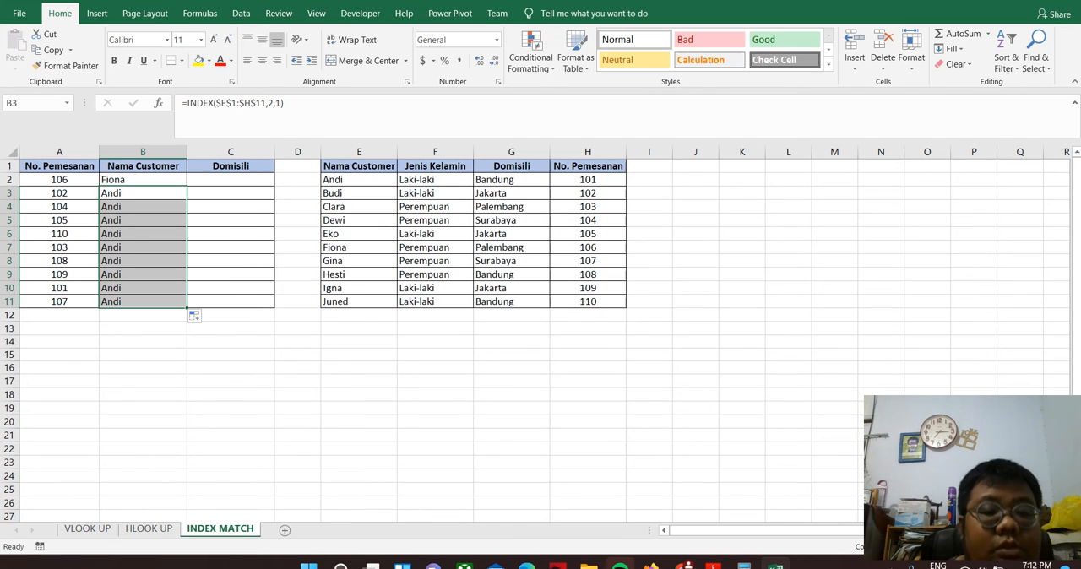
pyautogui.click(272, 103)
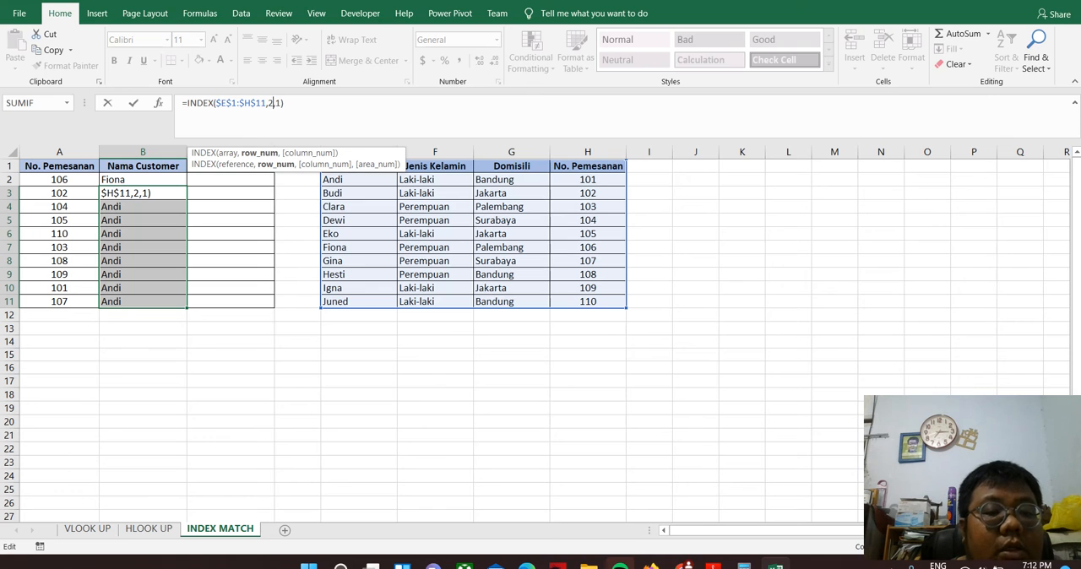
pyautogui.press('Return')
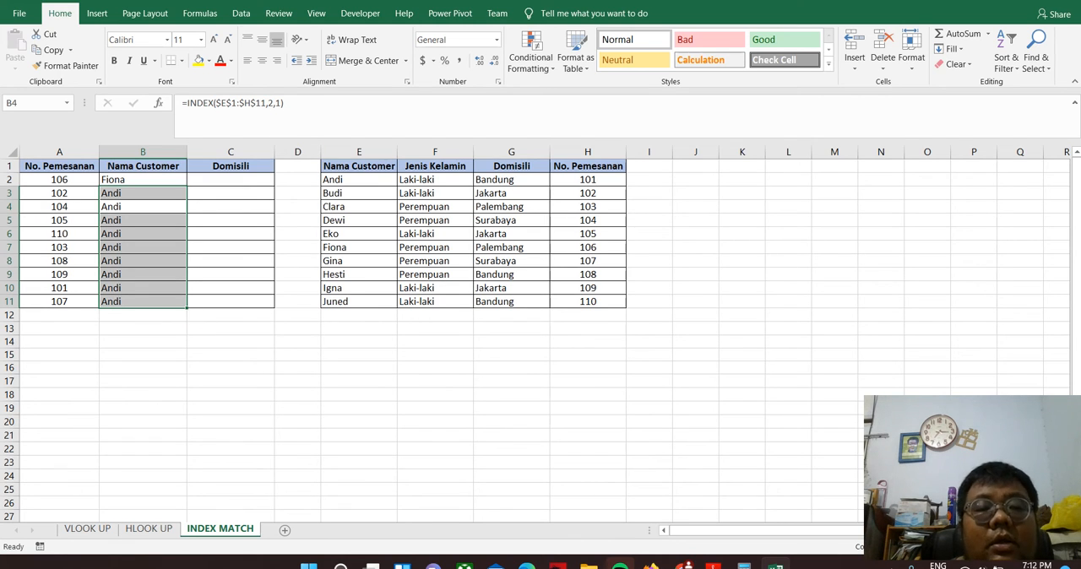
# Remove the dollar signs from the array in the B3 INDEX formula so it reads =INDEX(E1:H11,2,1)
pyautogui.press('Down')
pyautogui.press('Up')
pyautogui.press('Up')
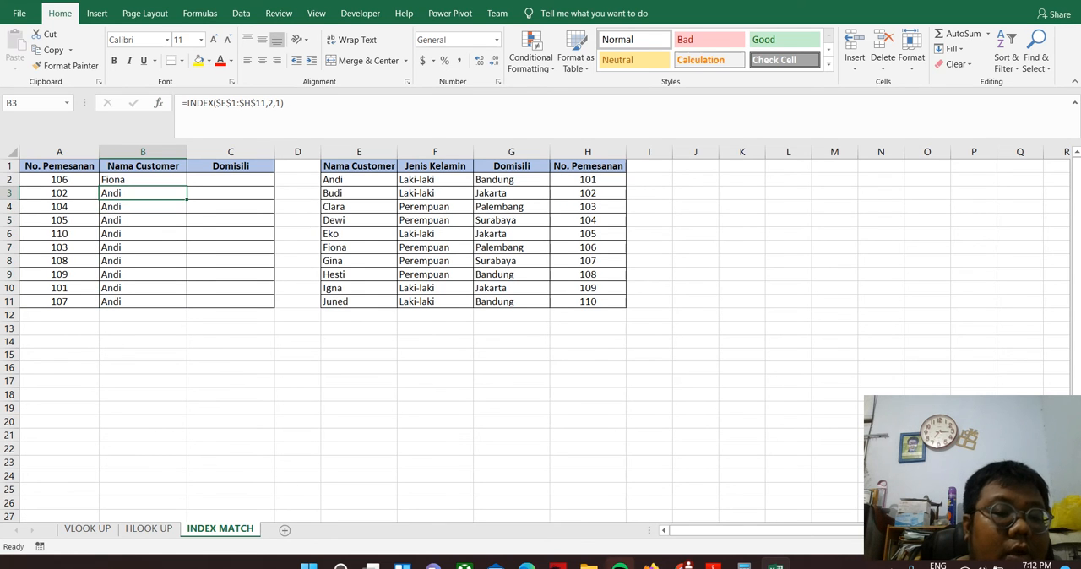
pyautogui.click(221, 103)
pyautogui.press('BackSpace')
pyautogui.press('Right')
pyautogui.press('Right')
pyautogui.press('BackSpace')
pyautogui.press('Right')
pyautogui.press('Right')
pyautogui.press('Right')
pyautogui.press('BackSpace')
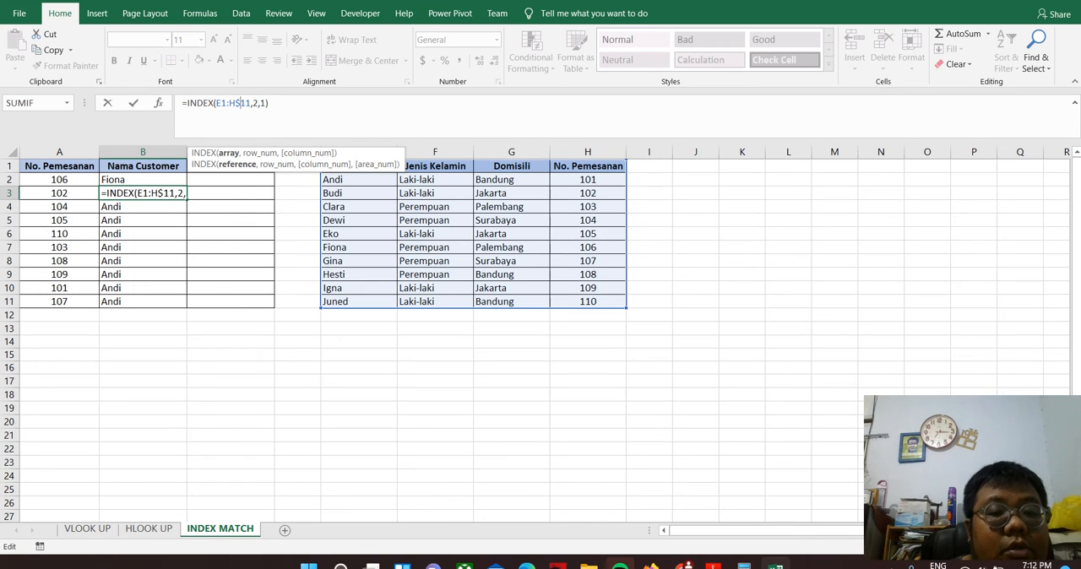
pyautogui.press('Return')
pyautogui.press('Up')
# Fill the relative B3 INDEX formula down to B11 and inspect the array range used by the formula in B6
pyautogui.moveTo(187, 199); pyautogui.dragTo(187, 302)
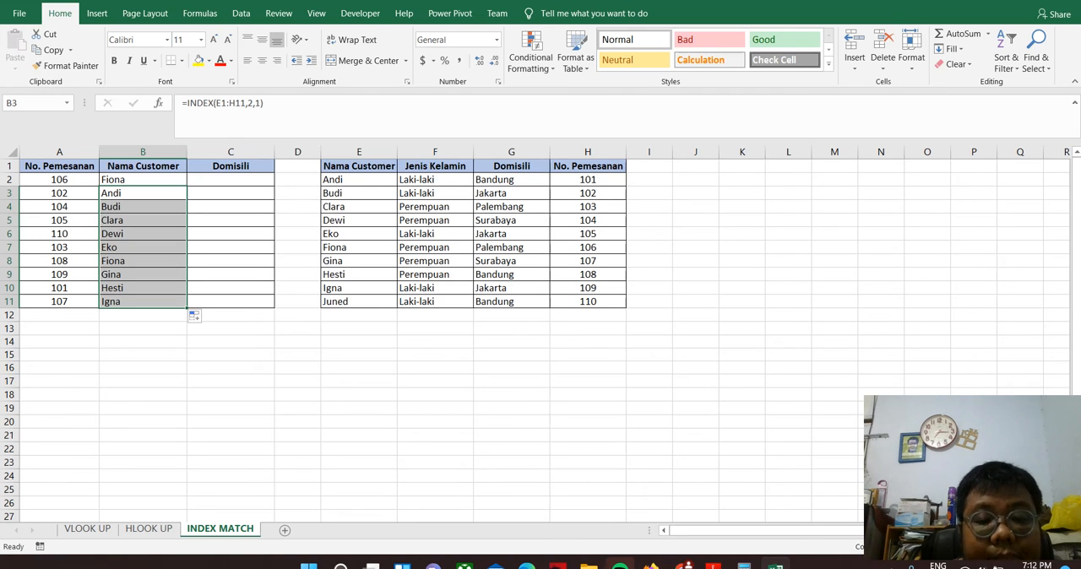
pyautogui.click(358, 207)
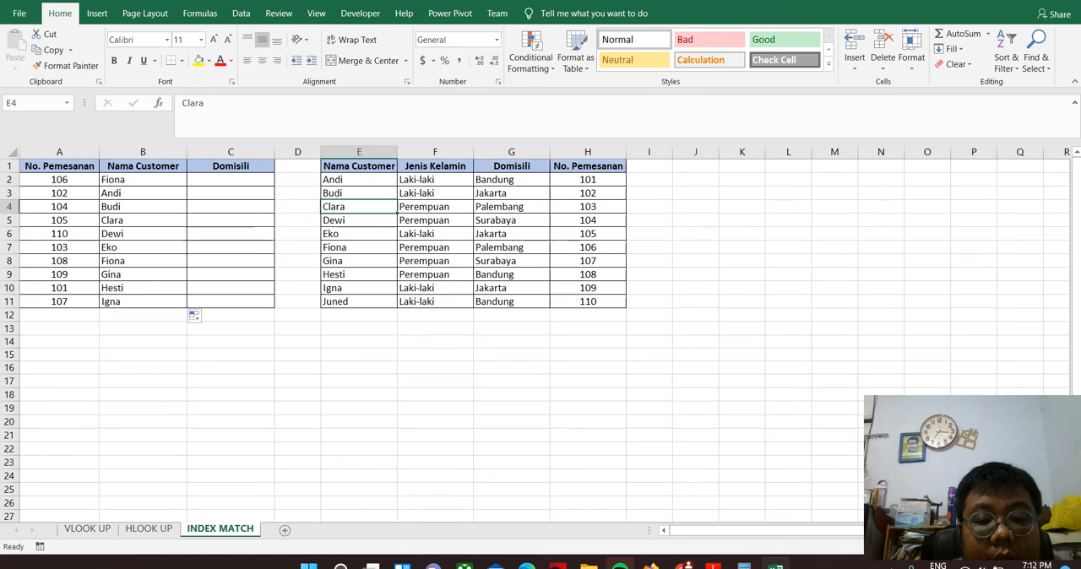
pyautogui.click(143, 207)
pyautogui.click(142, 234)
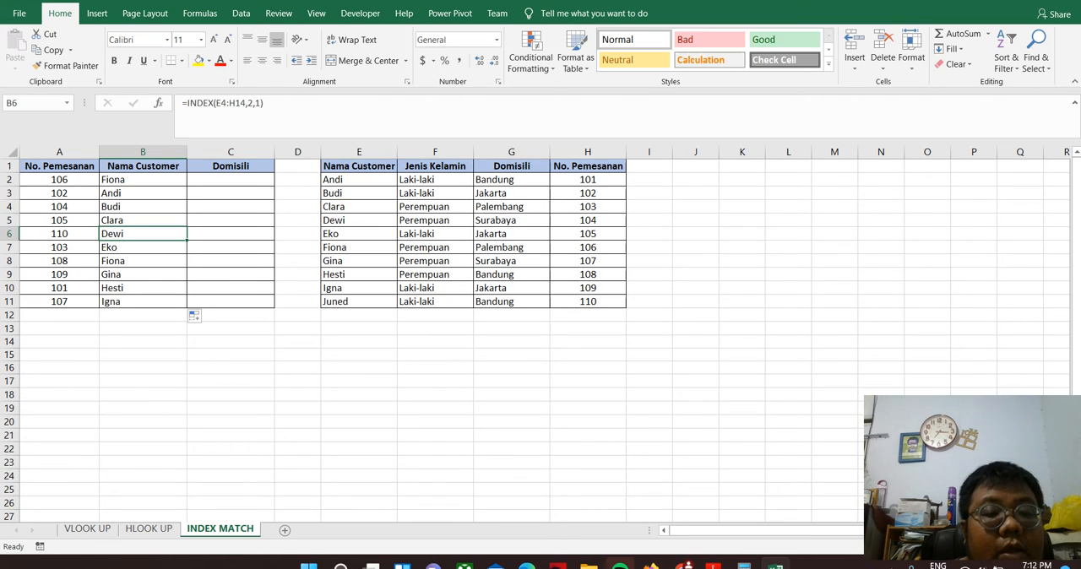
pyautogui.press('F2')
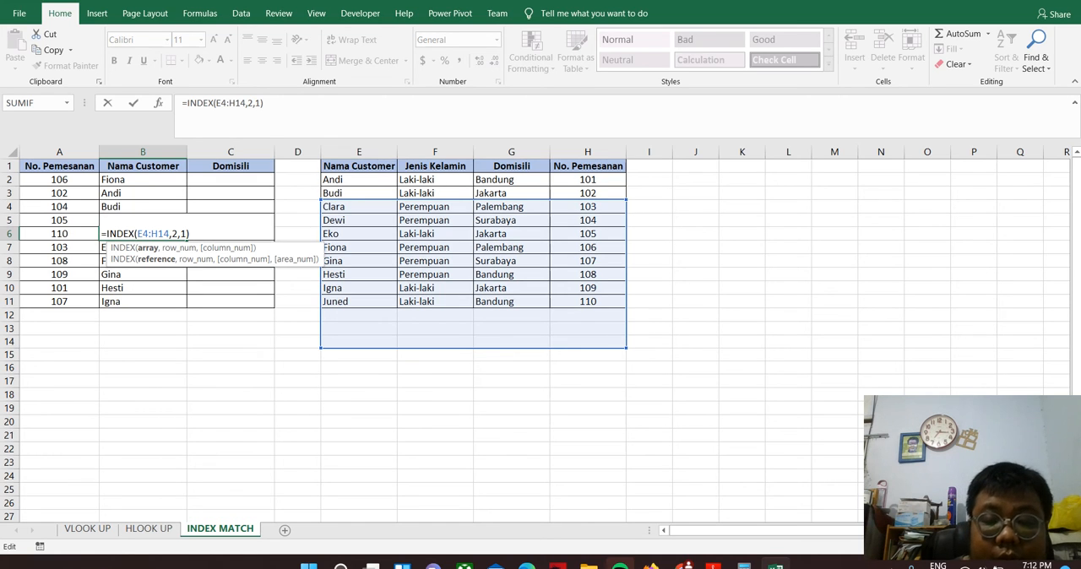
pyautogui.press('Return')
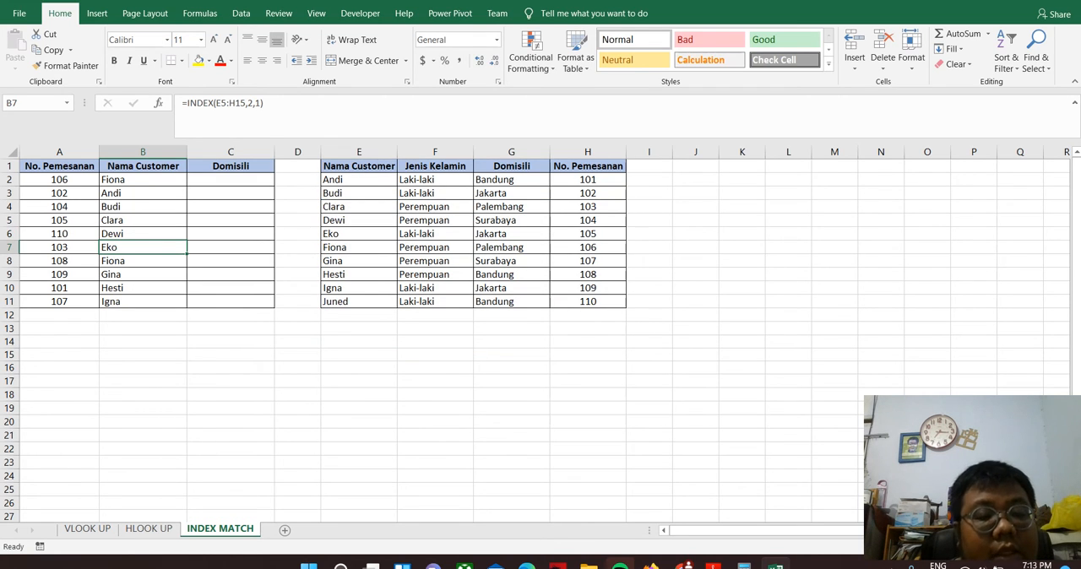
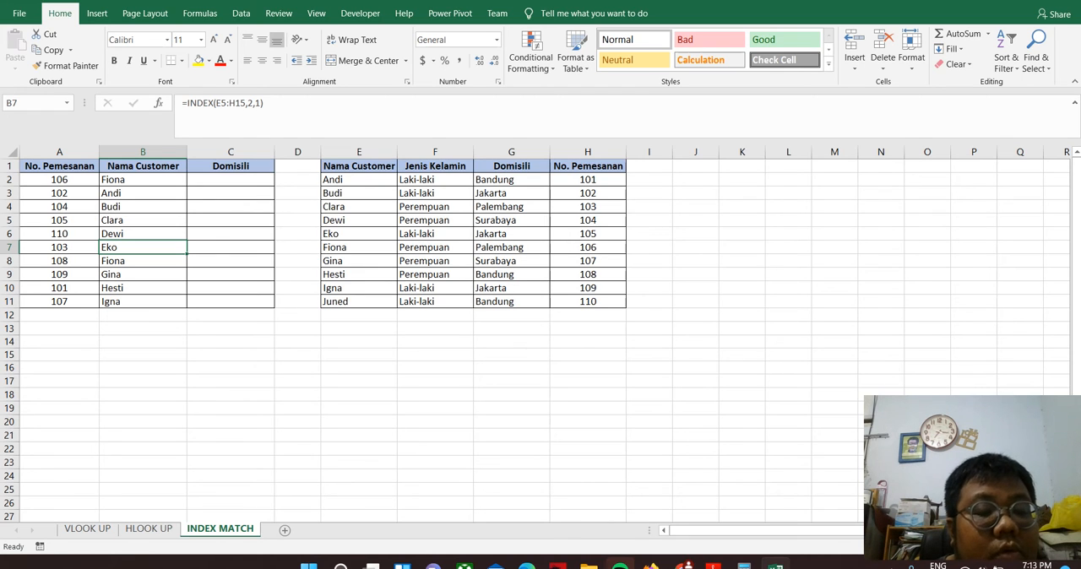
# Clear the INDEX formulas from B3:B11 in the Nama Customer column
pyautogui.moveTo(142, 193); pyautogui.dragTo(142, 302)
pyautogui.press('BackSpace')
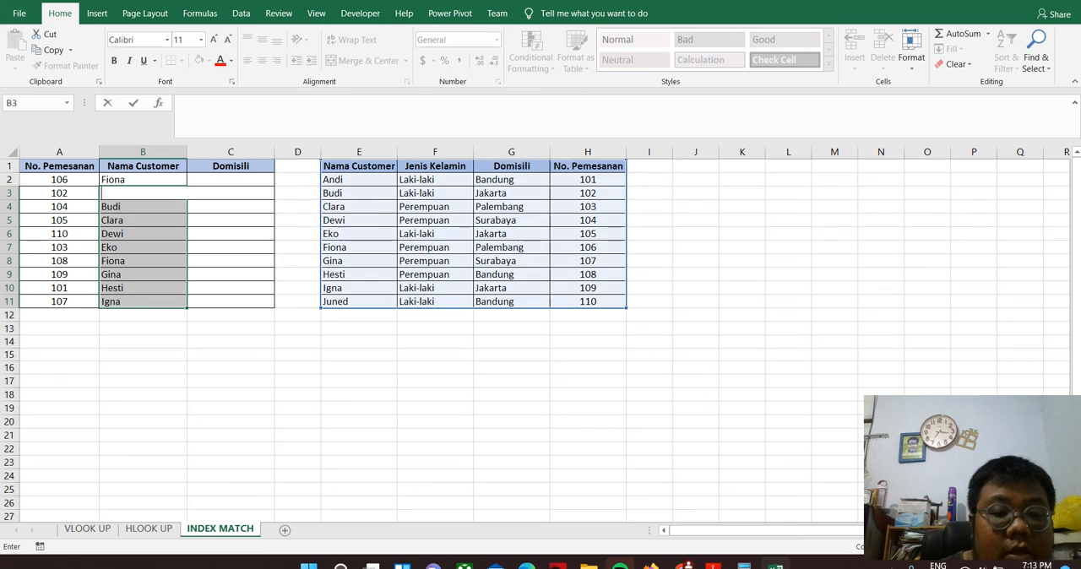
pyautogui.press('Down')
pyautogui.moveTo(142, 207); pyautogui.dragTo(141, 302)
pyautogui.press('BackSpace')
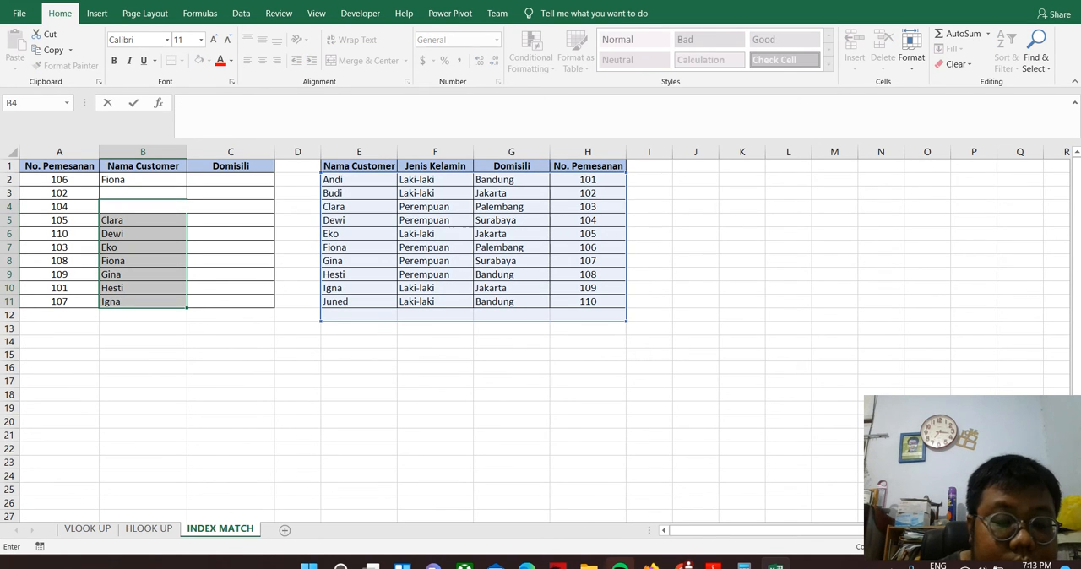
pyautogui.click(141, 301)
pyautogui.moveTo(142, 220); pyautogui.dragTo(142, 302)
pyautogui.press('Delete')
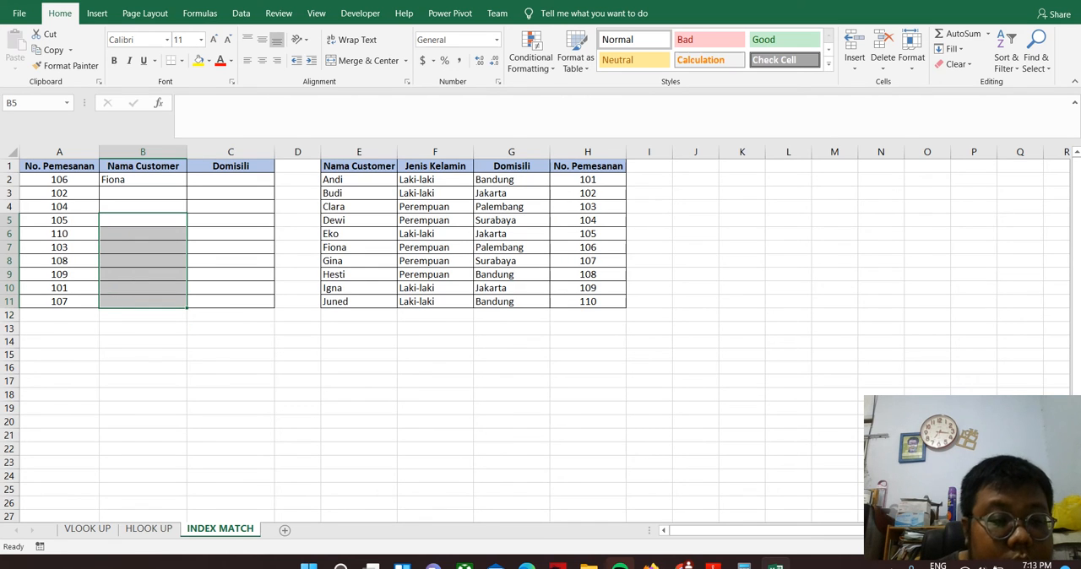
# Make the array in the B2 INDEX formula absolute so it reads $E$1:$H$11
pyautogui.click(143, 180)
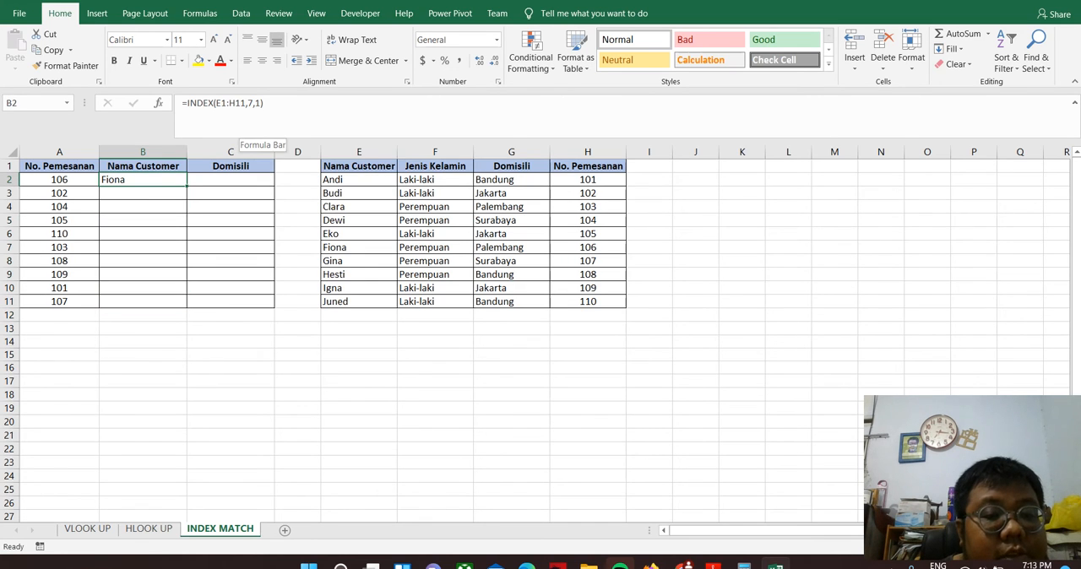
pyautogui.click(221, 103)
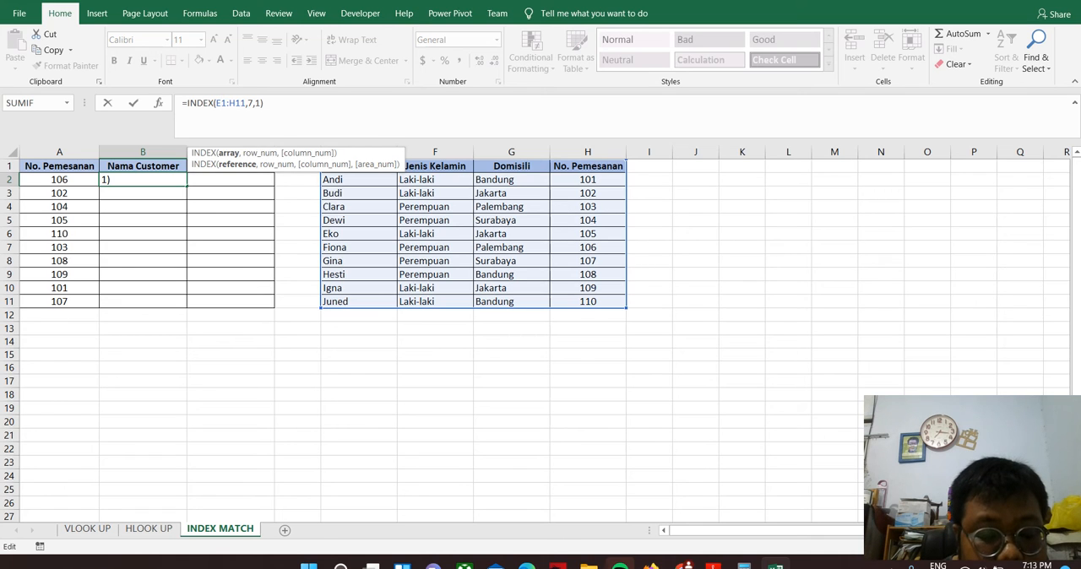
pyautogui.press('F4')
pyautogui.press('Right')
pyautogui.press('Right')
pyautogui.press('F4')
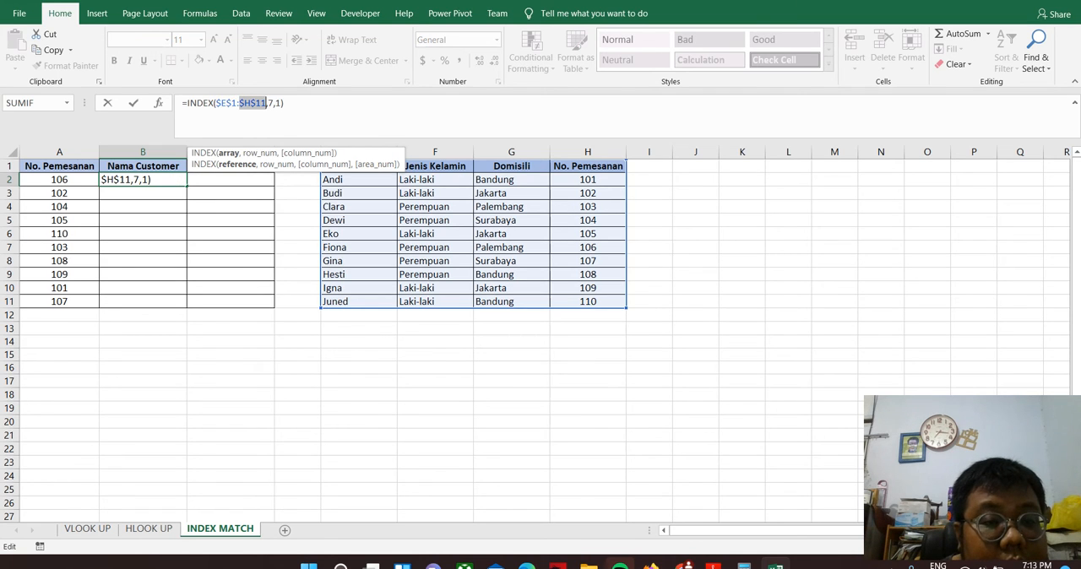
# Replace the row number 7 in the B2 INDEX formula with a MATCH function that uses A2 as lookup value
pyautogui.press('Right')
pyautogui.press('Right')
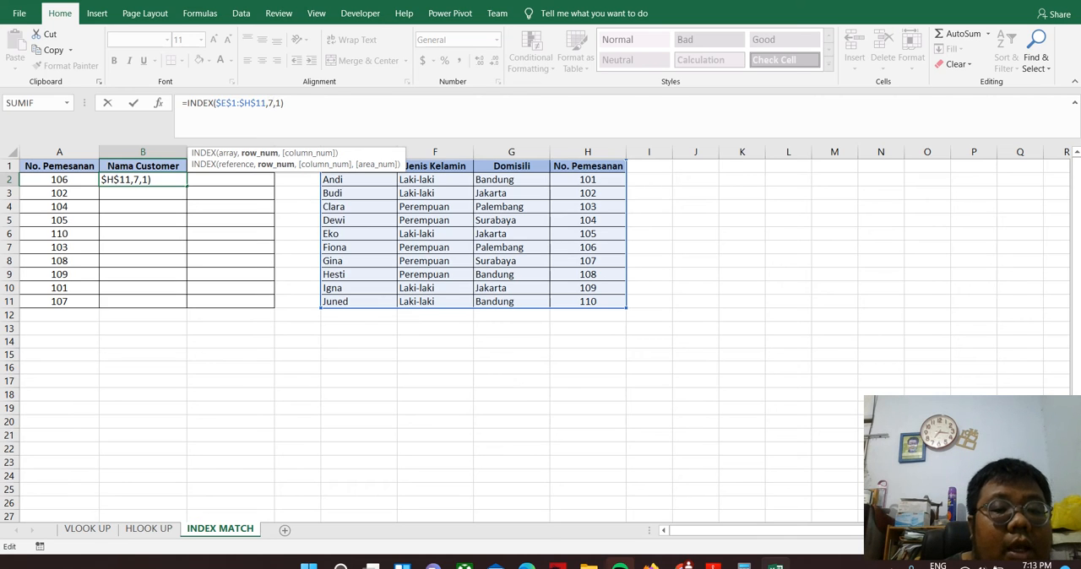
pyautogui.press('BackSpace')
pyautogui.write('ma')
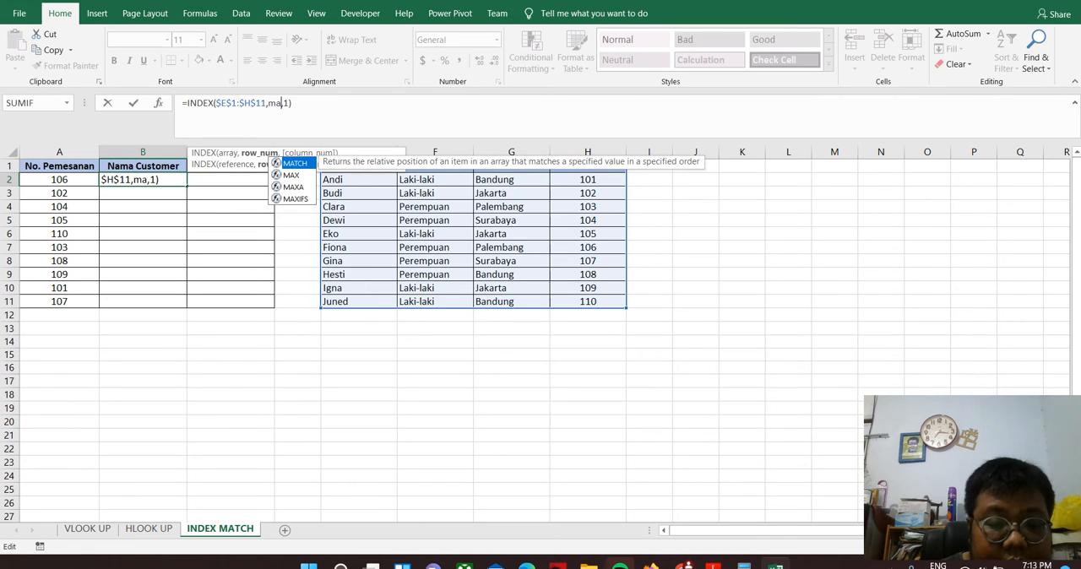
pyautogui.press('Tab')
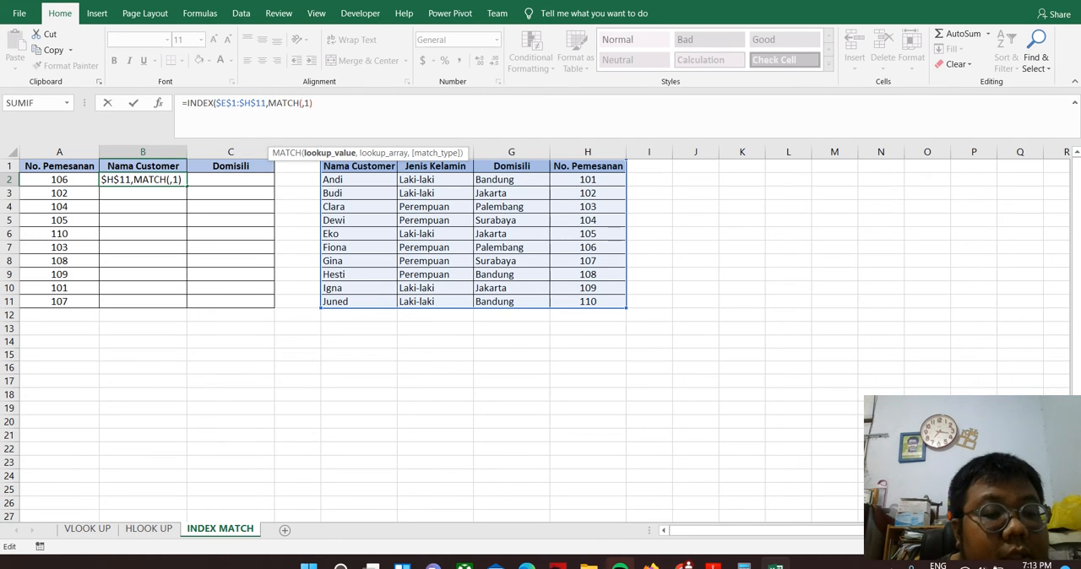
pyautogui.click(59, 180)
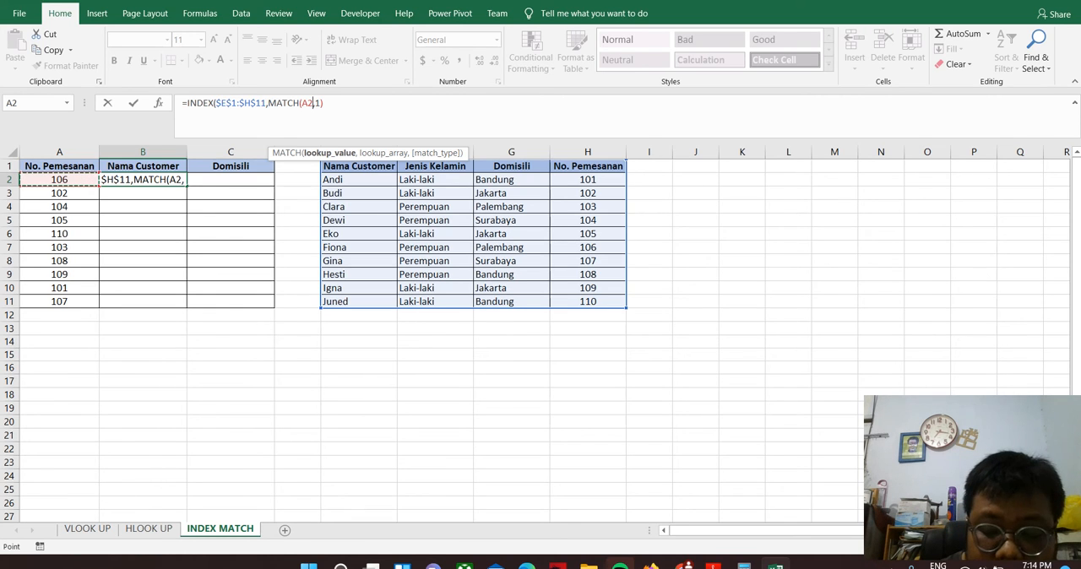
pyautogui.write(',')
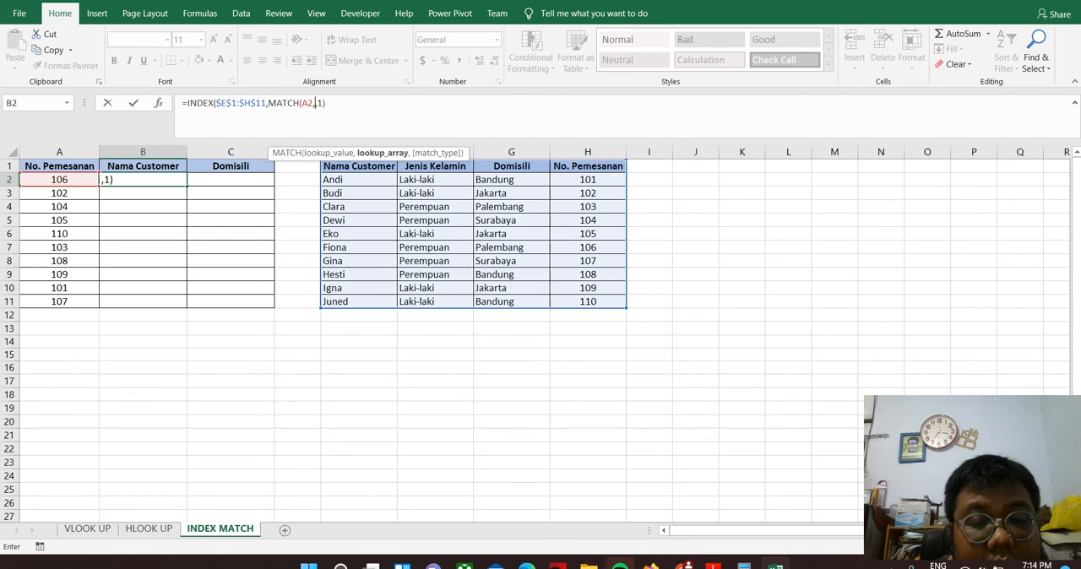
# Complete the MATCH function in B2 with lookup array 1 and exact match type 0, and enter the formula
pyautogui.write(',')
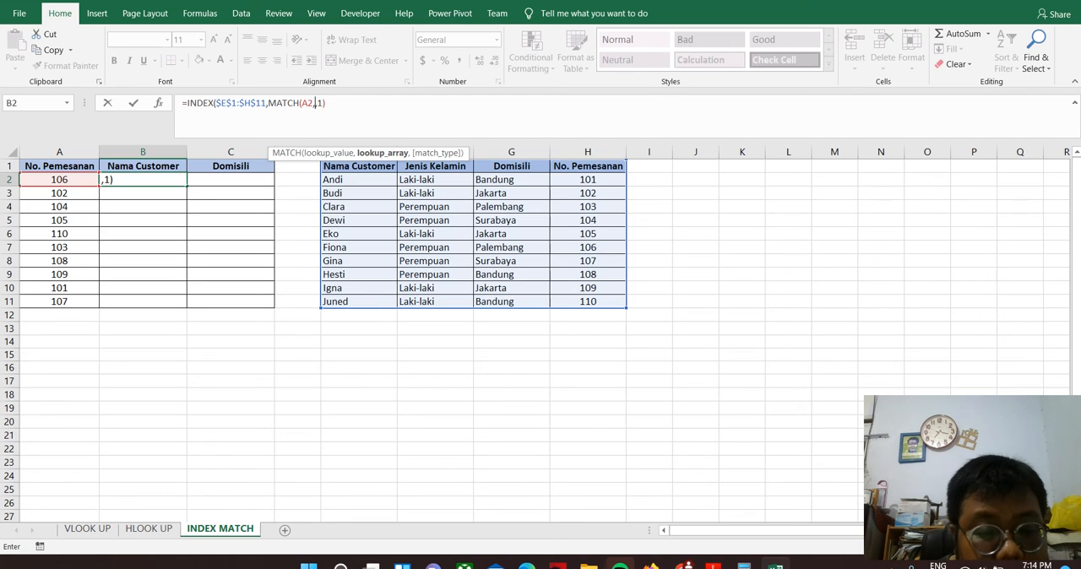
pyautogui.write('1')
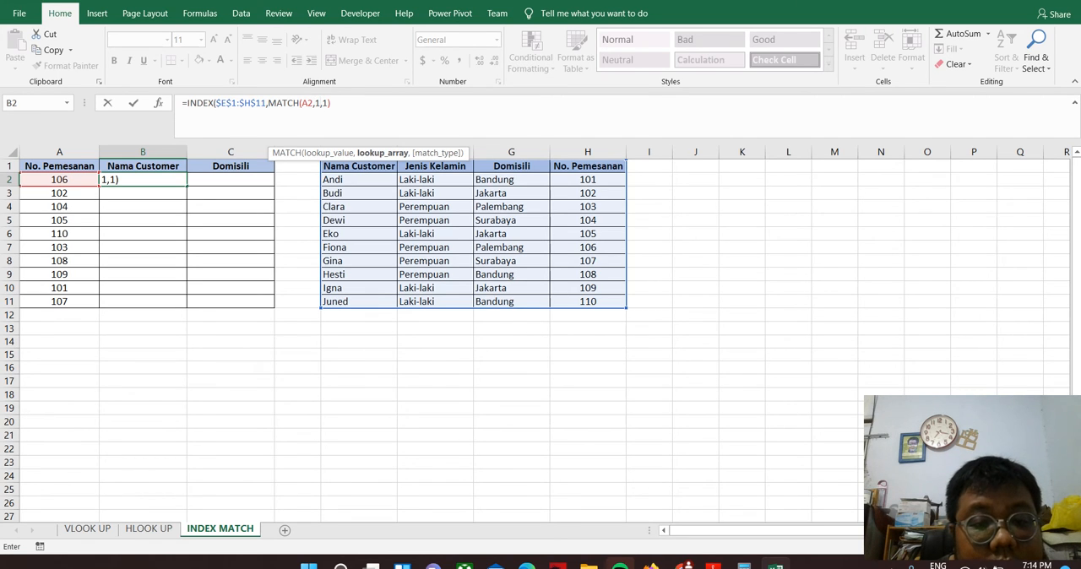
pyautogui.write(',')
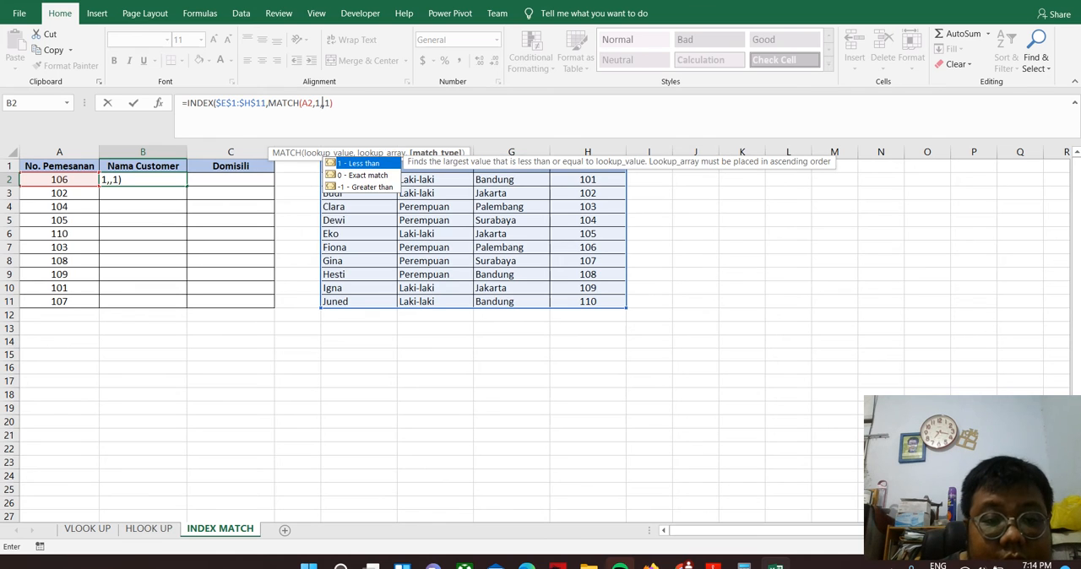
pyautogui.press('Down')
pyautogui.press('Tab')
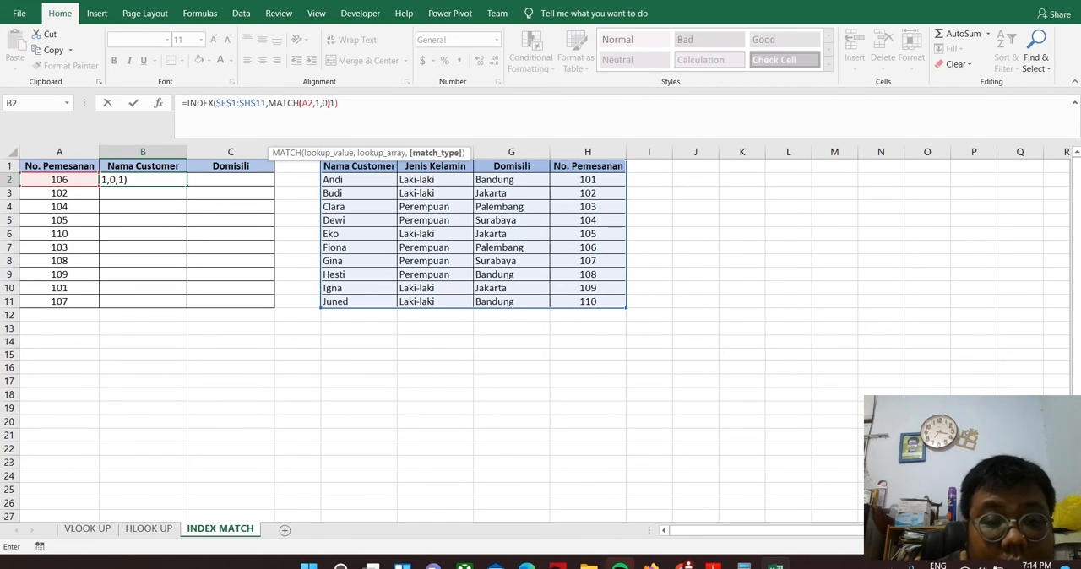
pyautogui.write(')')
pyautogui.press('Return')
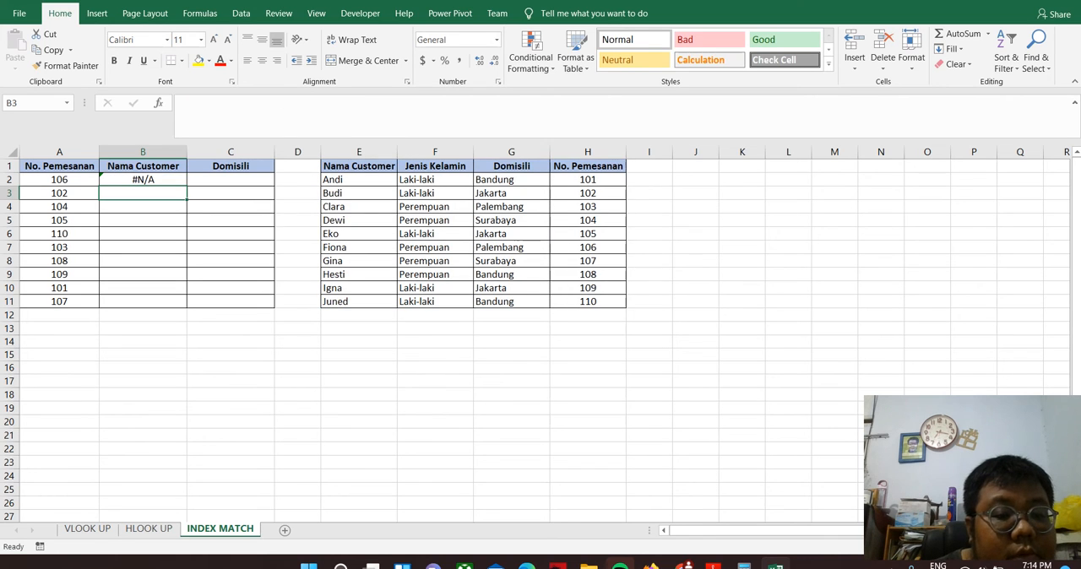
# Review the description of MATCH's lookup array argument for the B2 formula in the Function Arguments dialog
pyautogui.click(142, 180)
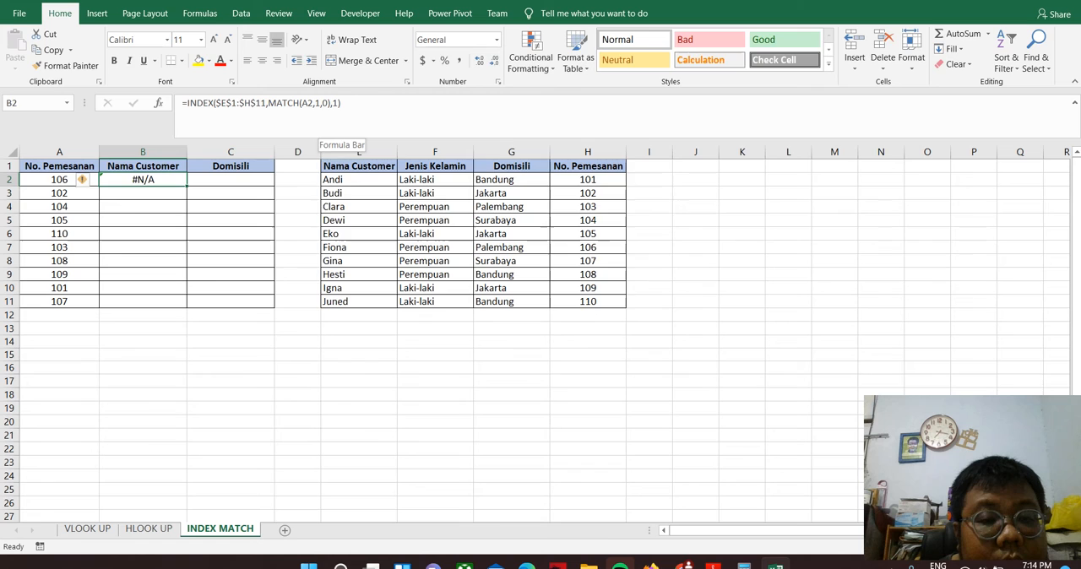
pyautogui.click(318, 102)
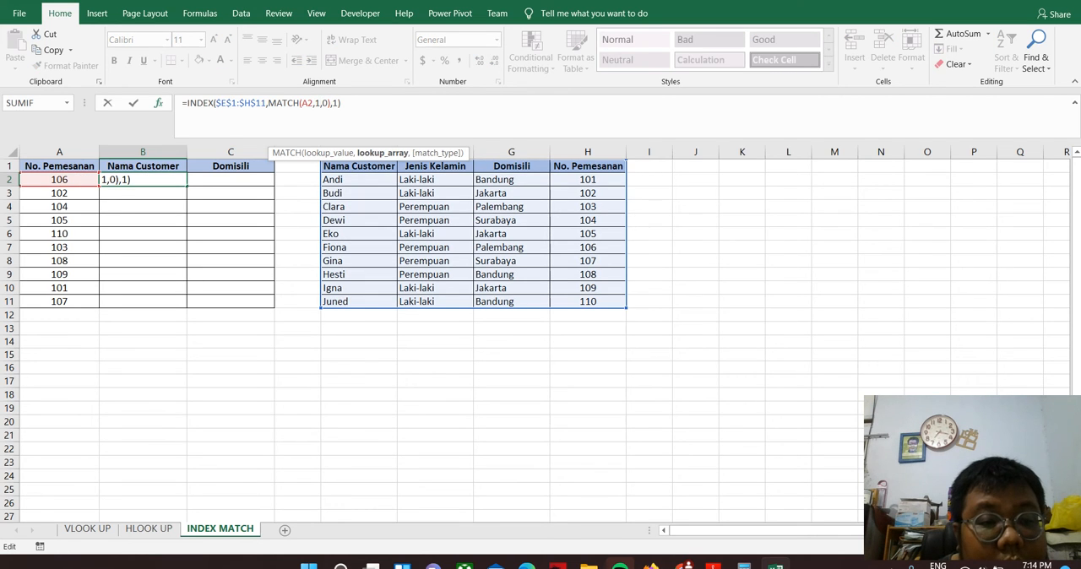
pyautogui.hotkey('shift', 'F3')
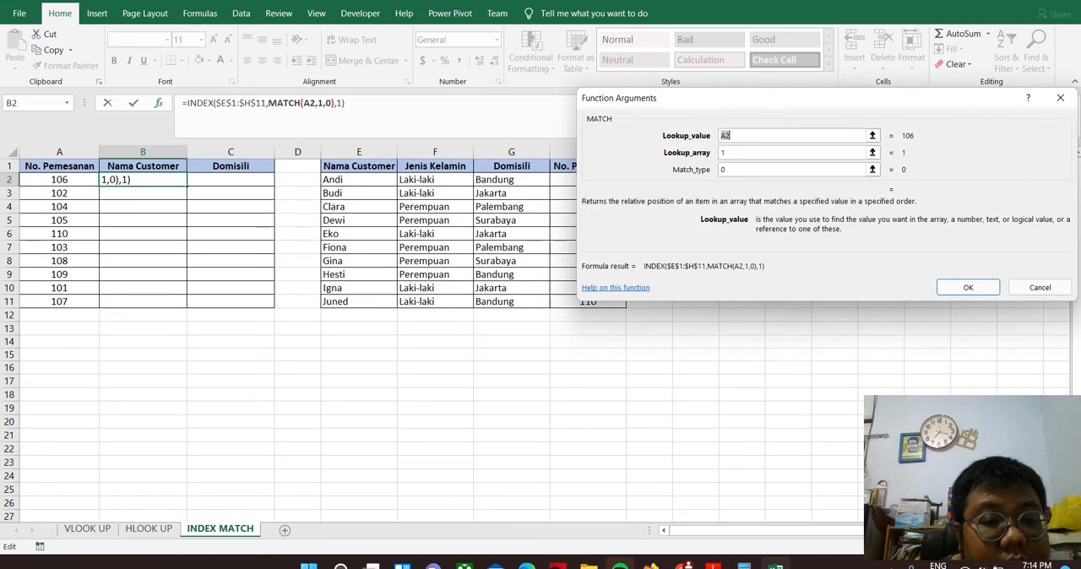
pyautogui.click(760, 152)
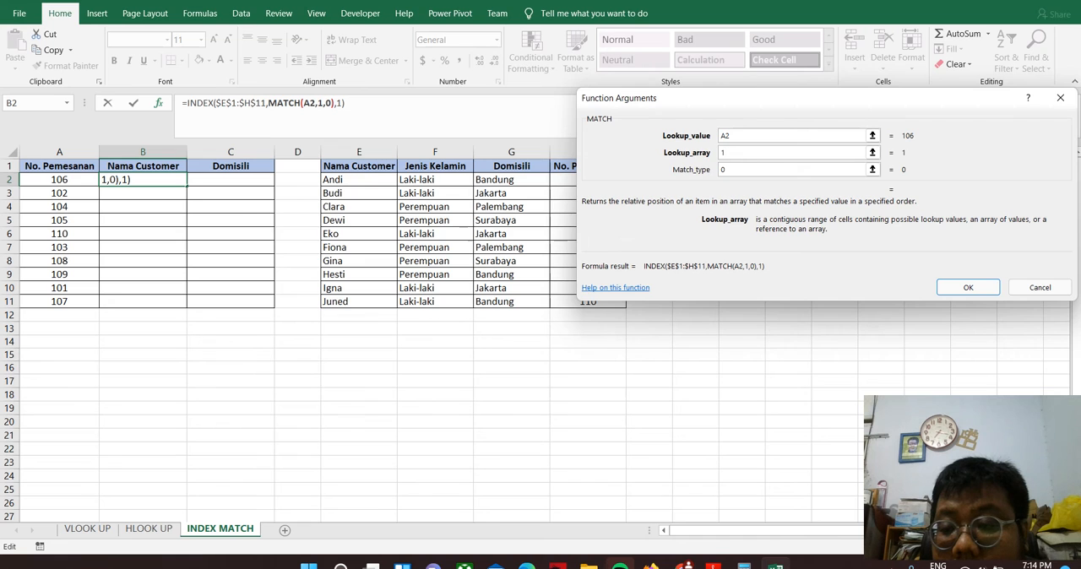
pyautogui.click(1059, 98)
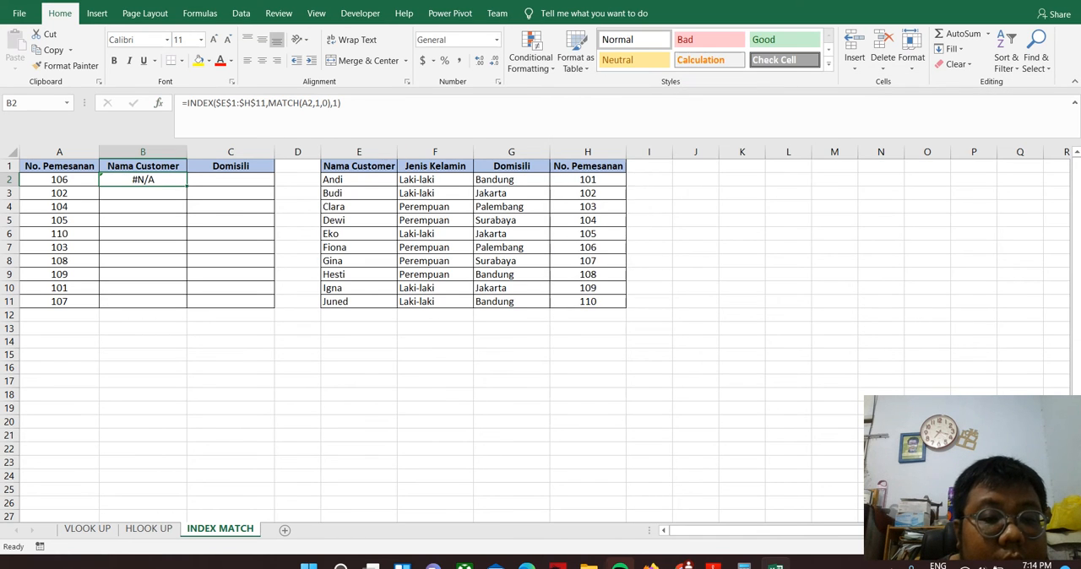
# Replace the MATCH lookup array in B2 with the absolute range $E$1:$H$11 and enter the formula
pyautogui.click(307, 103)
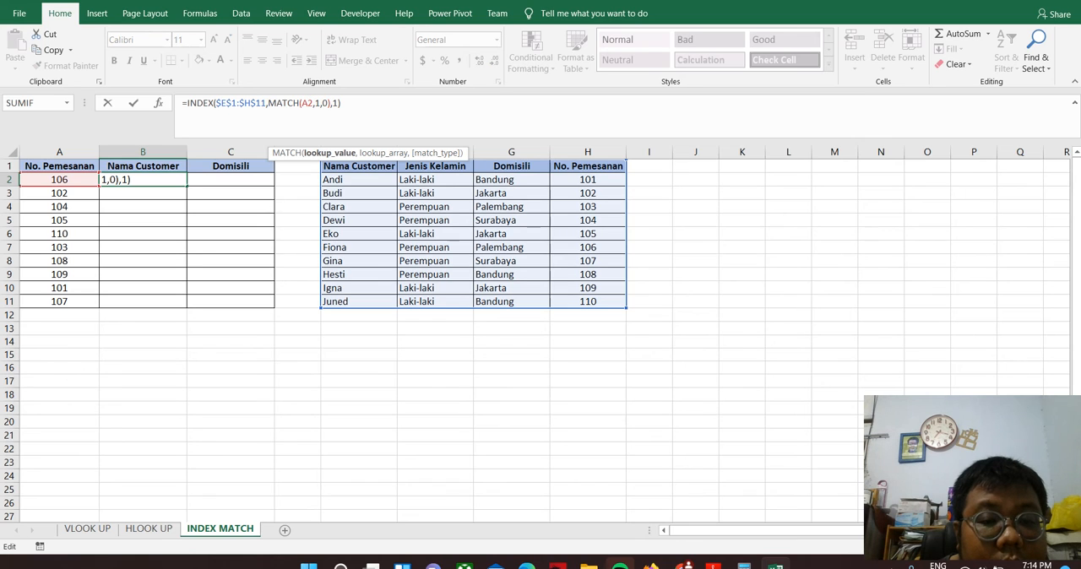
pyautogui.click(318, 103)
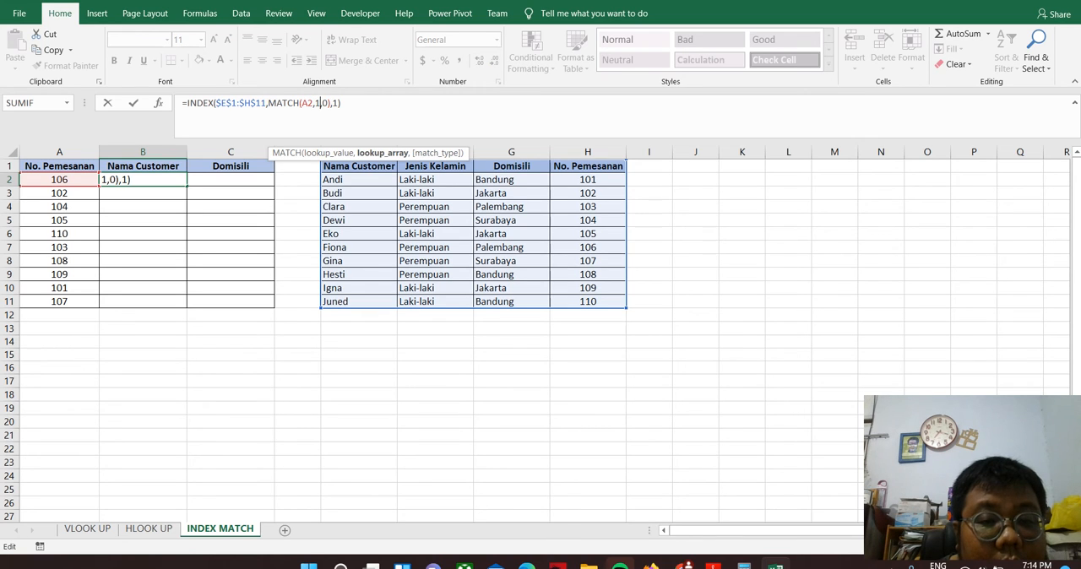
pyautogui.press('BackSpace')
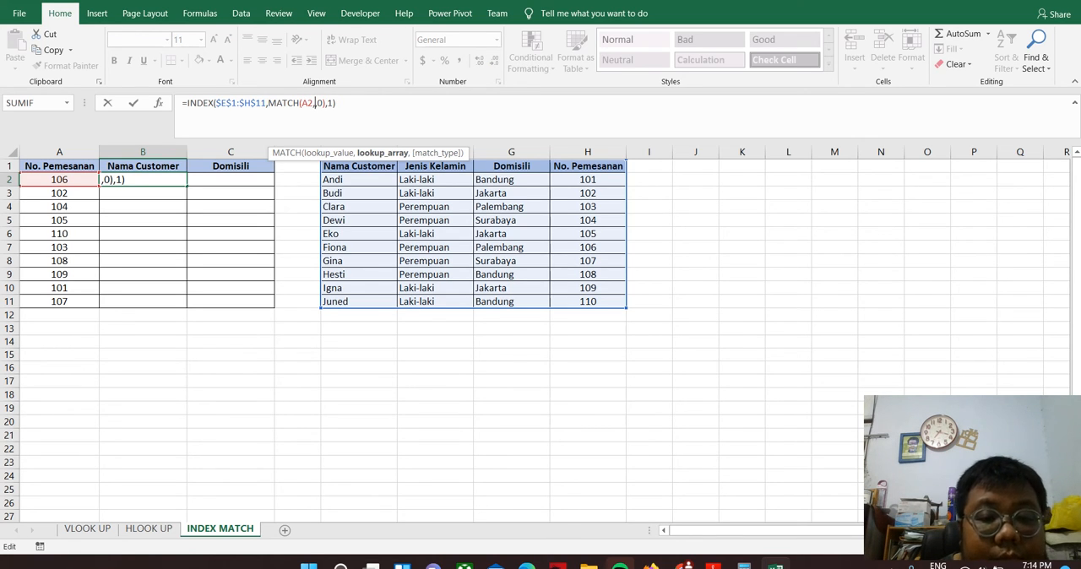
pyautogui.moveTo(354, 167); pyautogui.dragTo(624, 302)
pyautogui.click(316, 102)
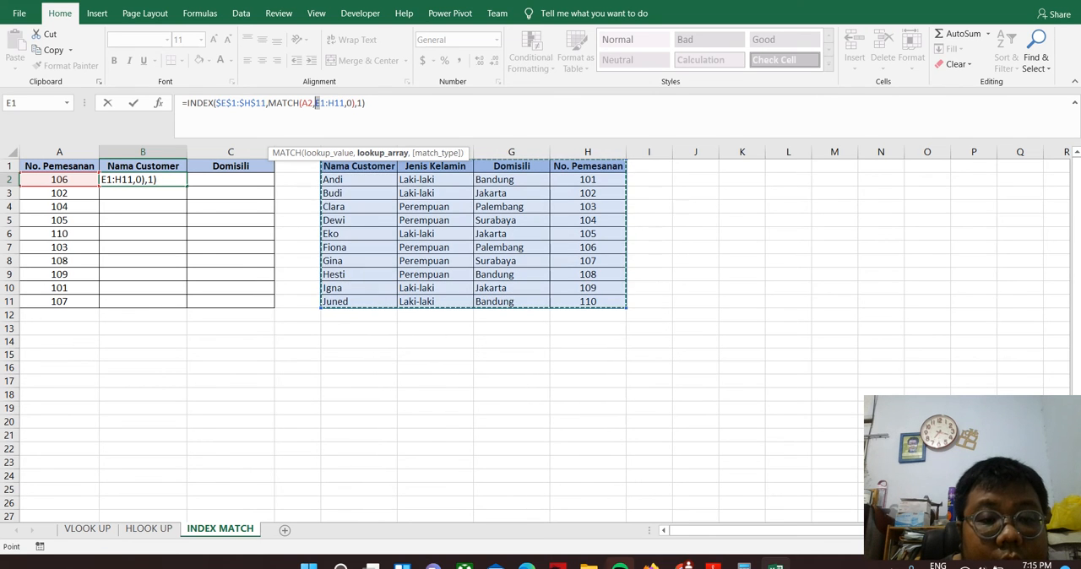
pyautogui.press('F4')
pyautogui.click(350, 103)
pyautogui.press('F4')
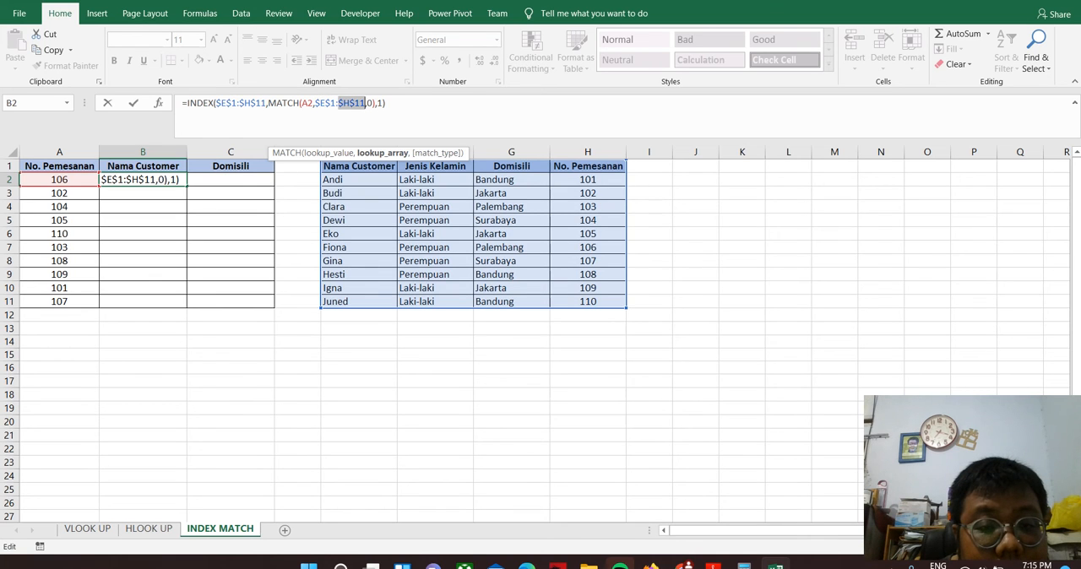
pyautogui.hotkey('shift', 'Return')
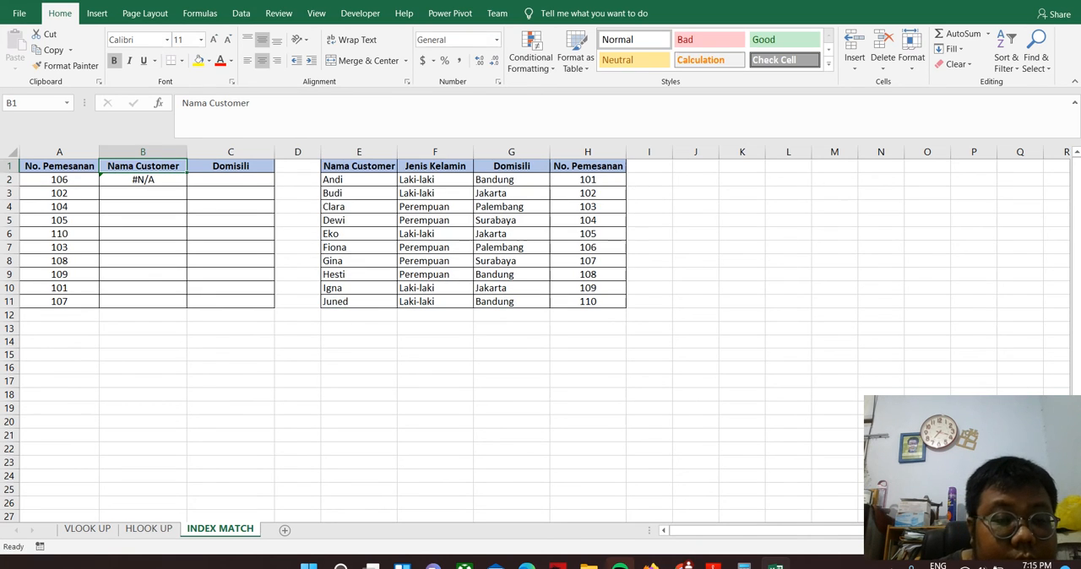
# Check how the B2 MATCH function evaluates its lookup value and its $E$1:$H$11 lookup array in the Function Arguments dialog
pyautogui.click(143, 180)
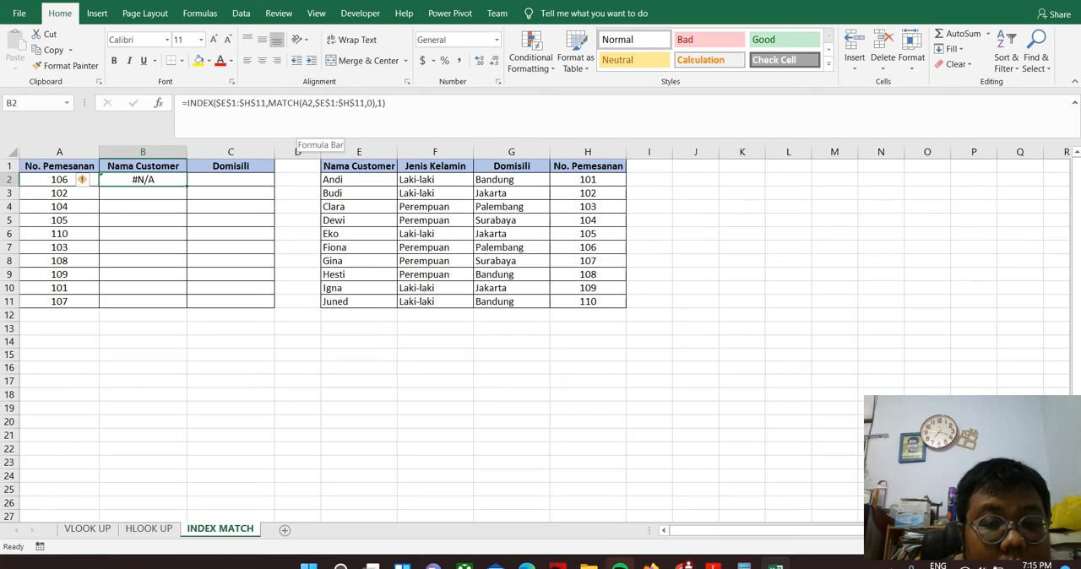
pyautogui.click(332, 102)
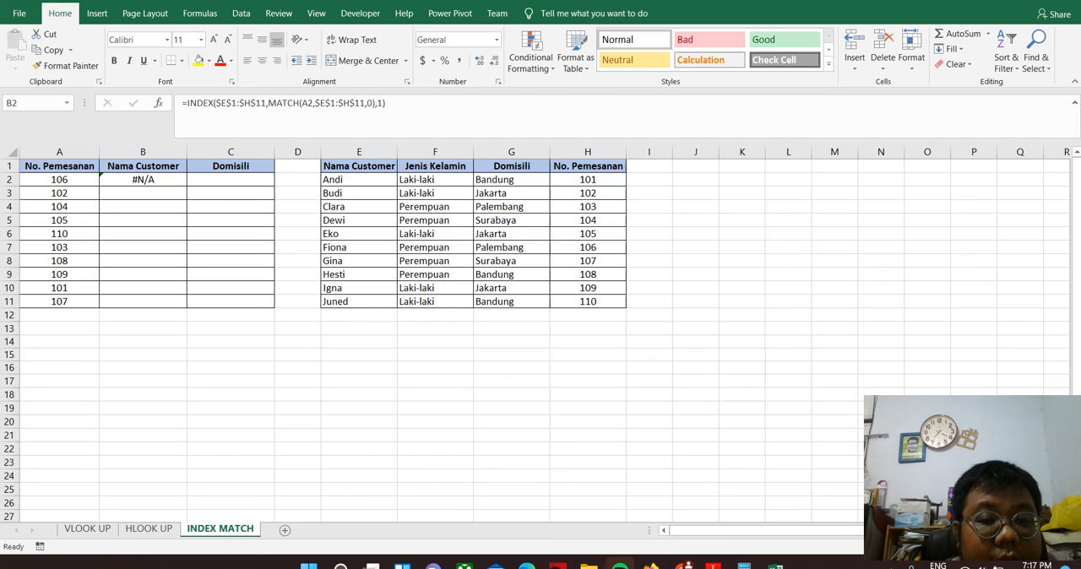
pyautogui.click(143, 180)
pyautogui.click(315, 102)
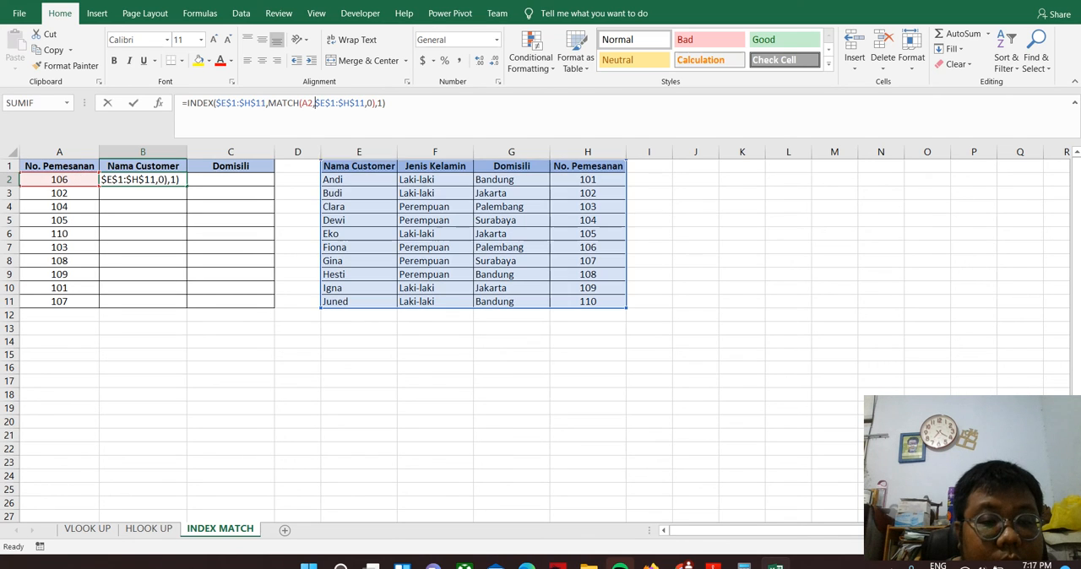
pyautogui.click(159, 103)
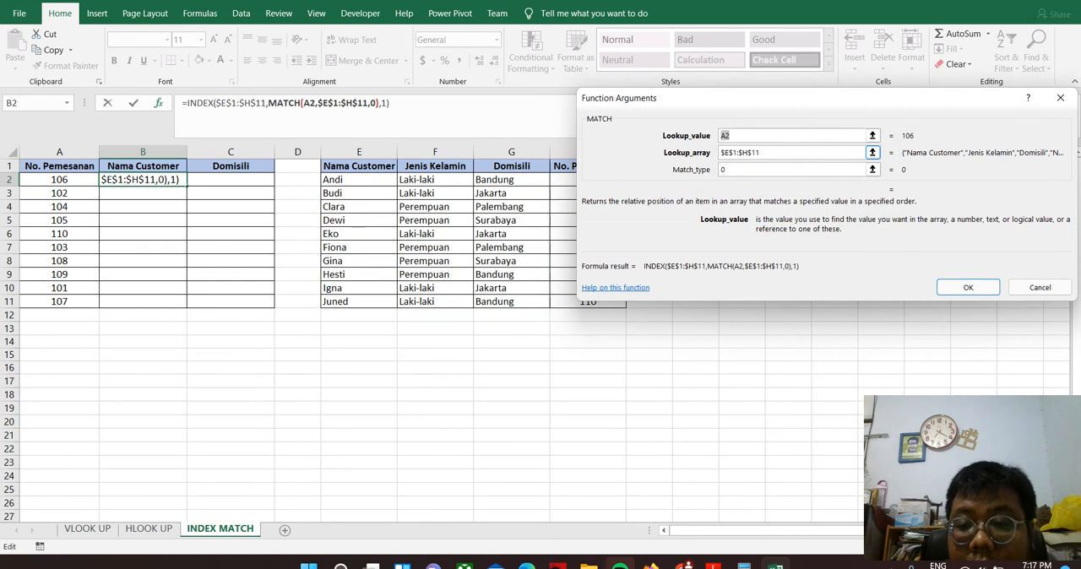
pyautogui.press('Tab')
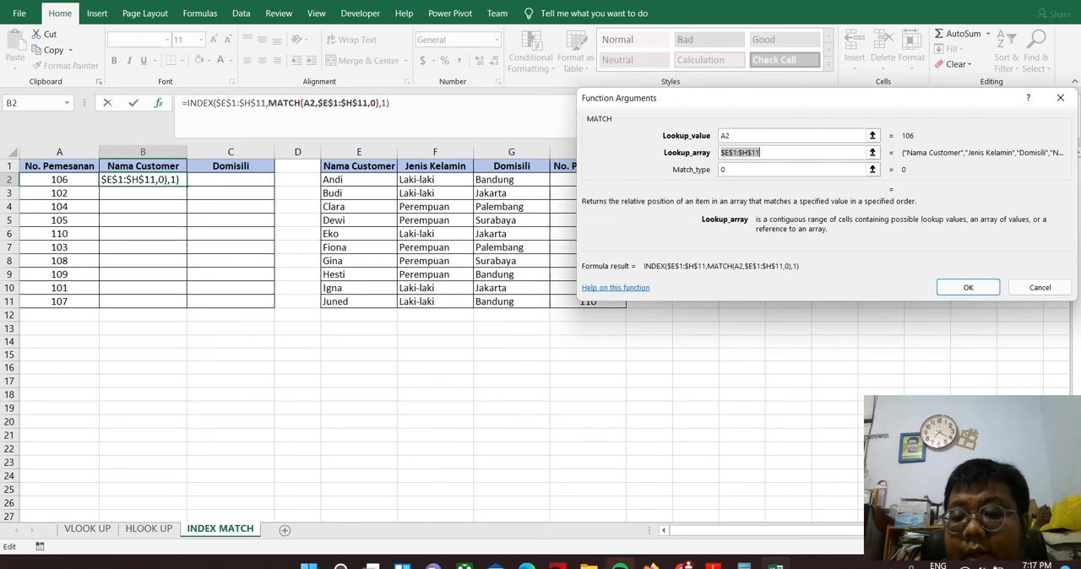
pyautogui.click(967, 287)
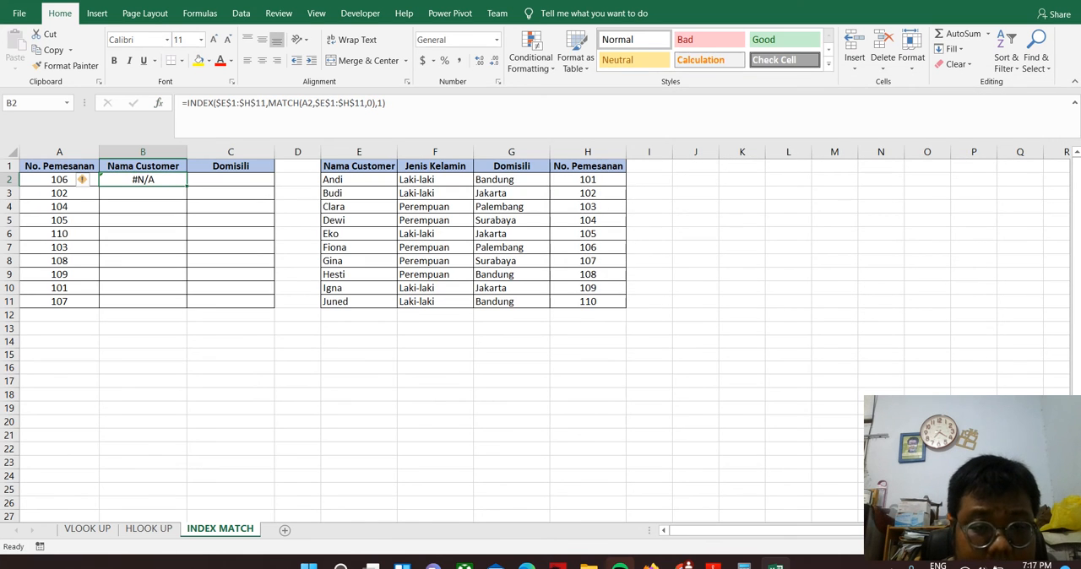
# Replace the MATCH lookup array in B2's formula with the No. Pemesanan range H1:H11
pyautogui.click(361, 103)
pyautogui.press('Right')
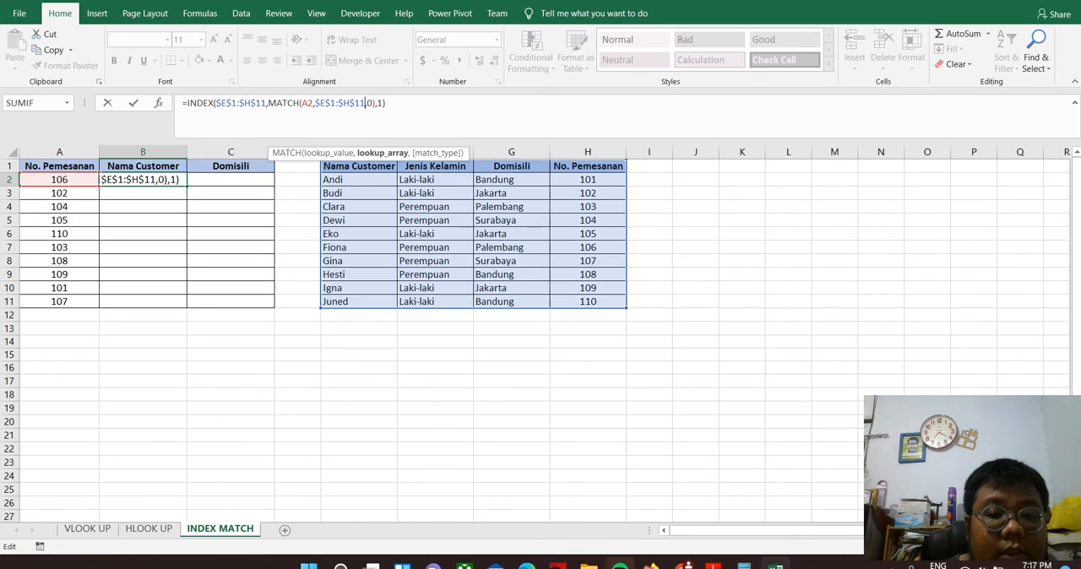
pyautogui.press('BackSpace')
pyautogui.press('BackSpace')
pyautogui.press('BackSpace')
pyautogui.press('BackSpace')
pyautogui.press('BackSpace')
pyautogui.press('BackSpace')
pyautogui.press('BackSpace')
pyautogui.press('BackSpace')
pyautogui.press('BackSpace')
pyautogui.press('BackSpace')
pyautogui.write(',')
pyautogui.press('Left')
pyautogui.press('Left')
pyautogui.press('Right')
pyautogui.press('Right')
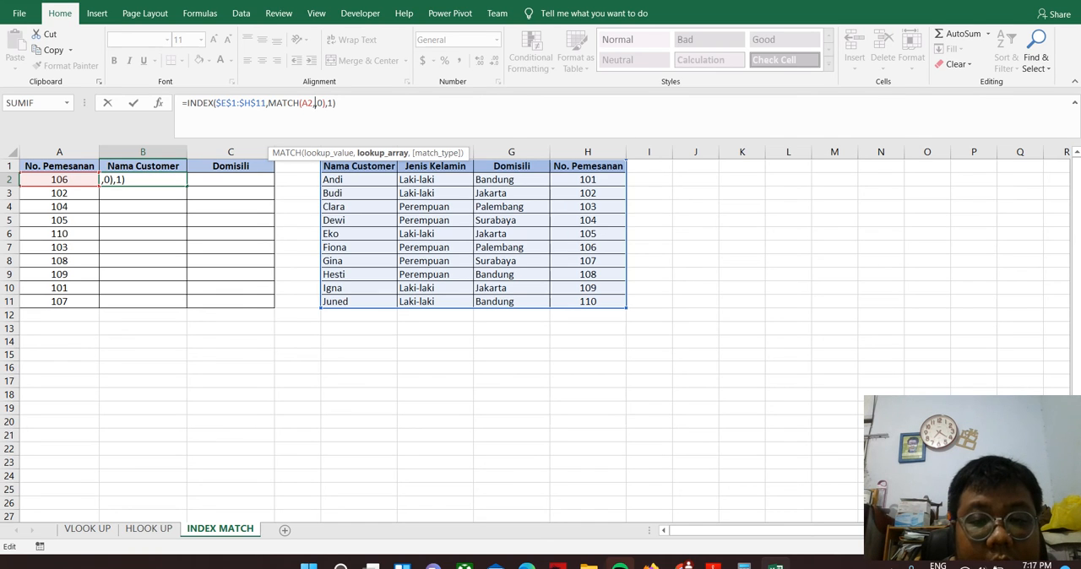
pyautogui.moveTo(586, 166); pyautogui.dragTo(591, 302)
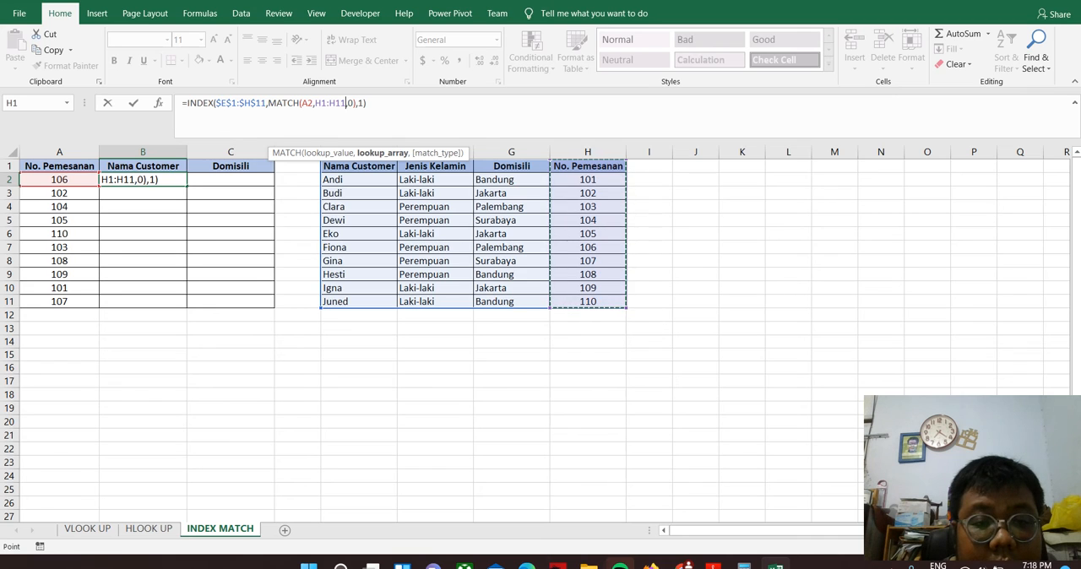
# Make the MATCH lookup array in B2's formula absolute as $H$1:$H$11
pyautogui.click(320, 103)
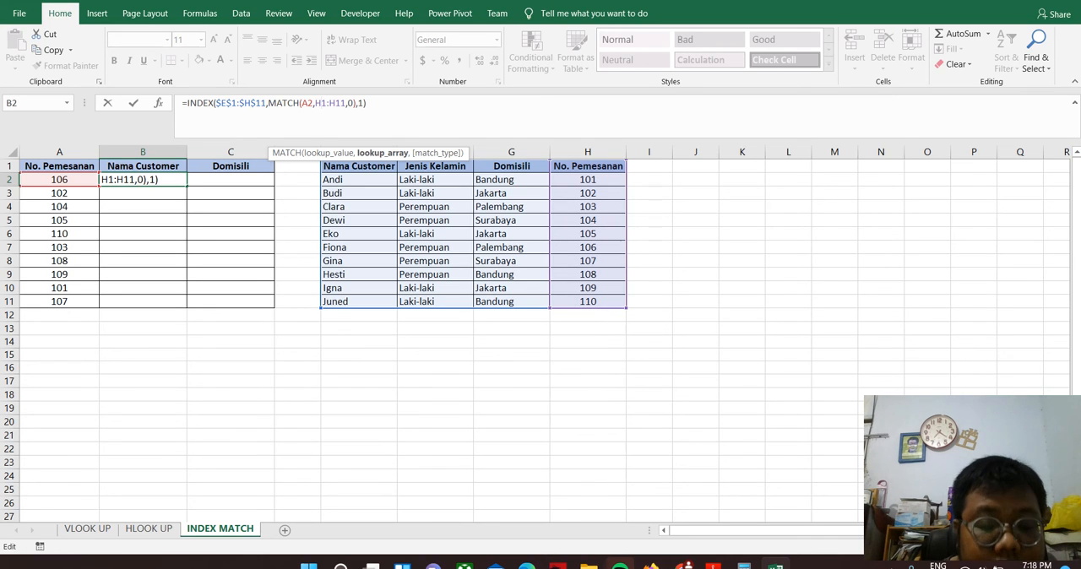
pyautogui.press('F4')
pyautogui.click(348, 103)
pyautogui.press('F4')
# Reselect exact match type 0 for MATCH in B2, keep column number 1, and enter the formula
pyautogui.click(369, 103)
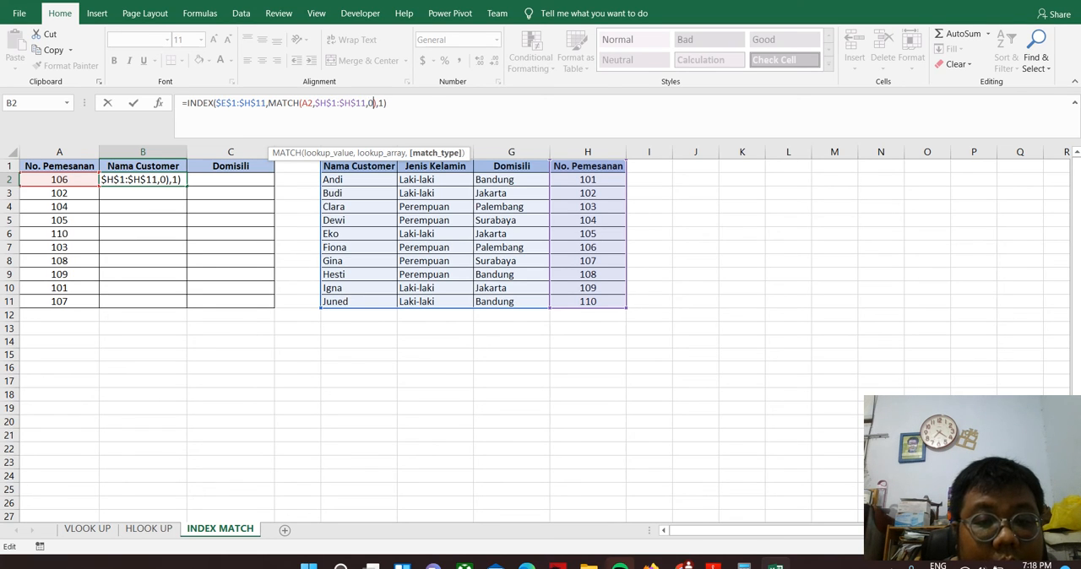
pyautogui.press('BackSpace')
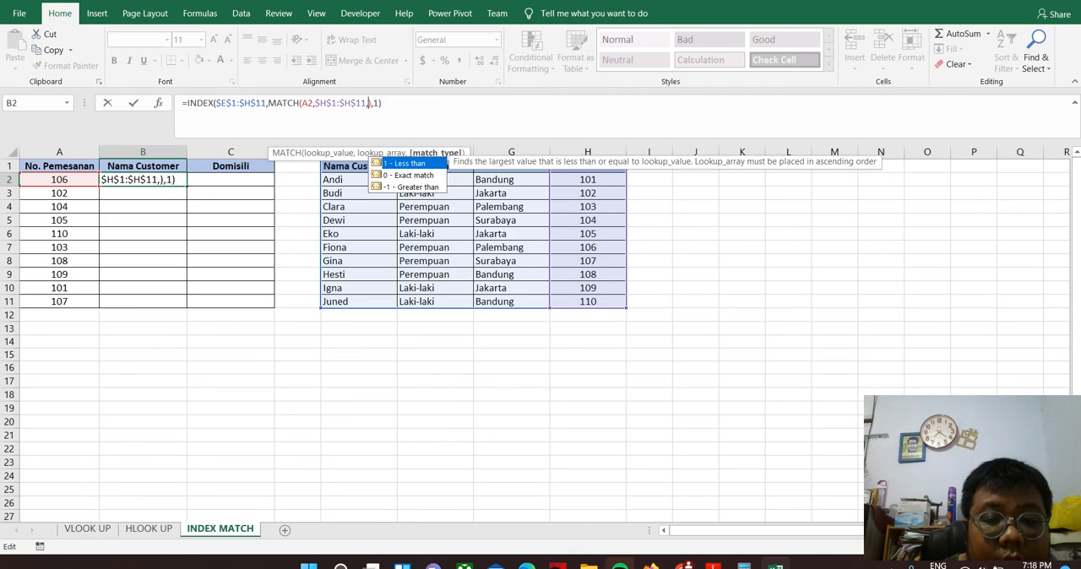
pyautogui.press('Down')
pyautogui.press('Tab')
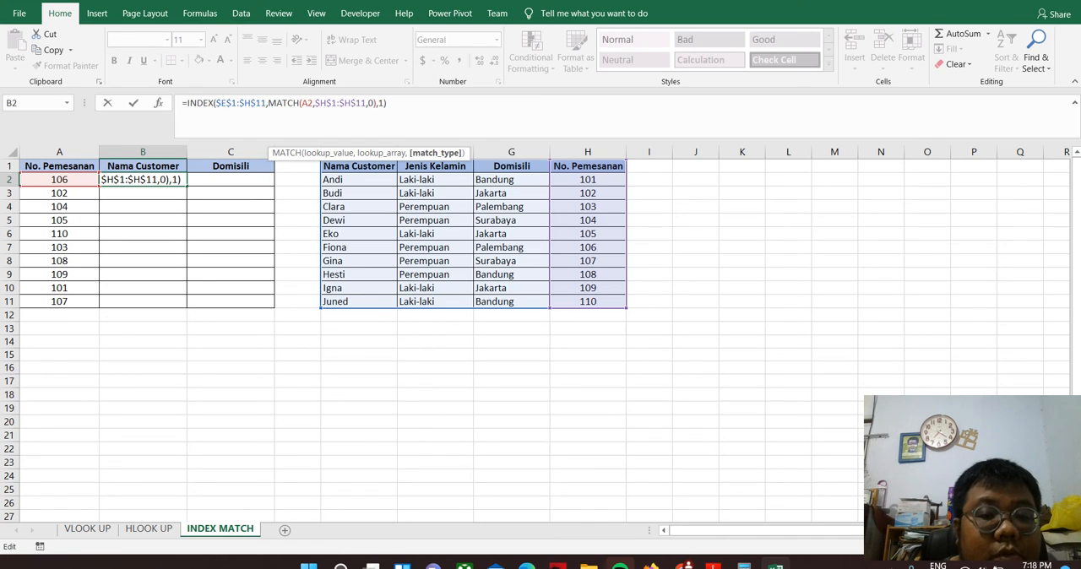
pyautogui.click(385, 103)
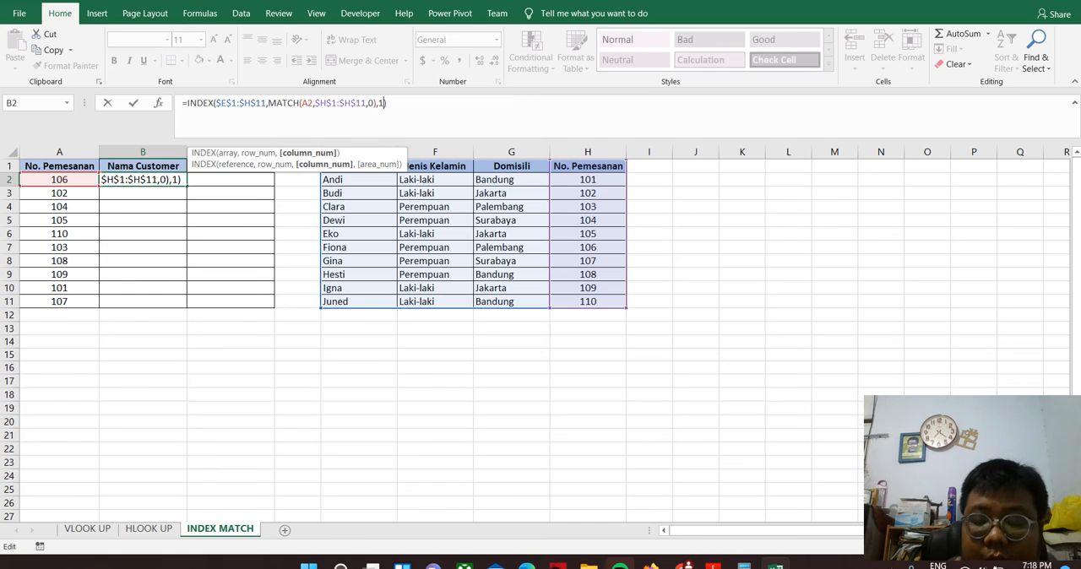
pyautogui.press('Return')
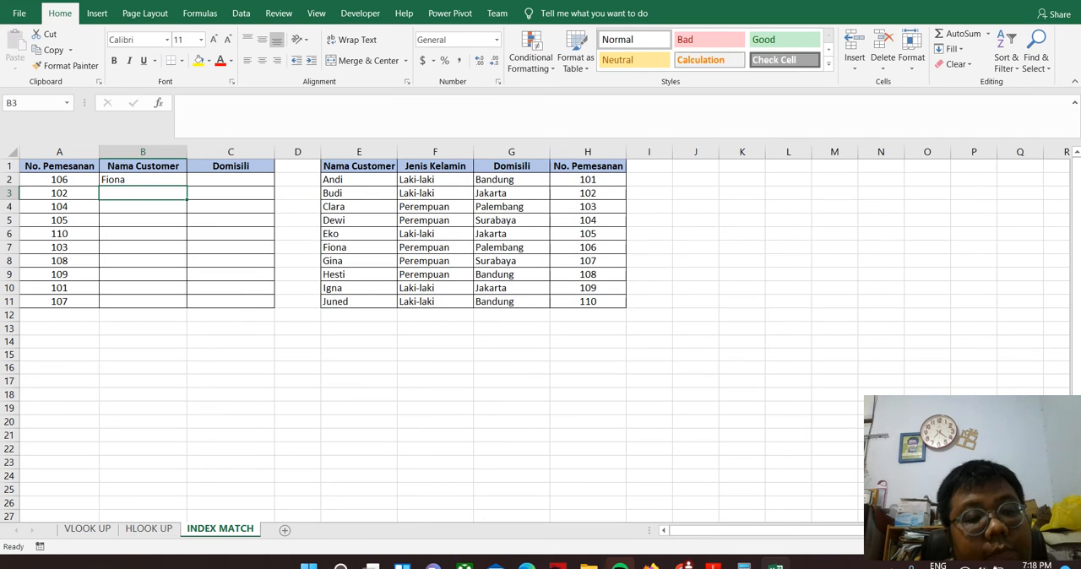
# Fill the B2 INDEX MATCH formula down the Nama Customer column to B11
pyautogui.press('Up')
pyautogui.moveTo(186, 186); pyautogui.dragTo(187, 308)
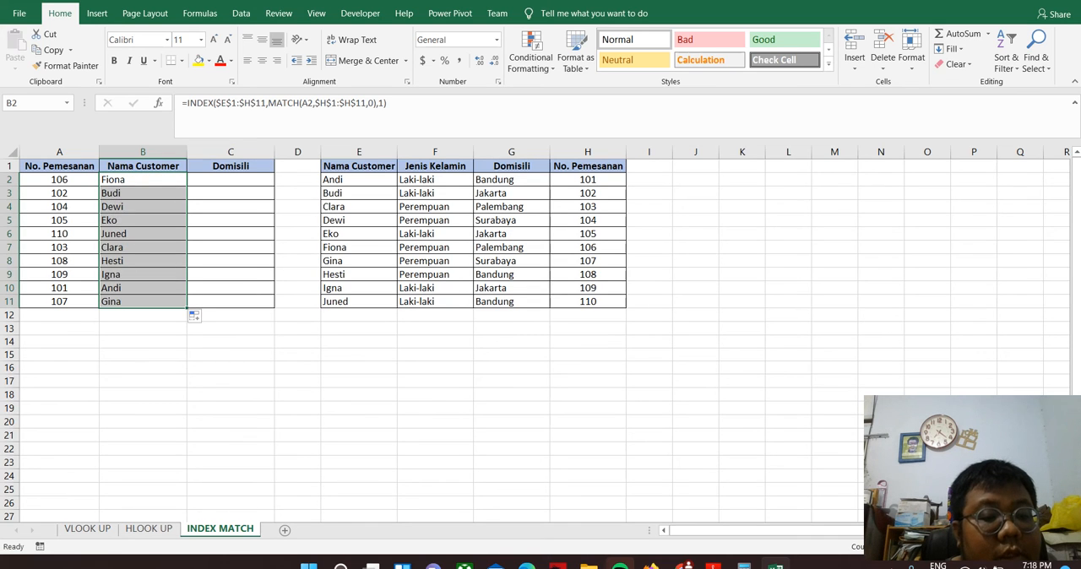
pyautogui.press('Down')
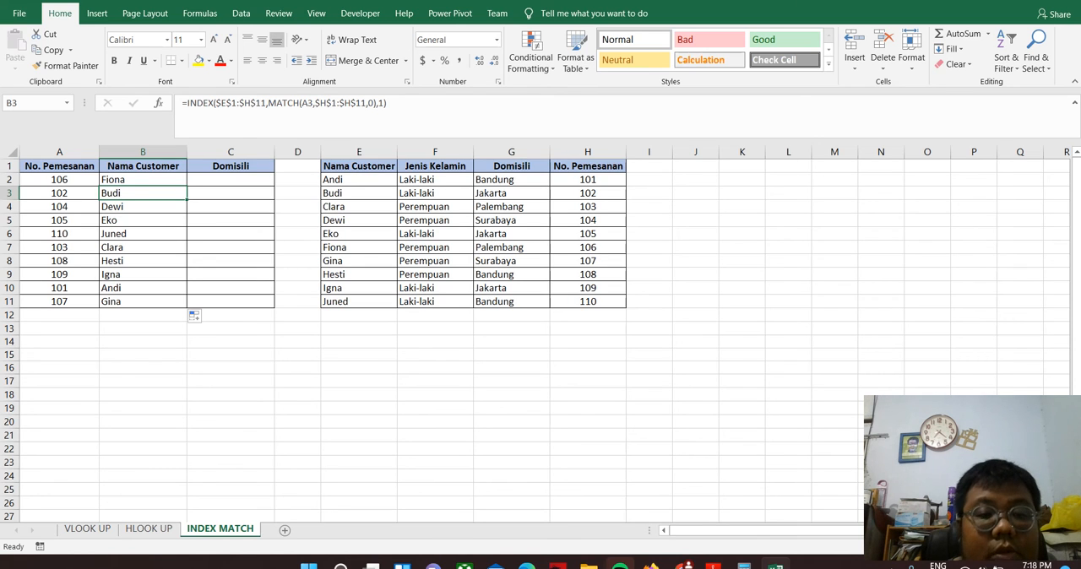
# Start an INDEX formula in C2 under Domisili with the absolute array $E$1:$H$11
pyautogui.click(230, 179)
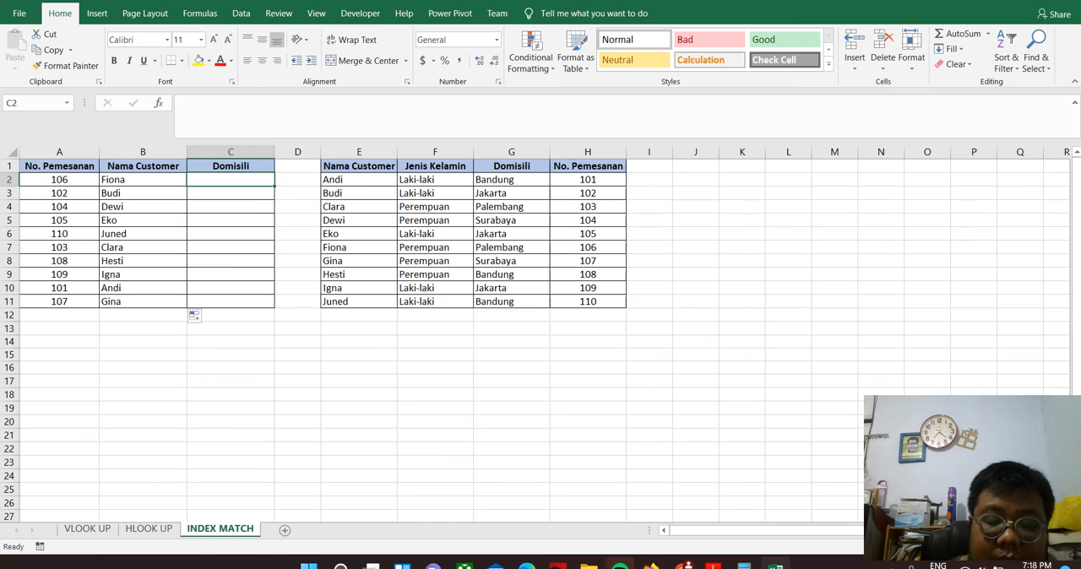
pyautogui.write('=inde')
pyautogui.press('Tab')
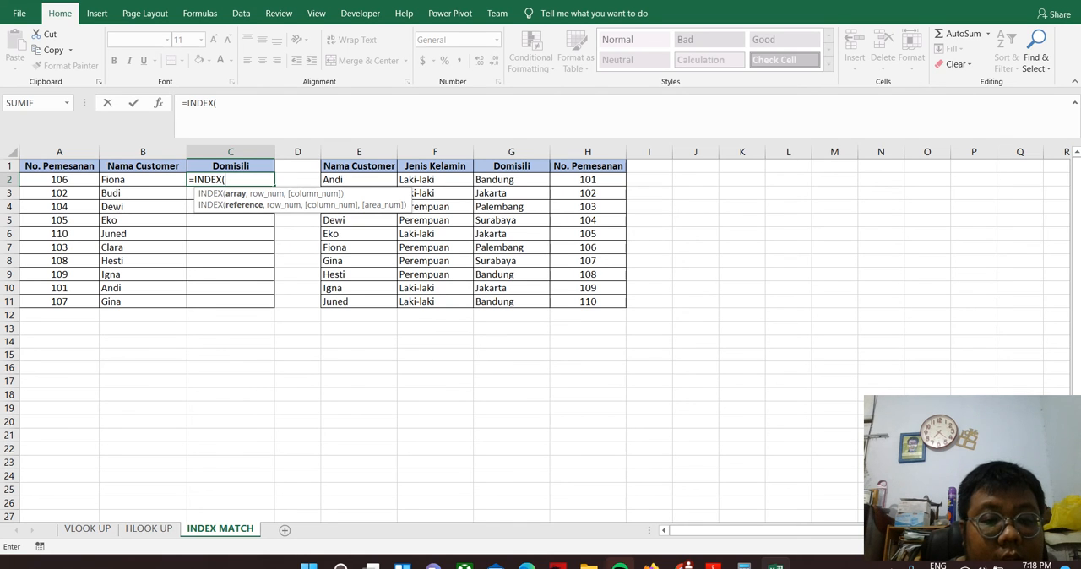
pyautogui.moveTo(358, 165); pyautogui.dragTo(620, 302)
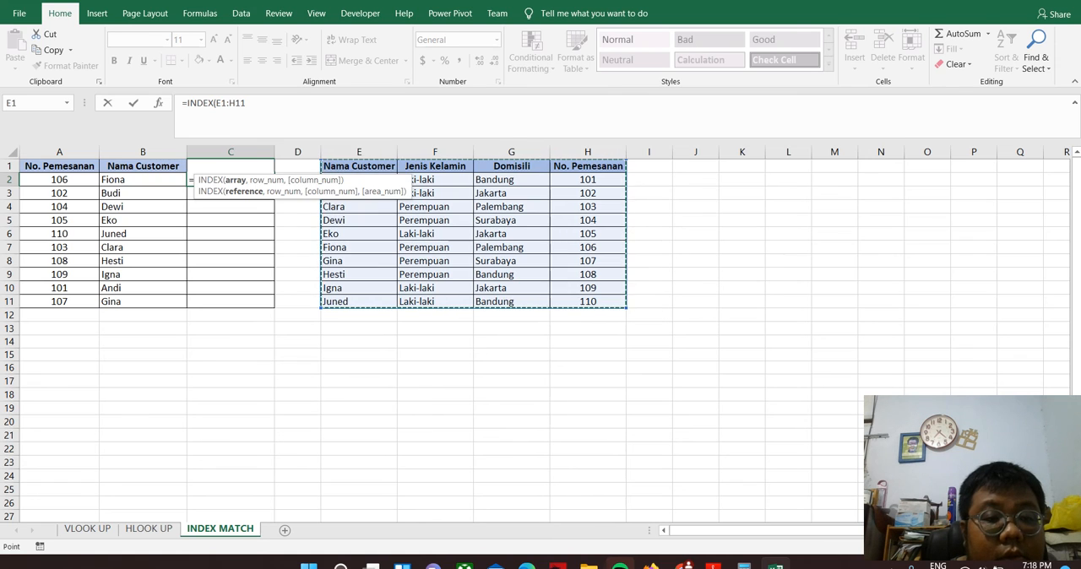
pyautogui.press('F2')
pyautogui.press('F4')
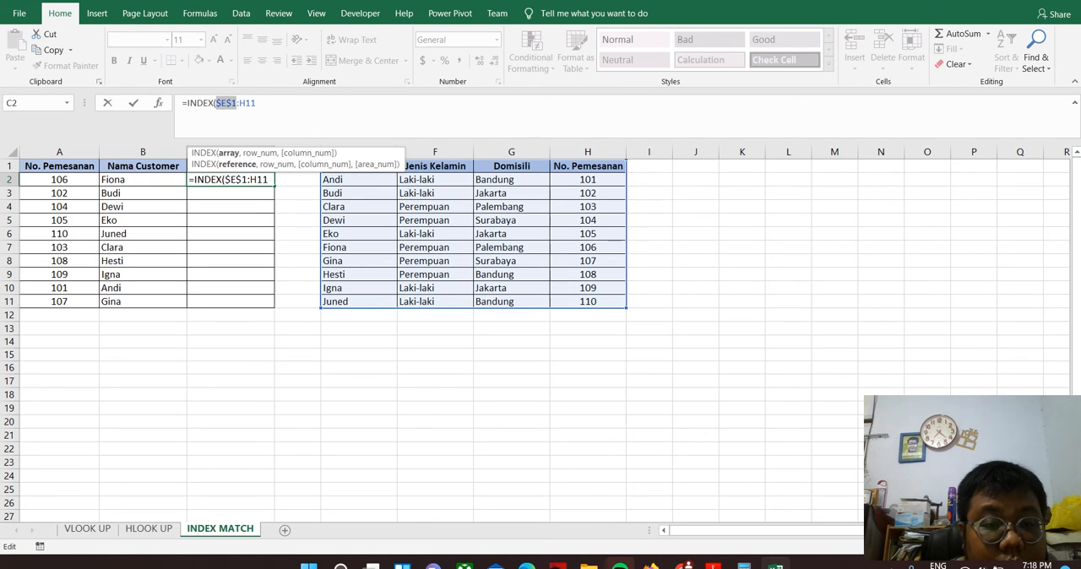
pyautogui.press('Right')
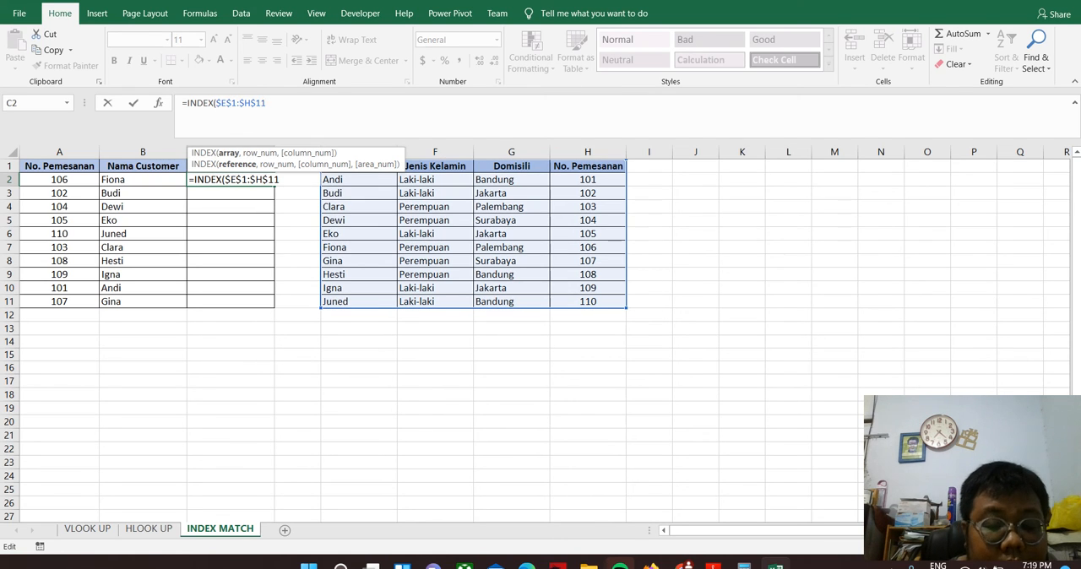
pyautogui.write(',')
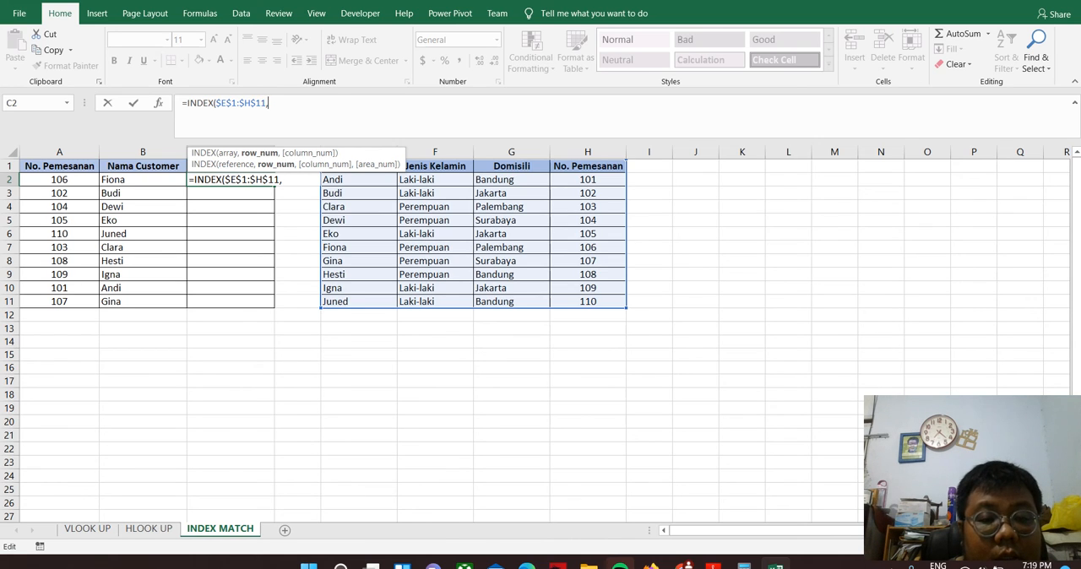
pyautogui.write('mat')
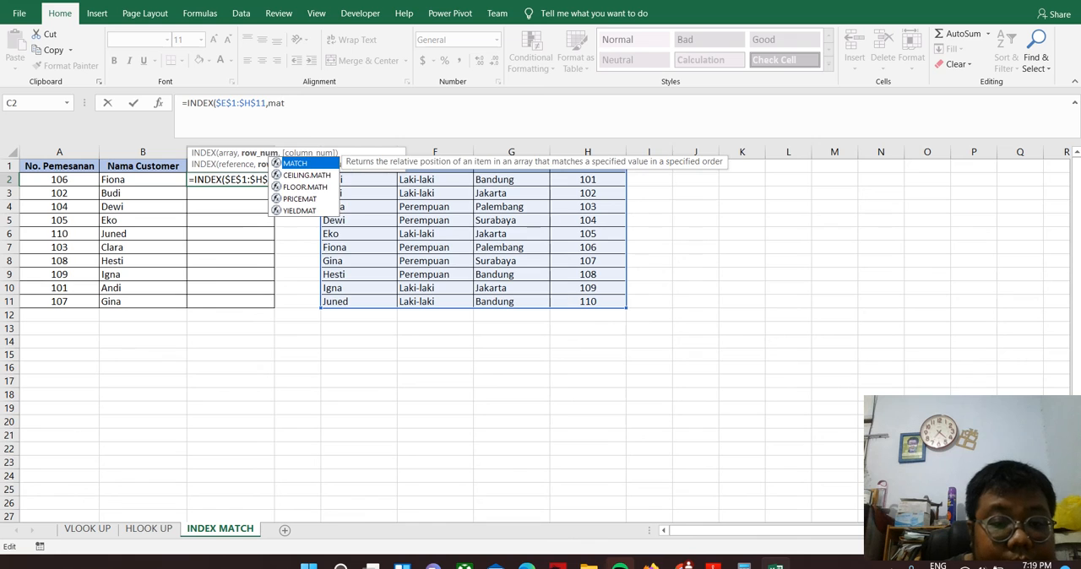
# Nest a MATCH function as the row number of C2's INDEX formula, with A2 as lookup value
pyautogui.press('Tab')
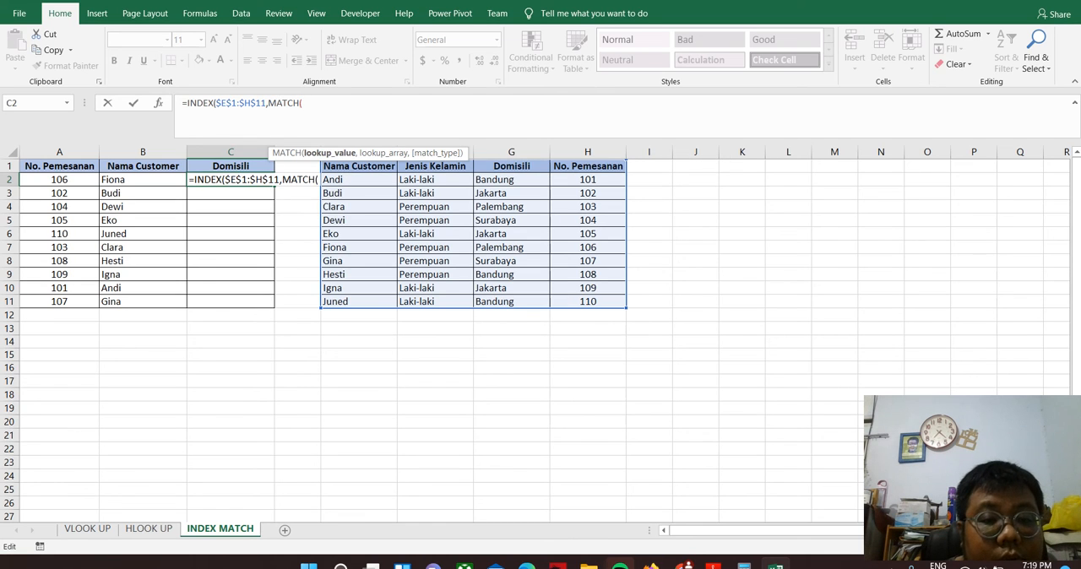
pyautogui.click(59, 180)
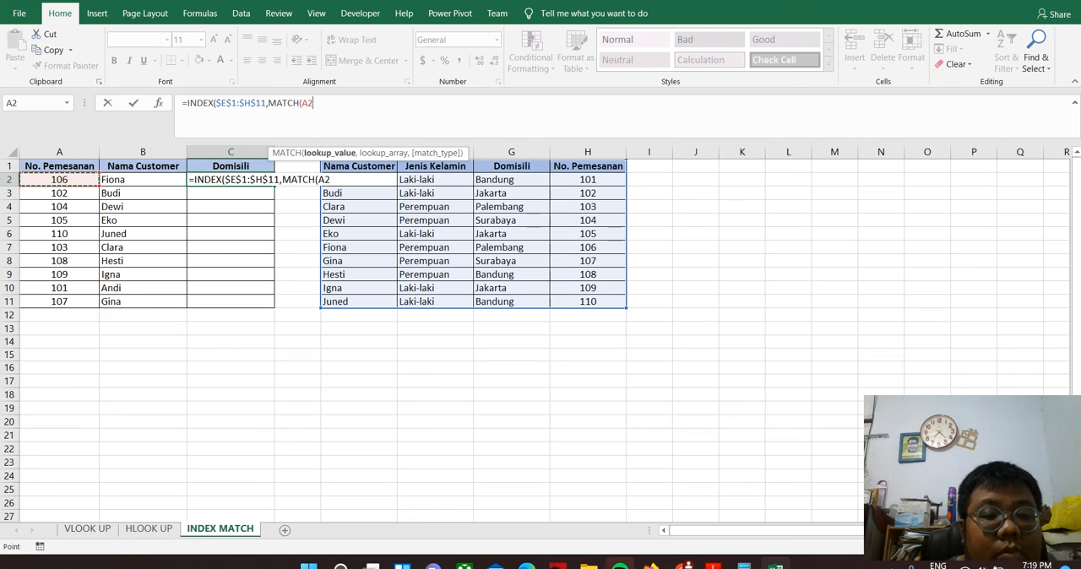
pyautogui.write(',')
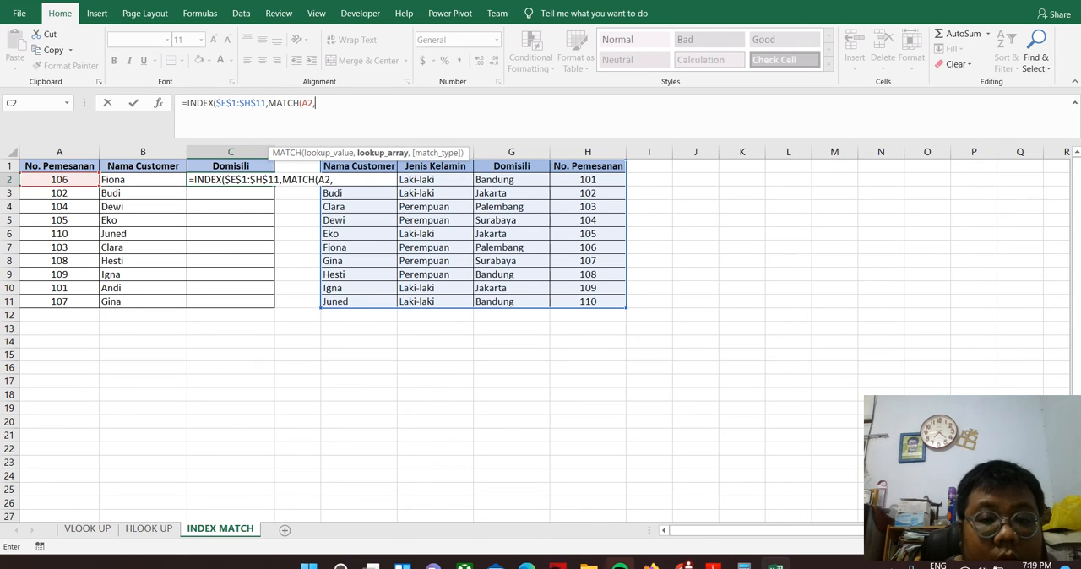
# Complete the MATCH function in C2 with the absolute lookup array $H$1:$H$11 and exact match type 0
pyautogui.moveTo(588, 166); pyautogui.dragTo(603, 304)
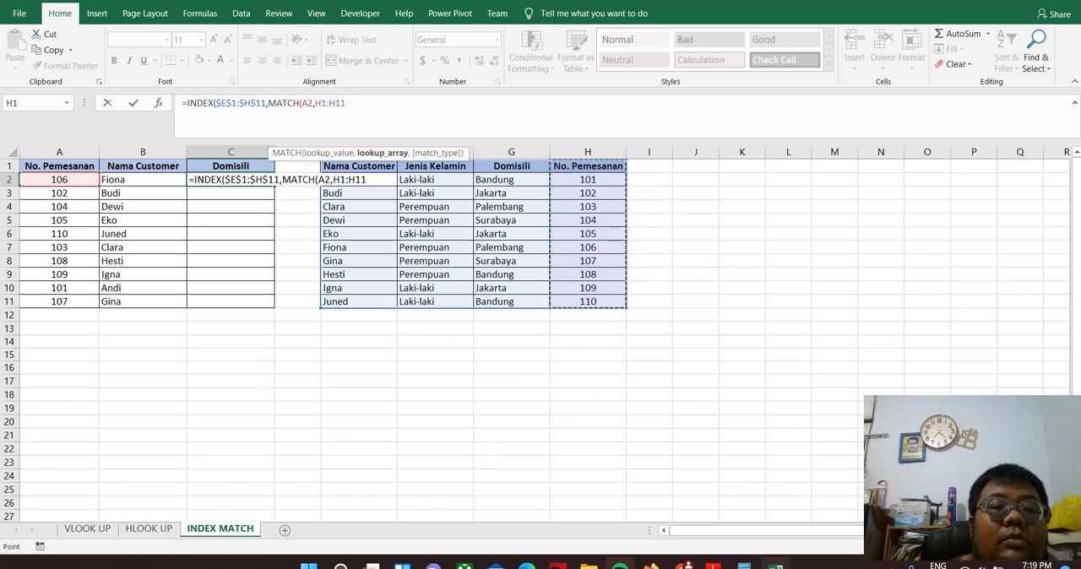
pyautogui.click(320, 103)
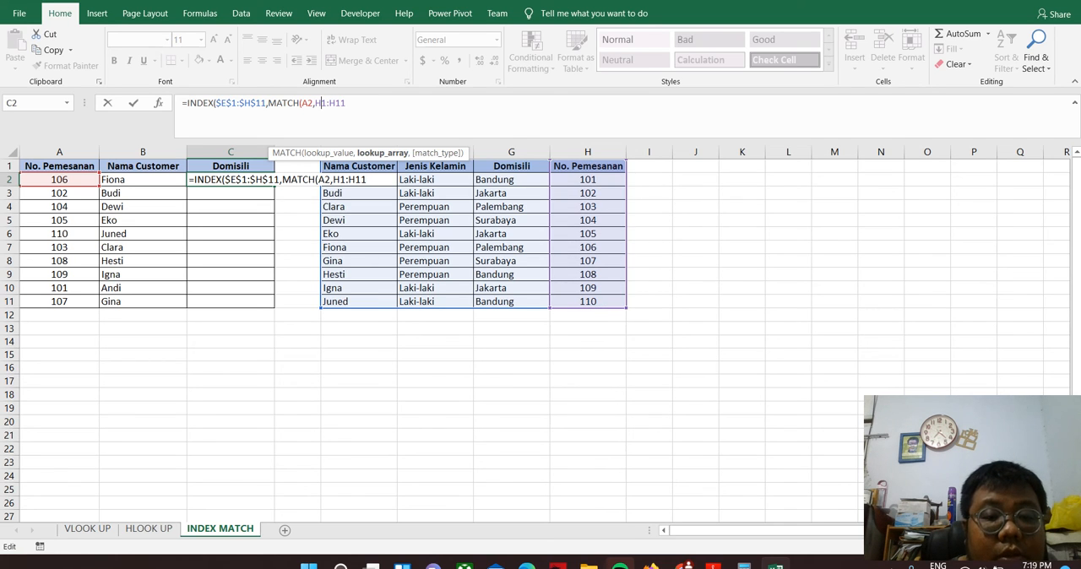
pyautogui.press('F4')
pyautogui.click(346, 103)
pyautogui.press('F4')
pyautogui.click(368, 103)
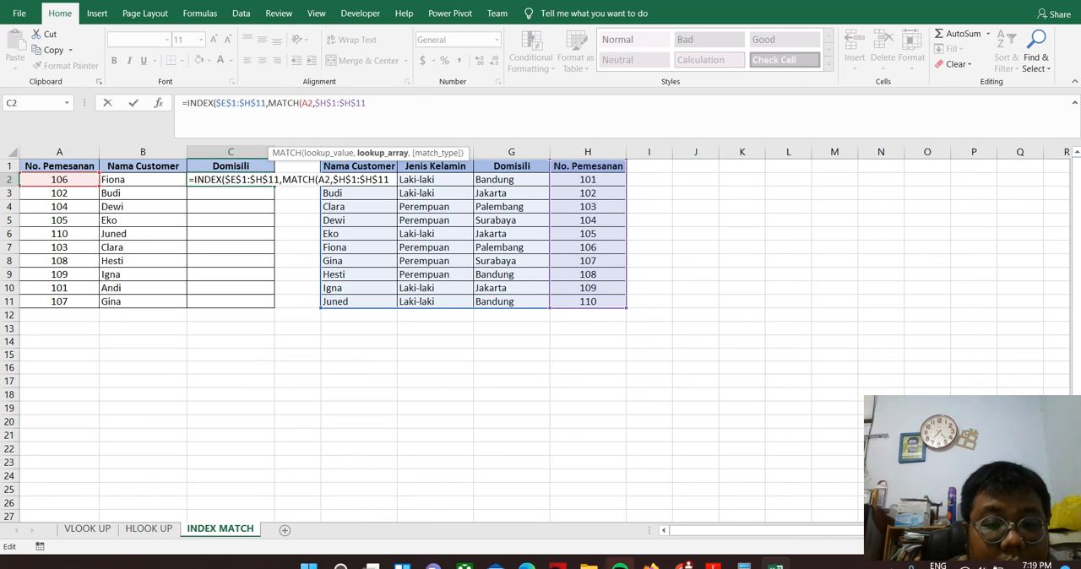
pyautogui.write(',0')
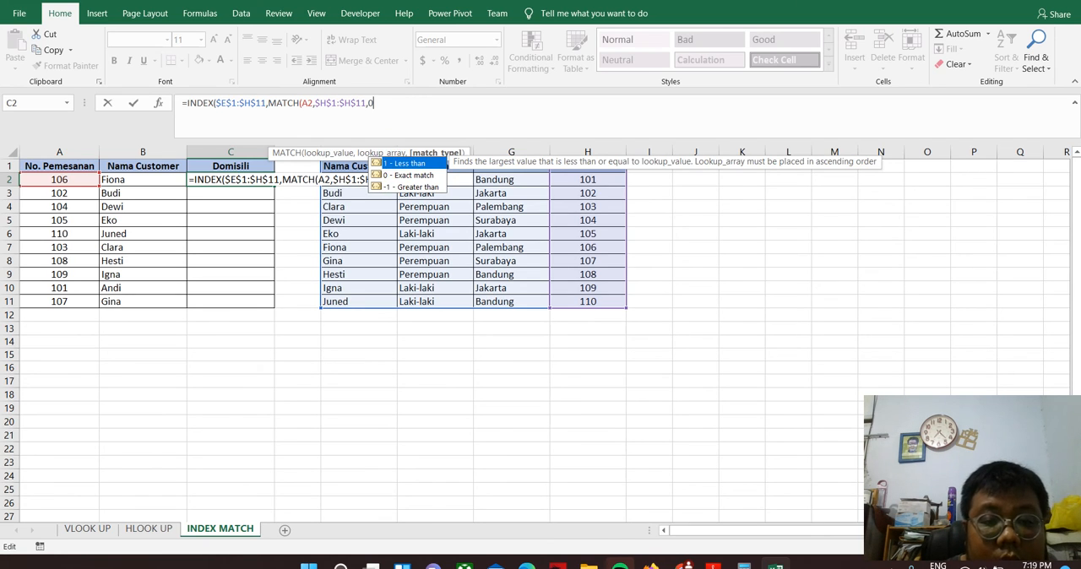
pyautogui.press('Down')
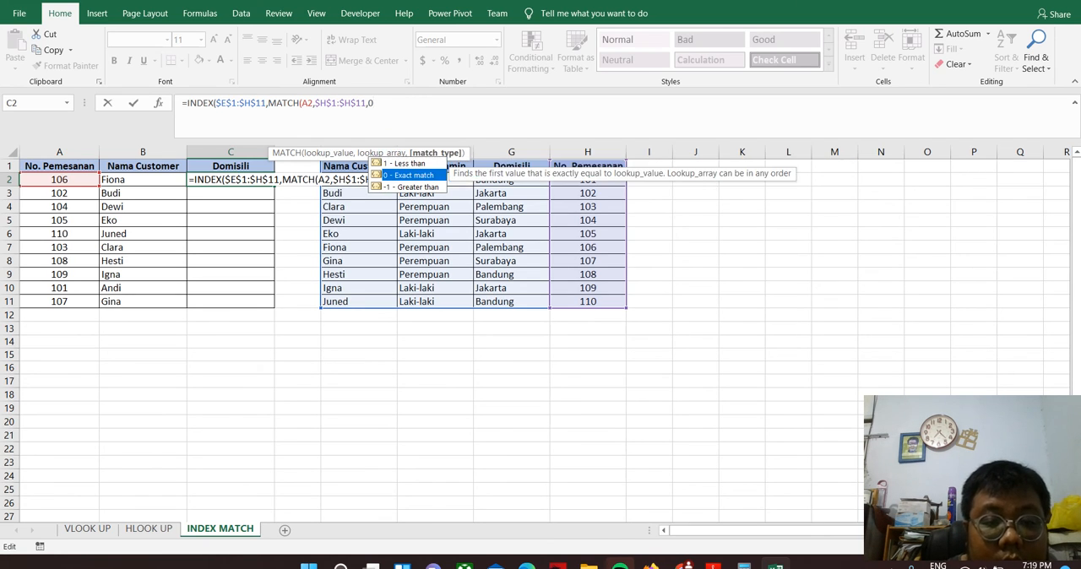
pyautogui.press('Tab')
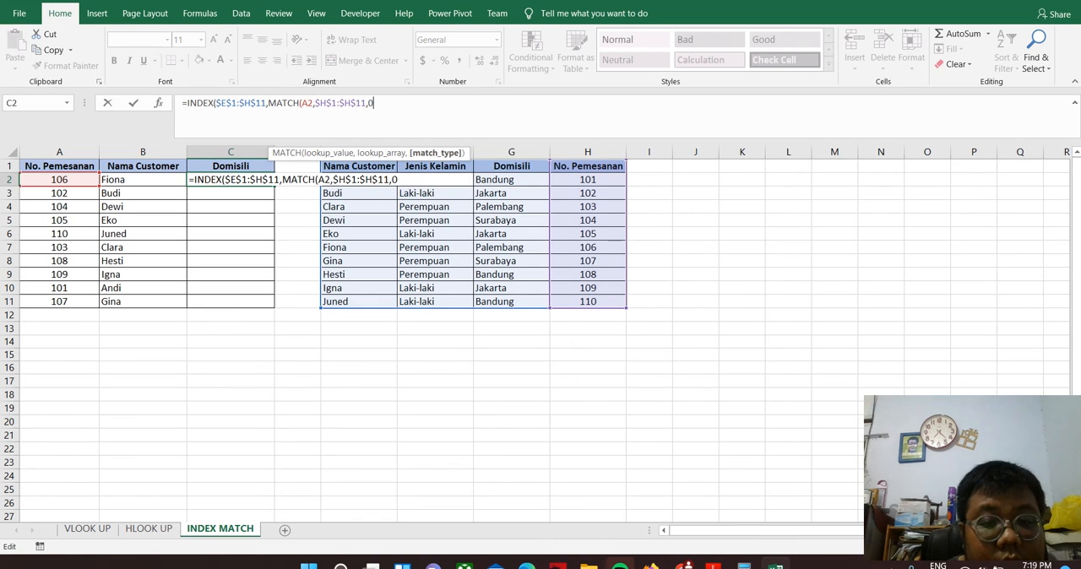
pyautogui.write(')')
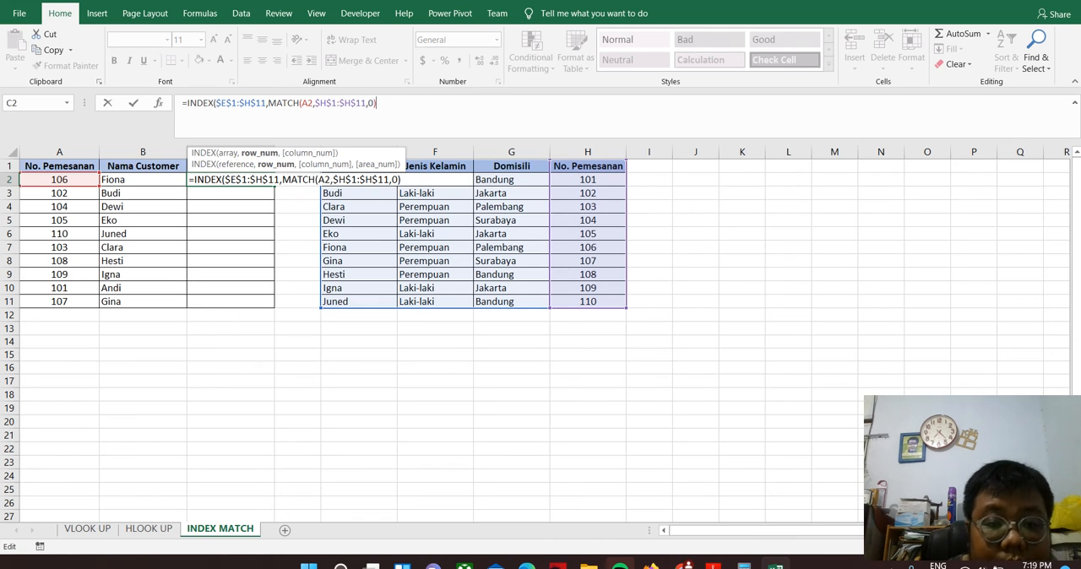
pyautogui.write(',')
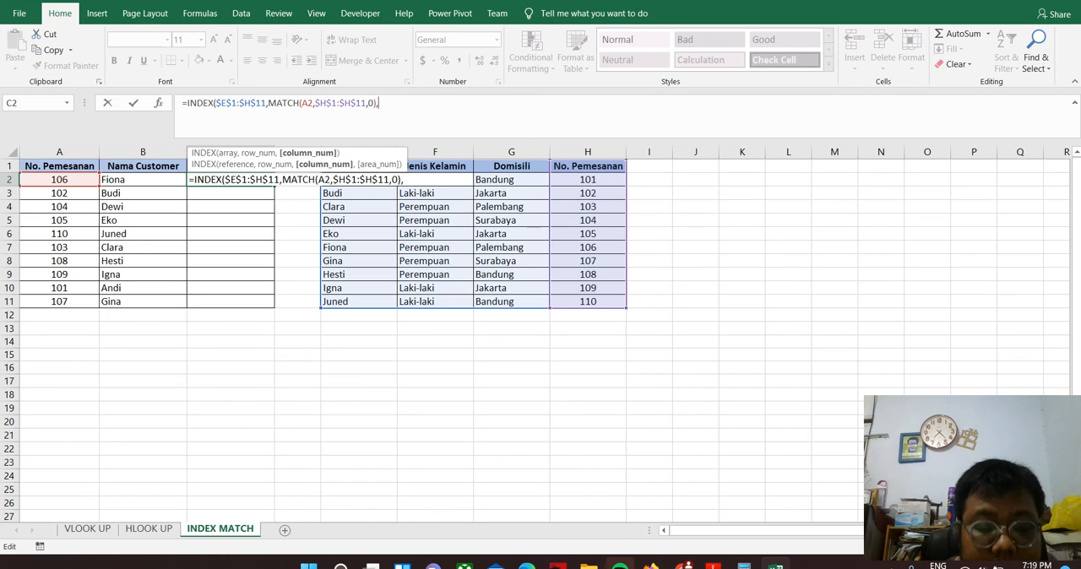
# Set the INDEX column number in C2 to 3 and fill the completed formula down to C11
pyautogui.write('3)')
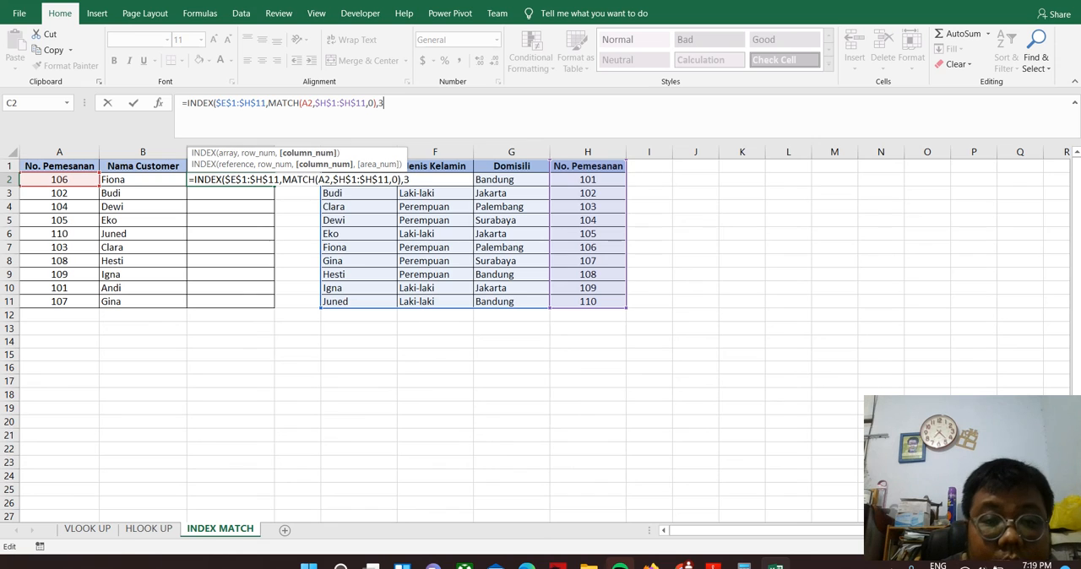
pyautogui.press('Return')
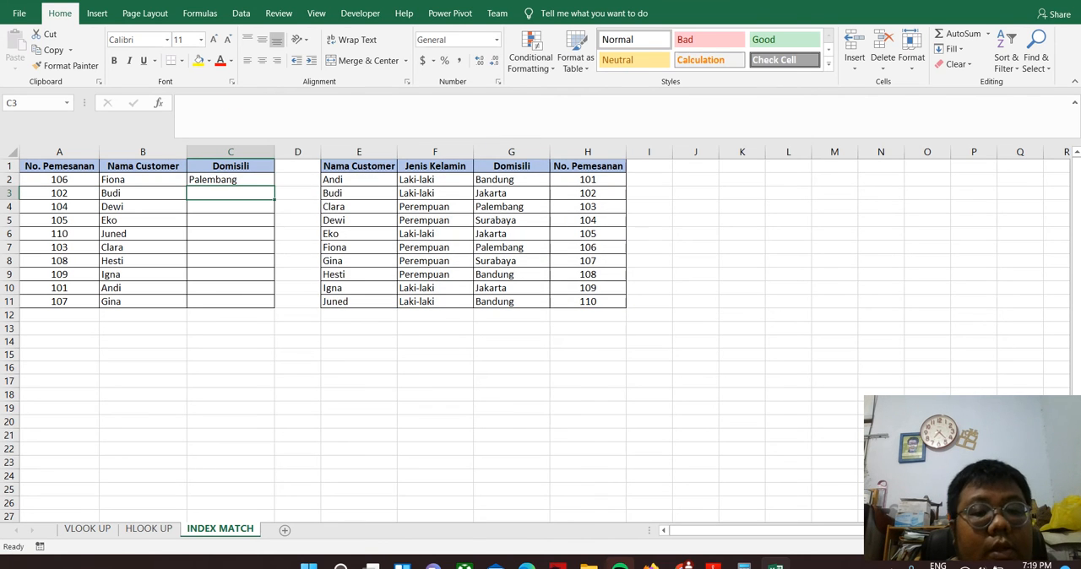
pyautogui.click(231, 180)
pyautogui.moveTo(274, 187); pyautogui.dragTo(274, 307)
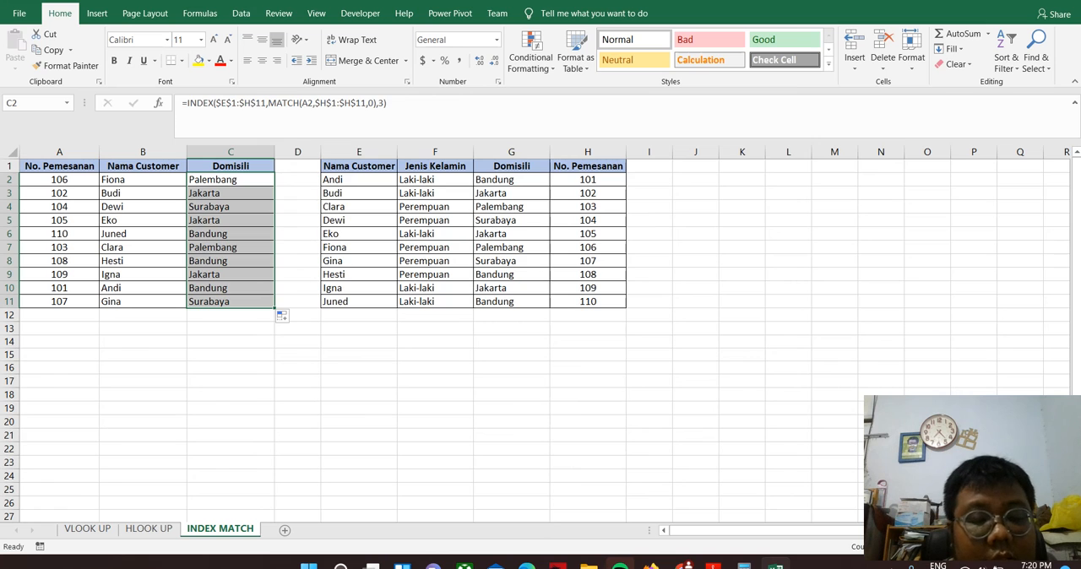
# Compare the INDEX MATCH sheet with the horizontal tables on the HLOOK UP sheet
pyautogui.click(149, 528)
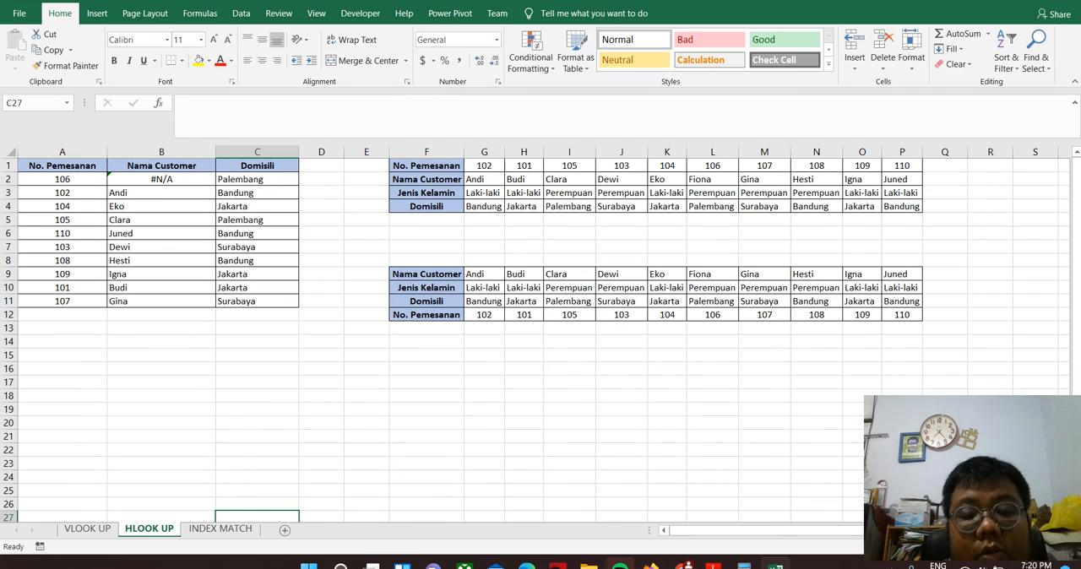
pyautogui.click(220, 529)
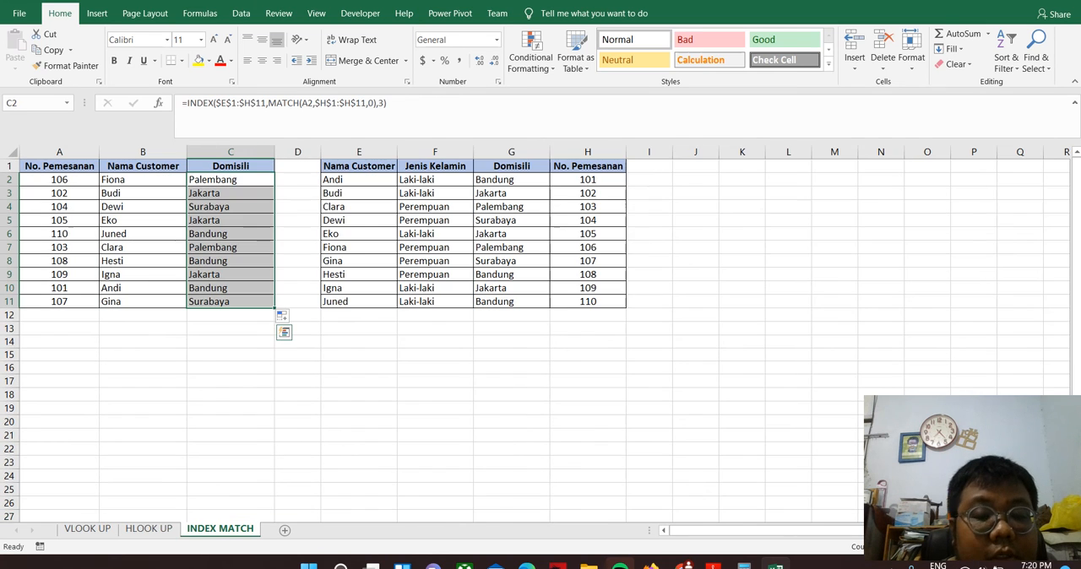
pyautogui.hotkey('ctrl', 'pageup')
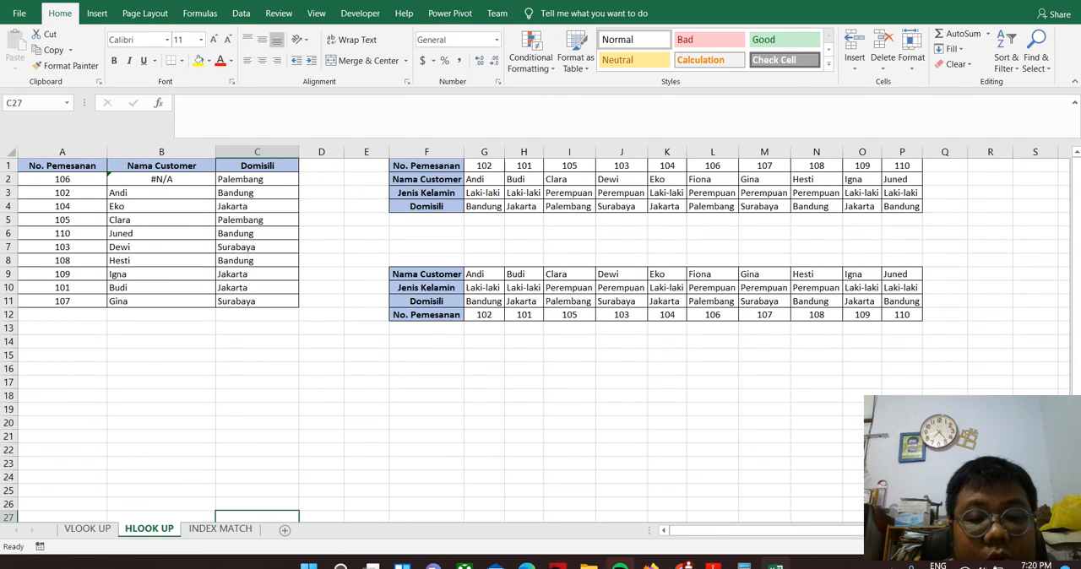
# Replace B2's formula on the HLOOK UP sheet with an INDEX function using the absolute array $F$9:$P$12
pyautogui.click(162, 179)
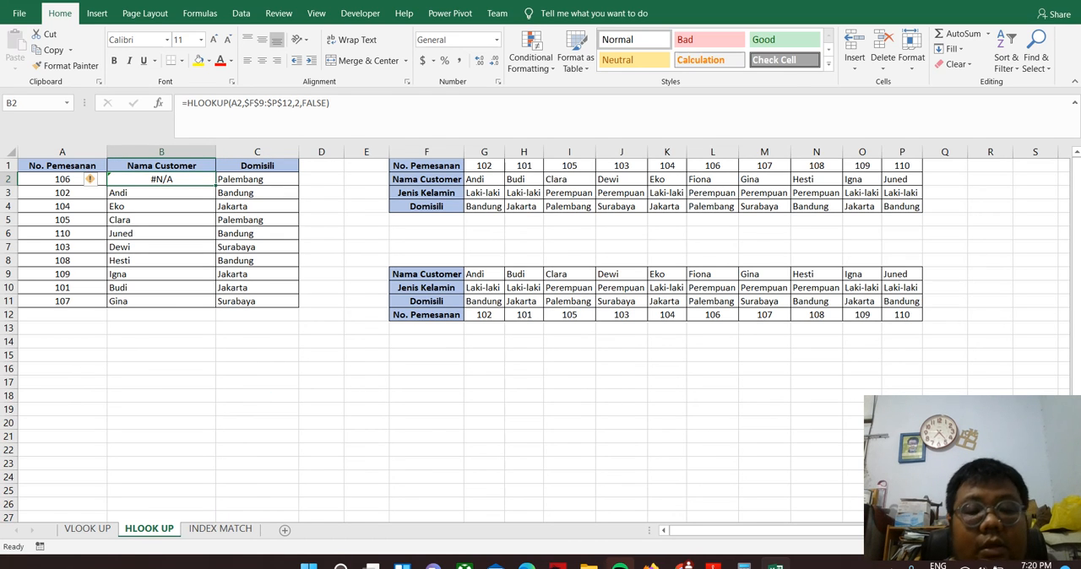
pyautogui.write('=inde')
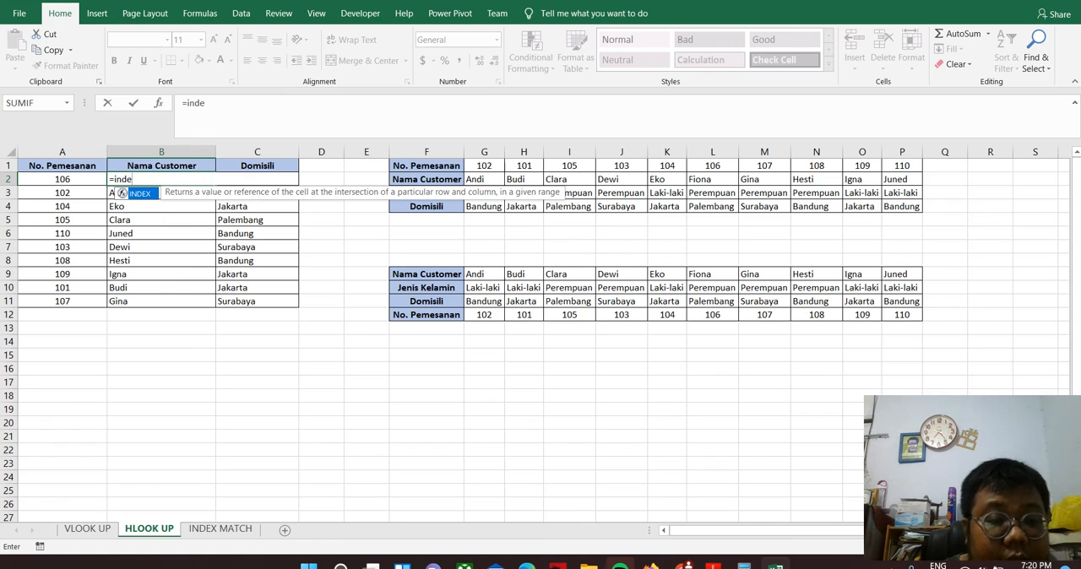
pyautogui.press('Tab')
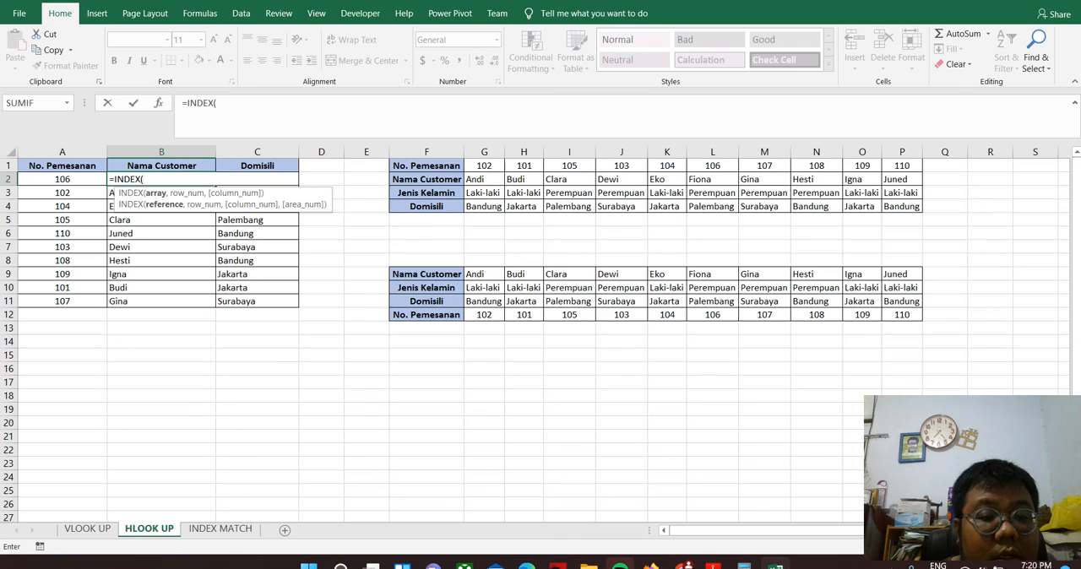
pyautogui.moveTo(426, 274); pyautogui.dragTo(902, 314)
pyautogui.click(245, 103)
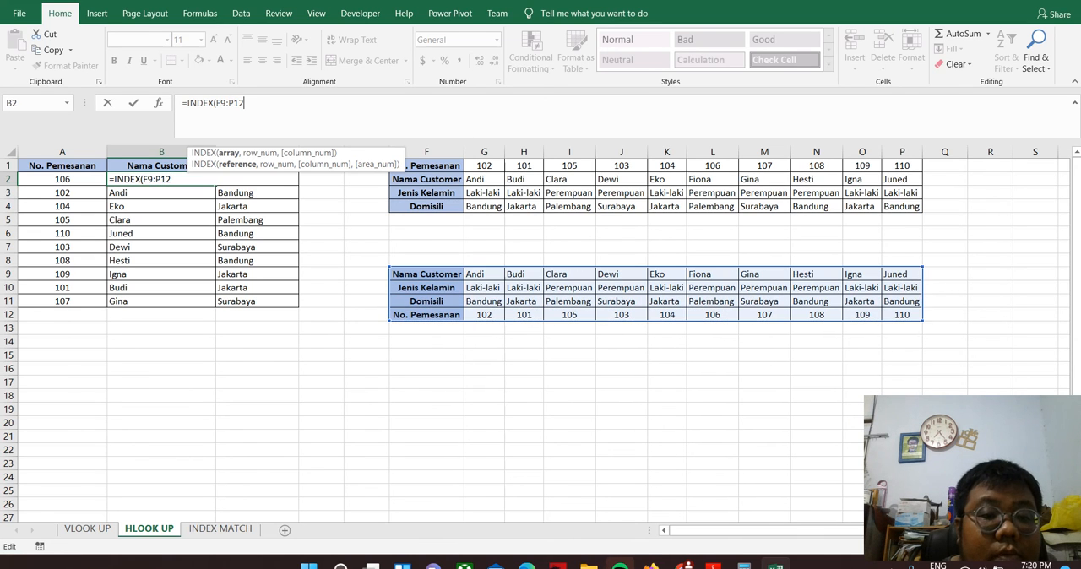
pyautogui.press('F4')
pyautogui.click(246, 103)
pyautogui.press('F4')
pyautogui.click(265, 103)
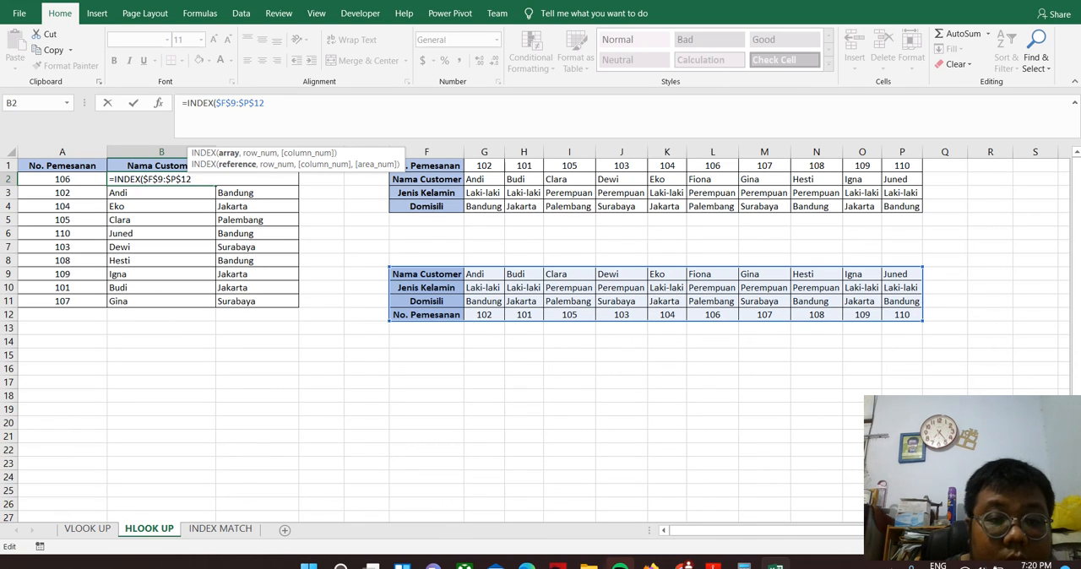
pyautogui.write(',')
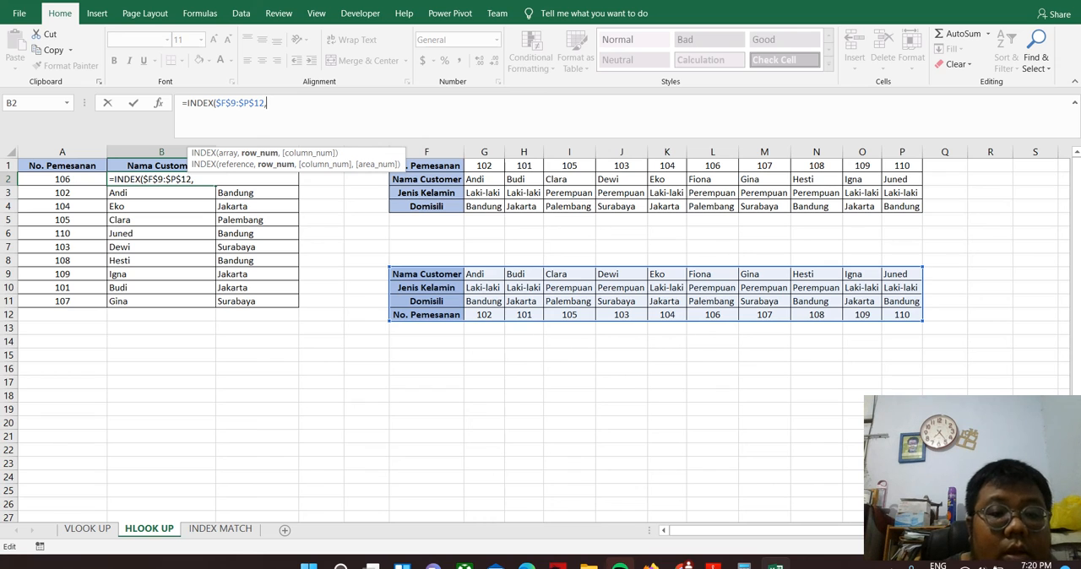
pyautogui.write('mat')
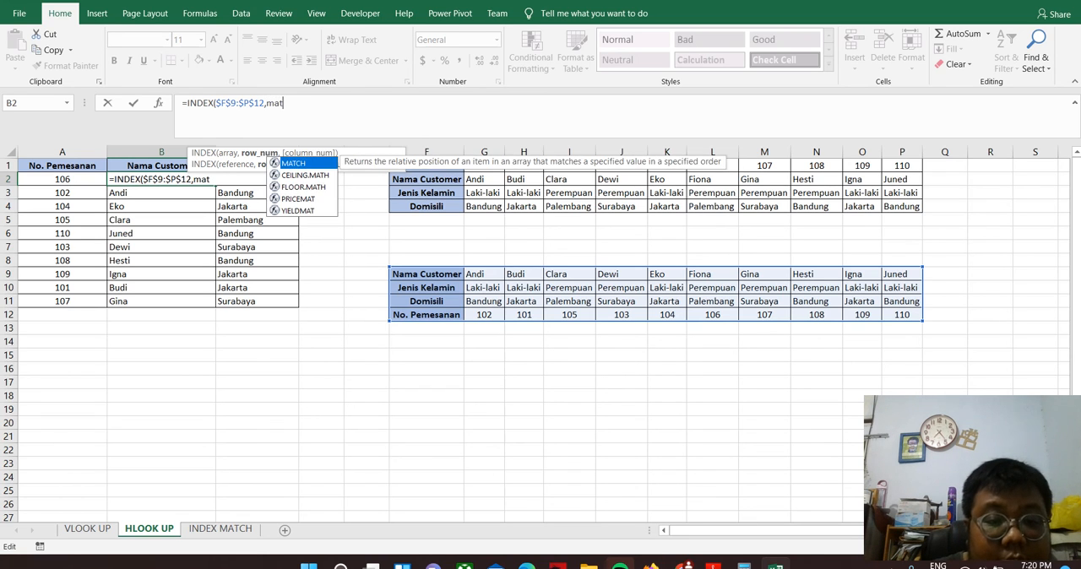
# Nest a MATCH function as the INDEX row number in B2, with lookup value A2 and absolute lookup array $F$12:$P$12
pyautogui.press('Tab')
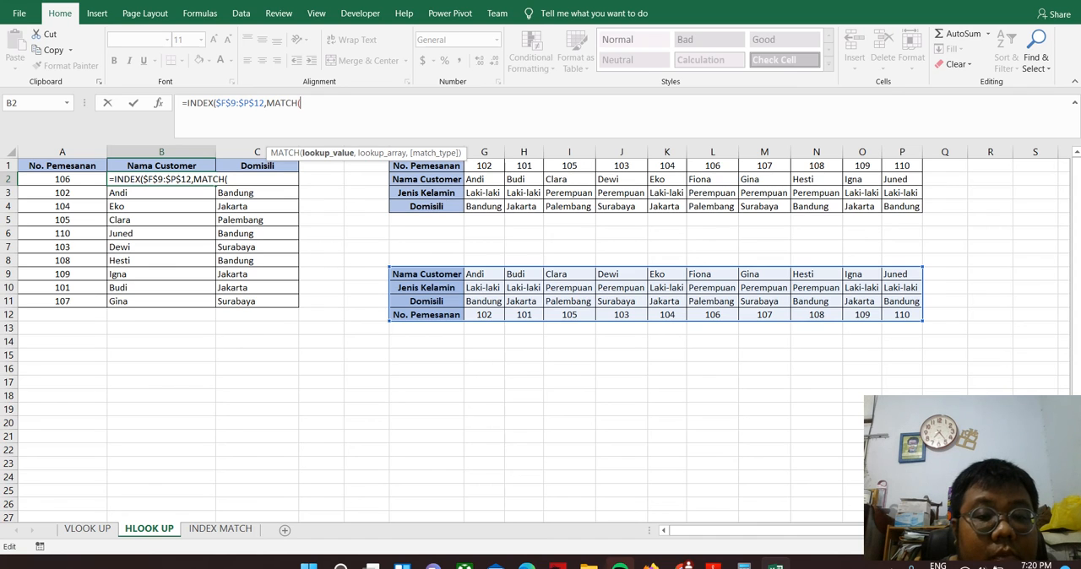
pyautogui.click(62, 179)
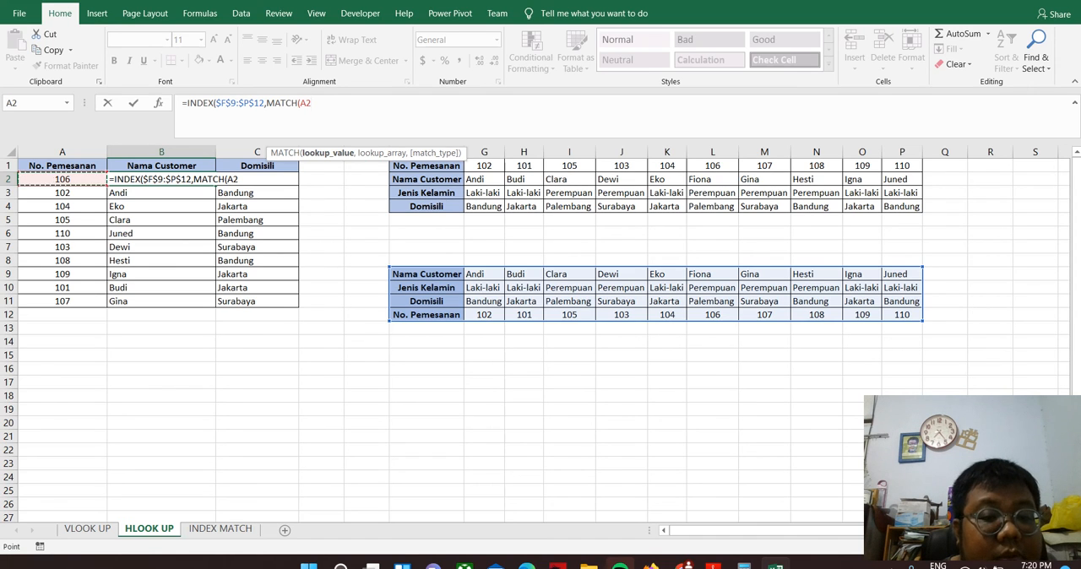
pyautogui.write(',')
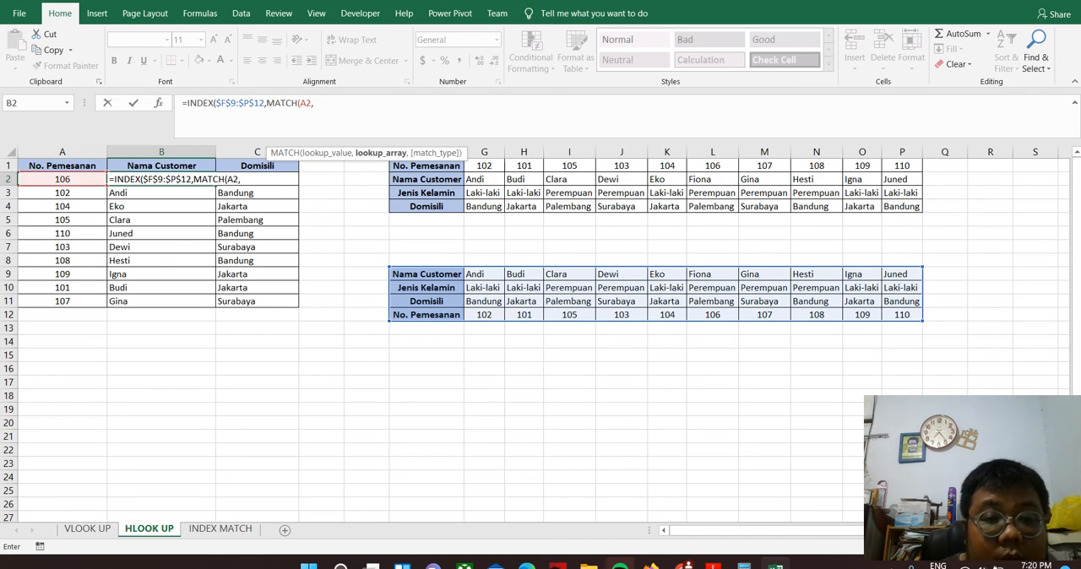
pyautogui.moveTo(426, 314); pyautogui.dragTo(903, 314)
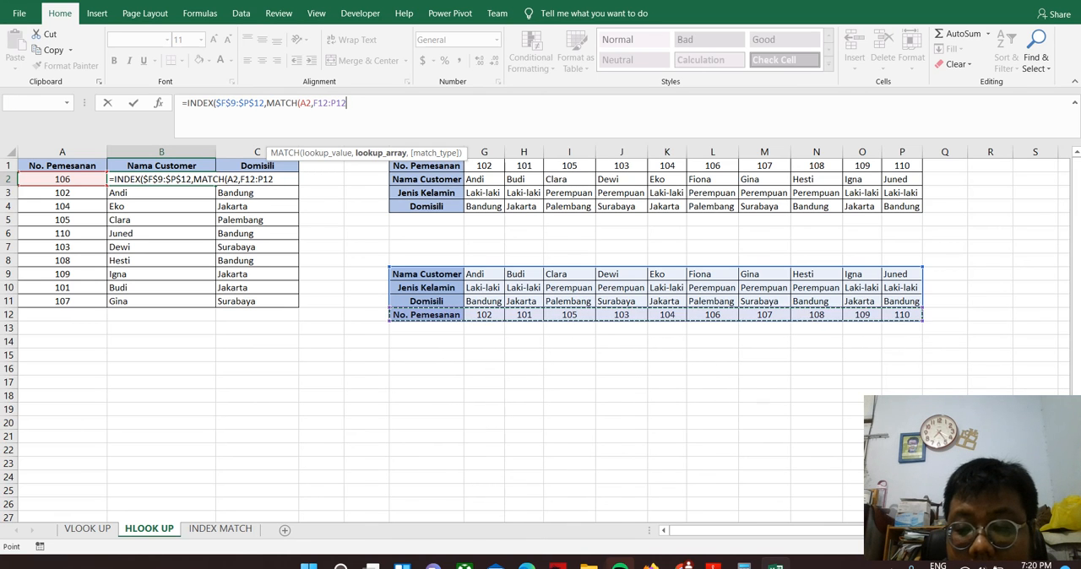
pyautogui.click(314, 102)
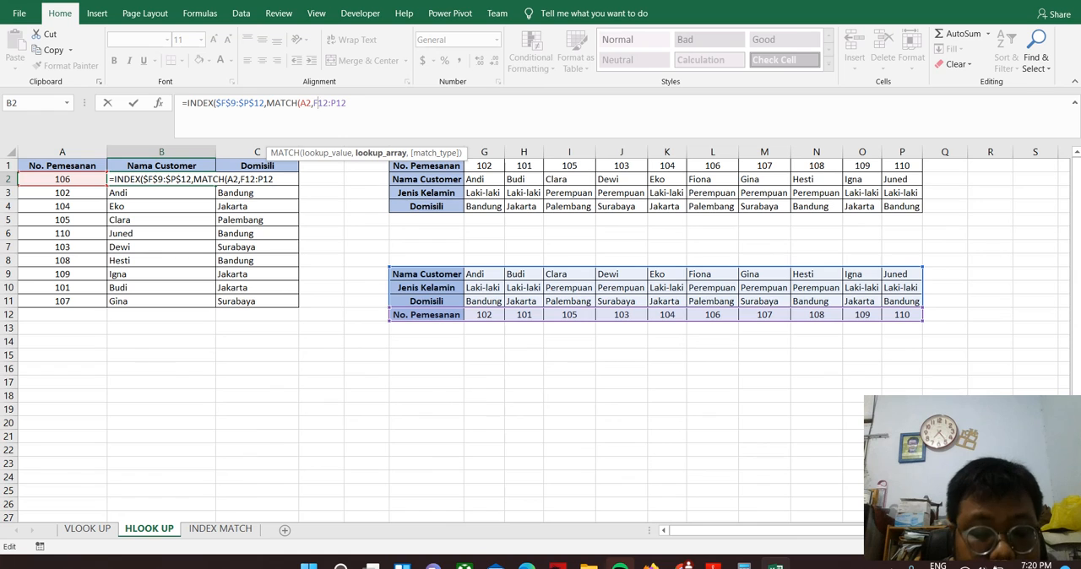
pyautogui.press('F4')
pyautogui.press('End')
pyautogui.press('F4')
pyautogui.press('End')
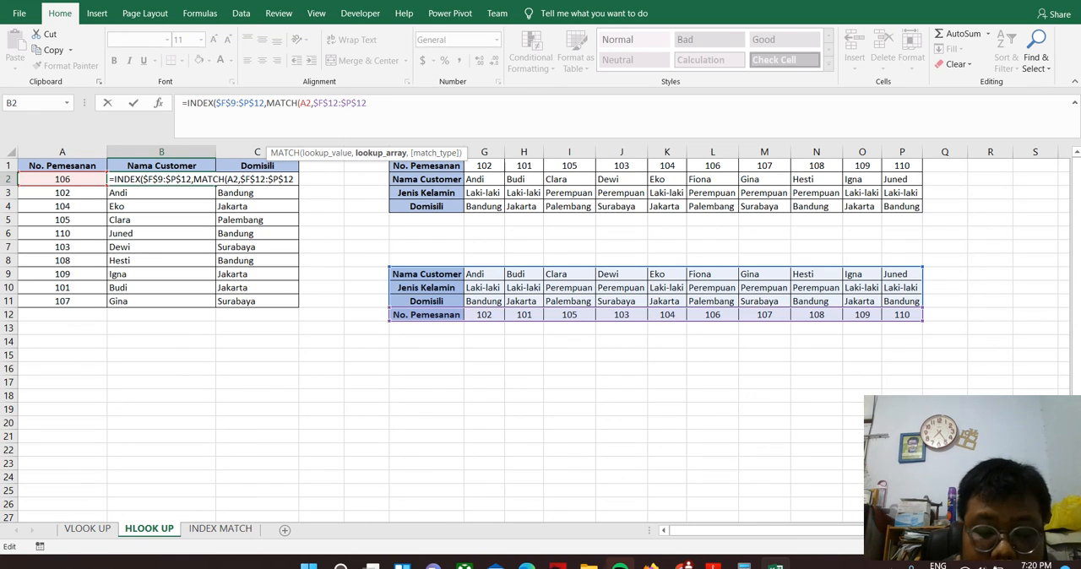
# Complete B2's formula with exact match type 0 for MATCH and column number 1 for INDEX
pyautogui.write(',')
pyautogui.press('Down')
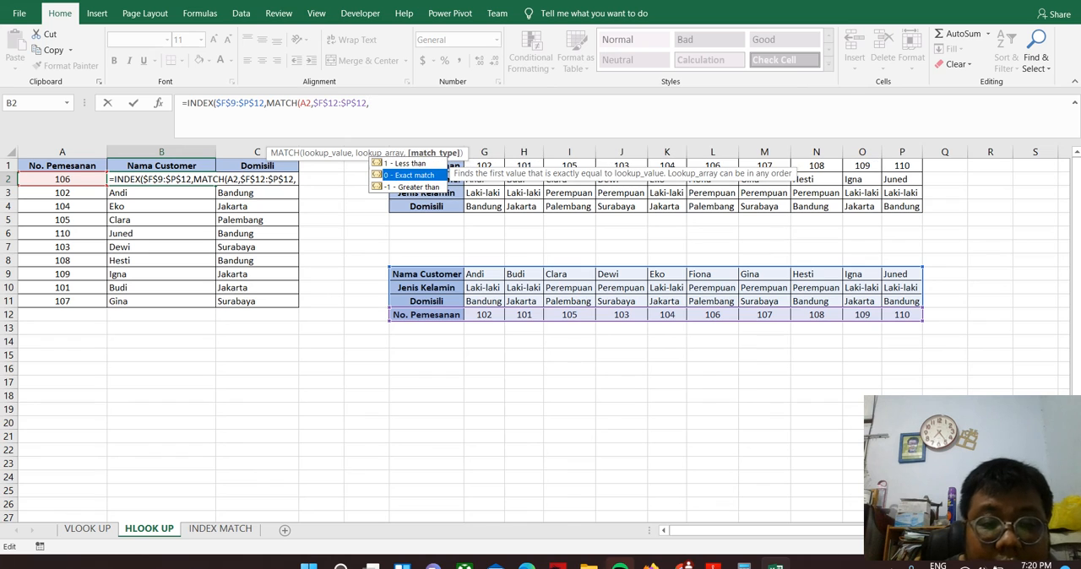
pyautogui.press('Tab')
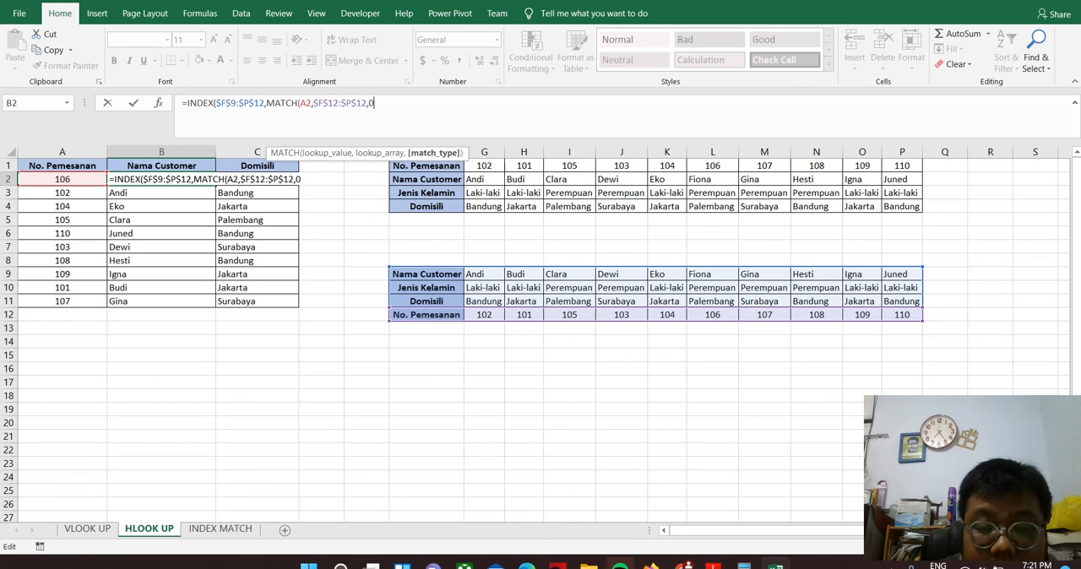
pyautogui.write('),')
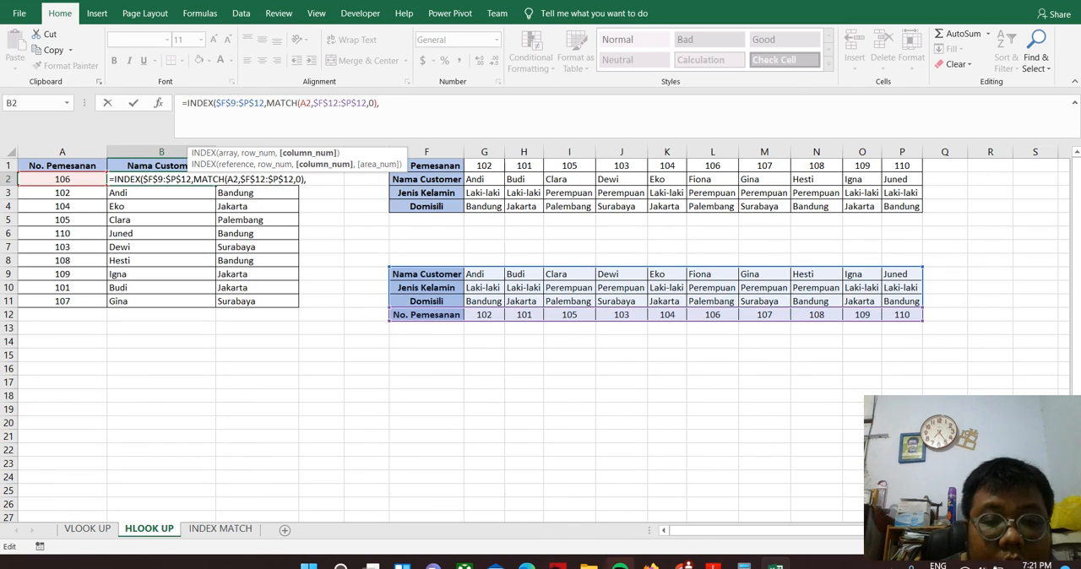
pyautogui.write('1)')
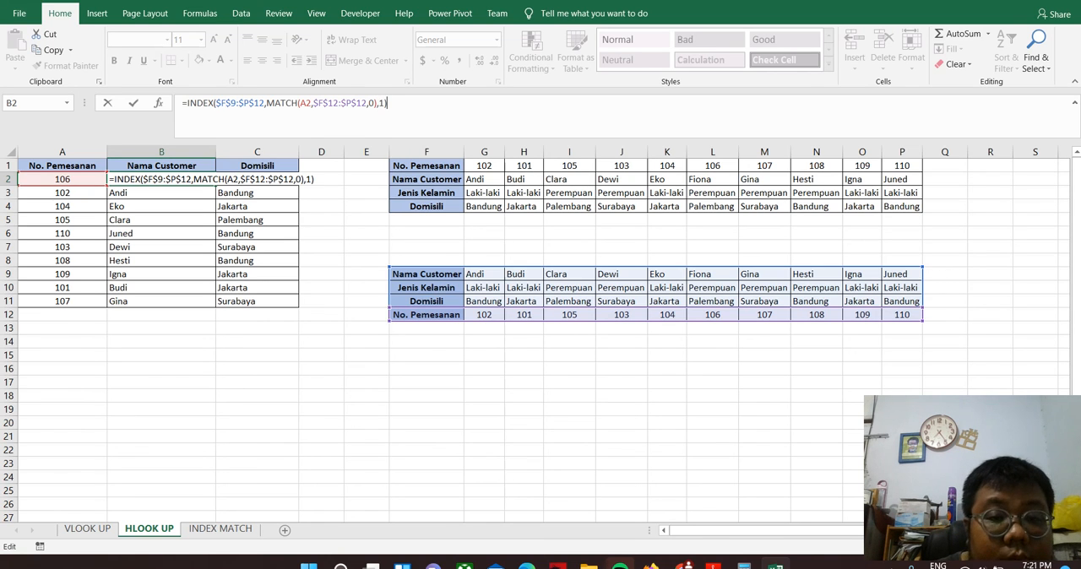
pyautogui.press('Return')
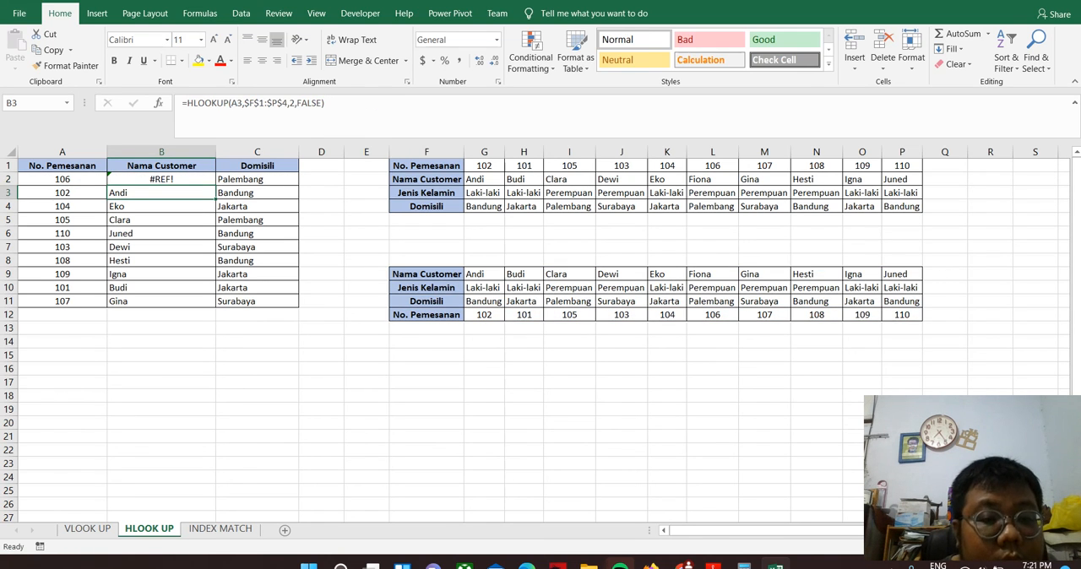
# Check each INDEX and MATCH argument in B2's formula against the ranges it refers to
pyautogui.press('Up')
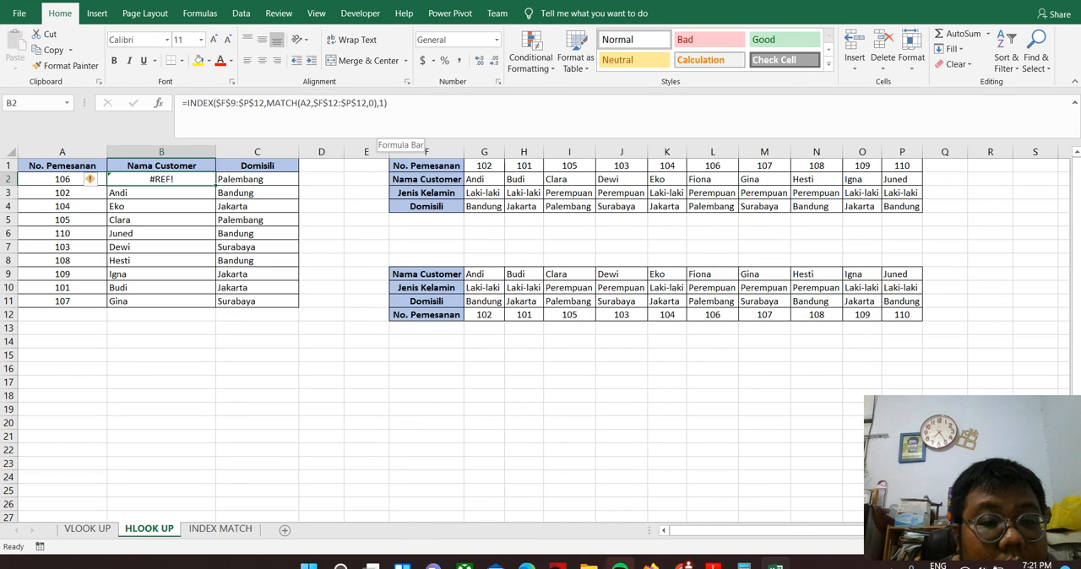
pyautogui.press('F2')
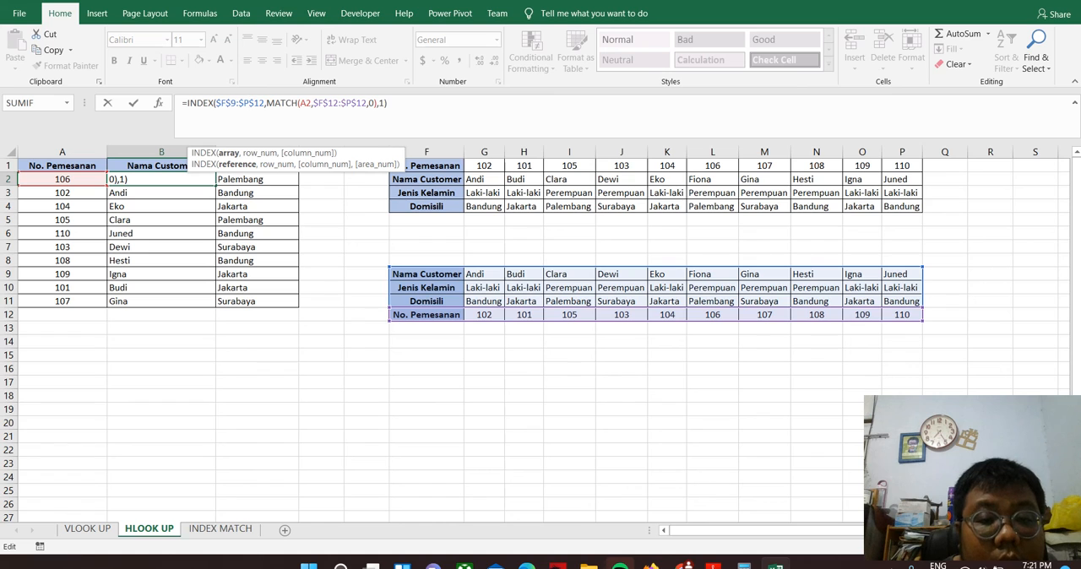
pyautogui.click(285, 103)
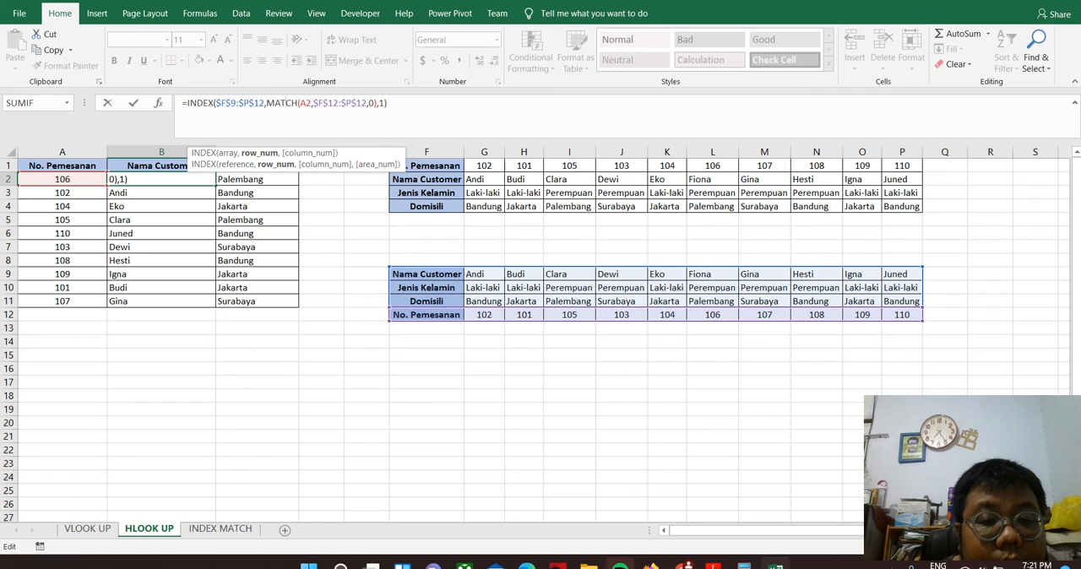
pyautogui.click(305, 102)
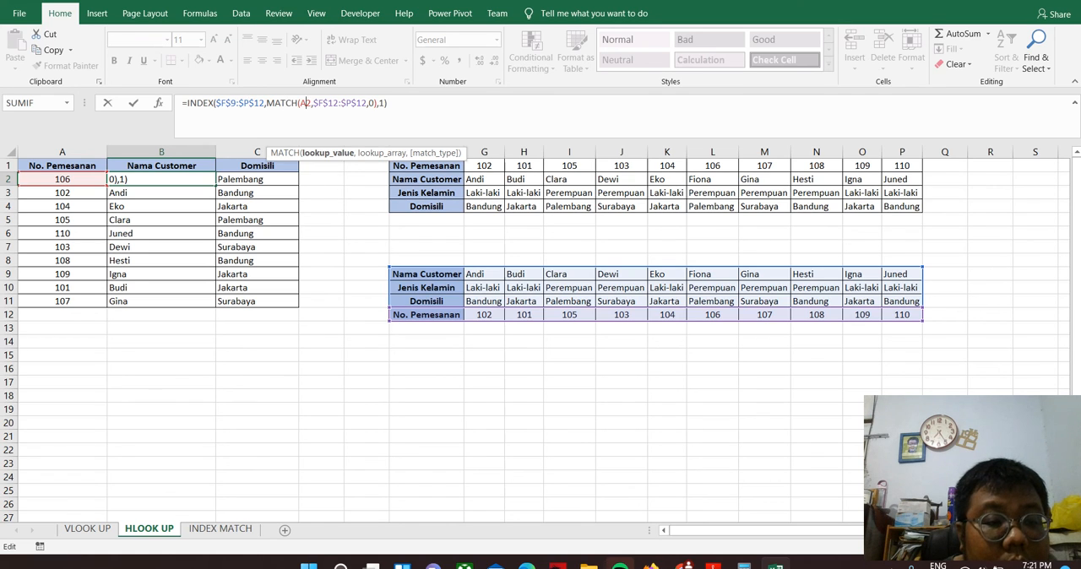
pyautogui.click(322, 102)
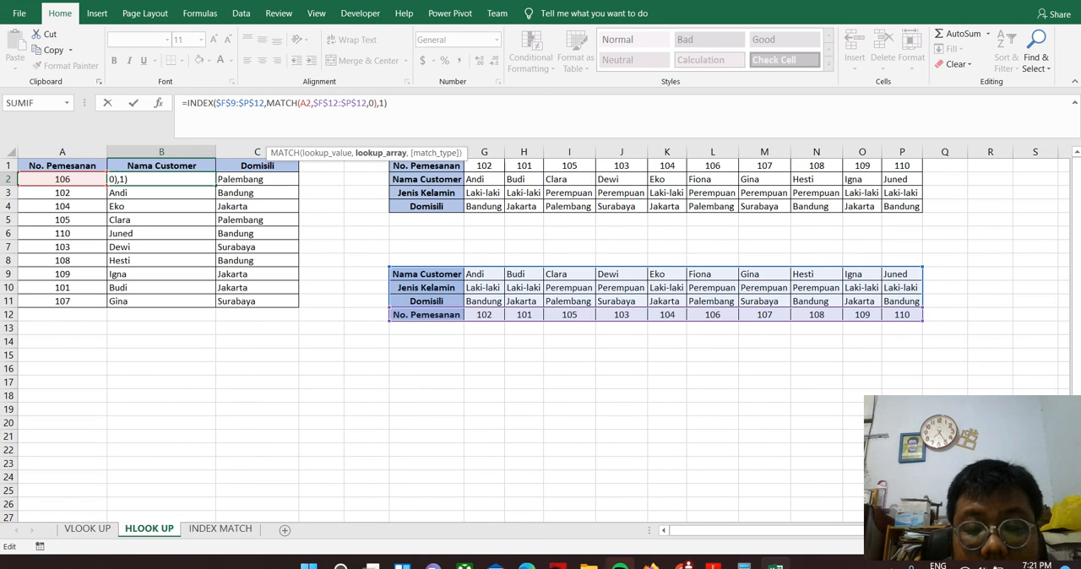
pyautogui.click(368, 102)
pyautogui.click(384, 103)
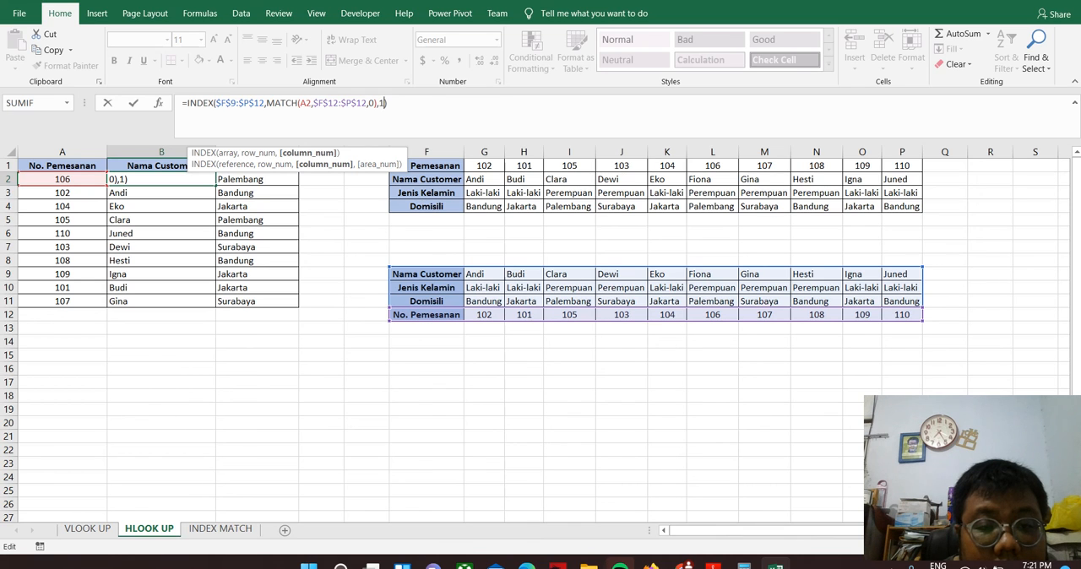
pyautogui.press('Return')
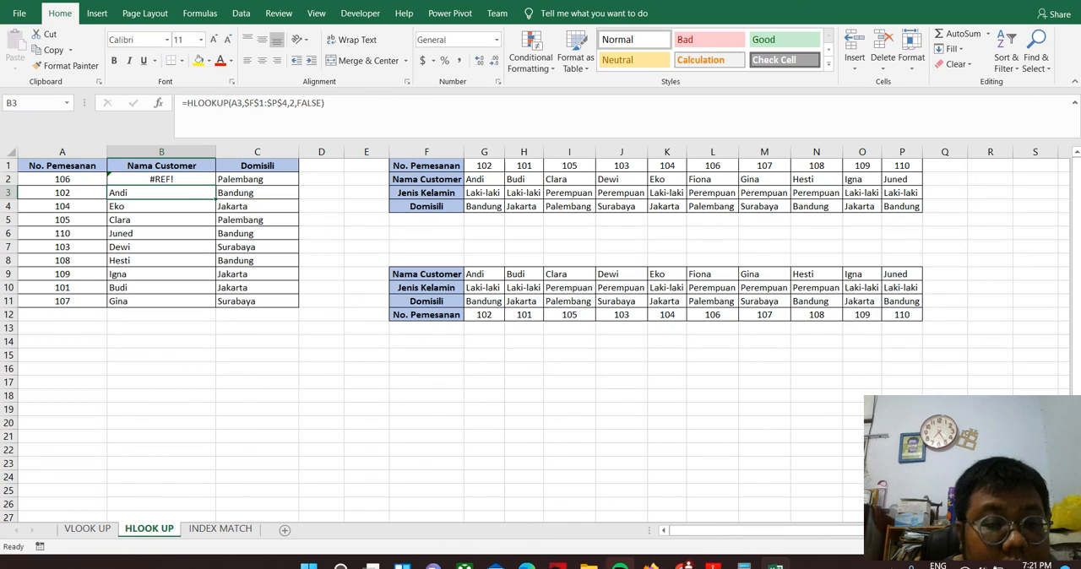
# Examine how B2's array, row number and column number evaluate in the INDEX function arguments, using the array form
pyautogui.click(161, 179)
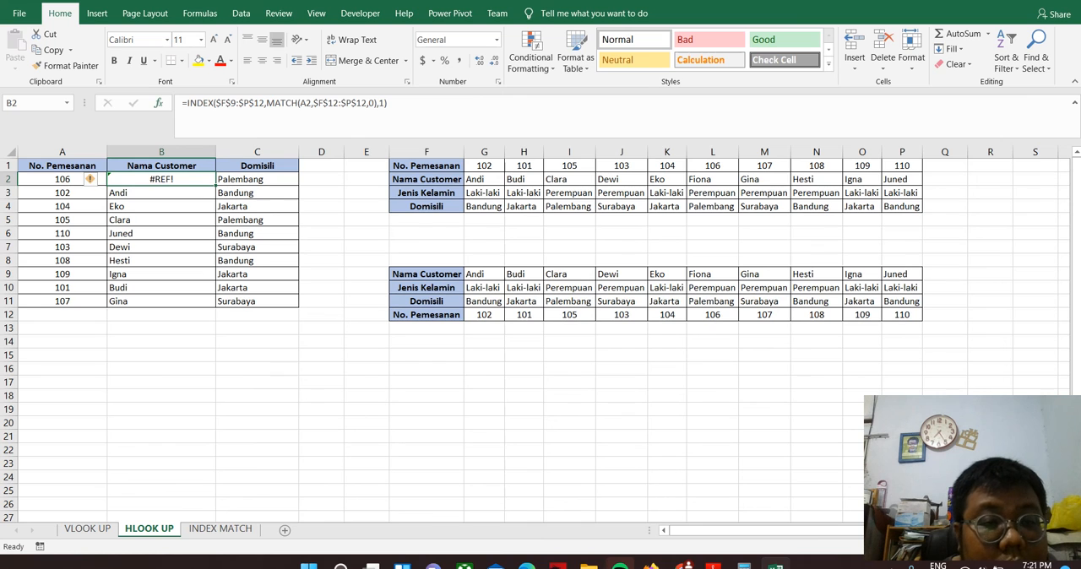
pyautogui.hotkey('shift', 'F3')
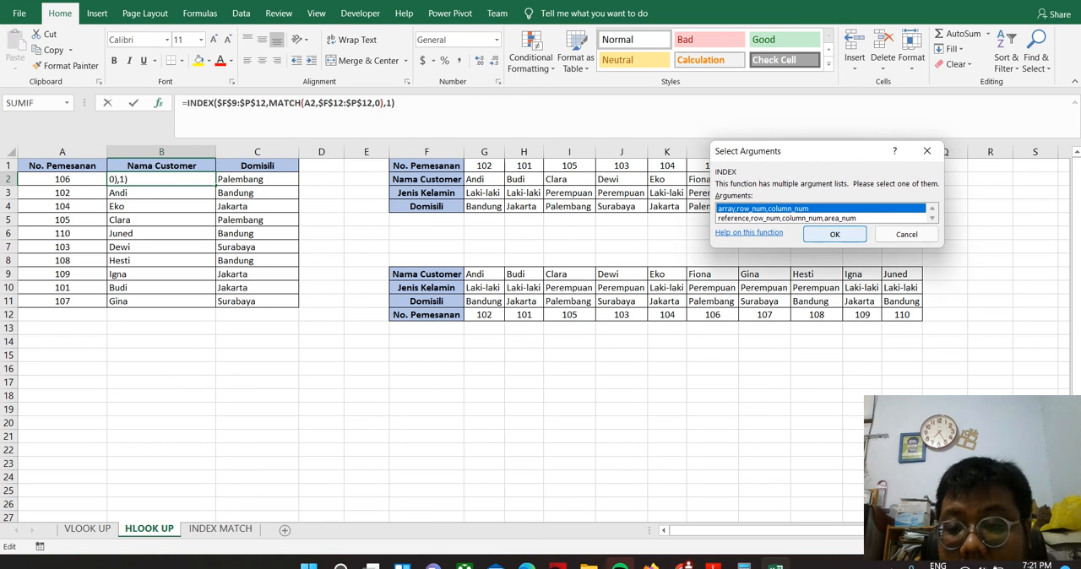
pyautogui.press('Return')
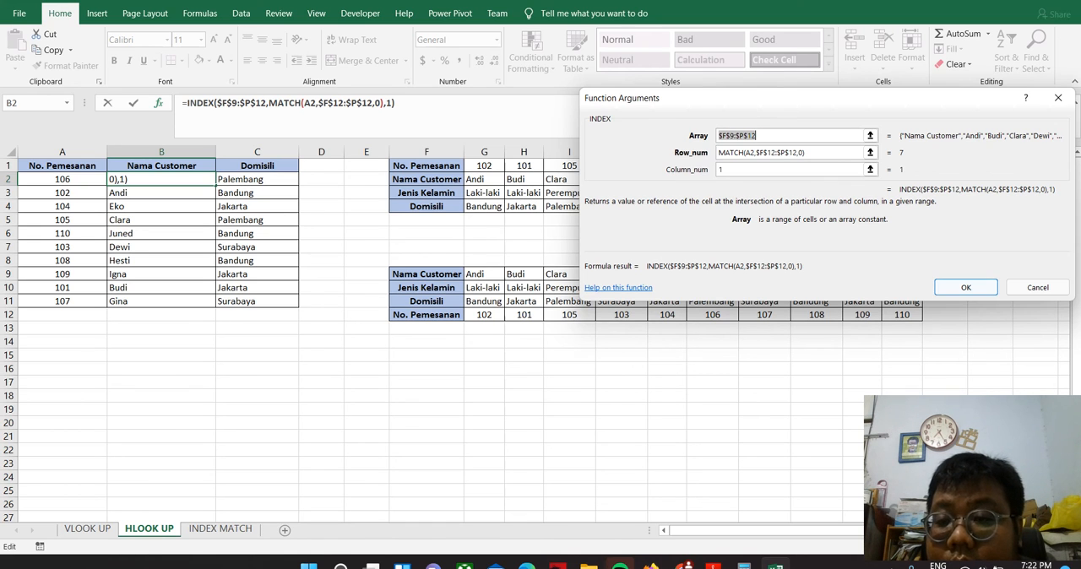
pyautogui.press('Tab')
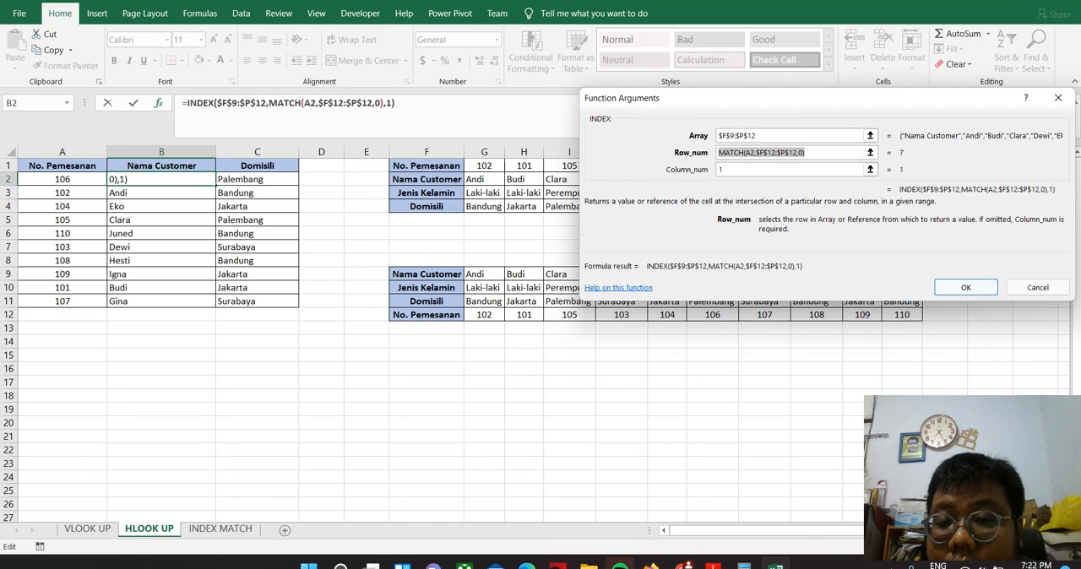
pyautogui.click(869, 153)
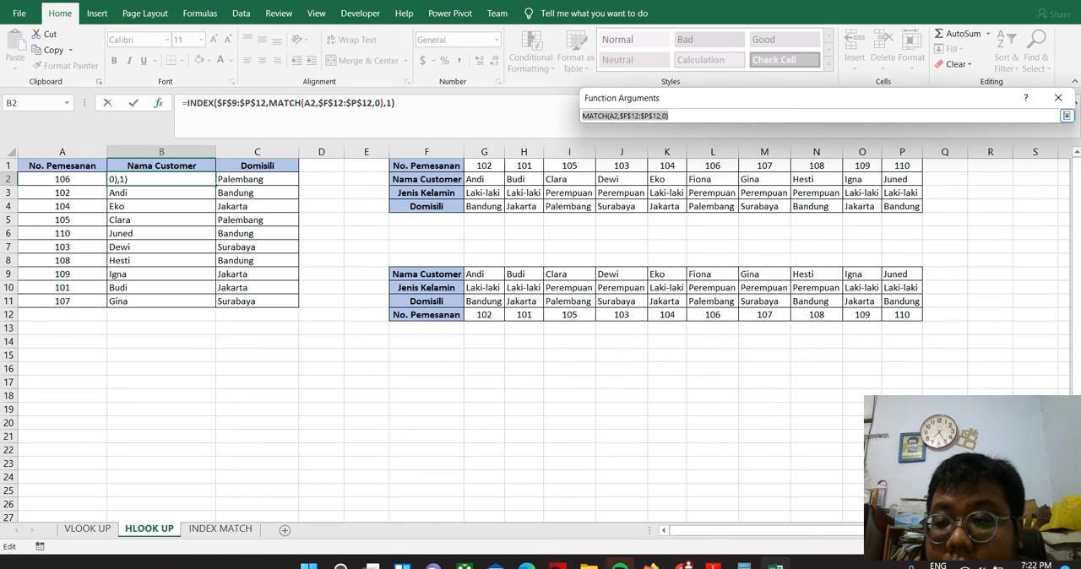
pyautogui.click(1066, 115)
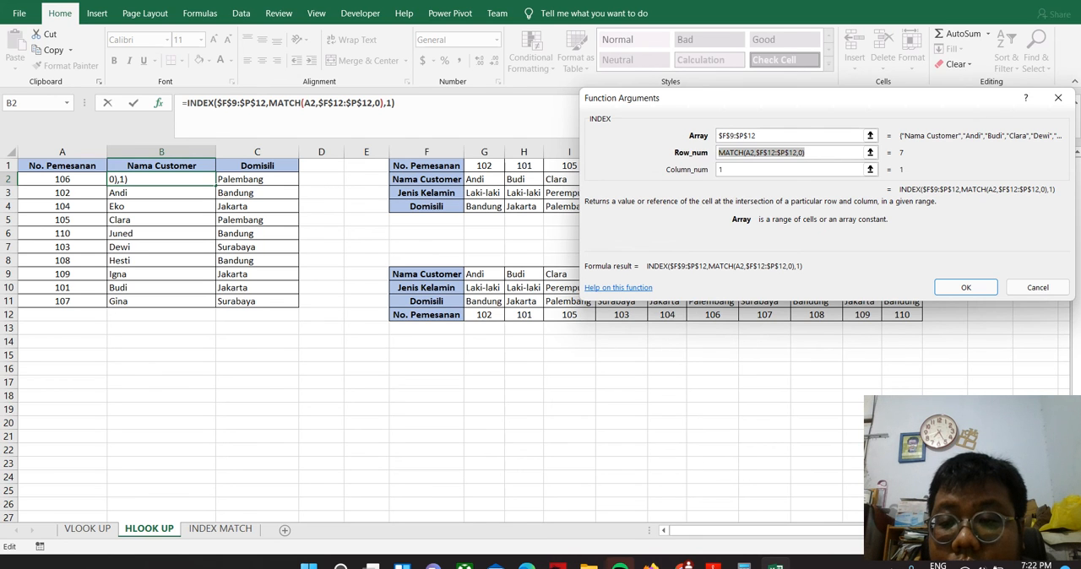
pyautogui.moveTo(810, 98); pyautogui.dragTo(529, 348)
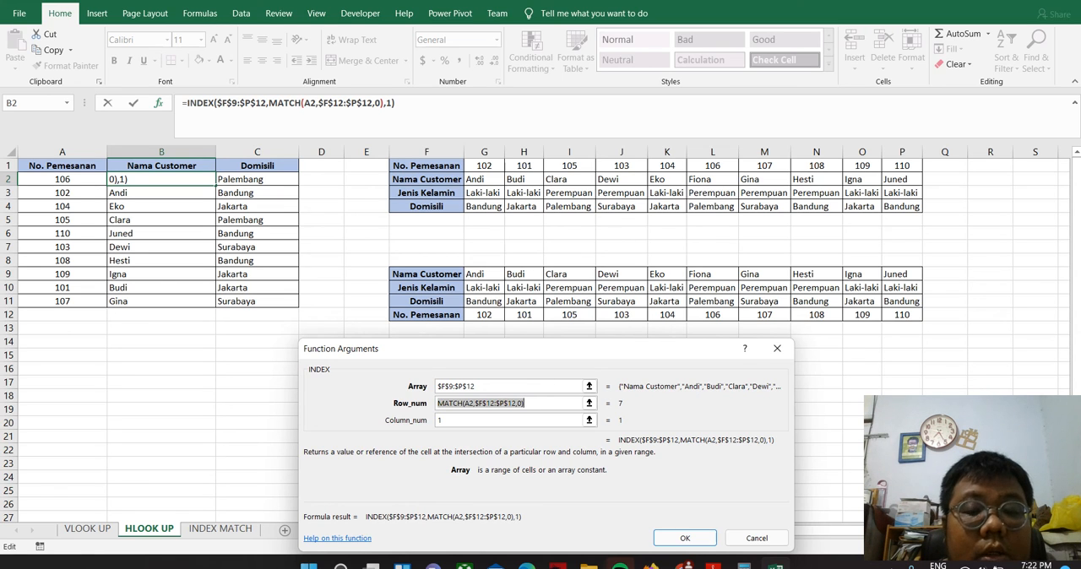
pyautogui.click(777, 349)
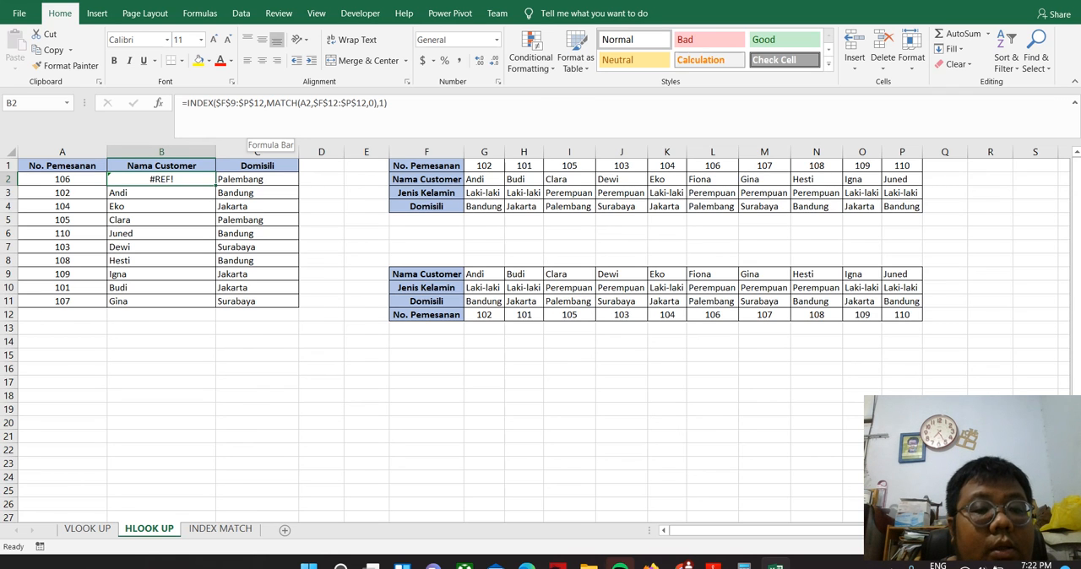
# Remove the MATCH function from the INDEX row number in B2's formula and set the row number to 1
pyautogui.click(376, 103)
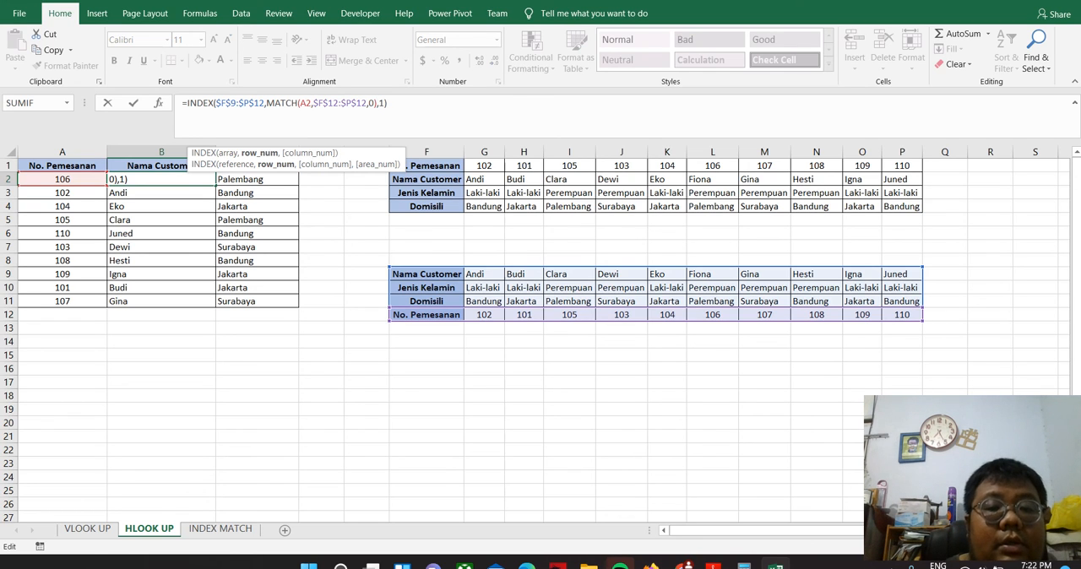
pyautogui.press('BackSpace')
pyautogui.press('BackSpace')
pyautogui.press('BackSpace')
pyautogui.press('BackSpace')
pyautogui.press('BackSpace')
pyautogui.press('BackSpace')
pyautogui.press('BackSpace')
pyautogui.press('BackSpace')
pyautogui.press('BackSpace')
pyautogui.press('BackSpace')
pyautogui.press('BackSpace')
pyautogui.press('BackSpace')
pyautogui.press('BackSpace')
pyautogui.press('BackSpace')
pyautogui.press('BackSpace')
pyautogui.press('BackSpace')
pyautogui.press('BackSpace')
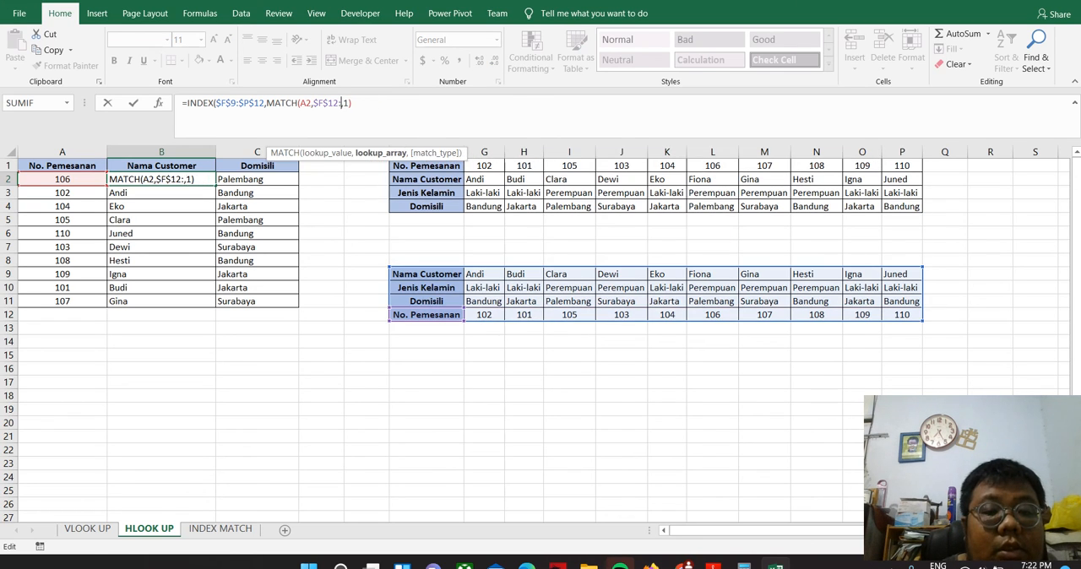
pyautogui.press('BackSpace')
pyautogui.press('BackSpace')
pyautogui.press('BackSpace')
pyautogui.press('BackSpace')
pyautogui.press('BackSpace')
pyautogui.press('BackSpace')
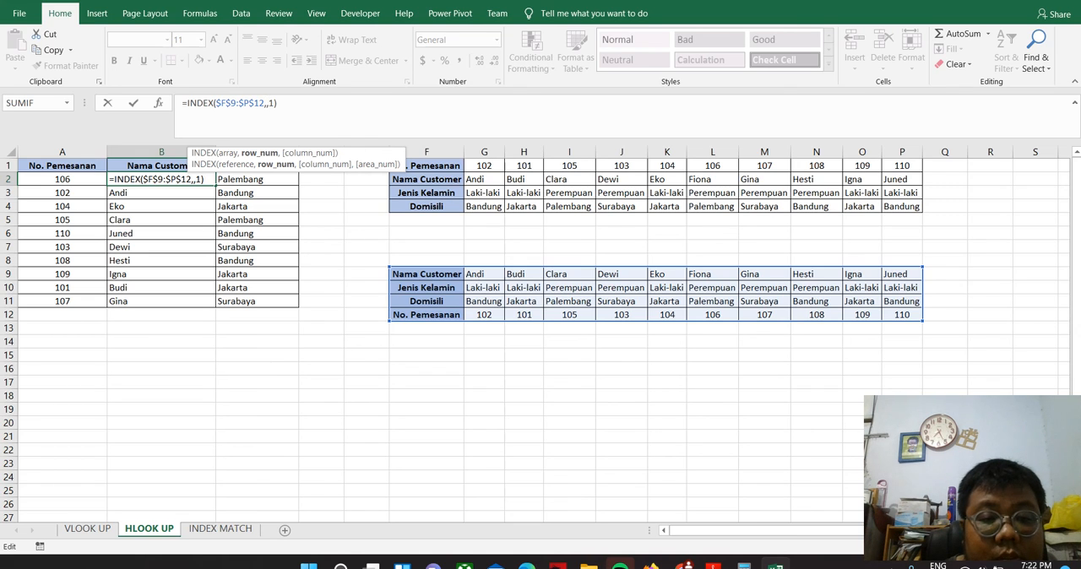
pyautogui.write('1')
pyautogui.press('Right')
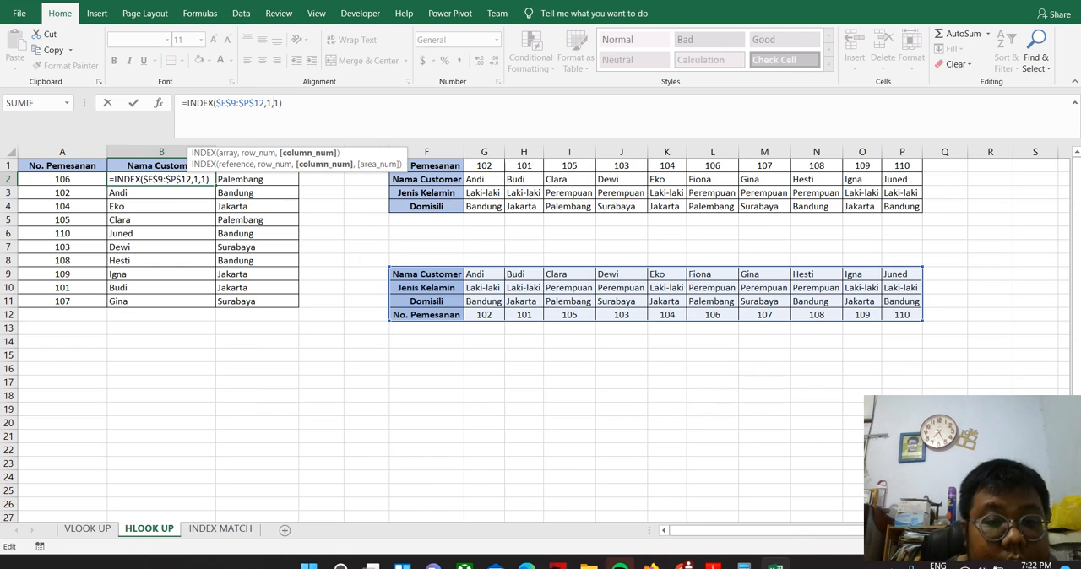
# Replace the INDEX column number in B2's formula with a MATCH function that uses A2 as lookup value
pyautogui.press('Delete')
pyautogui.write('mat')
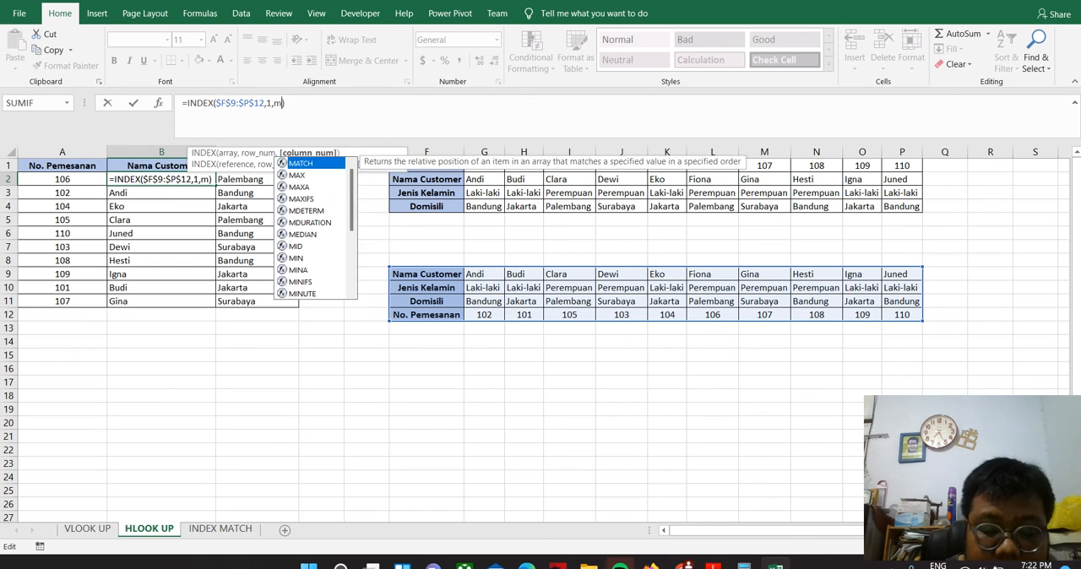
pyautogui.press('Tab')
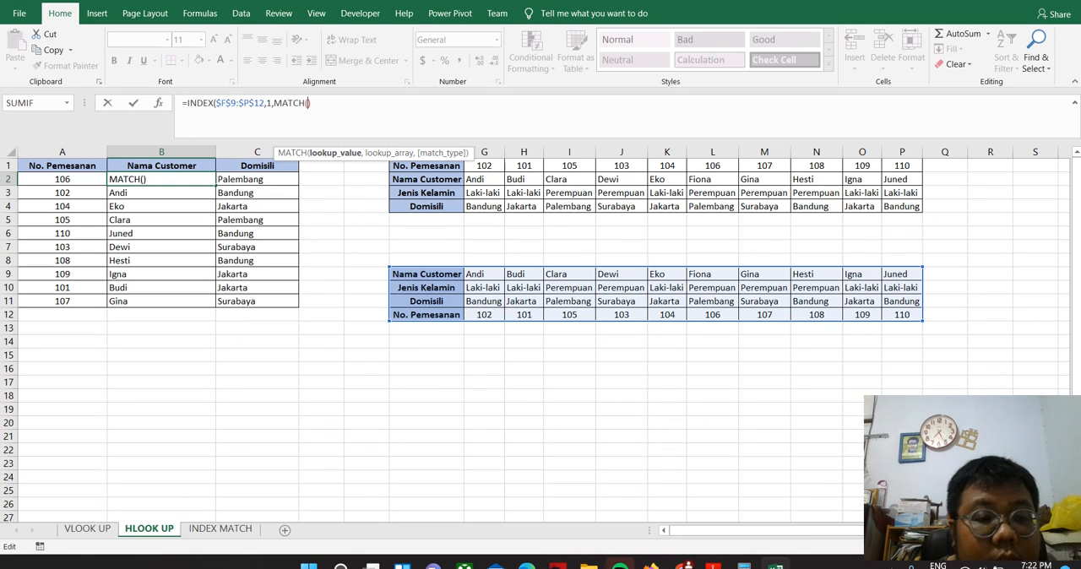
pyautogui.click(62, 179)
pyautogui.write(',')
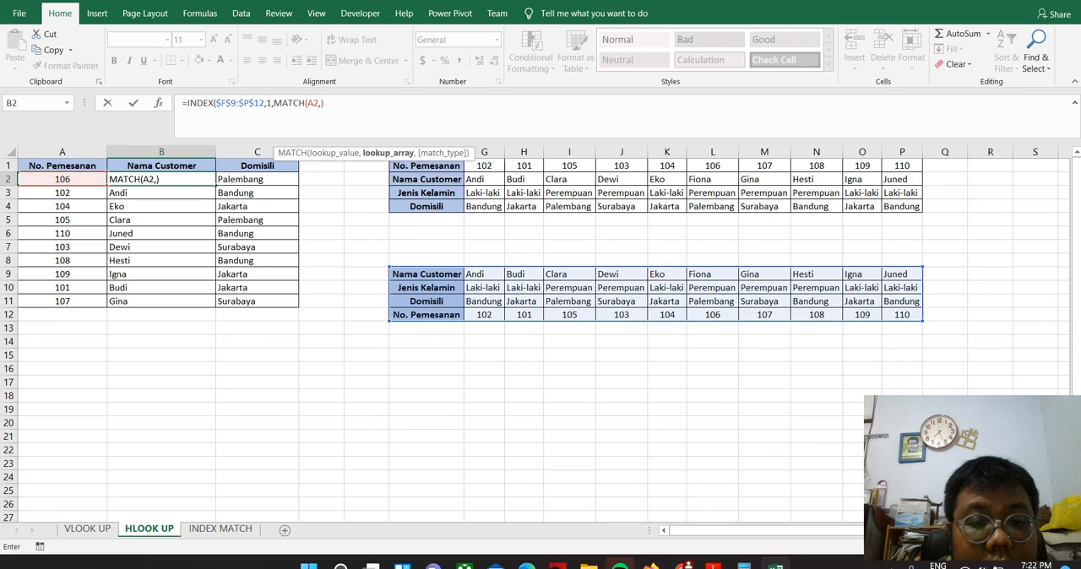
# Set MATCH's lookup array in B2 to the absolute range $G$12:$P$12
pyautogui.click(484, 315)
pyautogui.moveTo(483, 315); pyautogui.dragTo(903, 317)
pyautogui.click(332, 103)
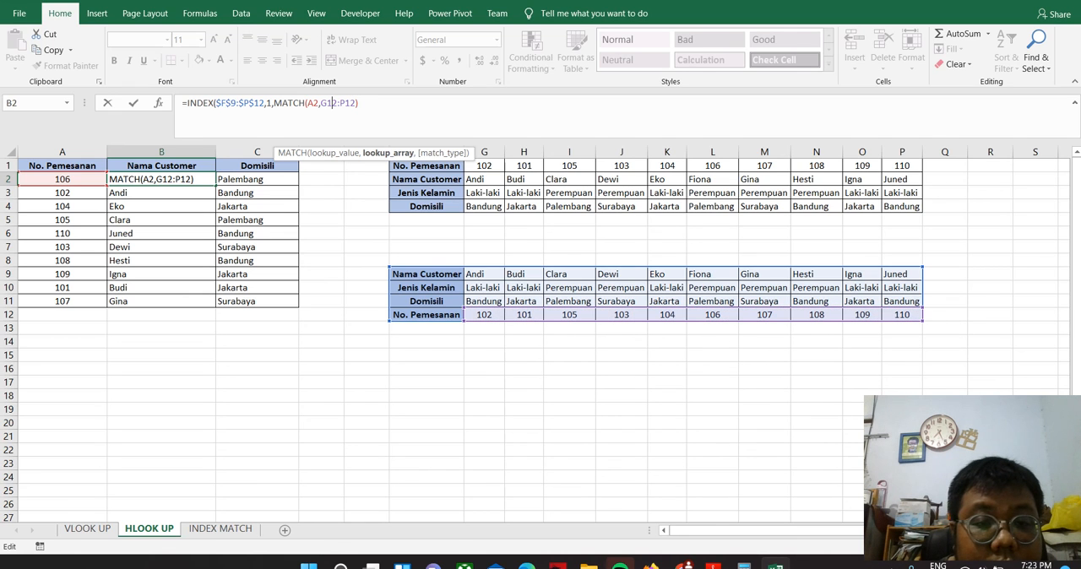
pyautogui.press('F4')
pyautogui.click(364, 103)
pyautogui.press('F4')
pyautogui.click(377, 103)
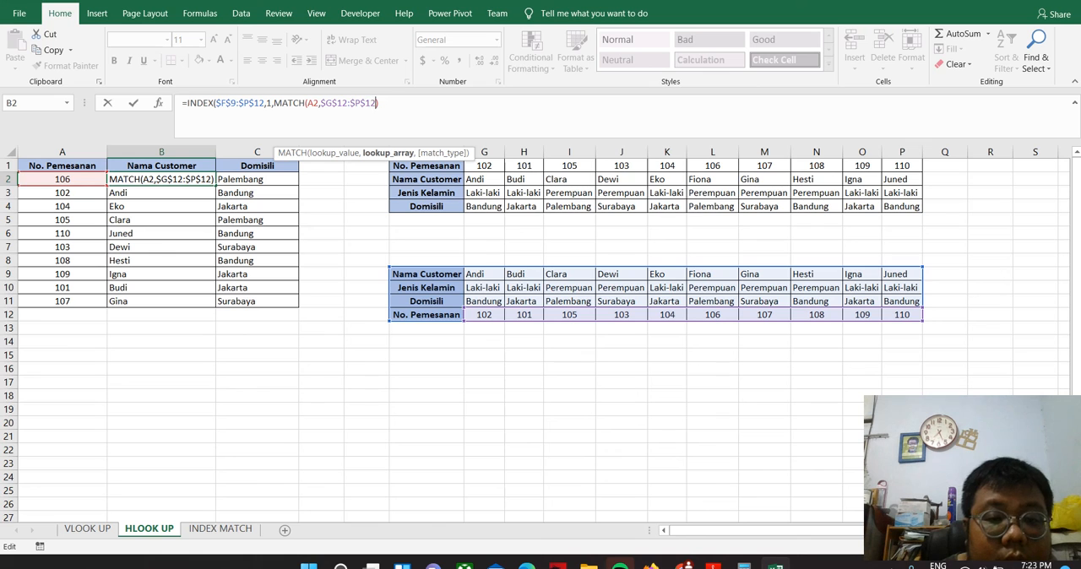
# Complete B2's MATCH with exact match type 0 and accept the proposed correction that adds the missing closing parenthesis
pyautogui.write(',')
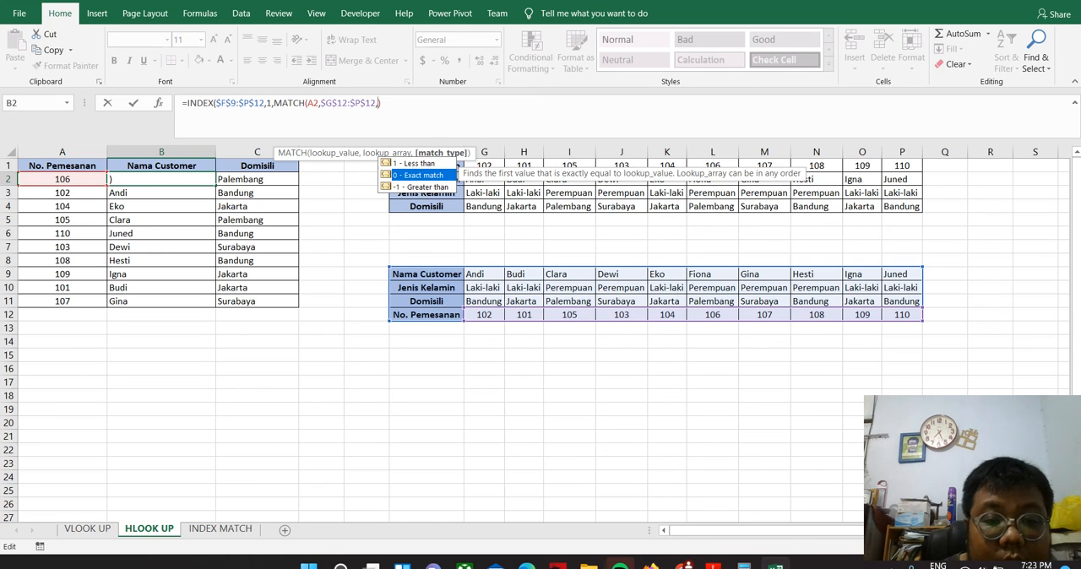
pyautogui.write('0')
pyautogui.press('Return')
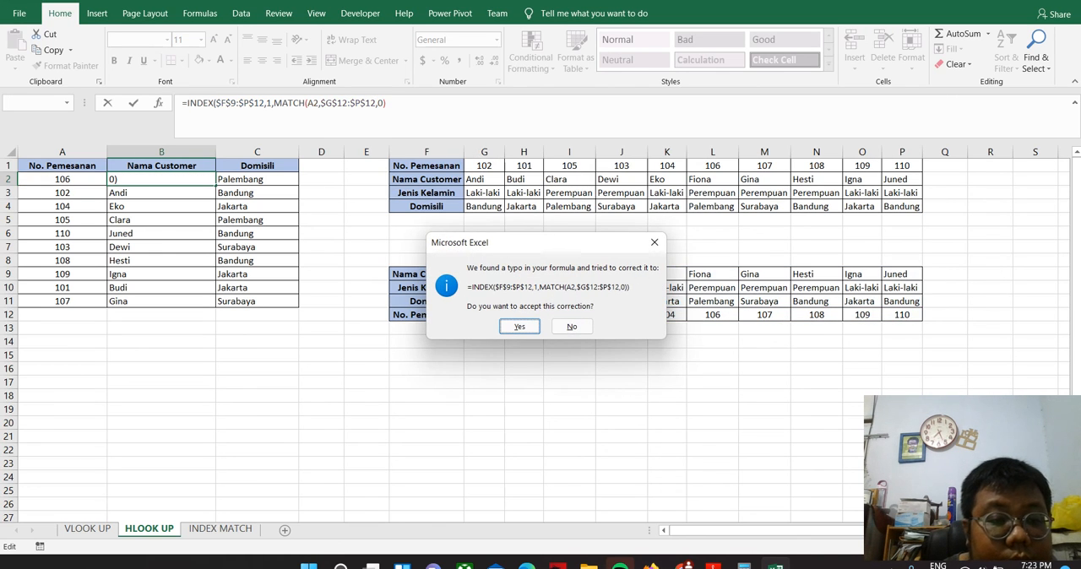
pyautogui.press('Return')
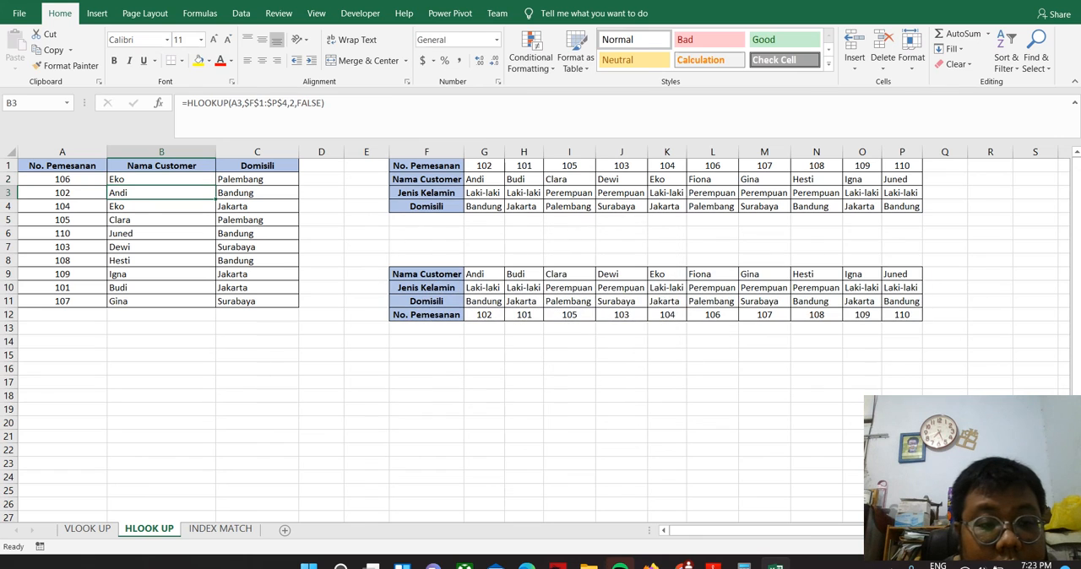
# Fill B2's formula down to B11 and check the lookup value and lookup array of its MATCH function
pyautogui.click(160, 179)
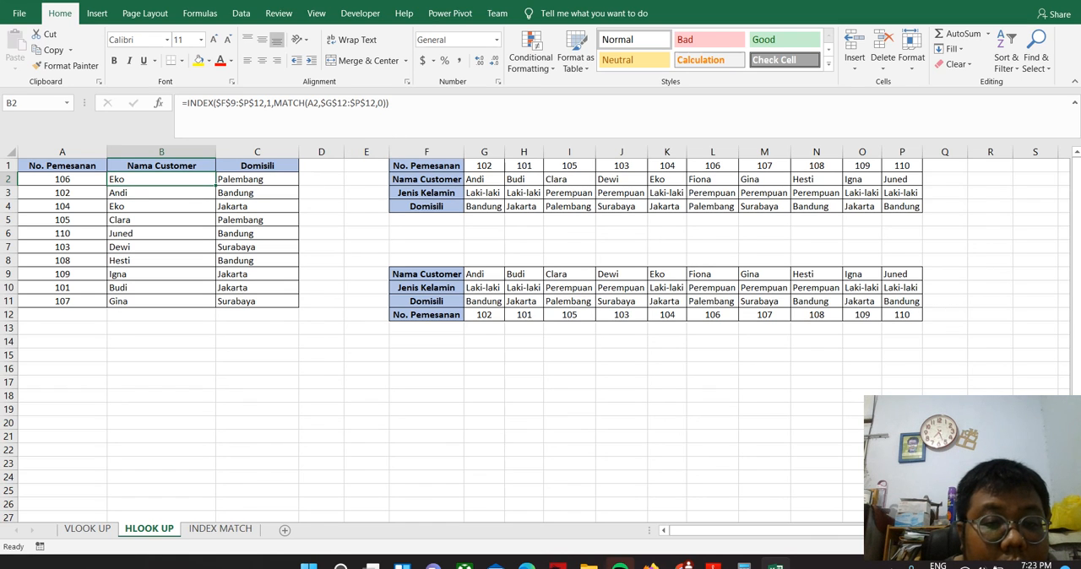
pyautogui.moveTo(215, 185); pyautogui.dragTo(213, 302)
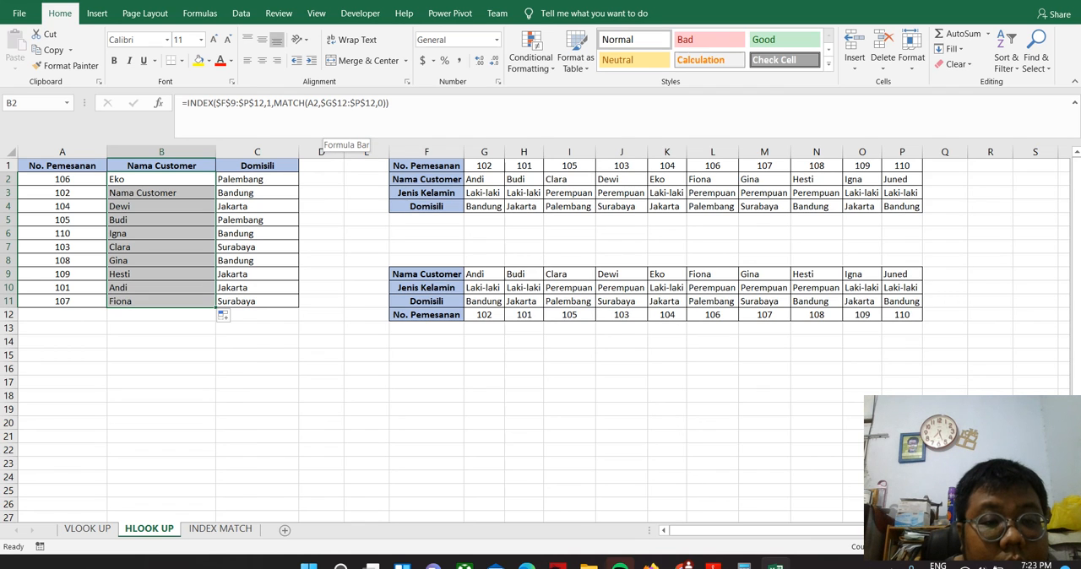
pyautogui.click(325, 127)
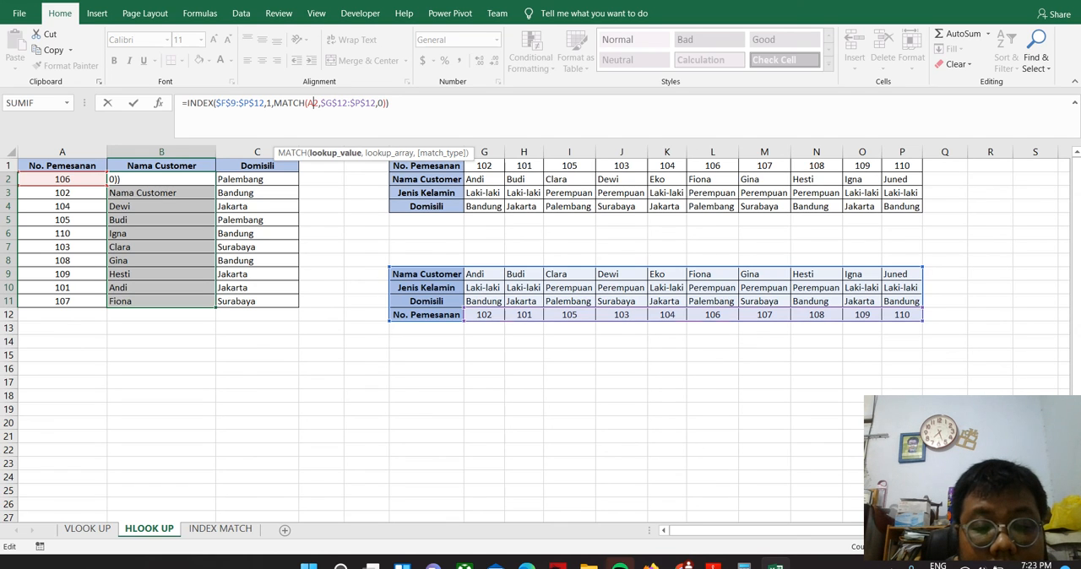
pyautogui.click(371, 103)
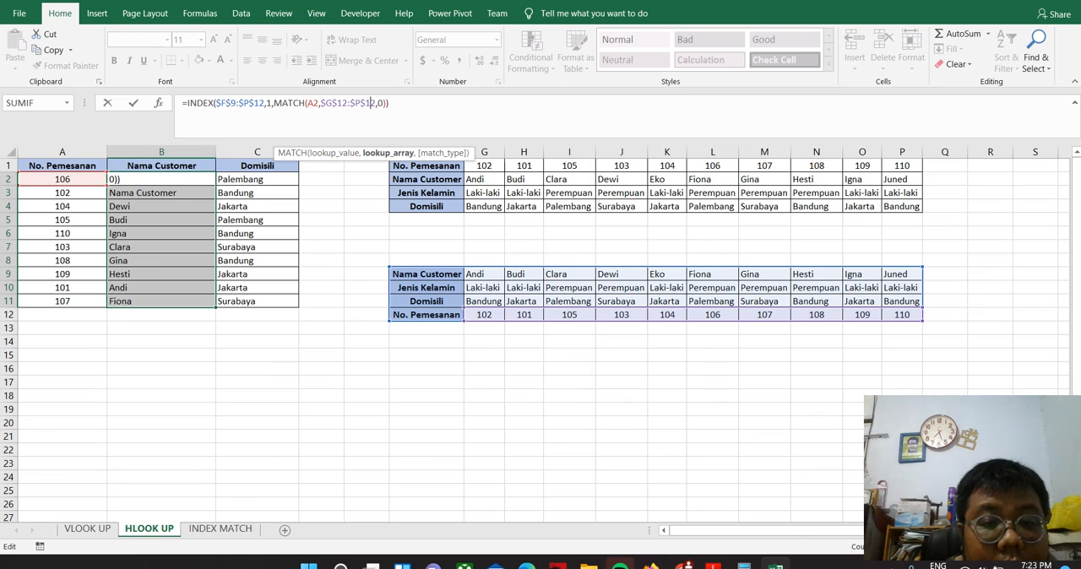
pyautogui.press('Escape')
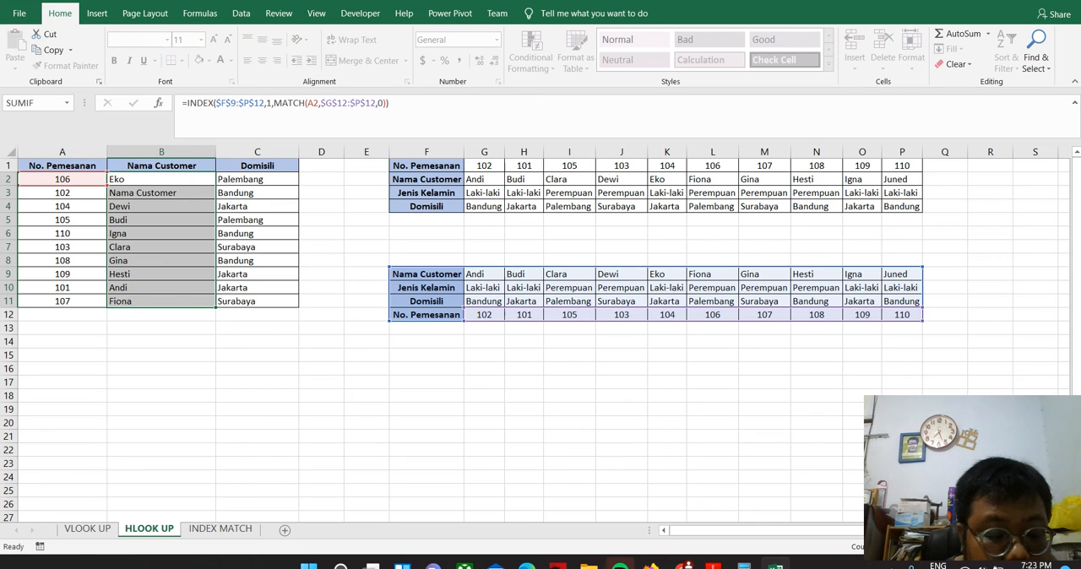
# Replace MATCH's lookup array in B2 with the absolute range $F$12:$P$12, so it starts at the same column as the INDEX array
pyautogui.click(169, 219)
pyautogui.click(173, 179)
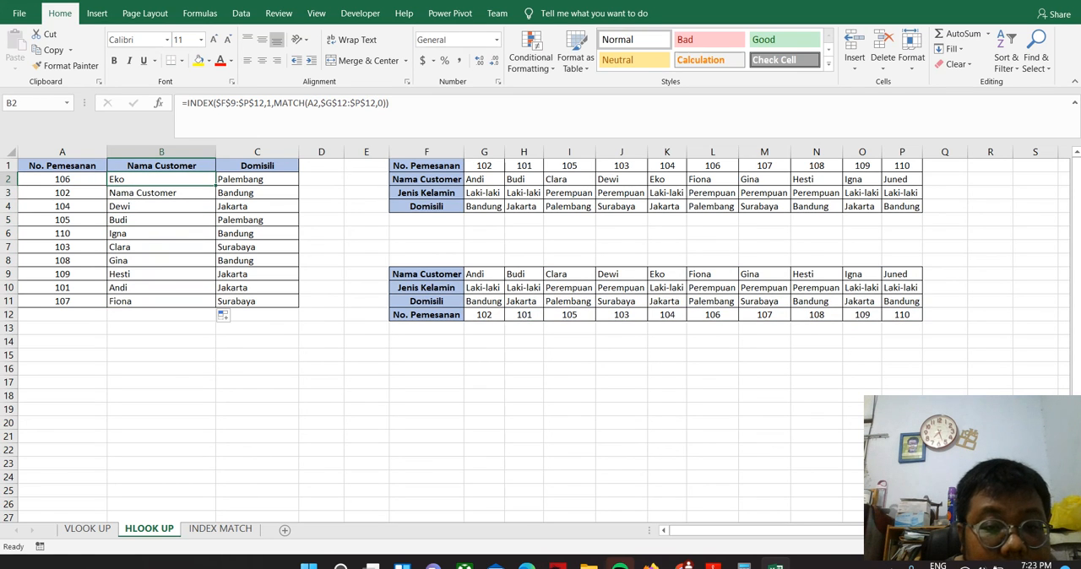
pyautogui.click(375, 103)
pyautogui.press('BackSpace')
pyautogui.press('BackSpace')
pyautogui.press('BackSpace')
pyautogui.press('BackSpace')
pyautogui.press('BackSpace')
pyautogui.press('BackSpace')
pyautogui.press('BackSpace')
pyautogui.press('BackSpace')
pyautogui.press('BackSpace')
pyautogui.press('BackSpace')
pyautogui.press('BackSpace')
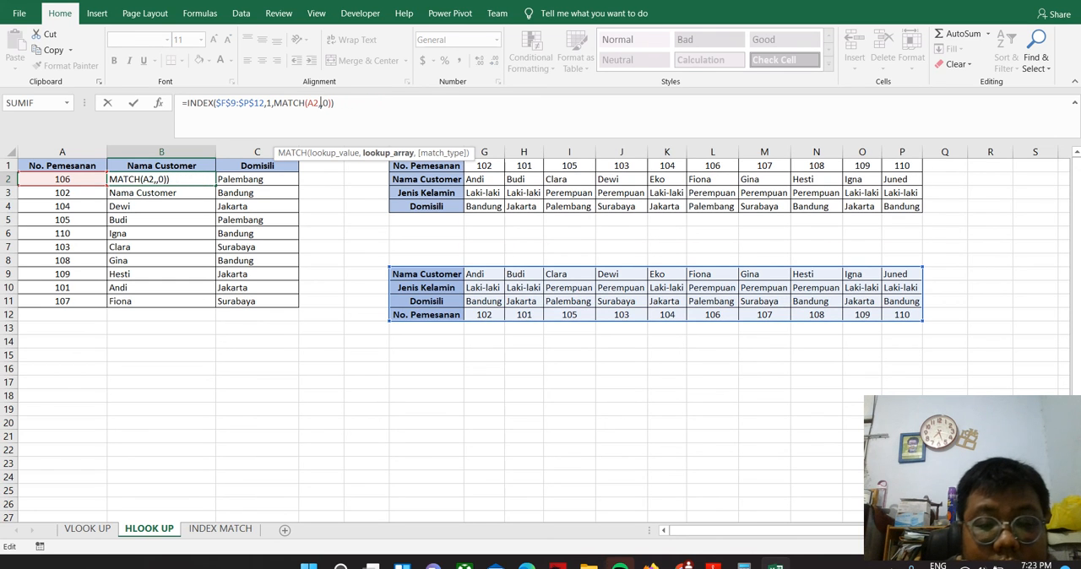
pyautogui.moveTo(427, 314); pyautogui.dragTo(919, 318)
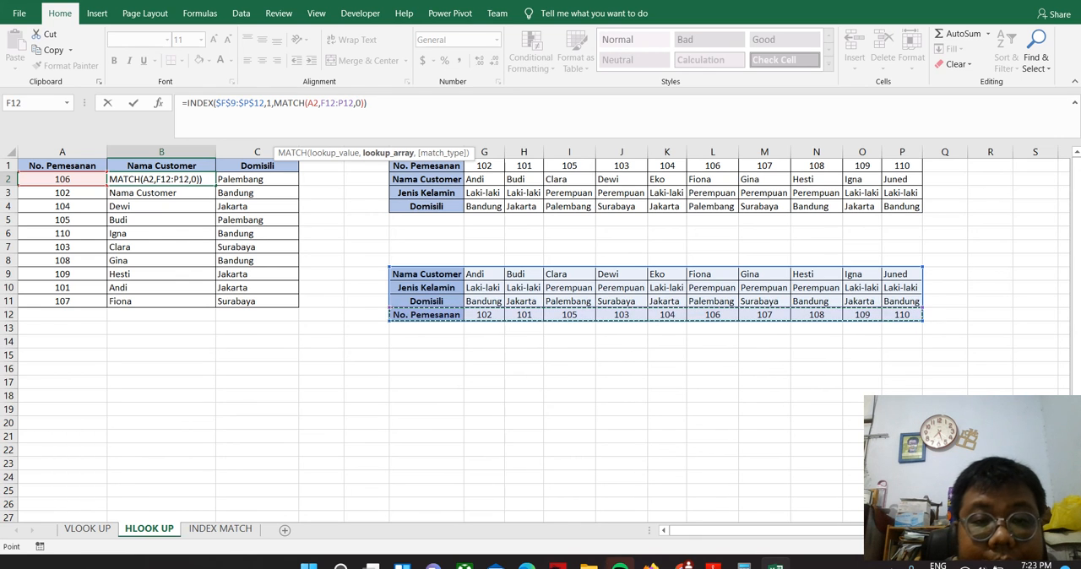
pyautogui.click(321, 102)
pyautogui.press('F4')
pyautogui.click(353, 103)
pyautogui.press('F4')
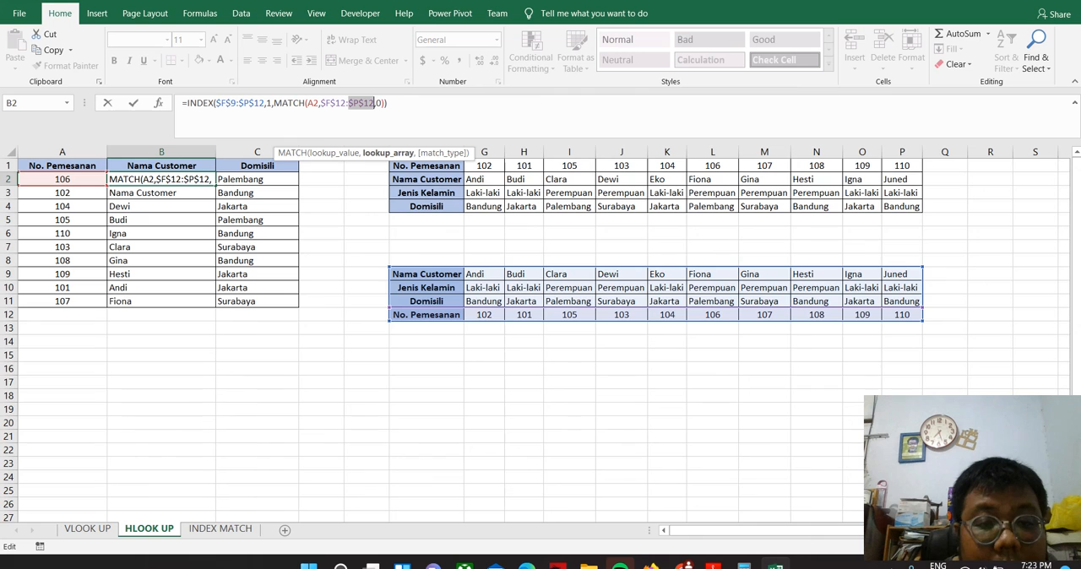
pyautogui.press('Return')
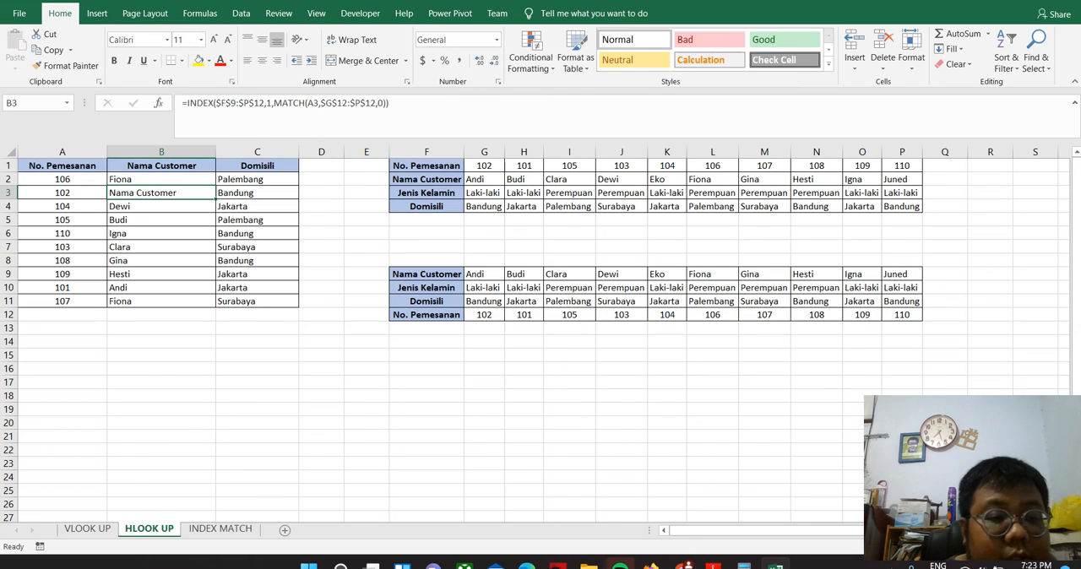
# Fill the corrected INDEX MATCH formula from B2 down to B11 and check the copied formula in B4
pyautogui.click(160, 179)
pyautogui.moveTo(215, 185); pyautogui.dragTo(215, 307)
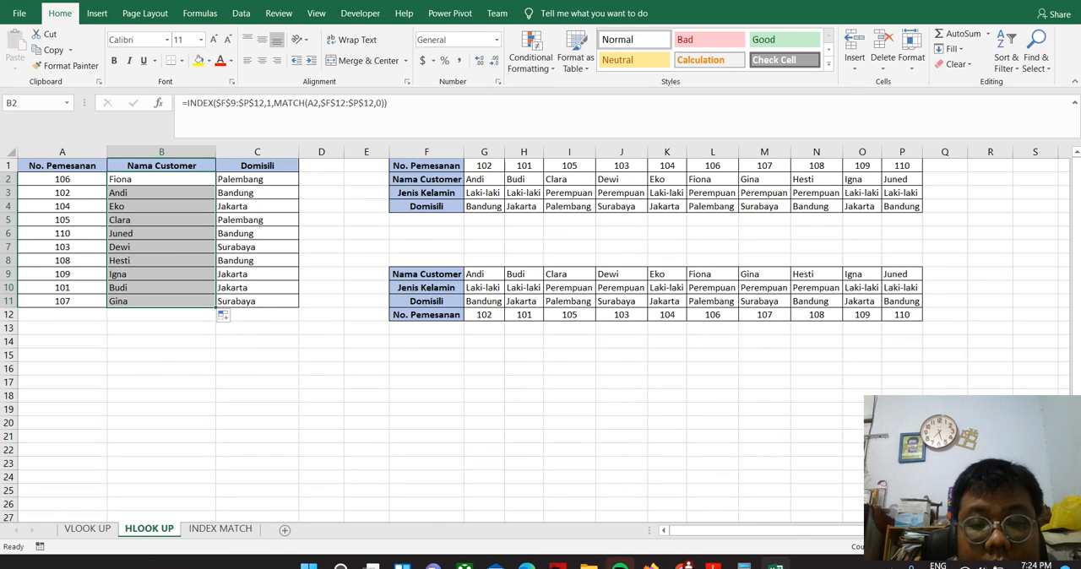
pyautogui.click(161, 206)
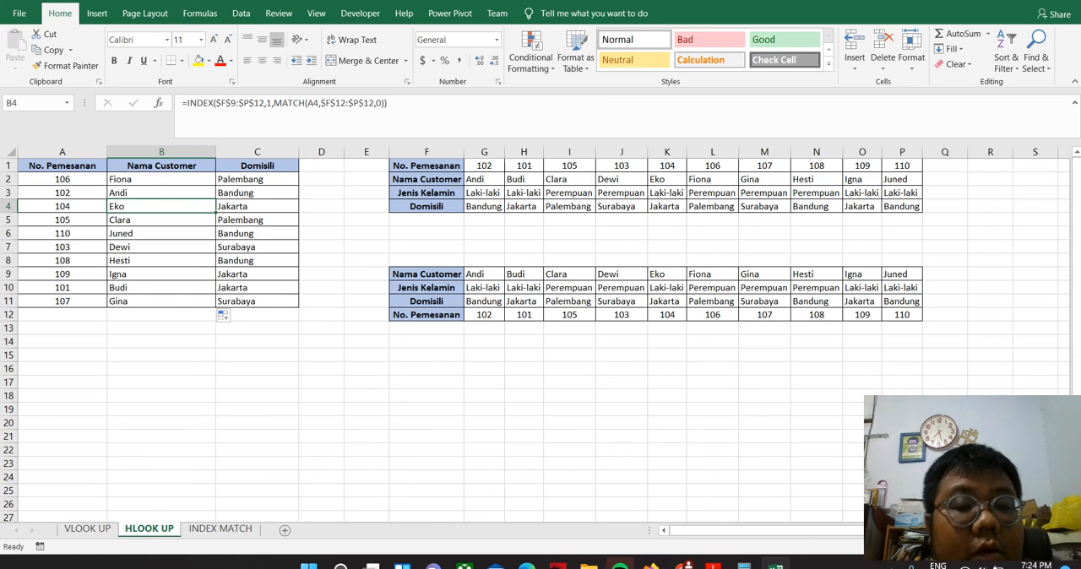
# Compare the lookup tables and formulas on the INDEX MATCH, HLOOK UP and VLOOK UP sheets, ending on HLOOK UP
pyautogui.click(221, 529)
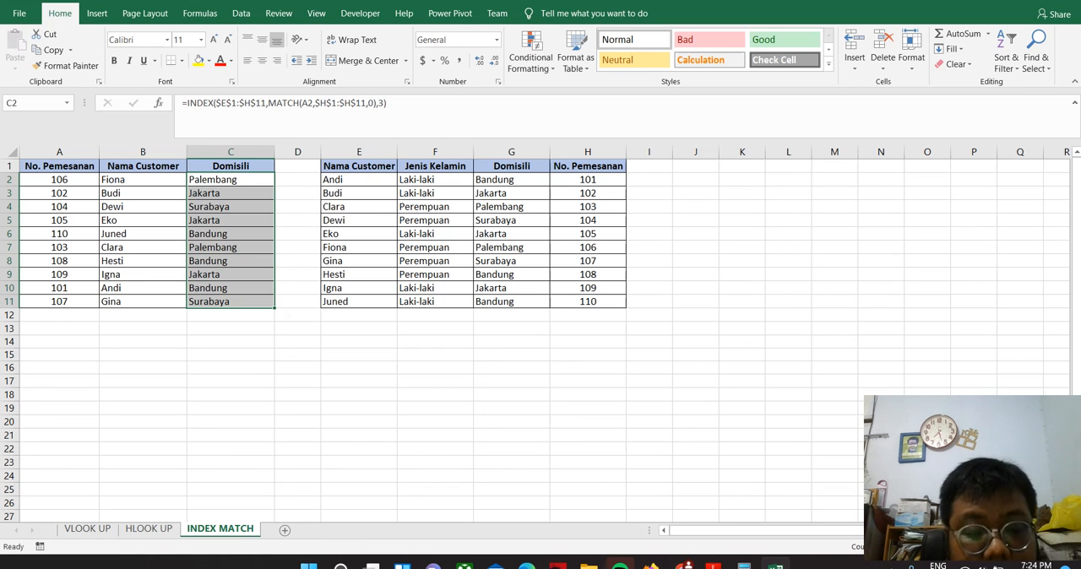
pyautogui.click(148, 528)
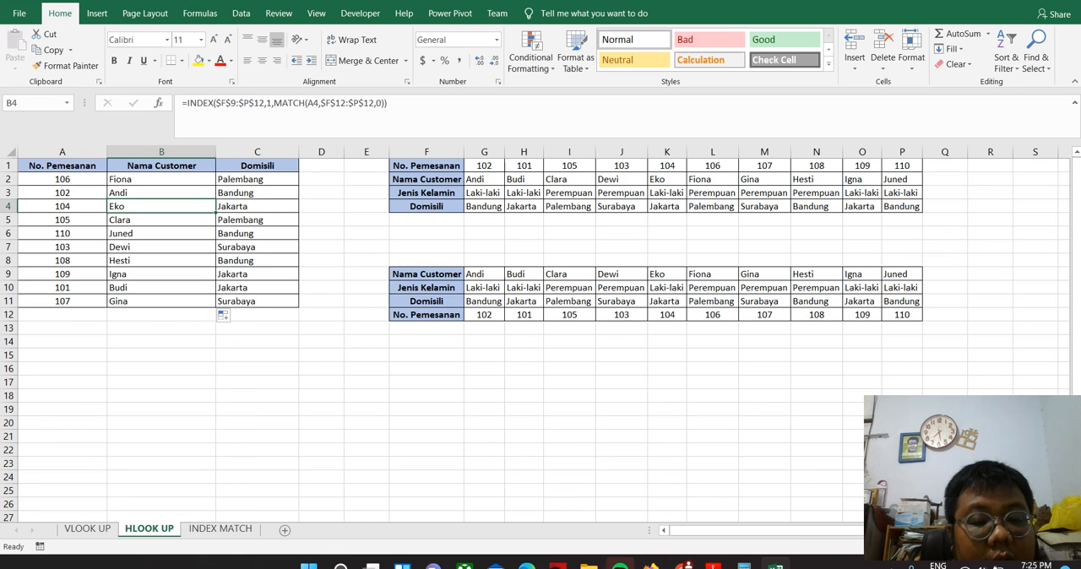
pyautogui.click(87, 528)
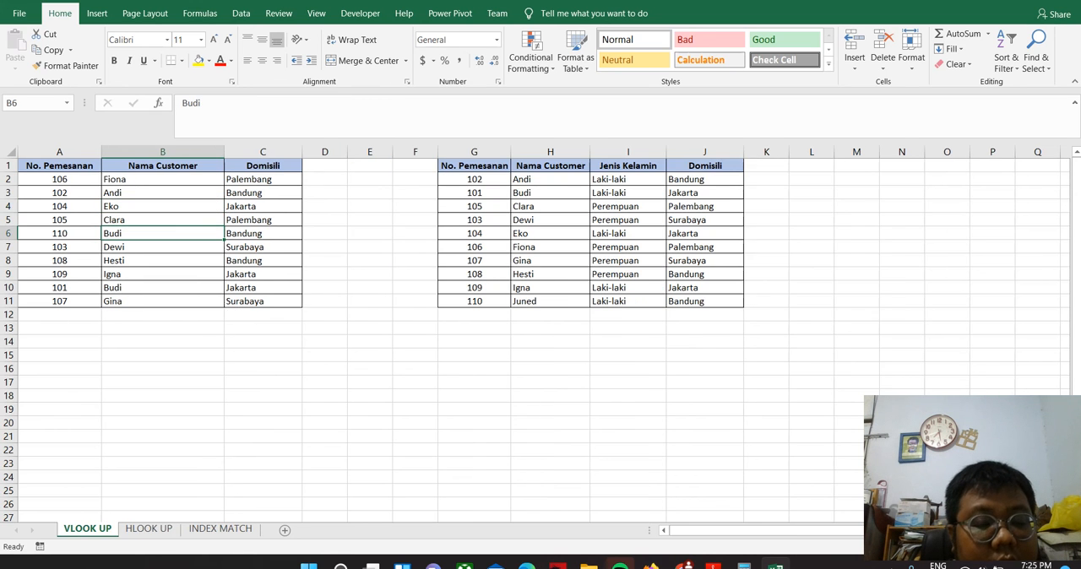
pyautogui.click(219, 529)
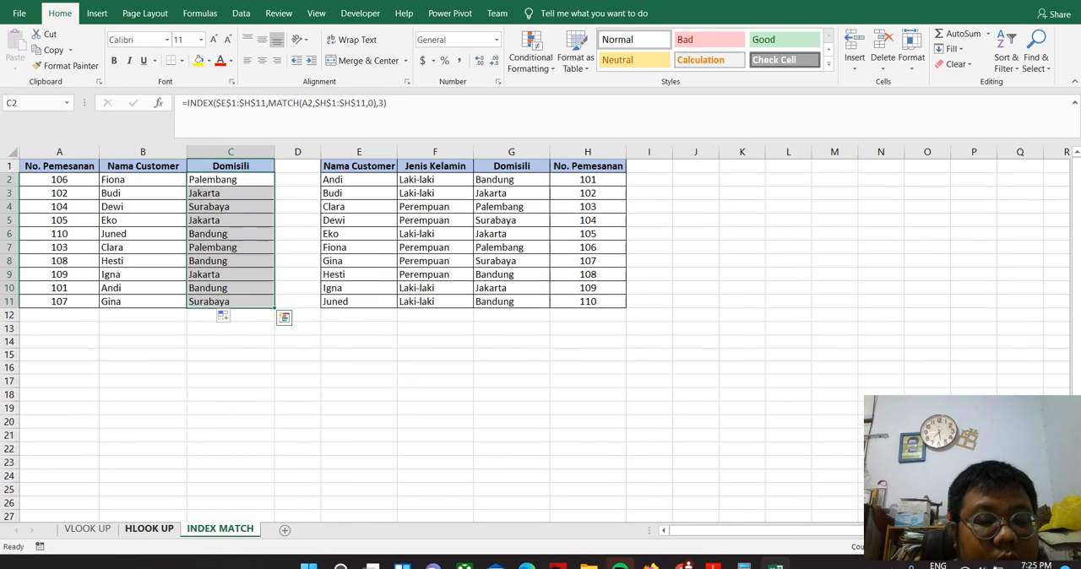
pyautogui.click(149, 528)
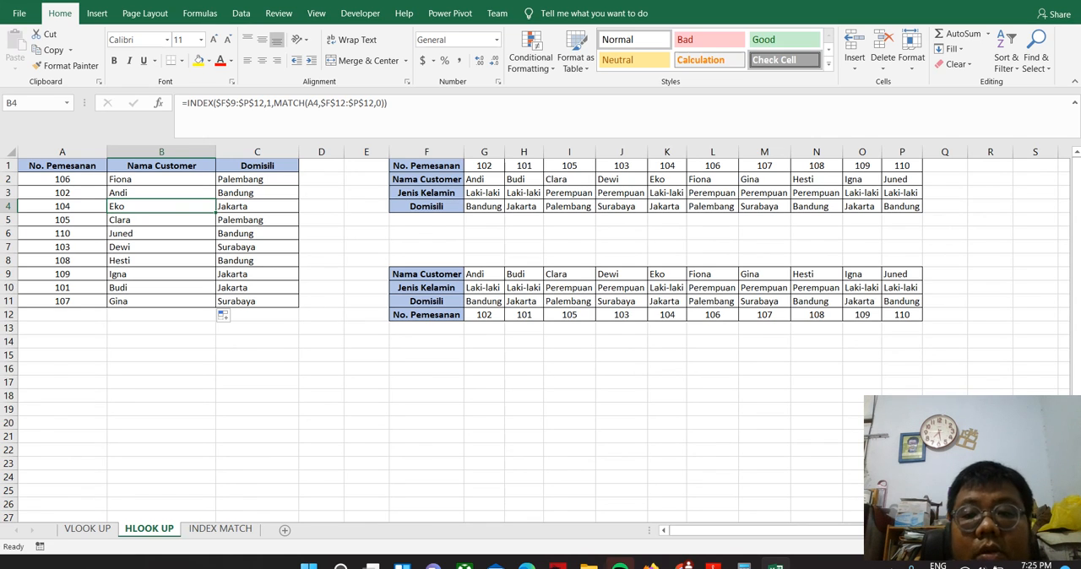